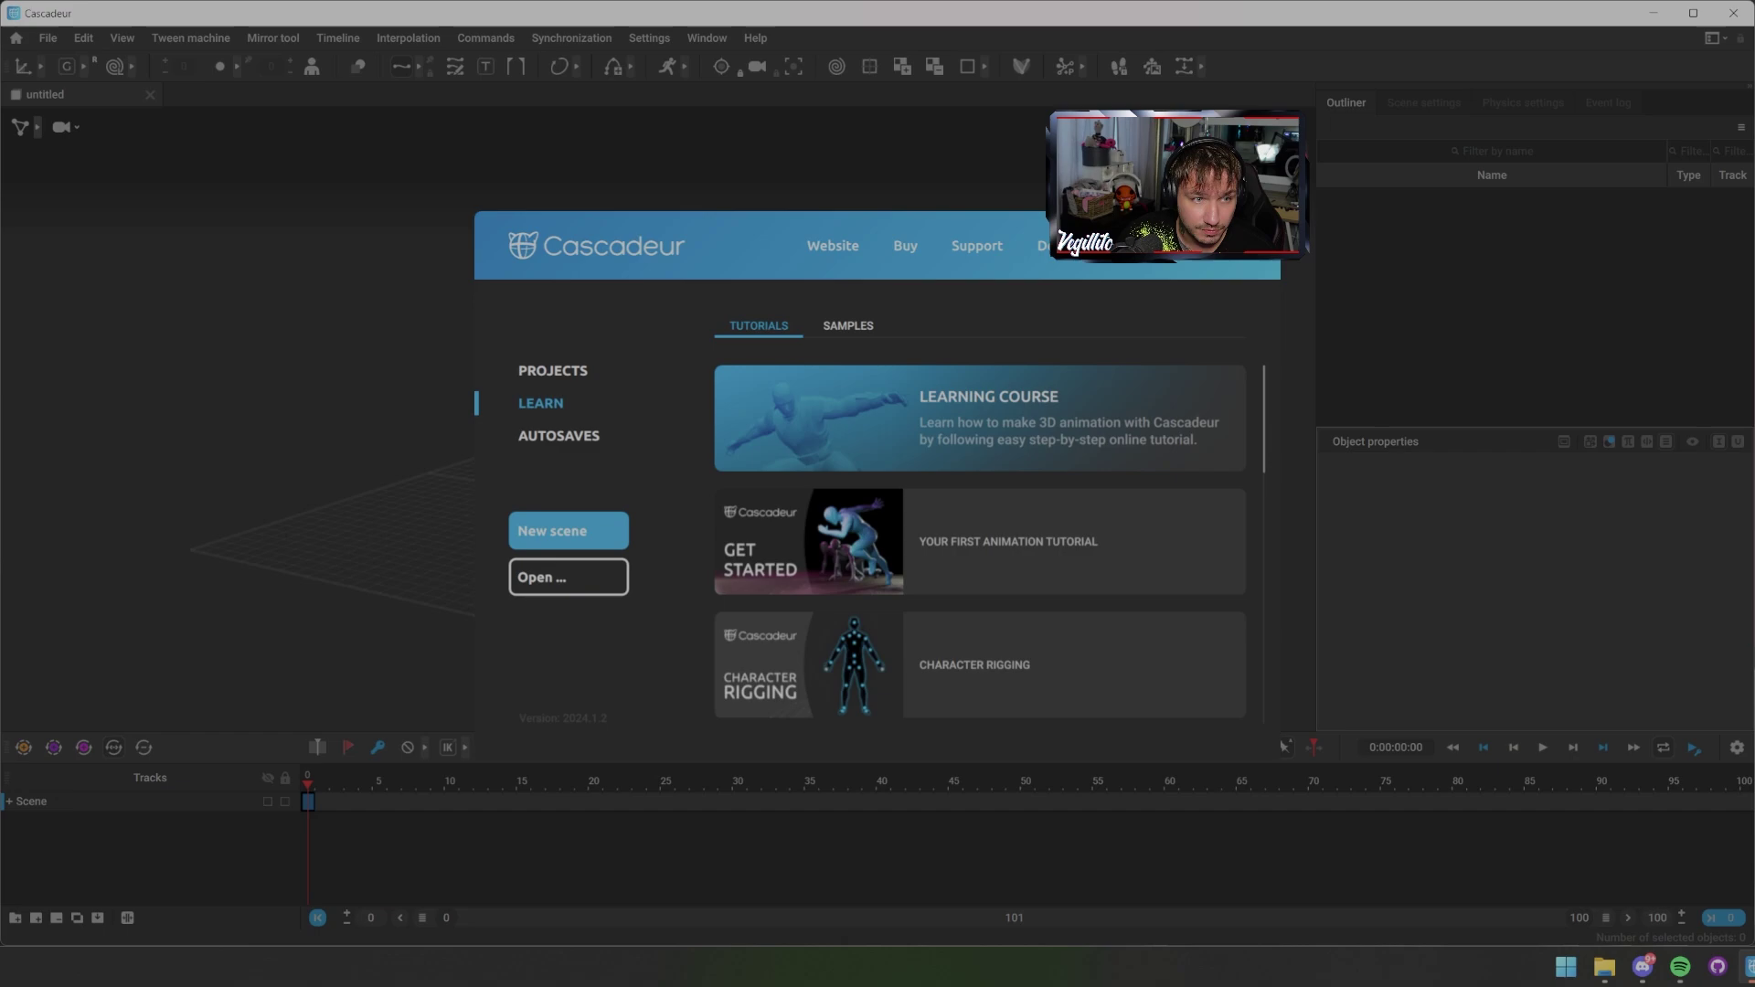
# Step: Open the UE5 Manny sample scene and switch it to rigging mode
pyautogui.click(848, 327)
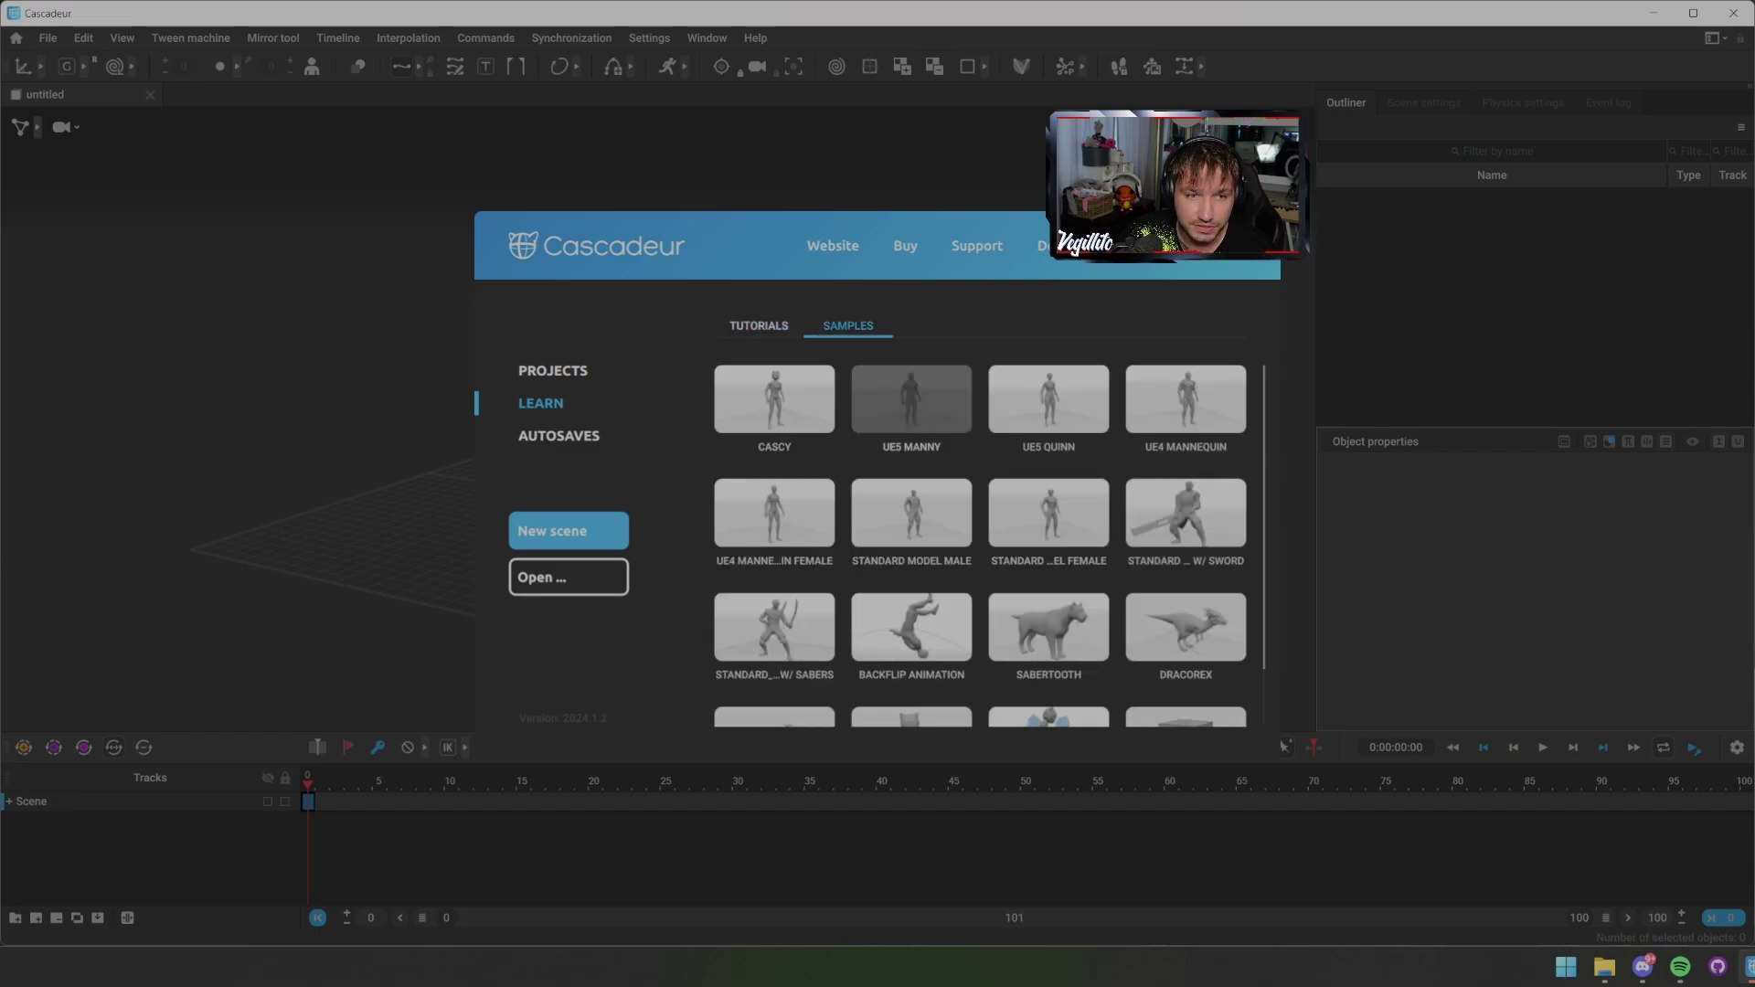
pyautogui.click(911, 398)
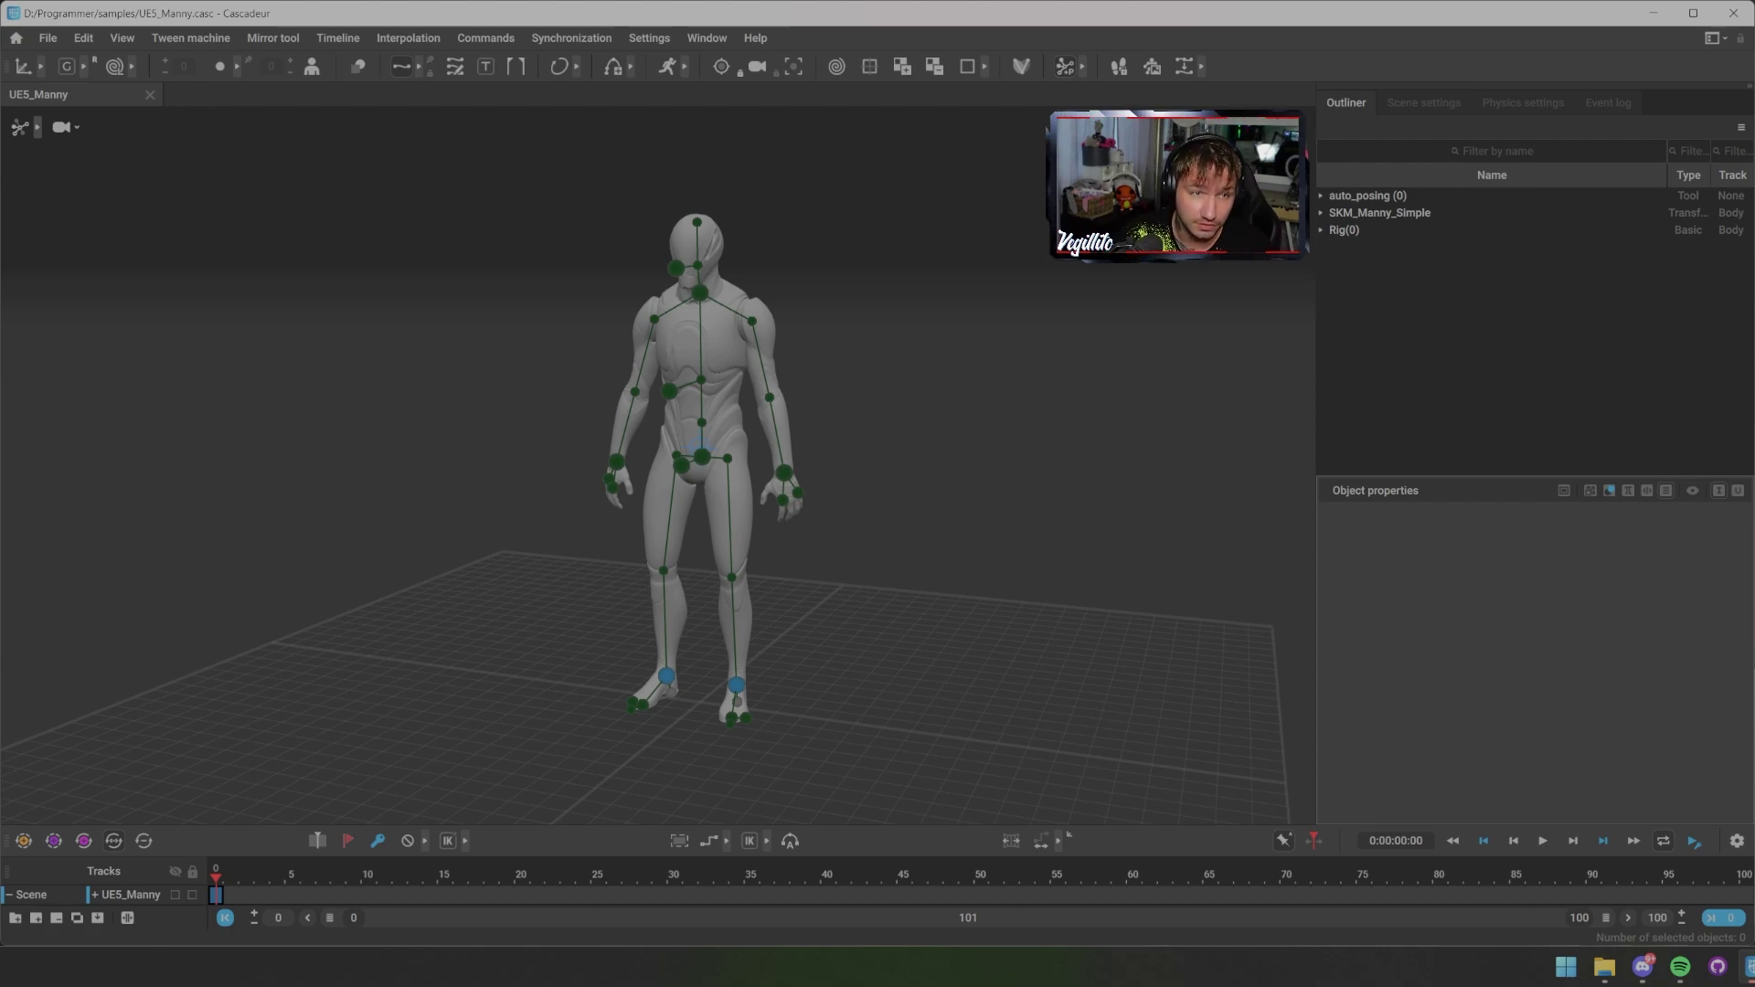
pyautogui.keyDown('alt'); pyautogui.moveTo(658, 466); pyautogui.dragTo(823, 461); pyautogui.keyUp('alt')
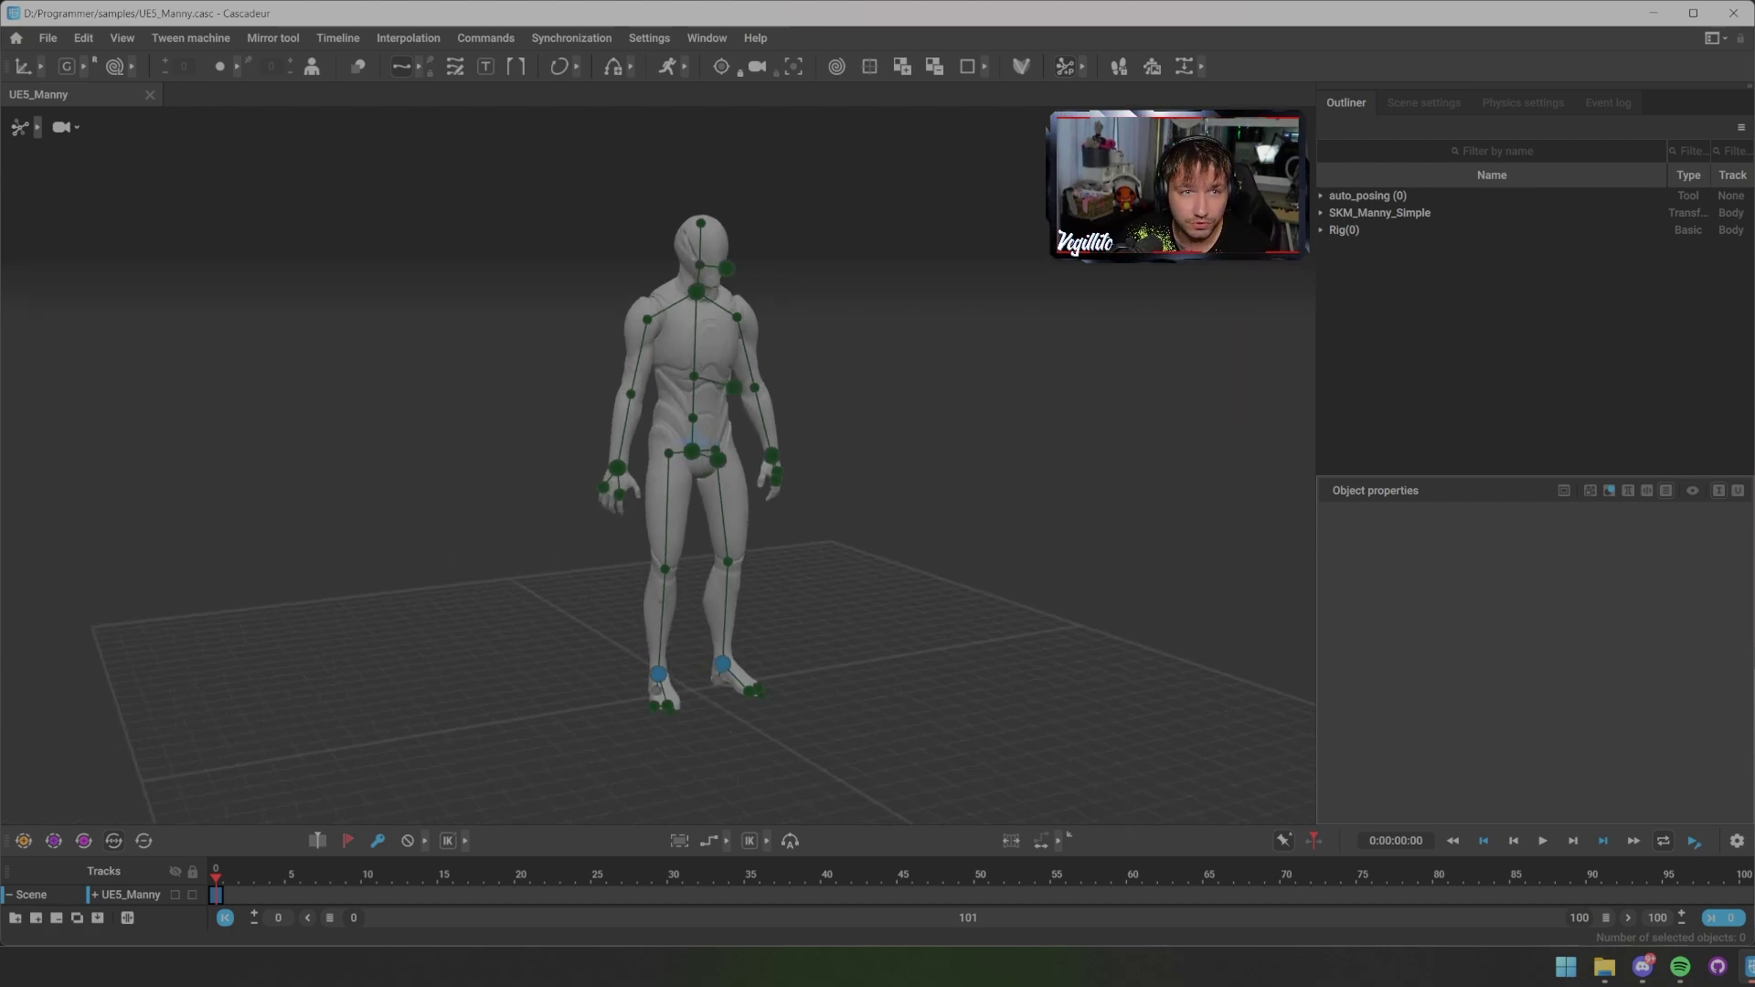
pyautogui.click(1021, 66)
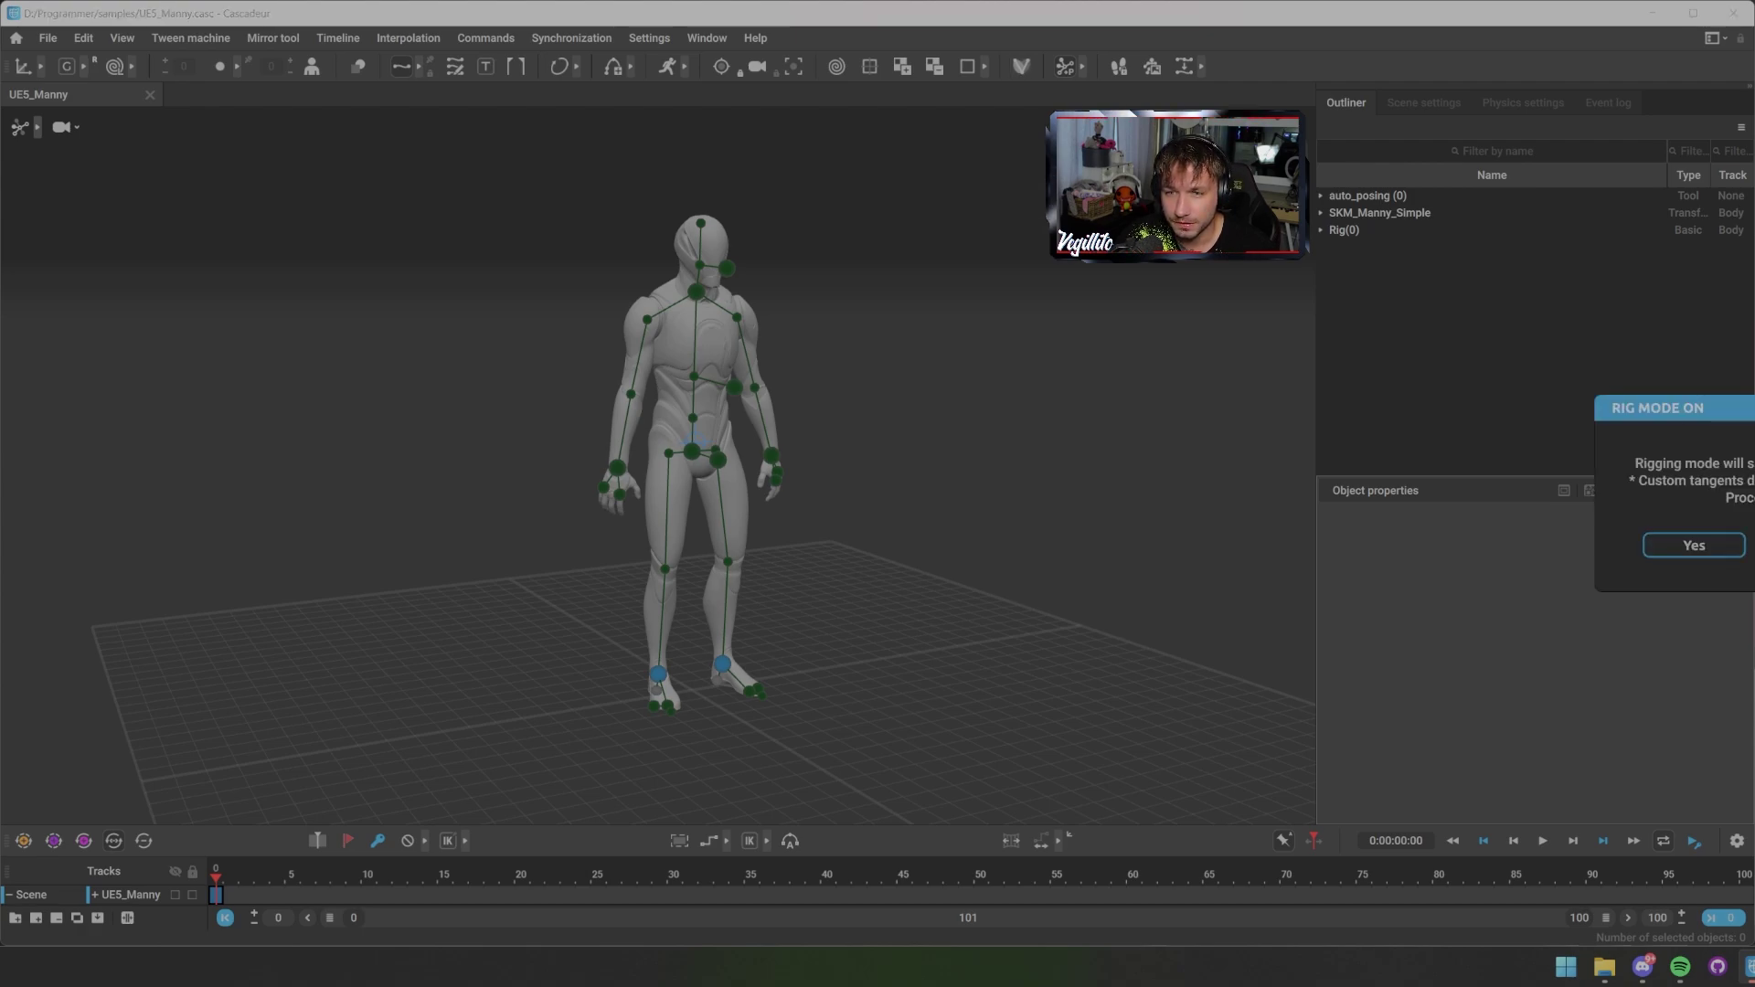
pyautogui.click(1693, 545)
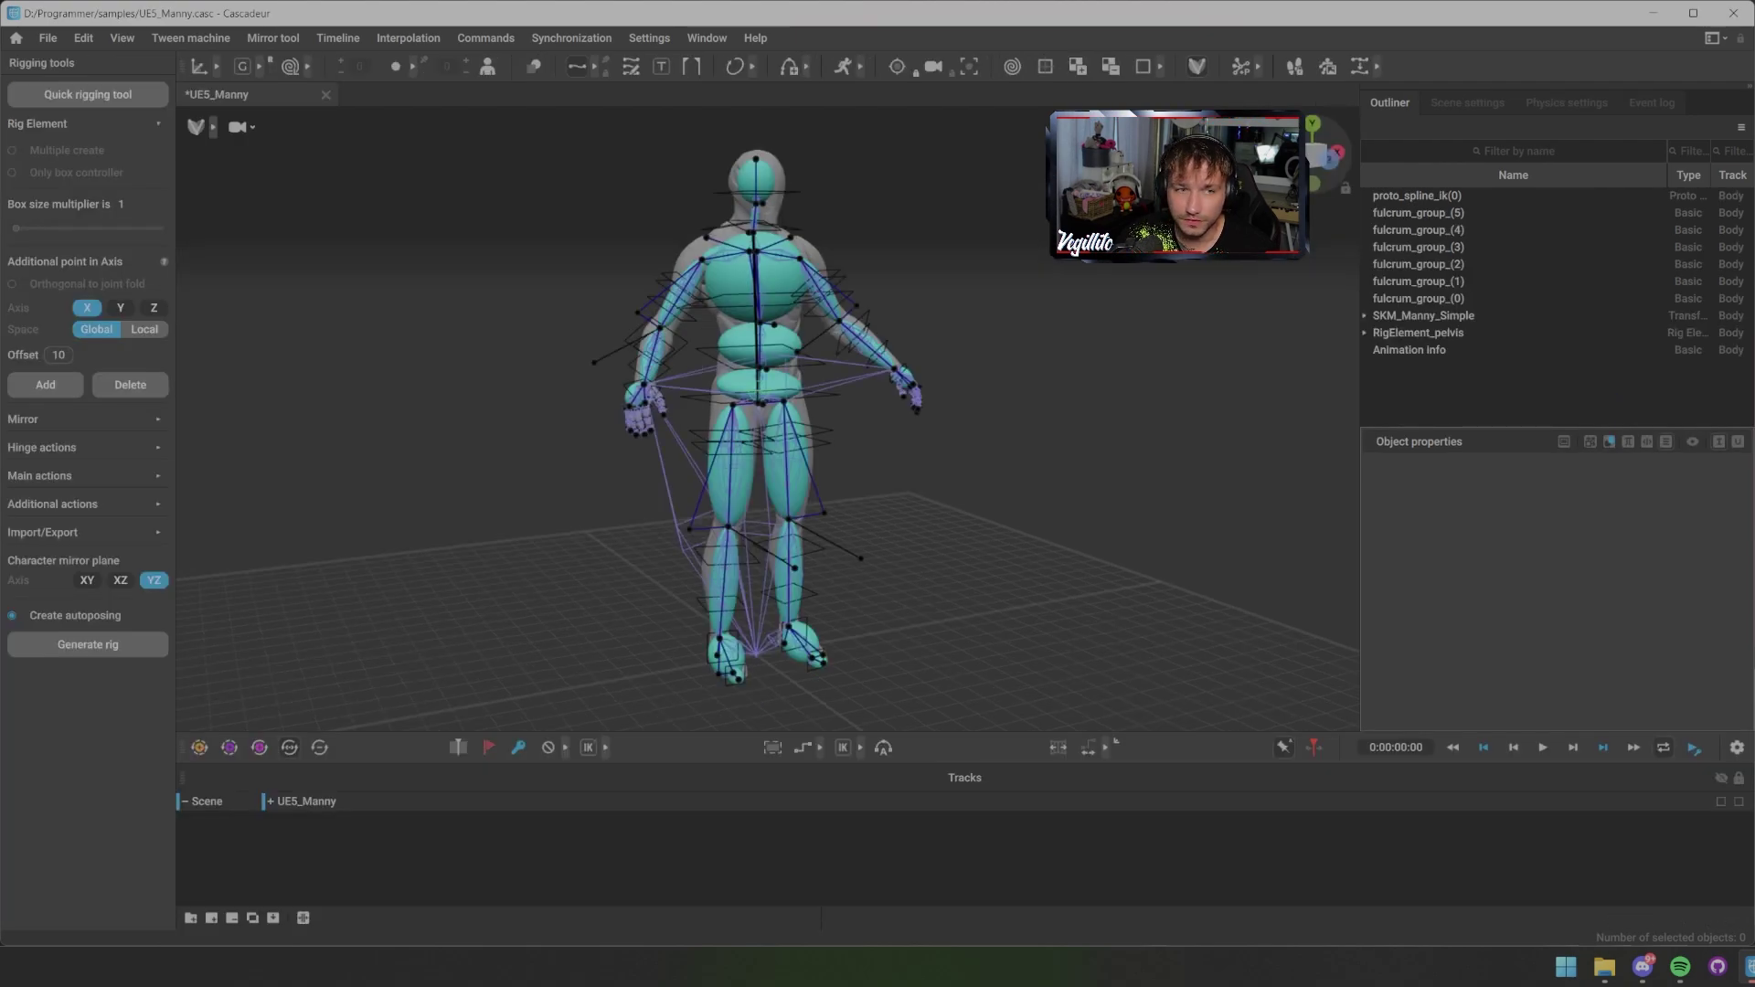
# Step: Add a root constraint linking the root joint at the floor origin to the pelvis rig element
pyautogui.keyDown('alt'); pyautogui.moveTo(878, 430); pyautogui.dragTo(772, 416); pyautogui.keyUp('alt')
pyautogui.scroll(4, 768, 418)
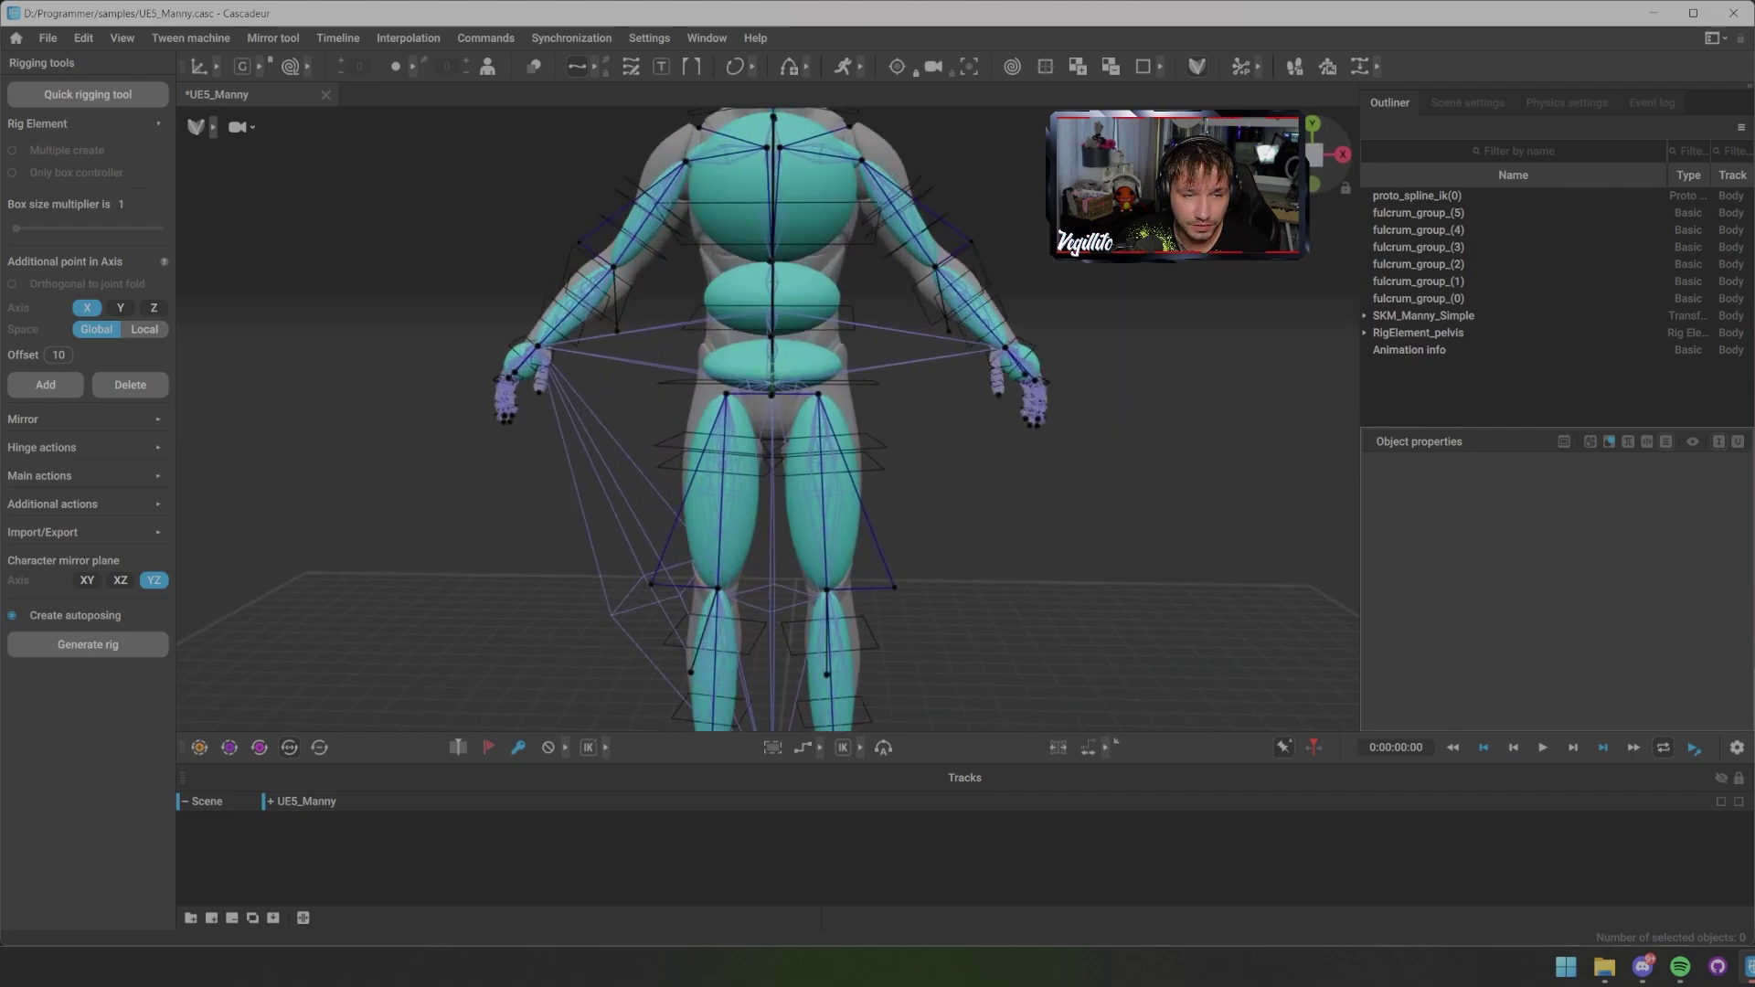
pyautogui.keyDown('alt'); pyautogui.moveTo(768, 457); pyautogui.dragTo(832, 357, button='middle'); pyautogui.keyUp('alt')
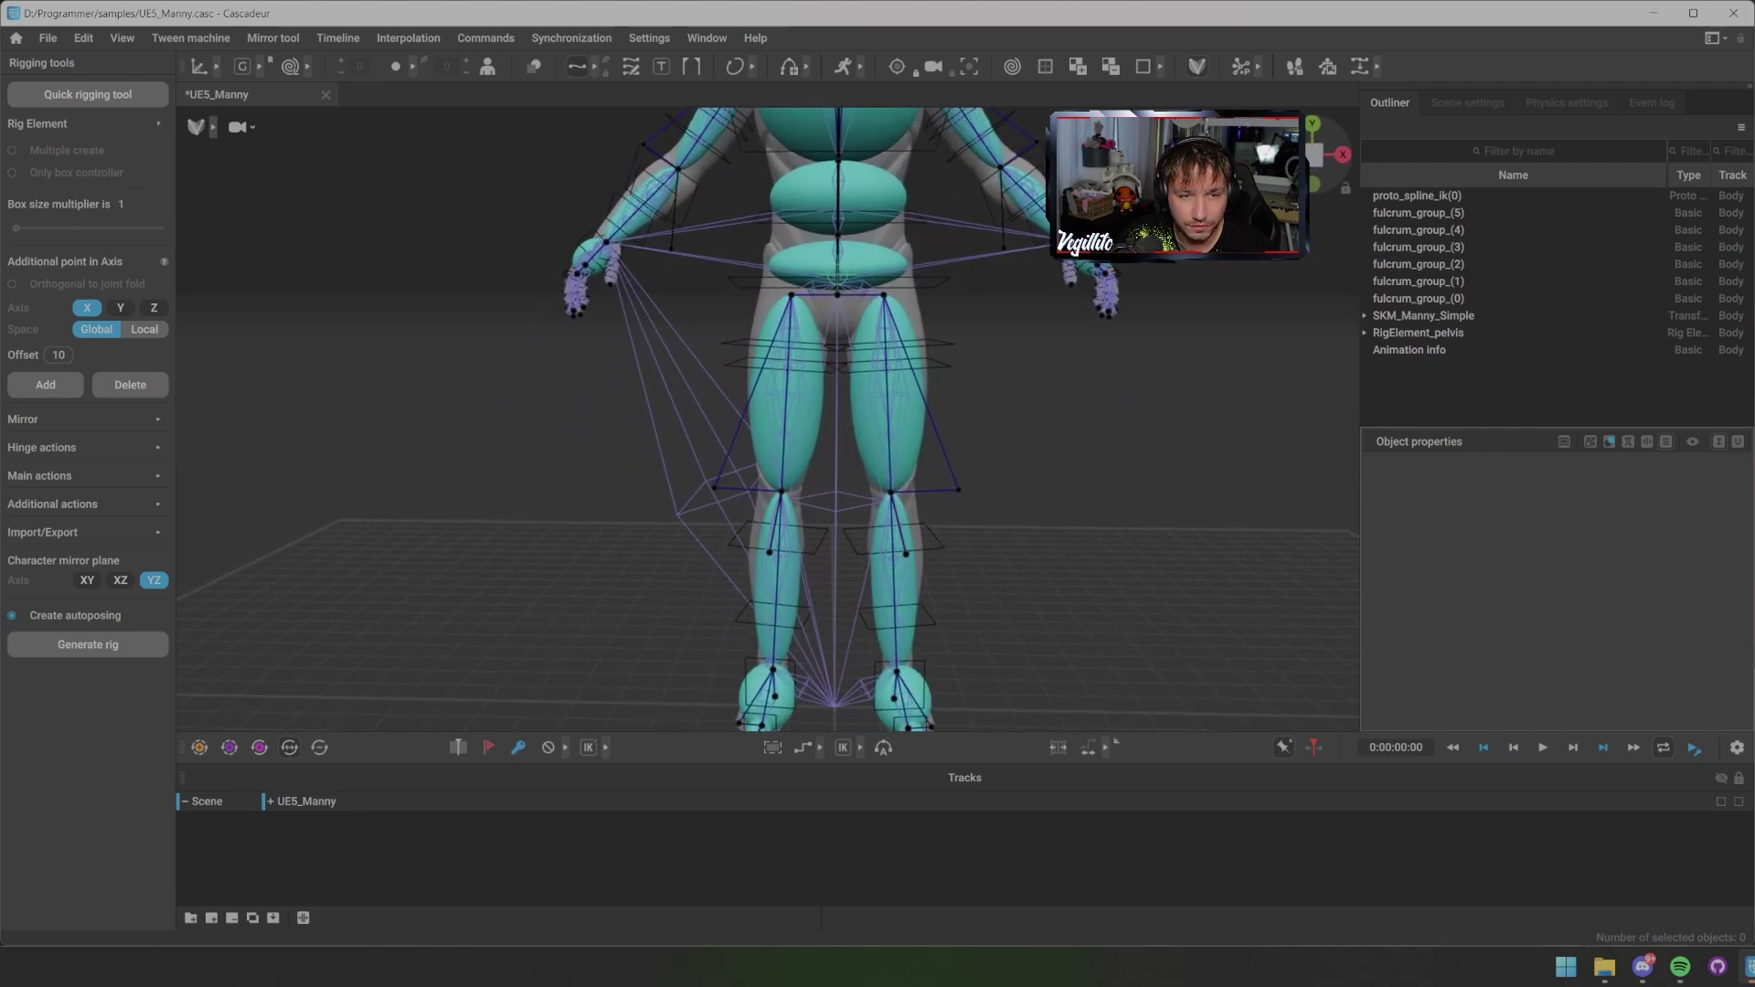
pyautogui.click(834, 707)
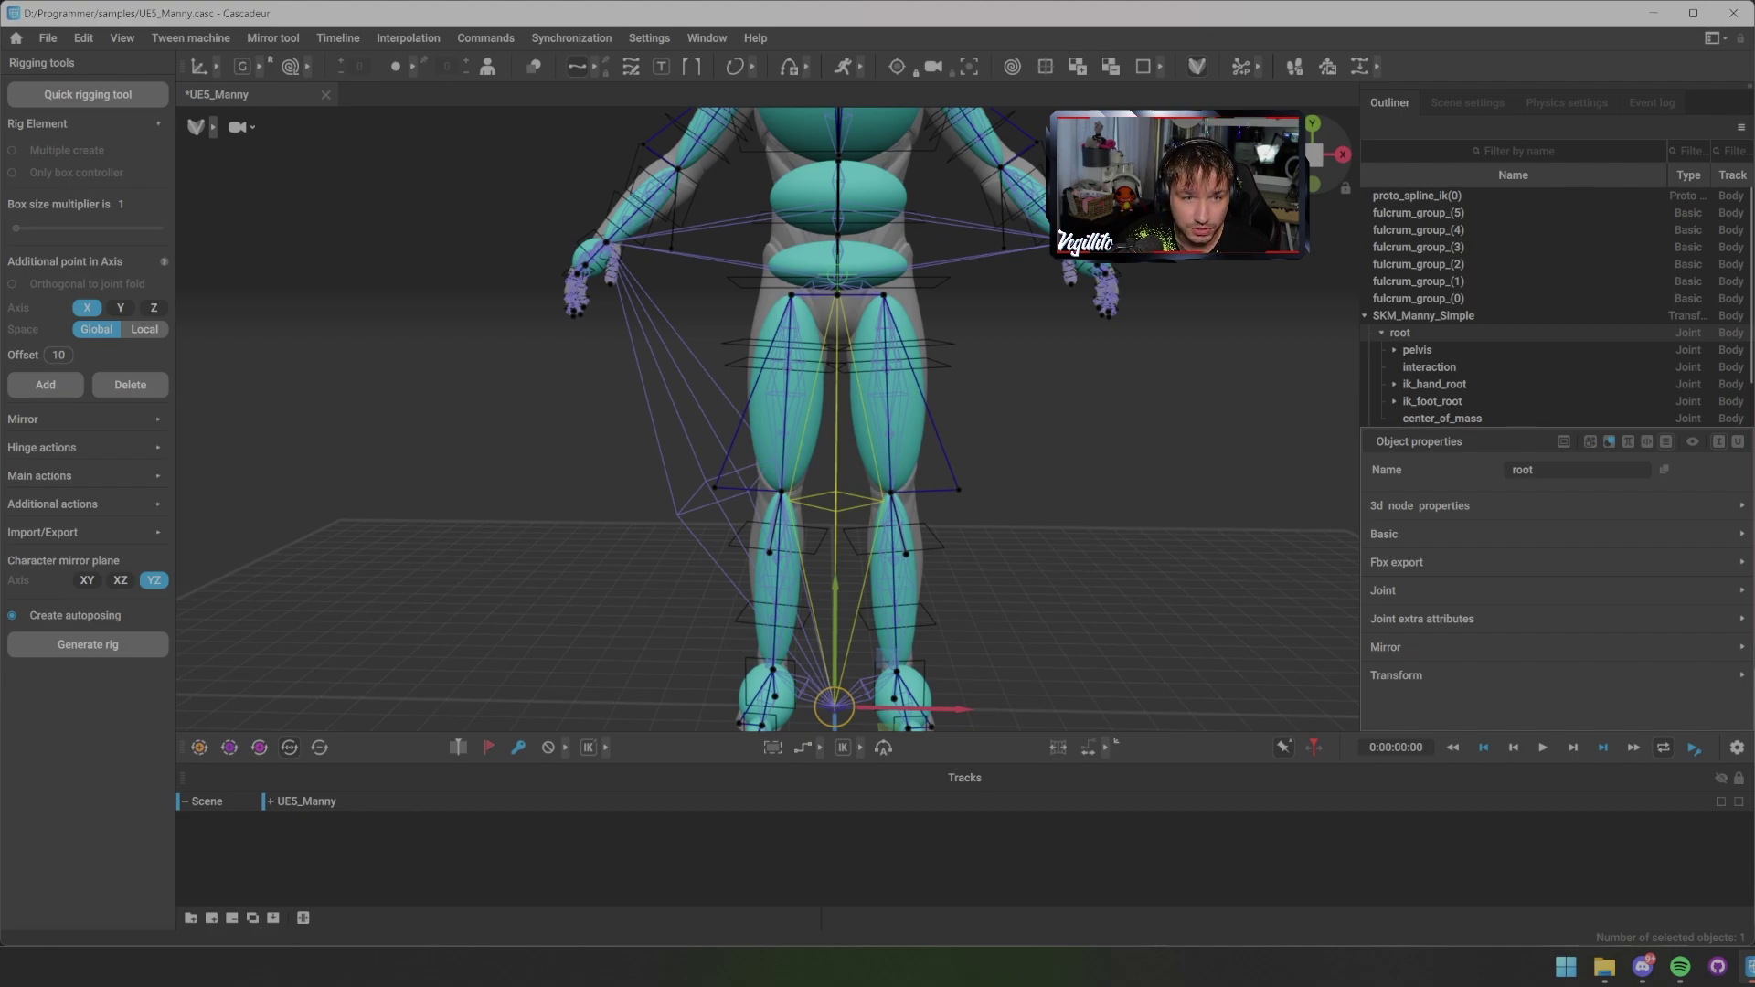
pyautogui.scroll(3, 886, 658)
pyautogui.keyDown('shift'); pyautogui.click(914, 200); pyautogui.keyUp('shift')
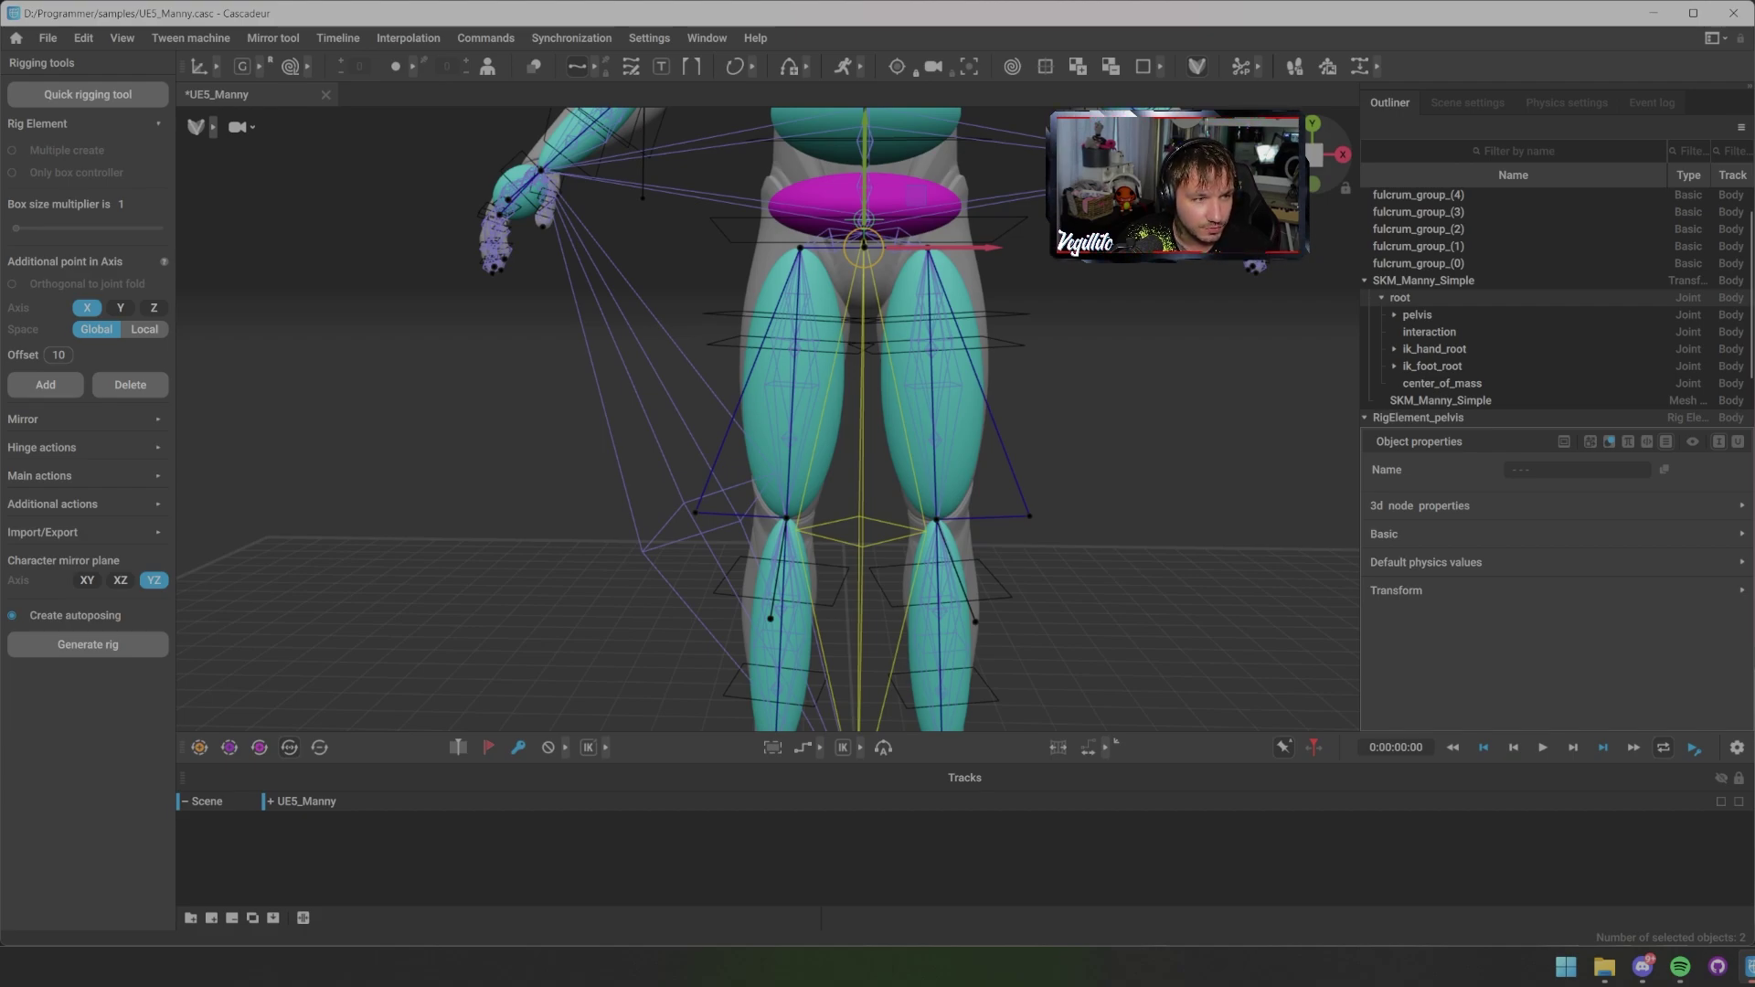
pyautogui.click(88, 476)
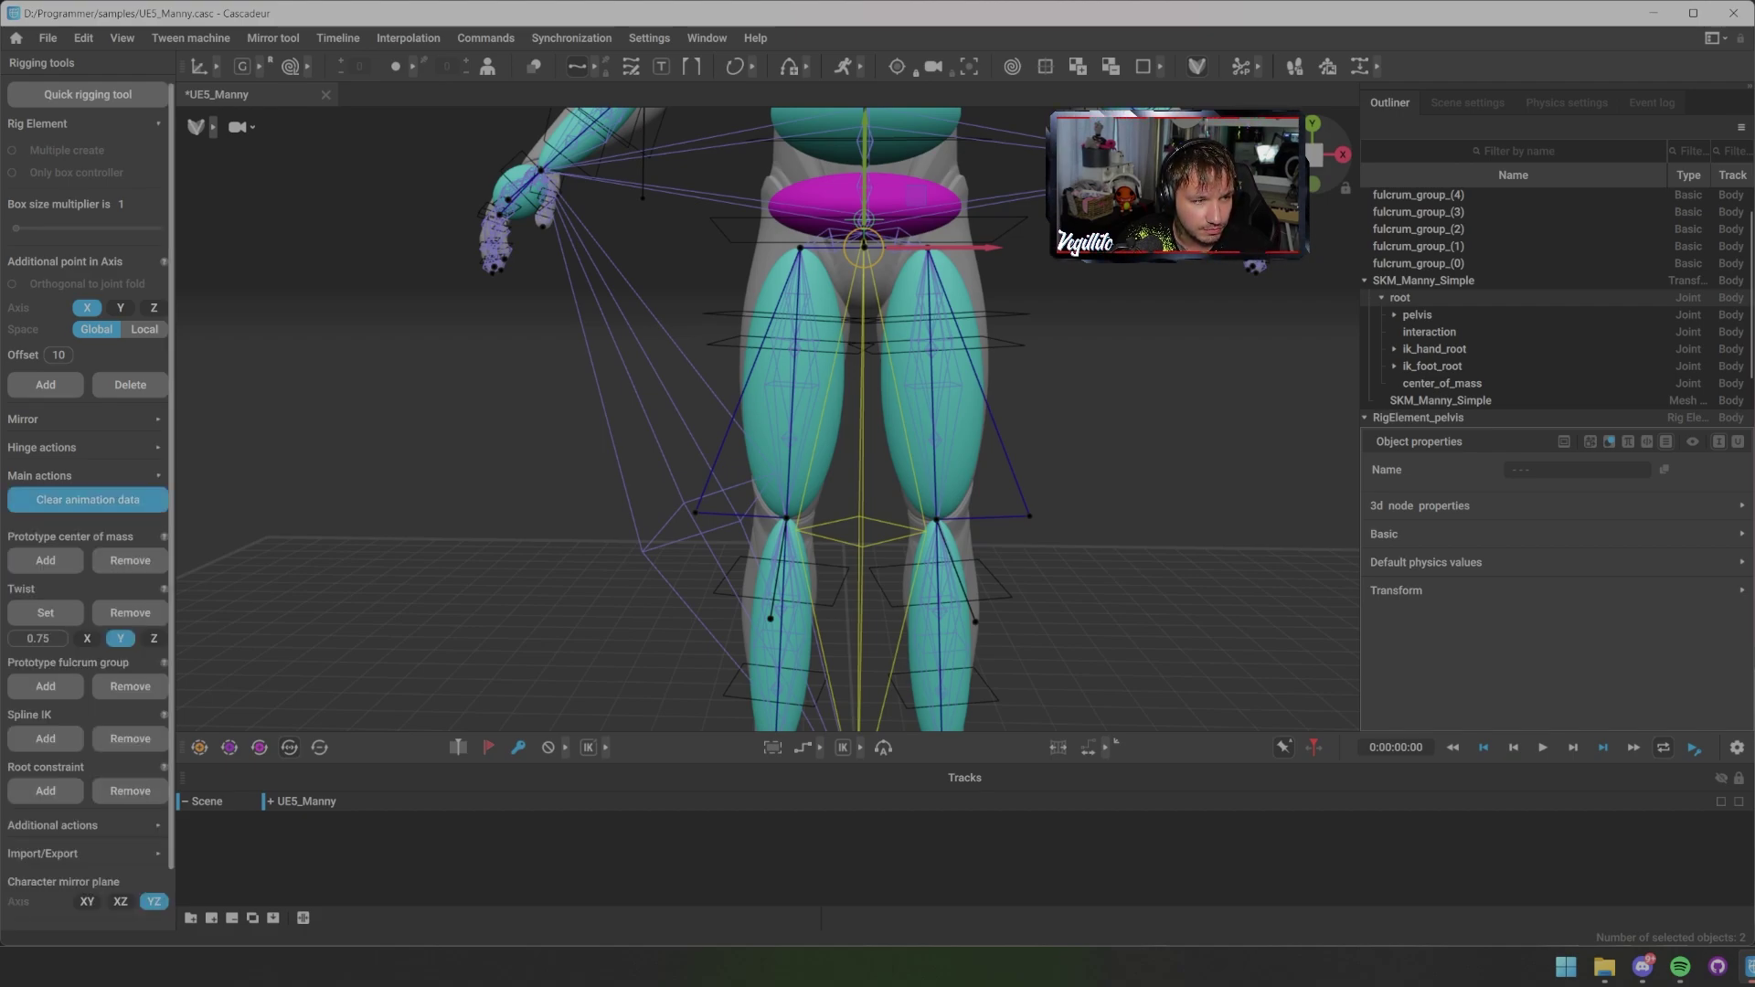
pyautogui.scroll(-3, 128, 527)
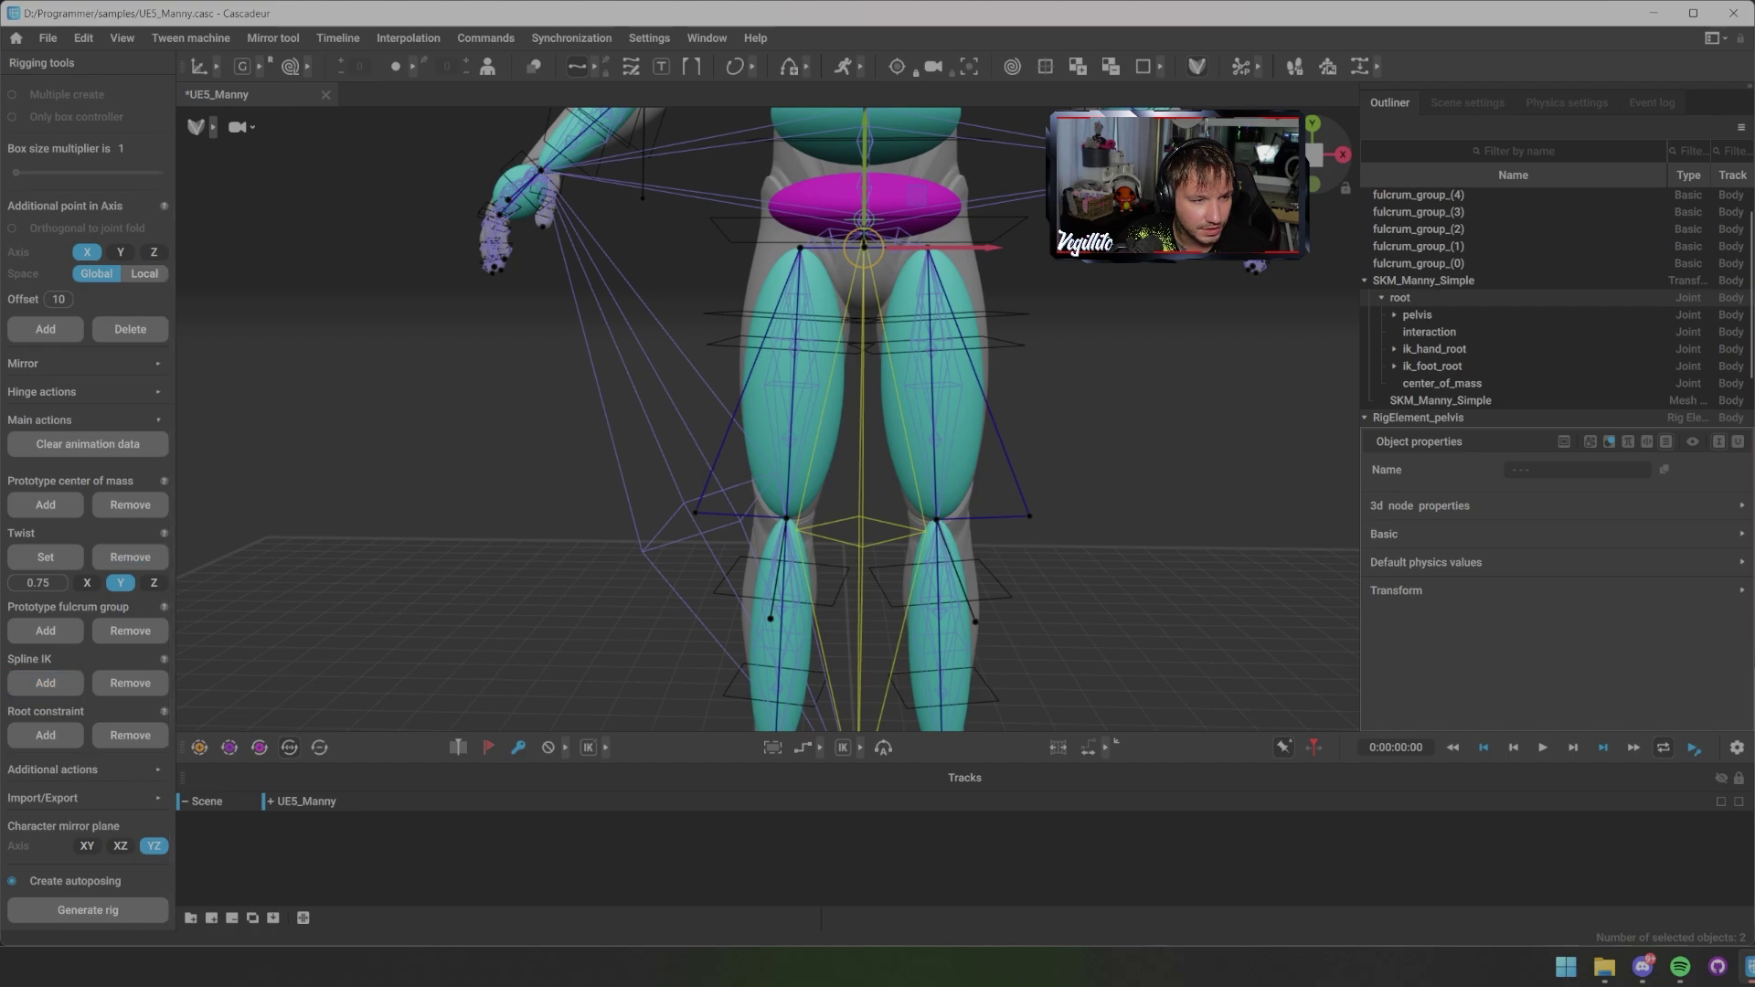
pyautogui.click(45, 734)
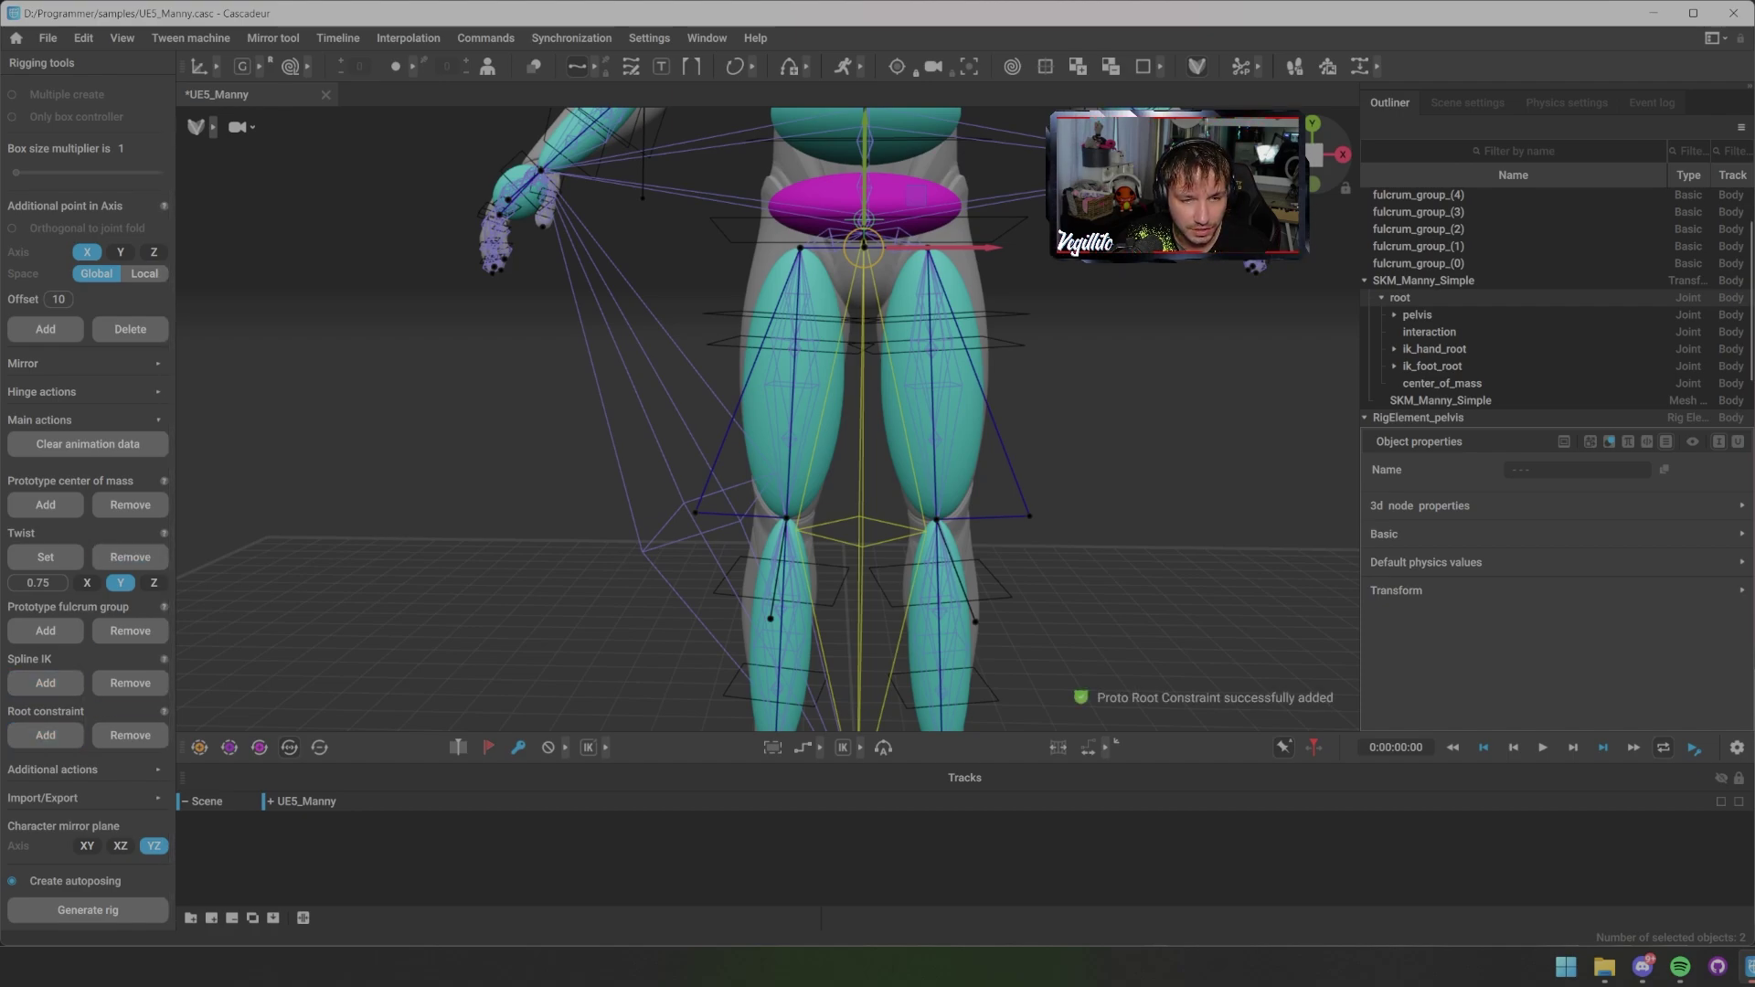
pyautogui.press('Escape')
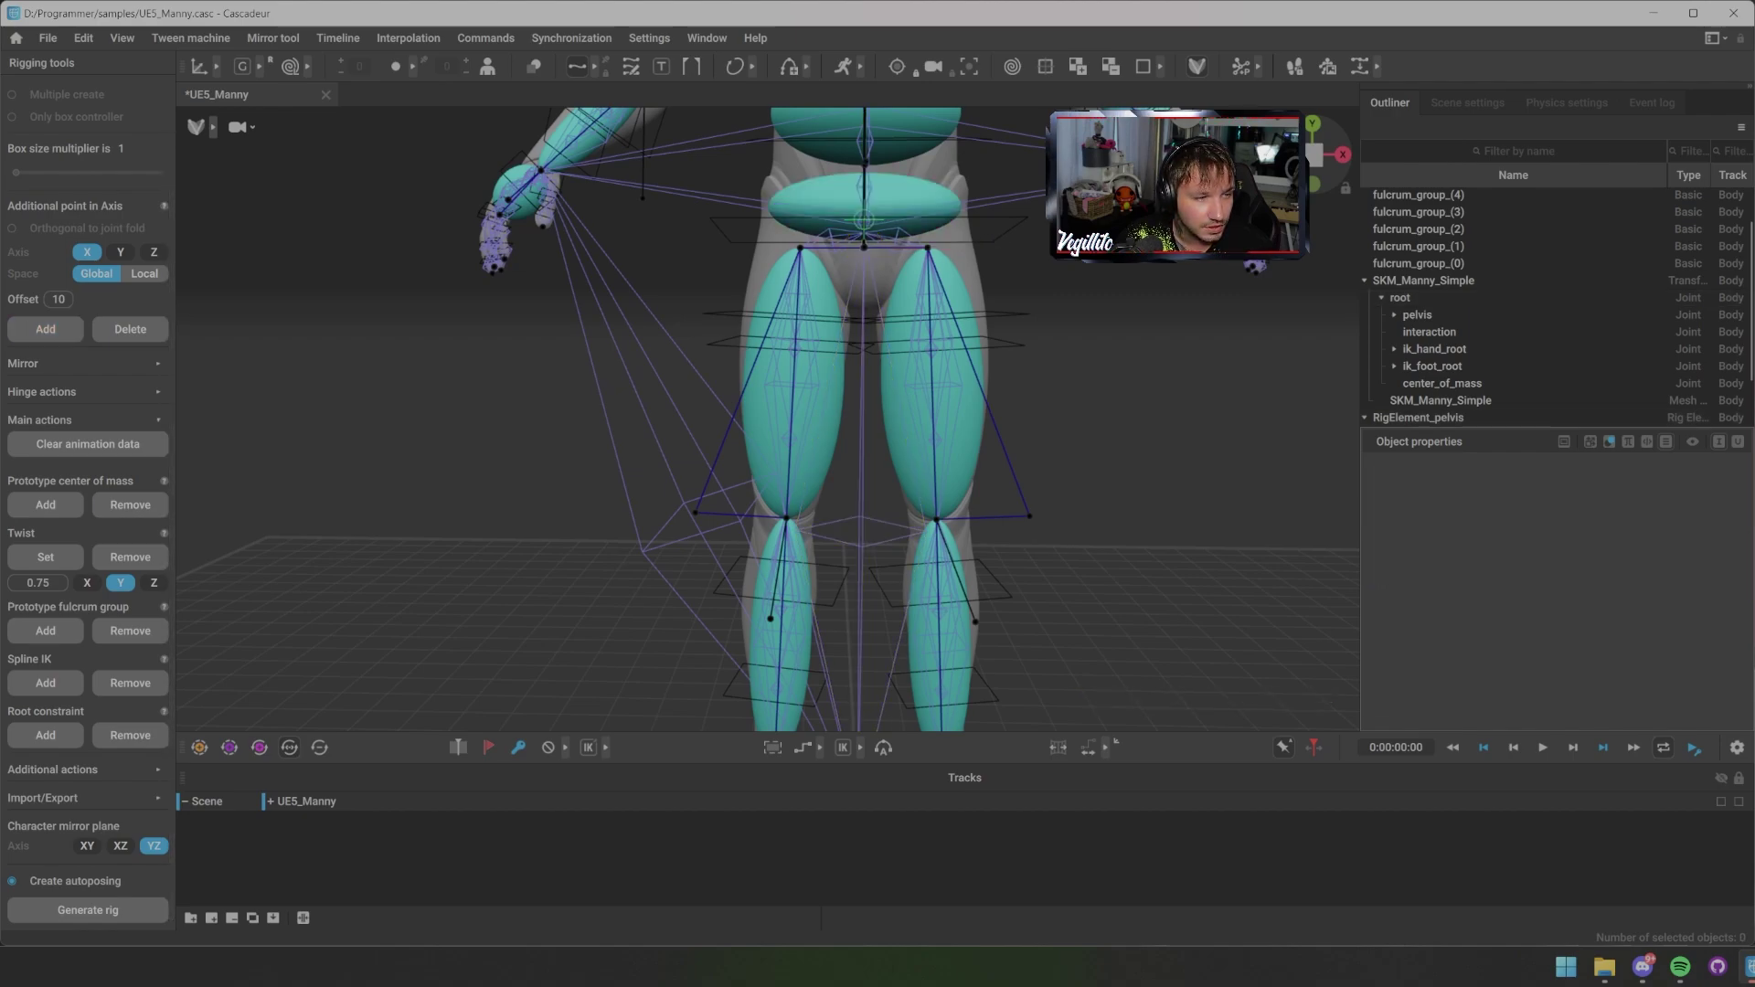
# Step: Bring up the additional rigging actions and display only the mesh and rig points around the feet
pyautogui.click(87, 420)
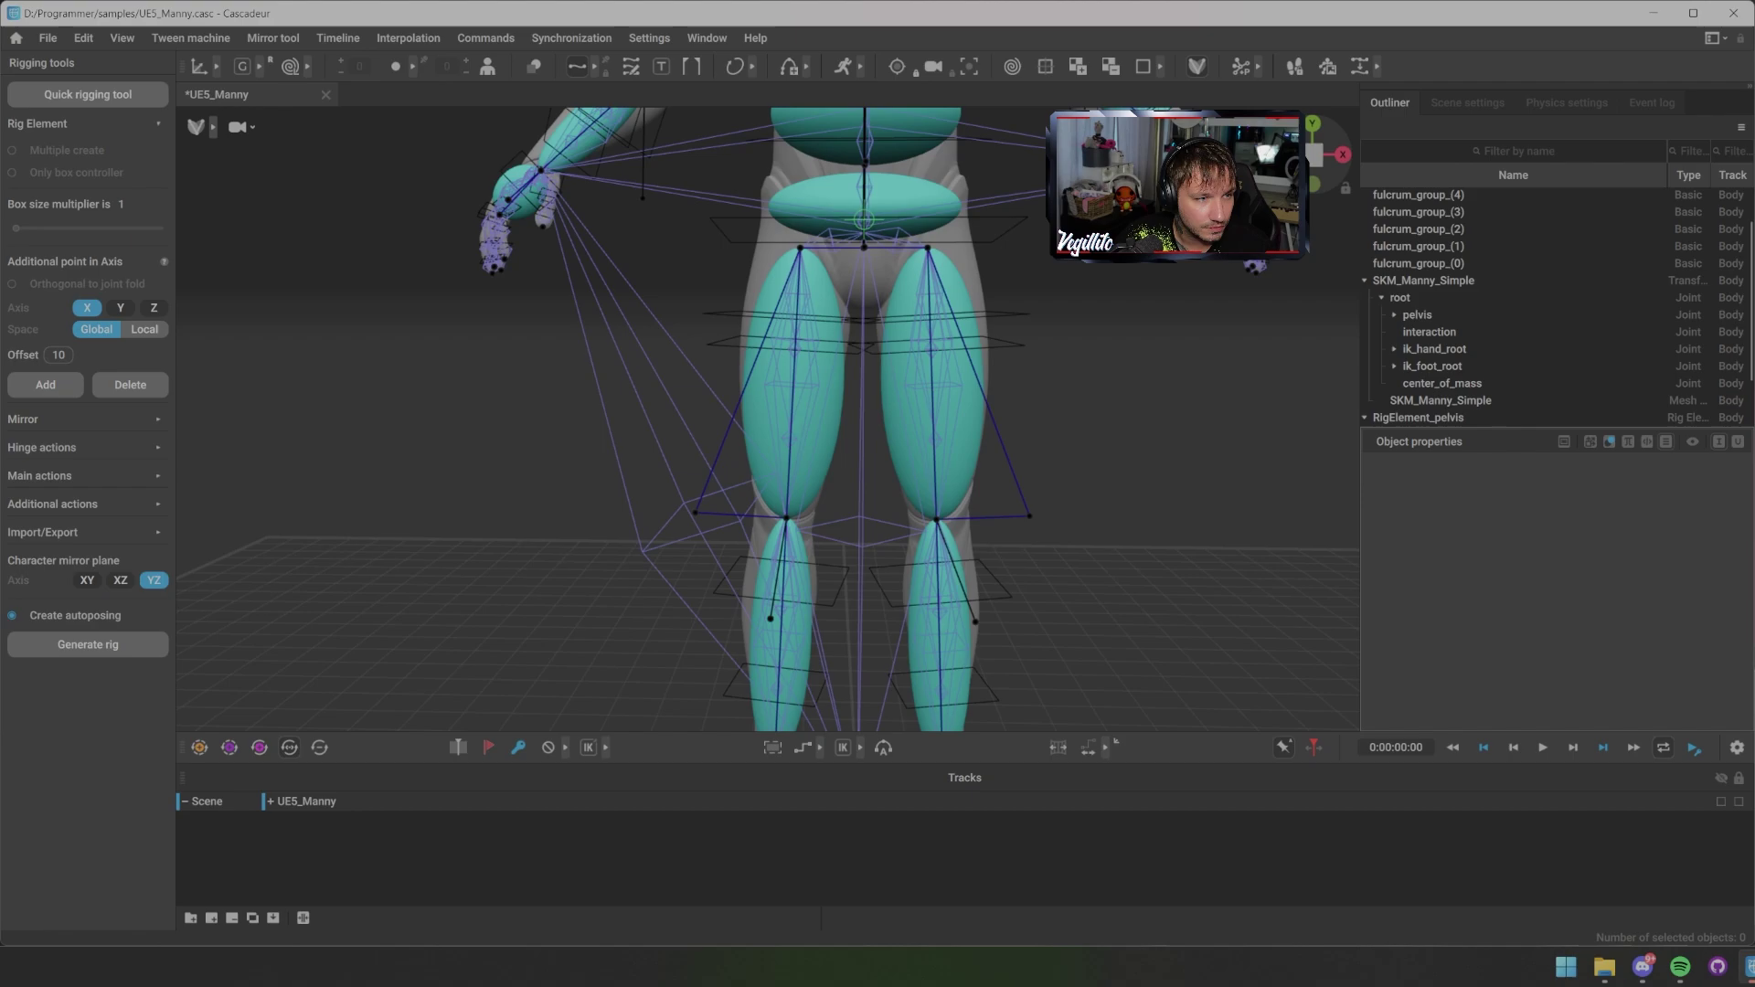
pyautogui.click(87, 503)
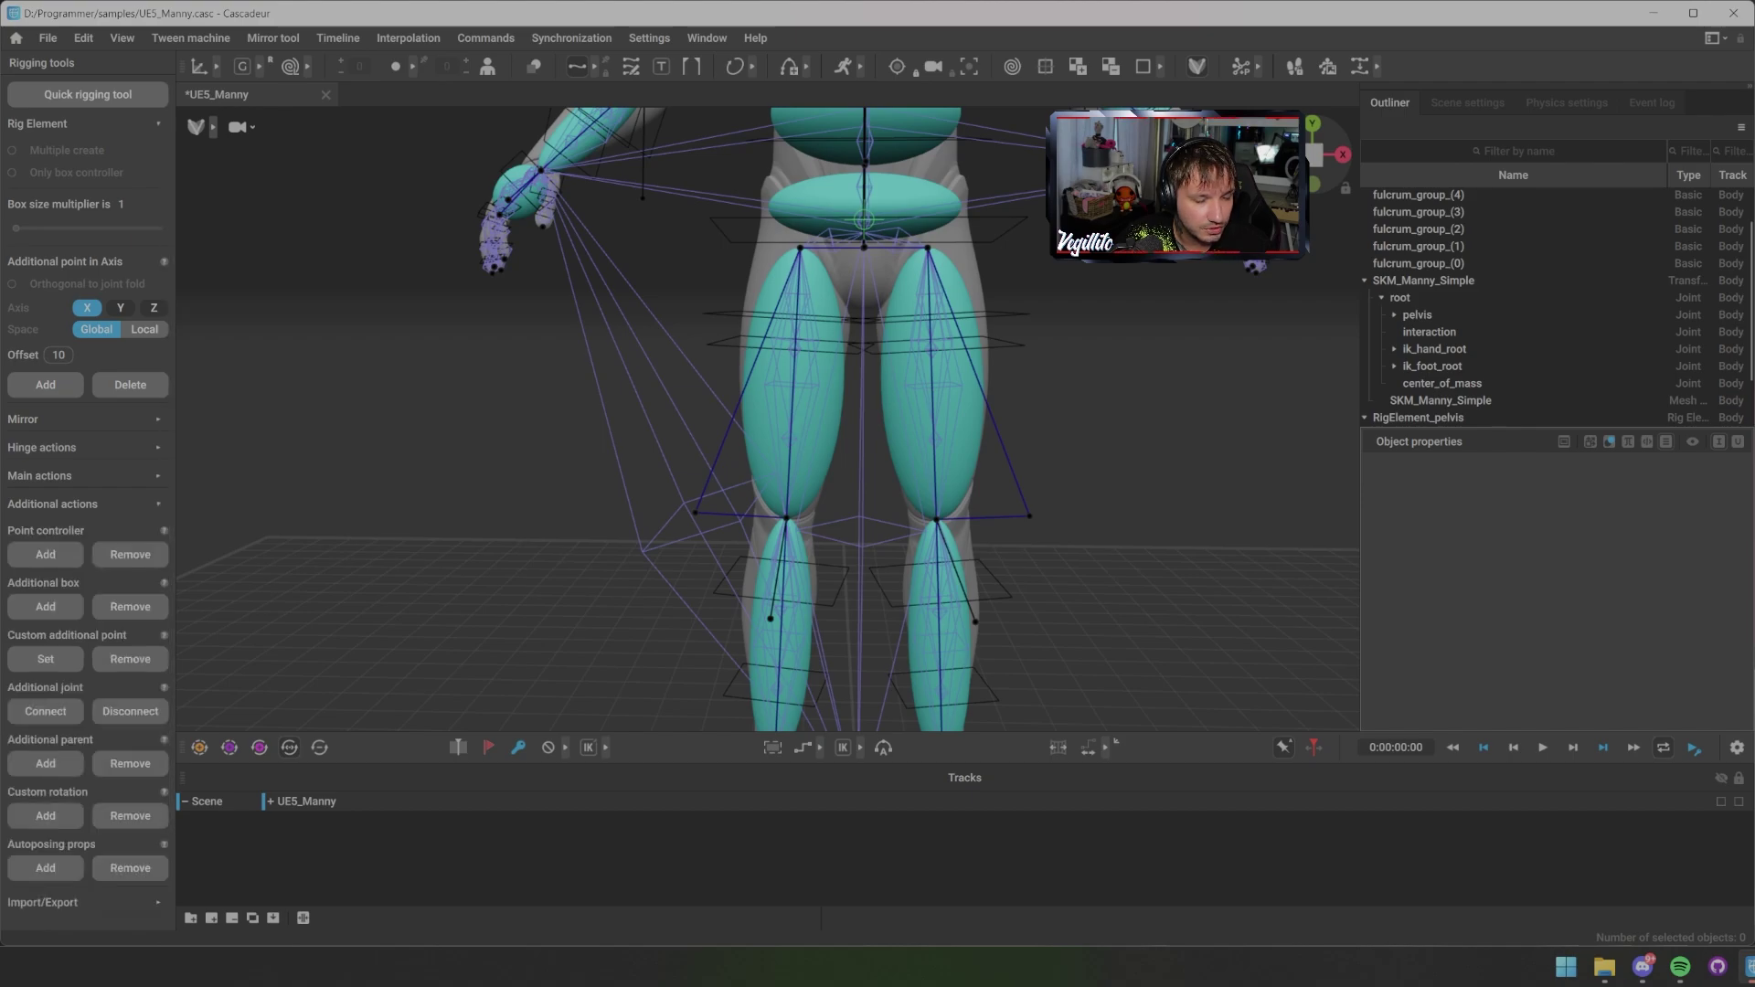
pyautogui.moveTo(823, 585); pyautogui.dragTo(759, 233, button='middle')
pyautogui.scroll(5, 768, 419)
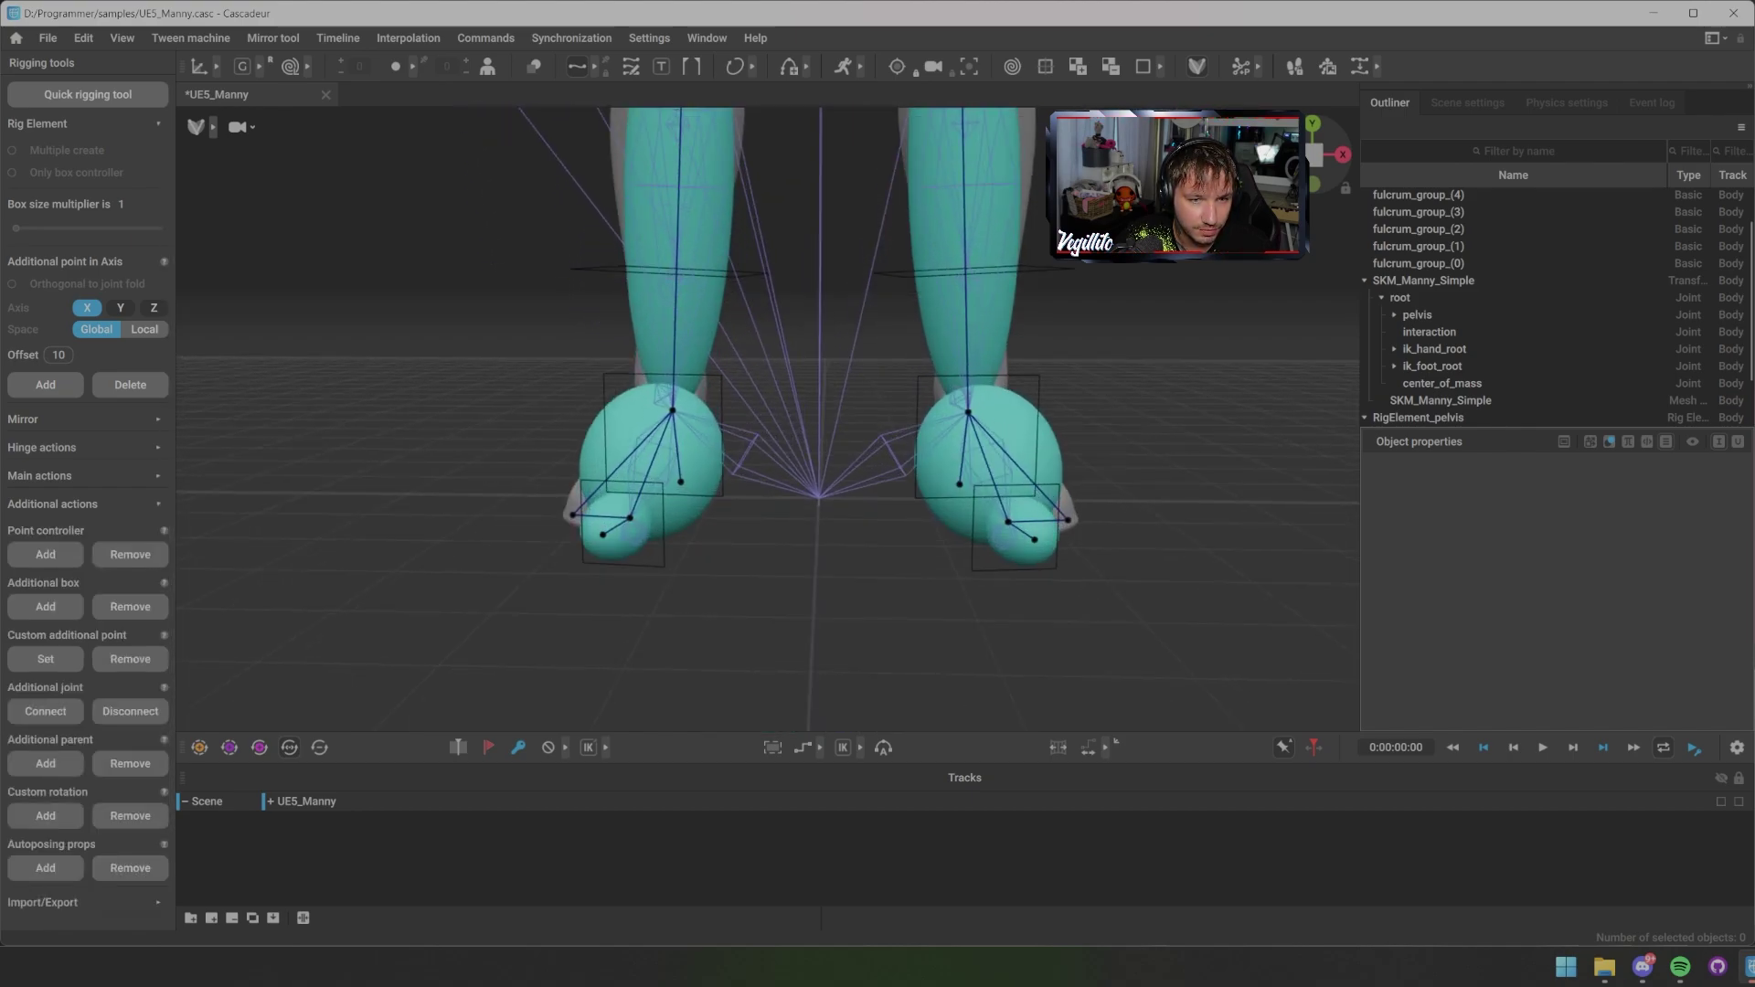
pyautogui.keyDown('alt'); pyautogui.moveTo(822, 420); pyautogui.dragTo(722, 428); pyautogui.keyUp('alt')
pyautogui.click(190, 38)
pyautogui.click(190, 39)
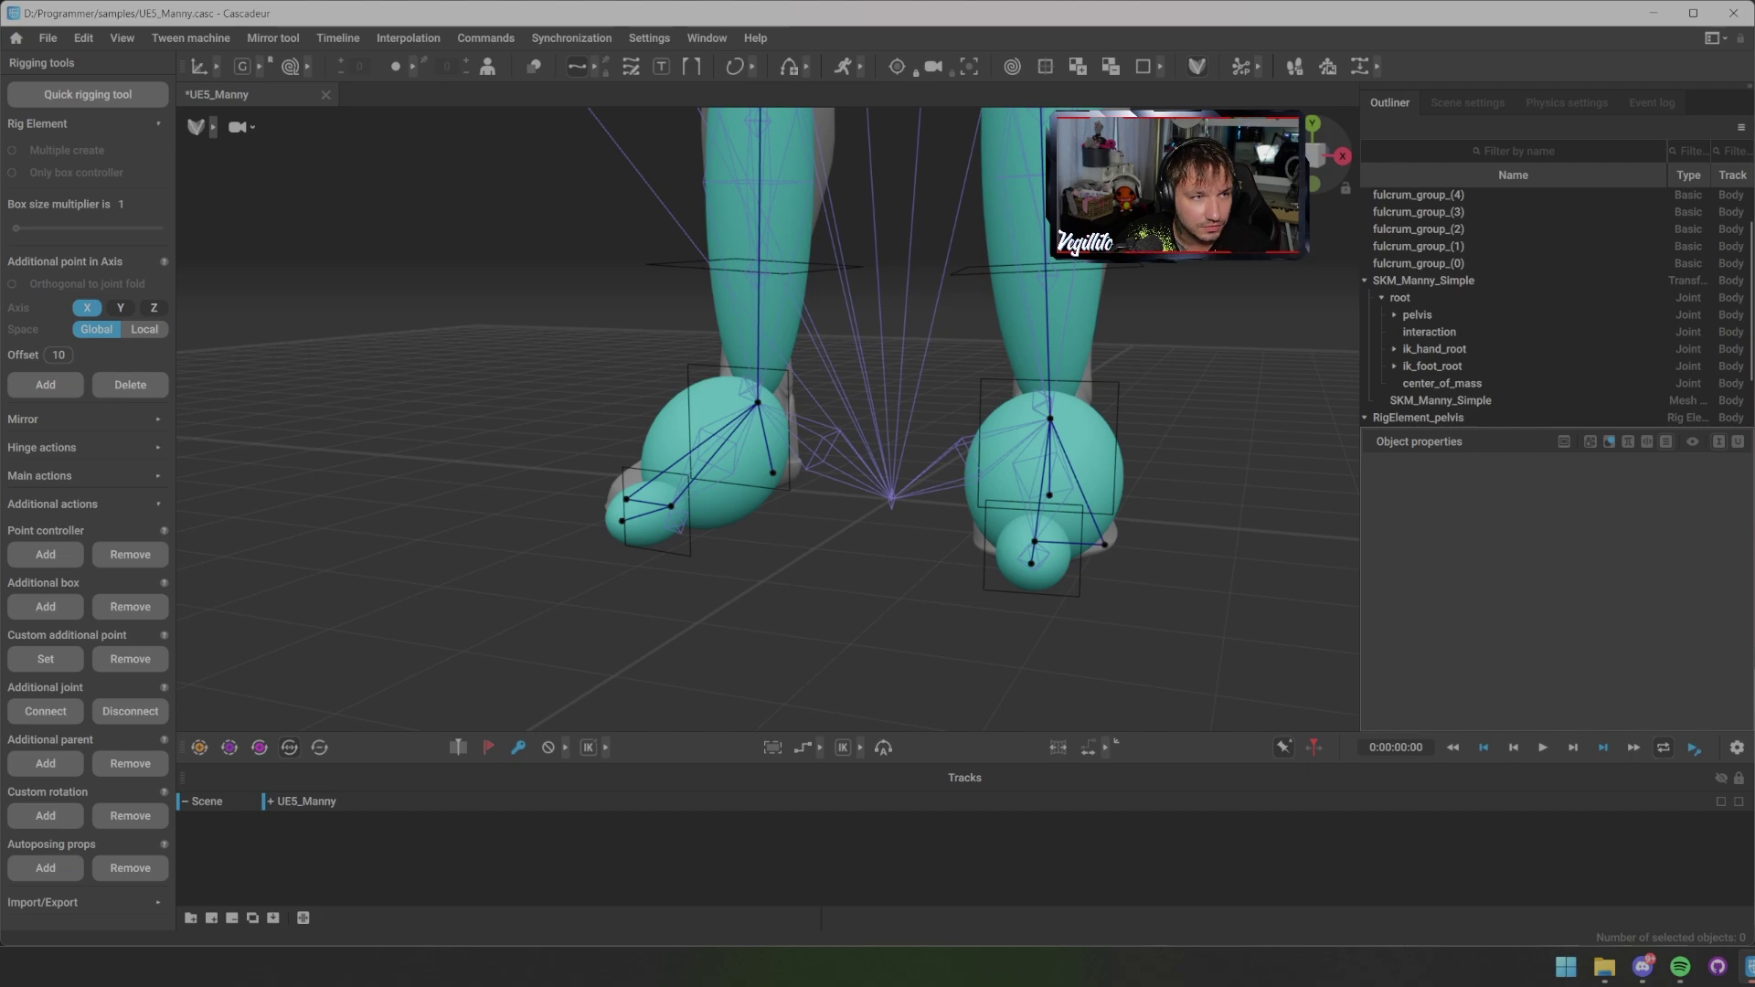
pyautogui.click(213, 127)
pyautogui.click(274, 127)
pyautogui.keyDown('alt'); pyautogui.moveTo(731, 402); pyautogui.dragTo(686, 402); pyautogui.keyUp('alt')
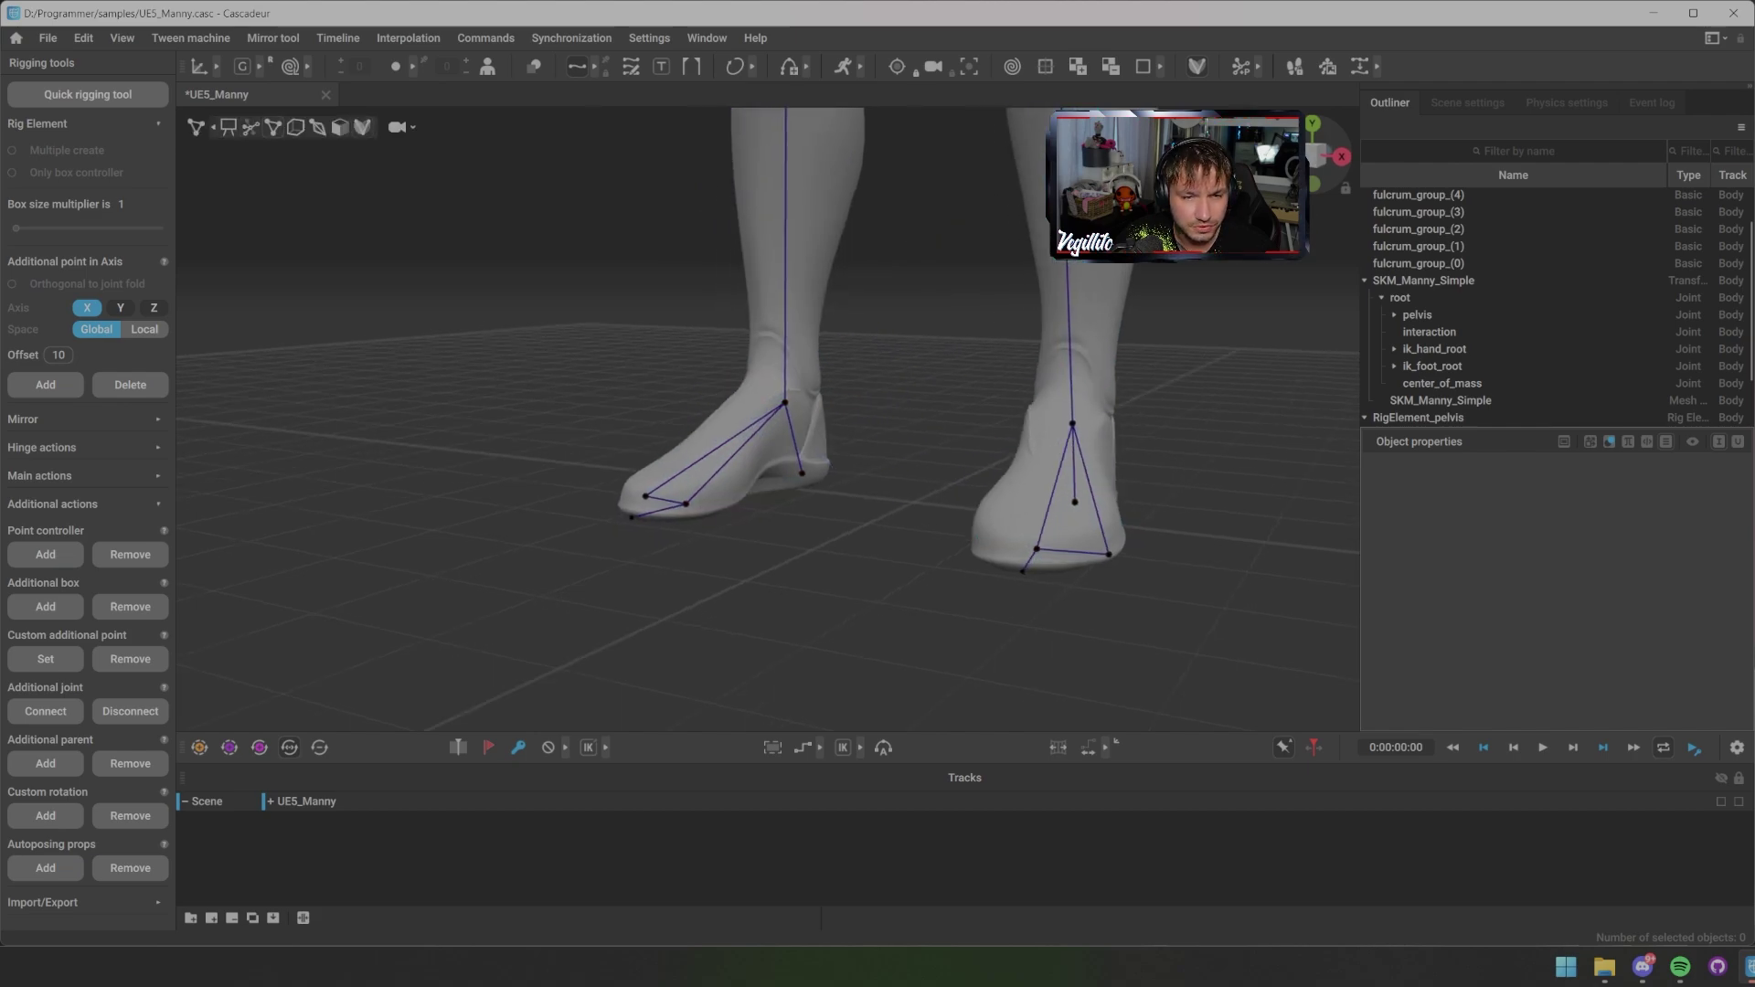
# Step: Add an additional point controller to the left foot, based on its ankle point
pyautogui.keyDown('alt'); pyautogui.moveTo(877, 430); pyautogui.dragTo(695, 435); pyautogui.keyUp('alt')
pyautogui.moveTo(877, 457); pyautogui.dragTo(722, 419, button='middle')
pyautogui.click(964, 443)
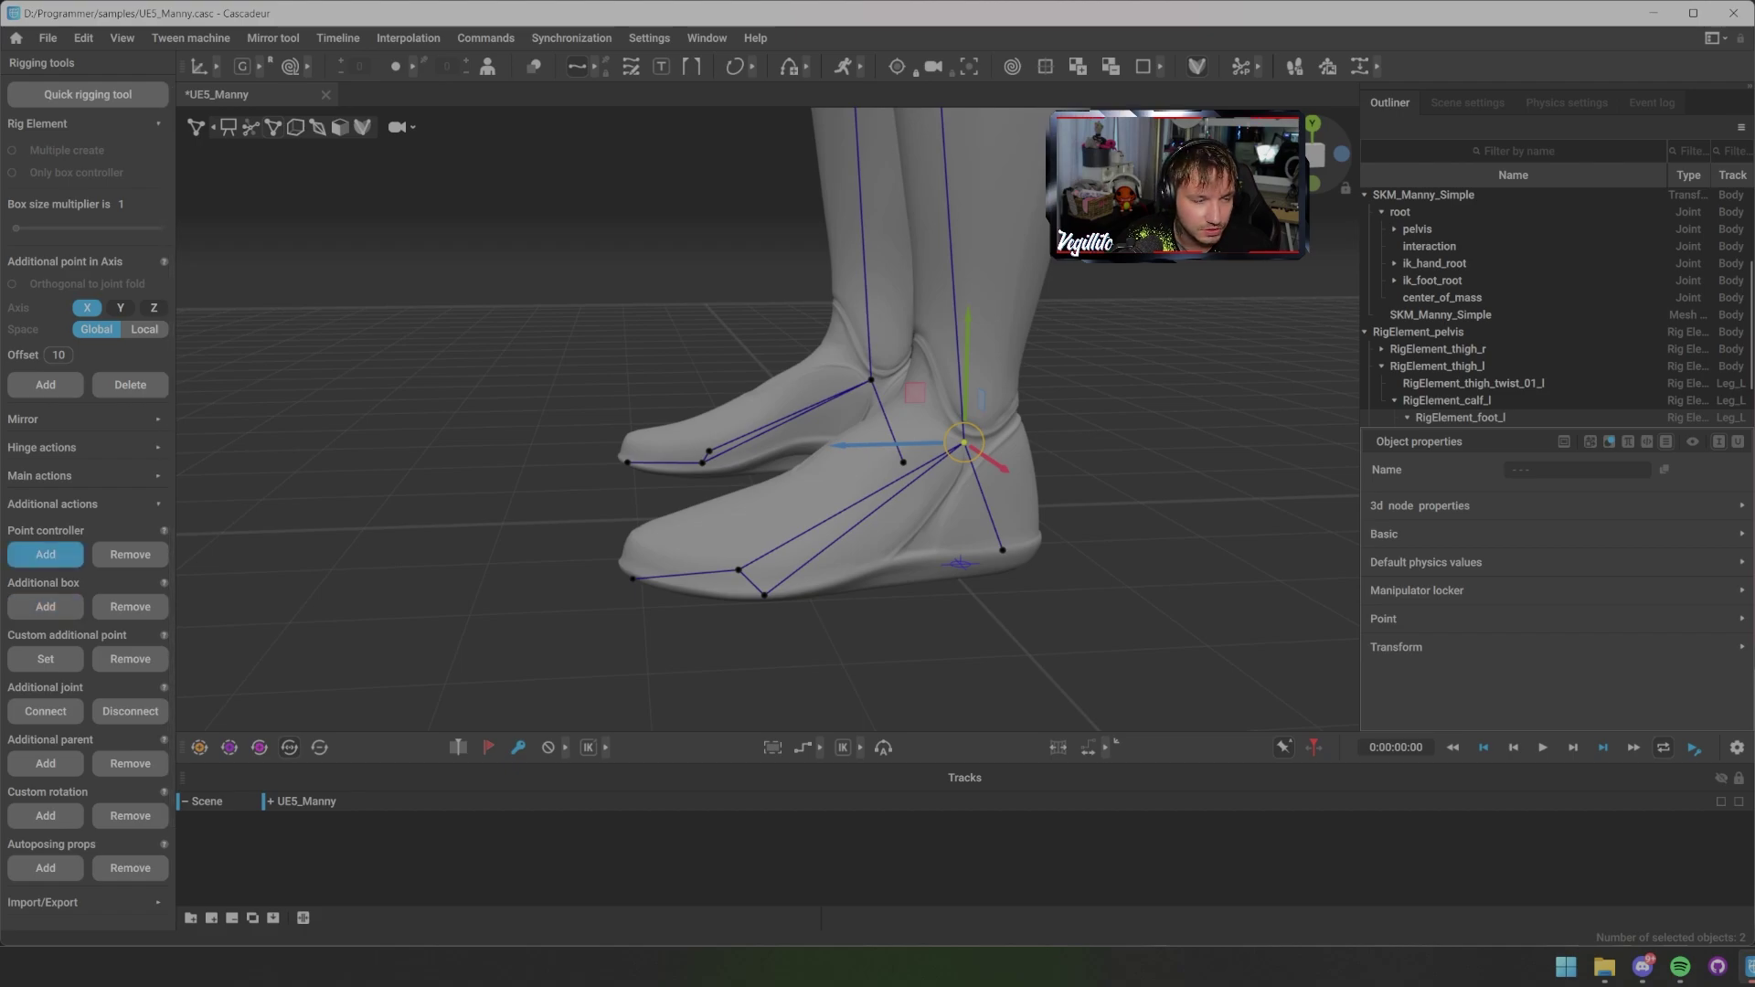
pyautogui.click(45, 553)
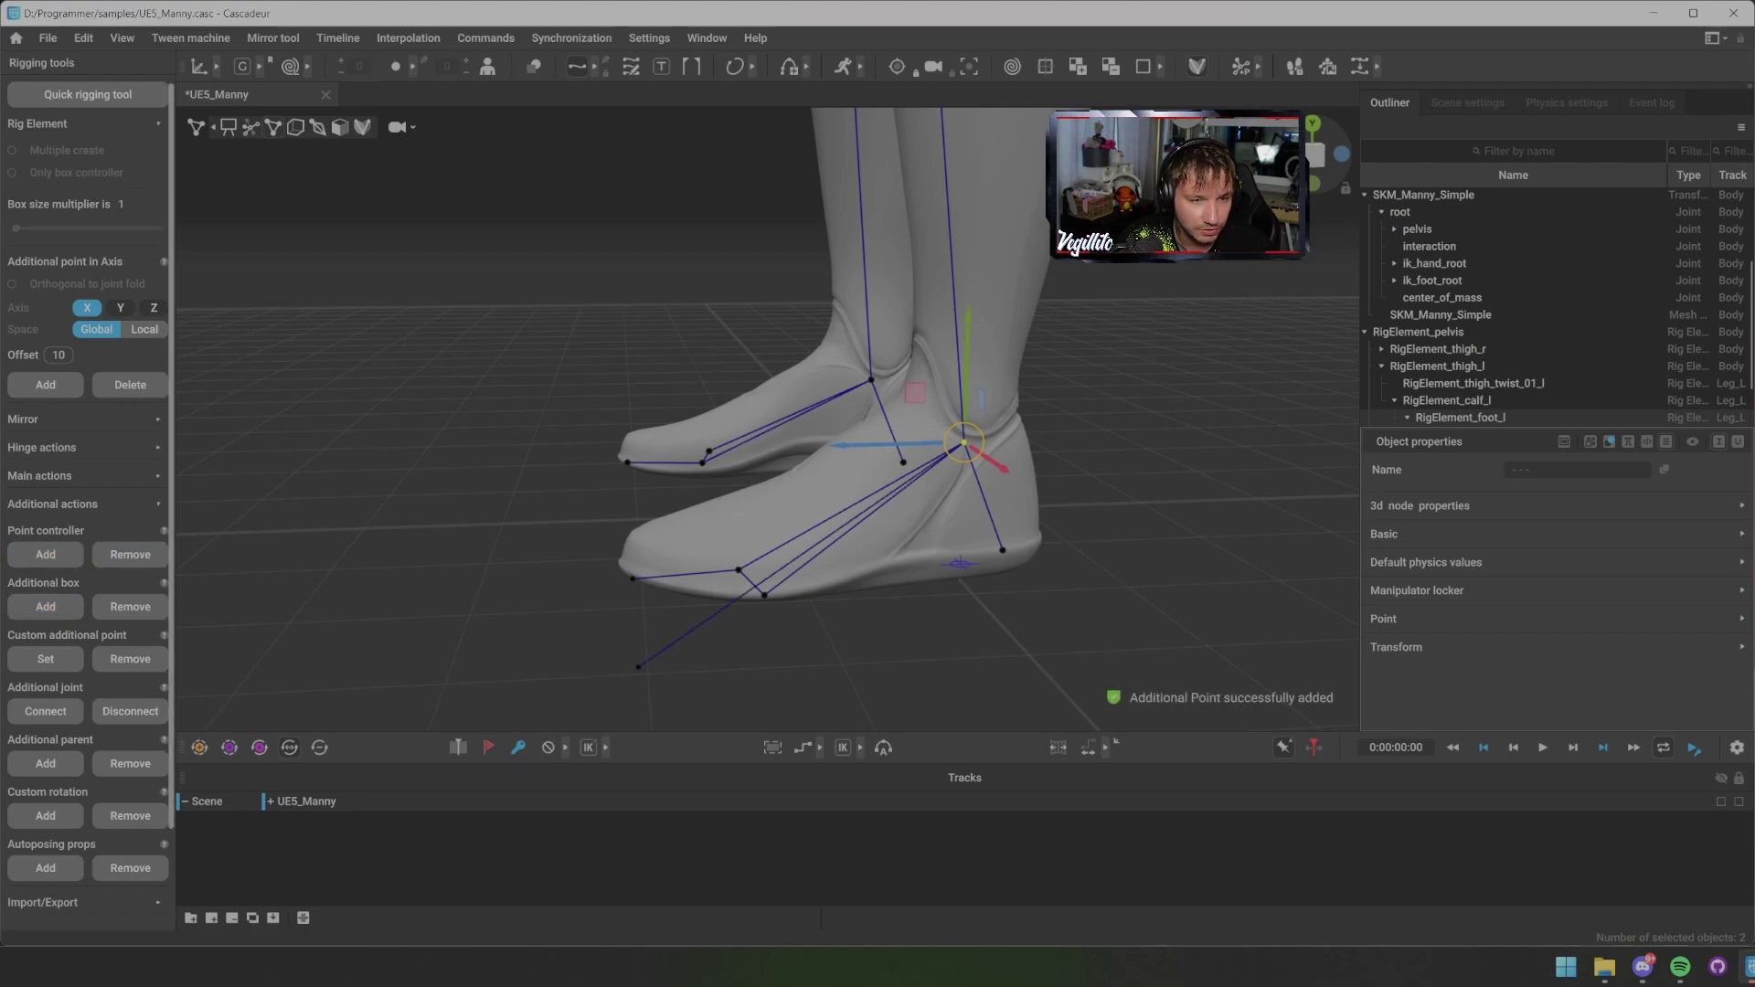
# Step: Place the new point at the existing left heel point's position and shift it along X to the heel's inner side
pyautogui.moveTo(998, 541); pyautogui.dragTo(1018, 556)
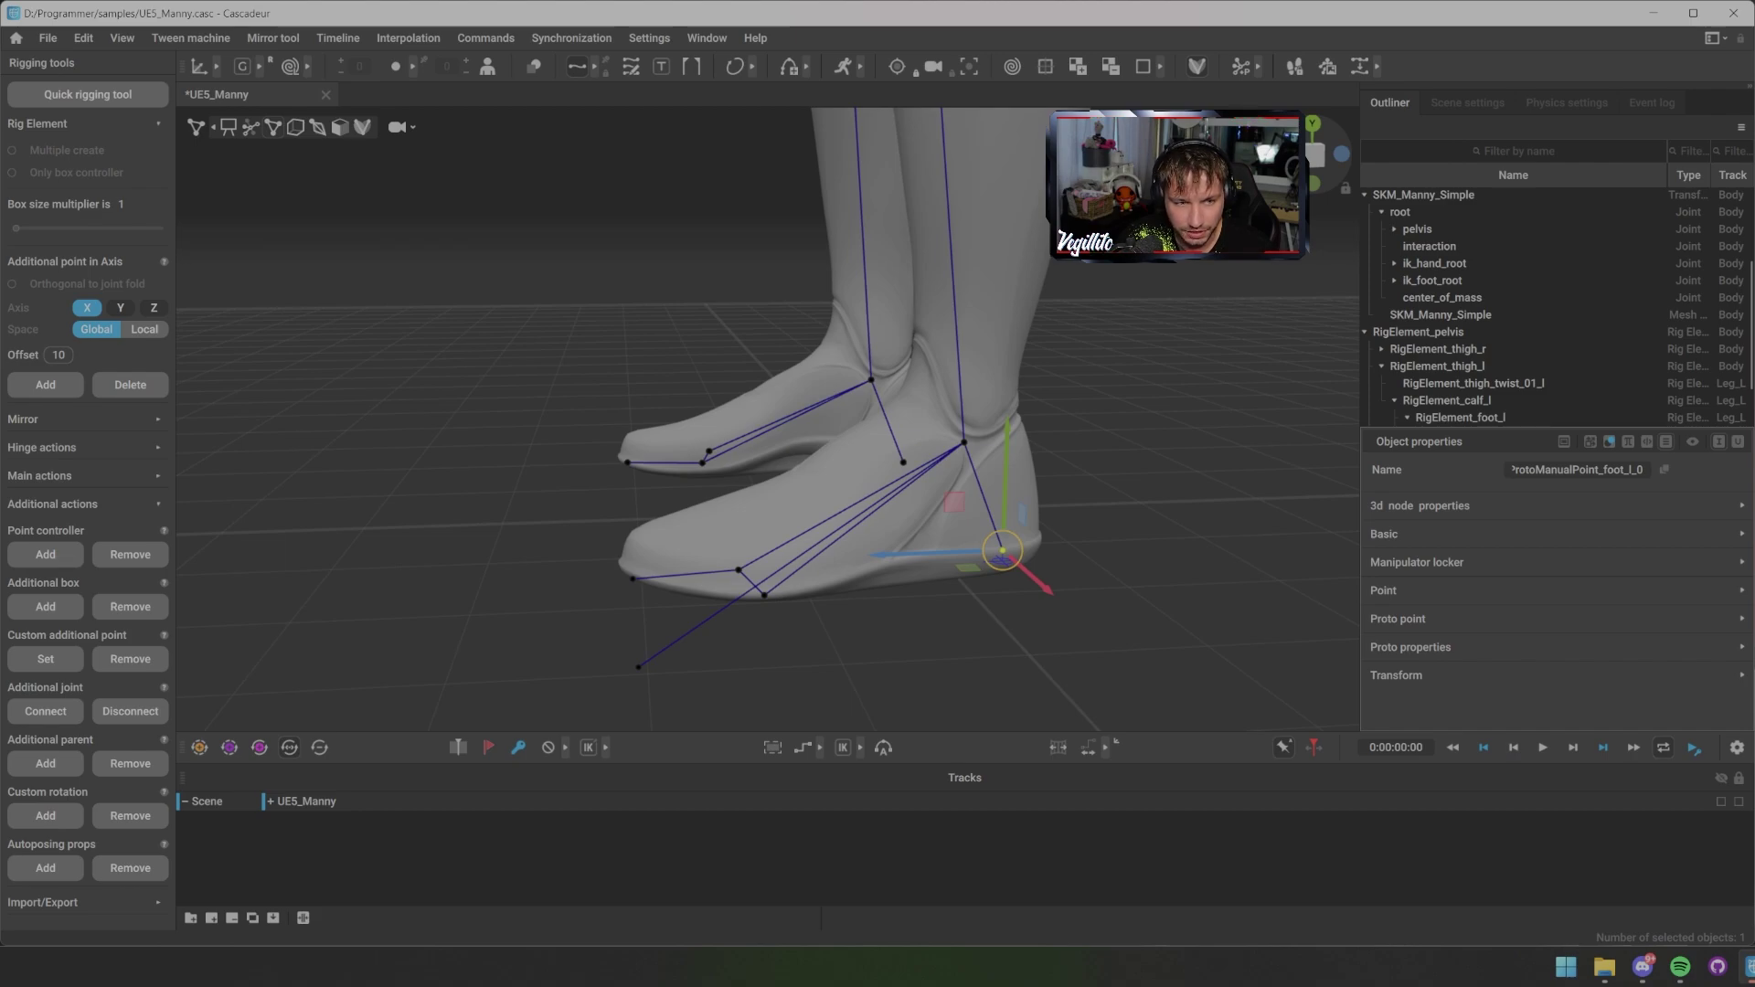
pyautogui.moveTo(731, 643); pyautogui.dragTo(607, 685)
pyautogui.hotkey('ctrl', 'v')
pyautogui.keyDown('alt'); pyautogui.moveTo(923, 553); pyautogui.dragTo(1152, 539); pyautogui.keyUp('alt')
pyautogui.moveTo(1097, 488); pyautogui.dragTo(1062, 486)
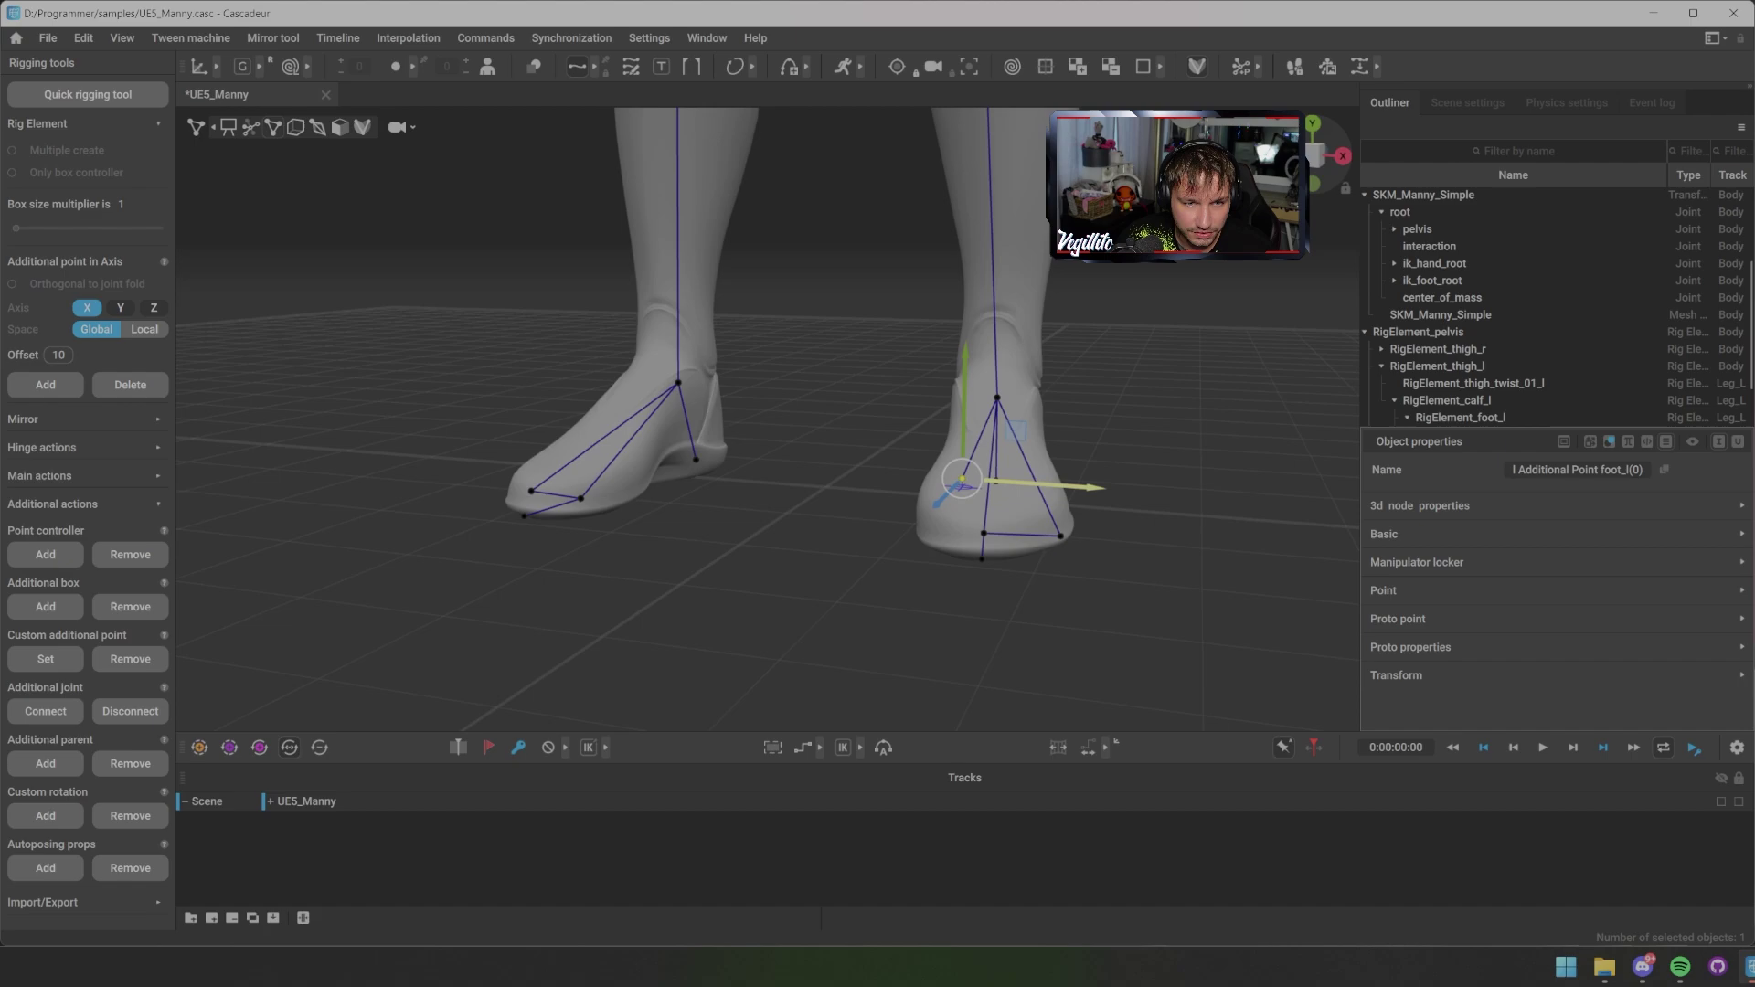
# Step: Rename the inner heel point as "RB_Point foot_l" and copy that name for reuse
pyautogui.doubleClick(1577, 469)
pyautogui.click(1587, 470)
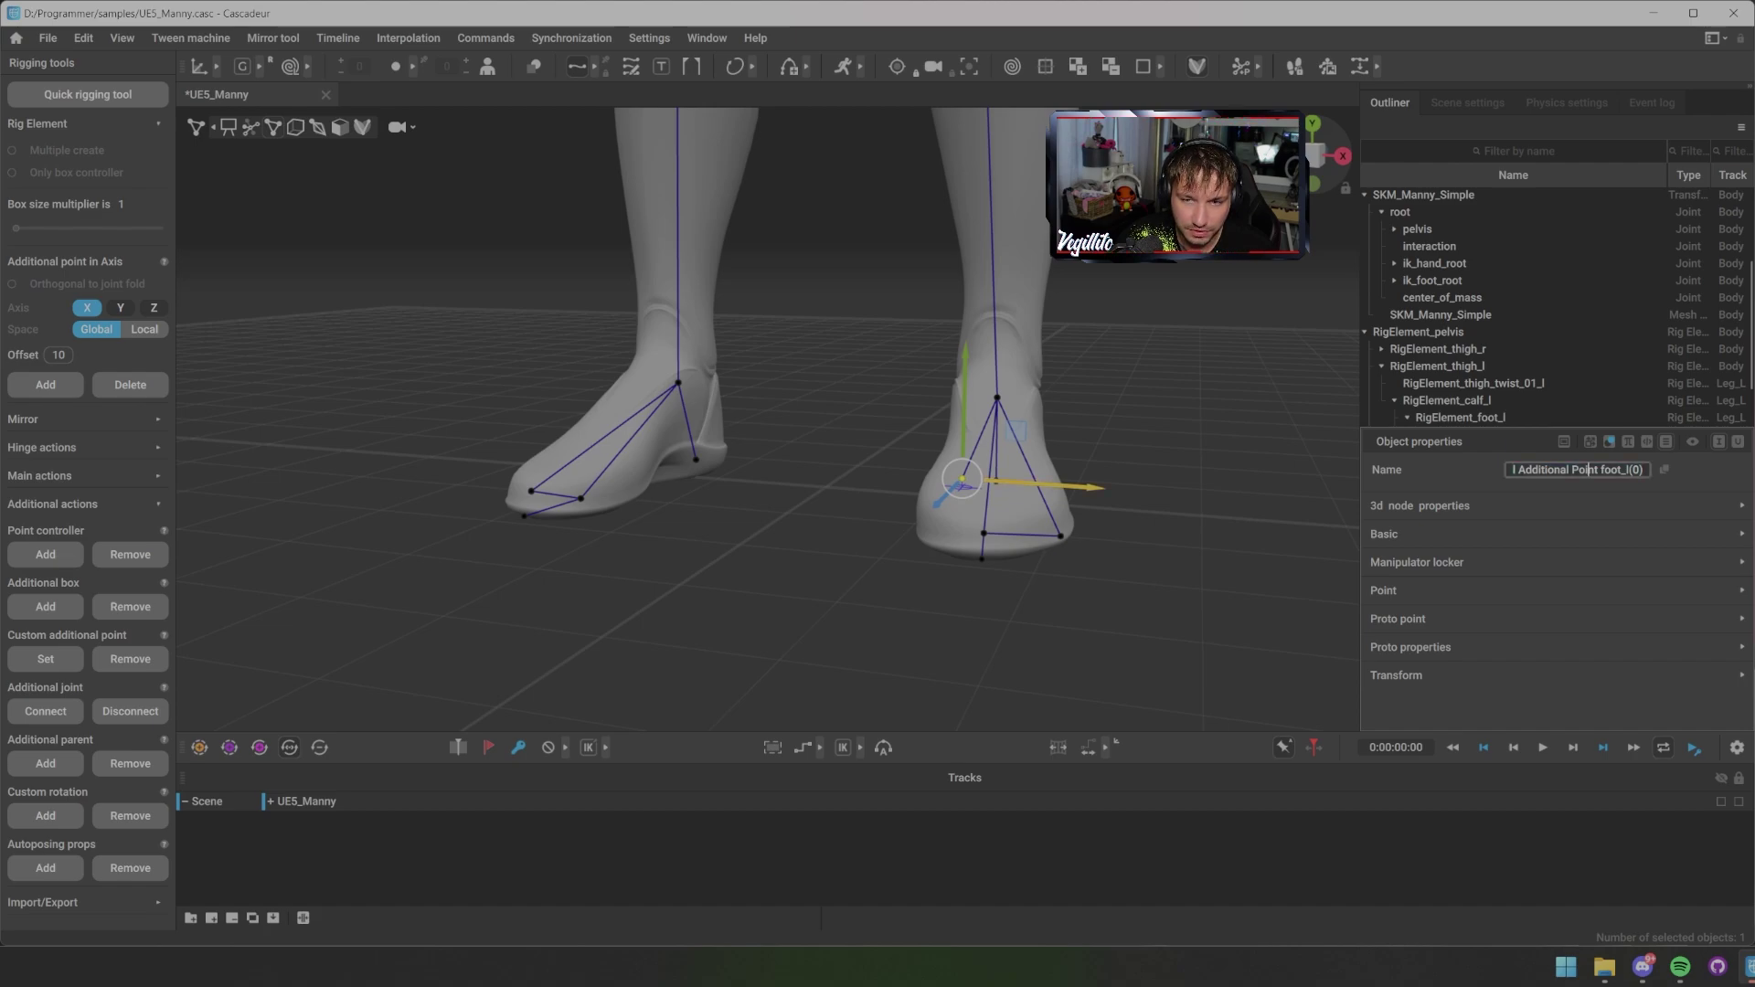
pyautogui.write('manual ')
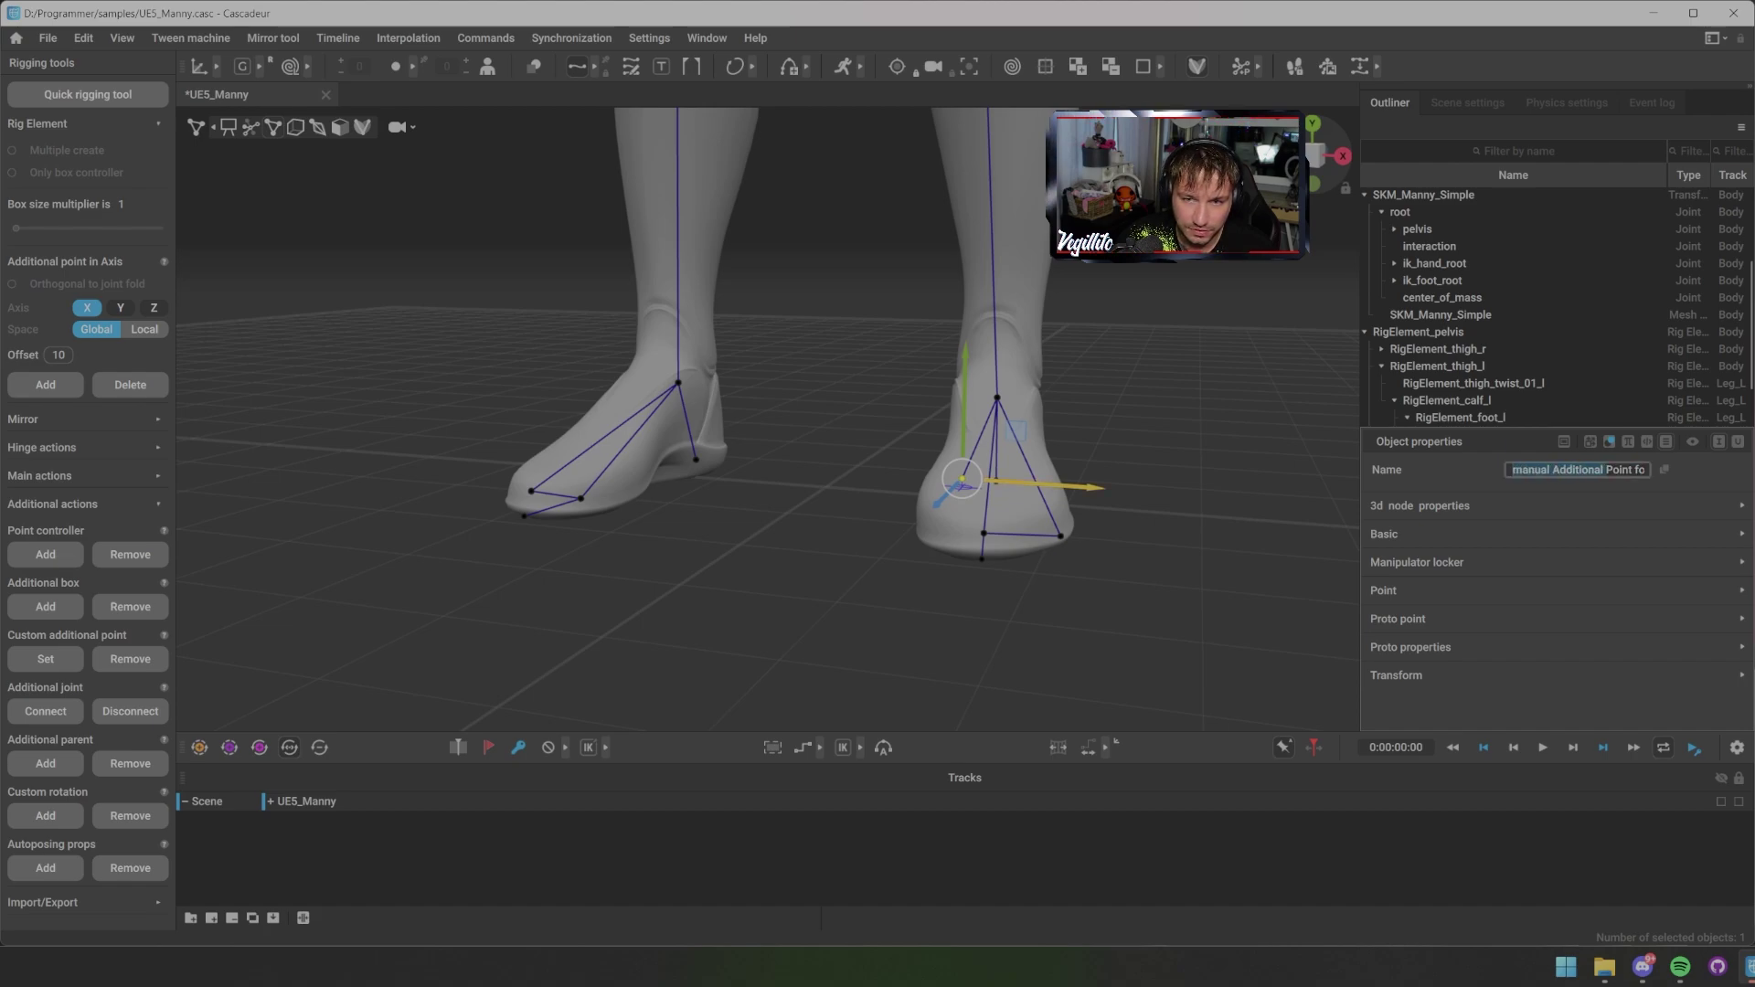
pyautogui.write('RB_Point foot_l(0')
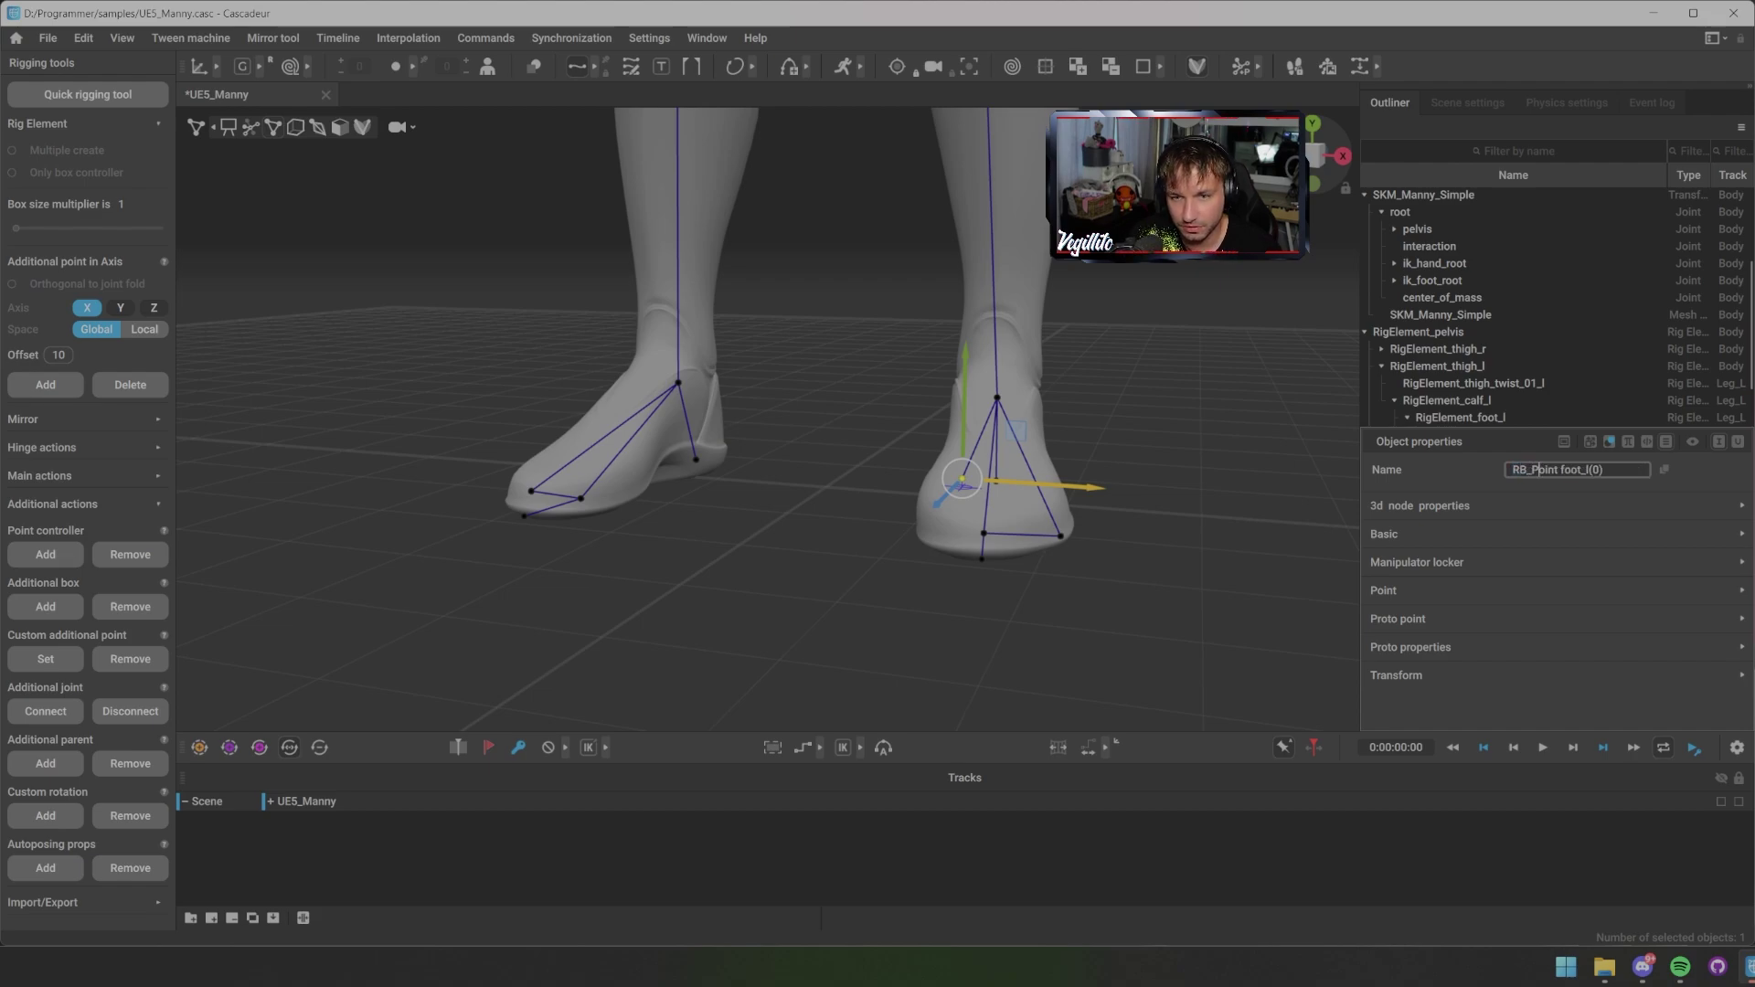
pyautogui.press('BackSpace')
pyautogui.press('BackSpace')
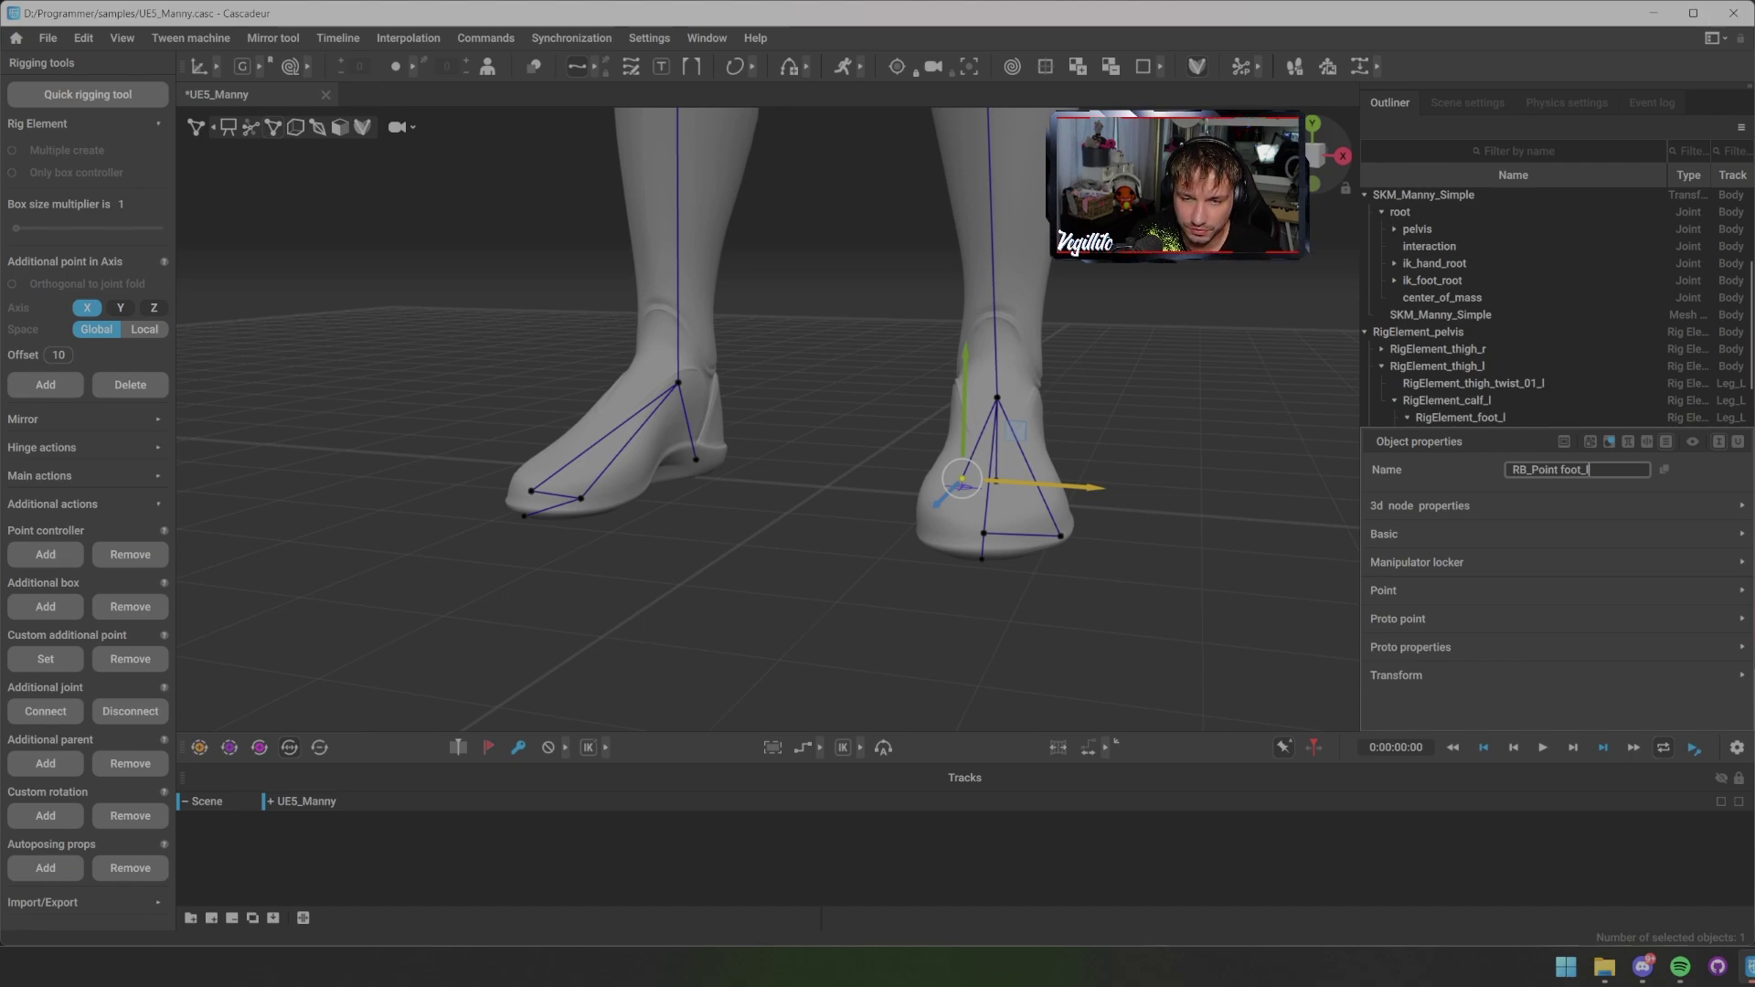
pyautogui.hotkey('ctrl', 'a')
pyautogui.hotkey('ctrl', 'c')
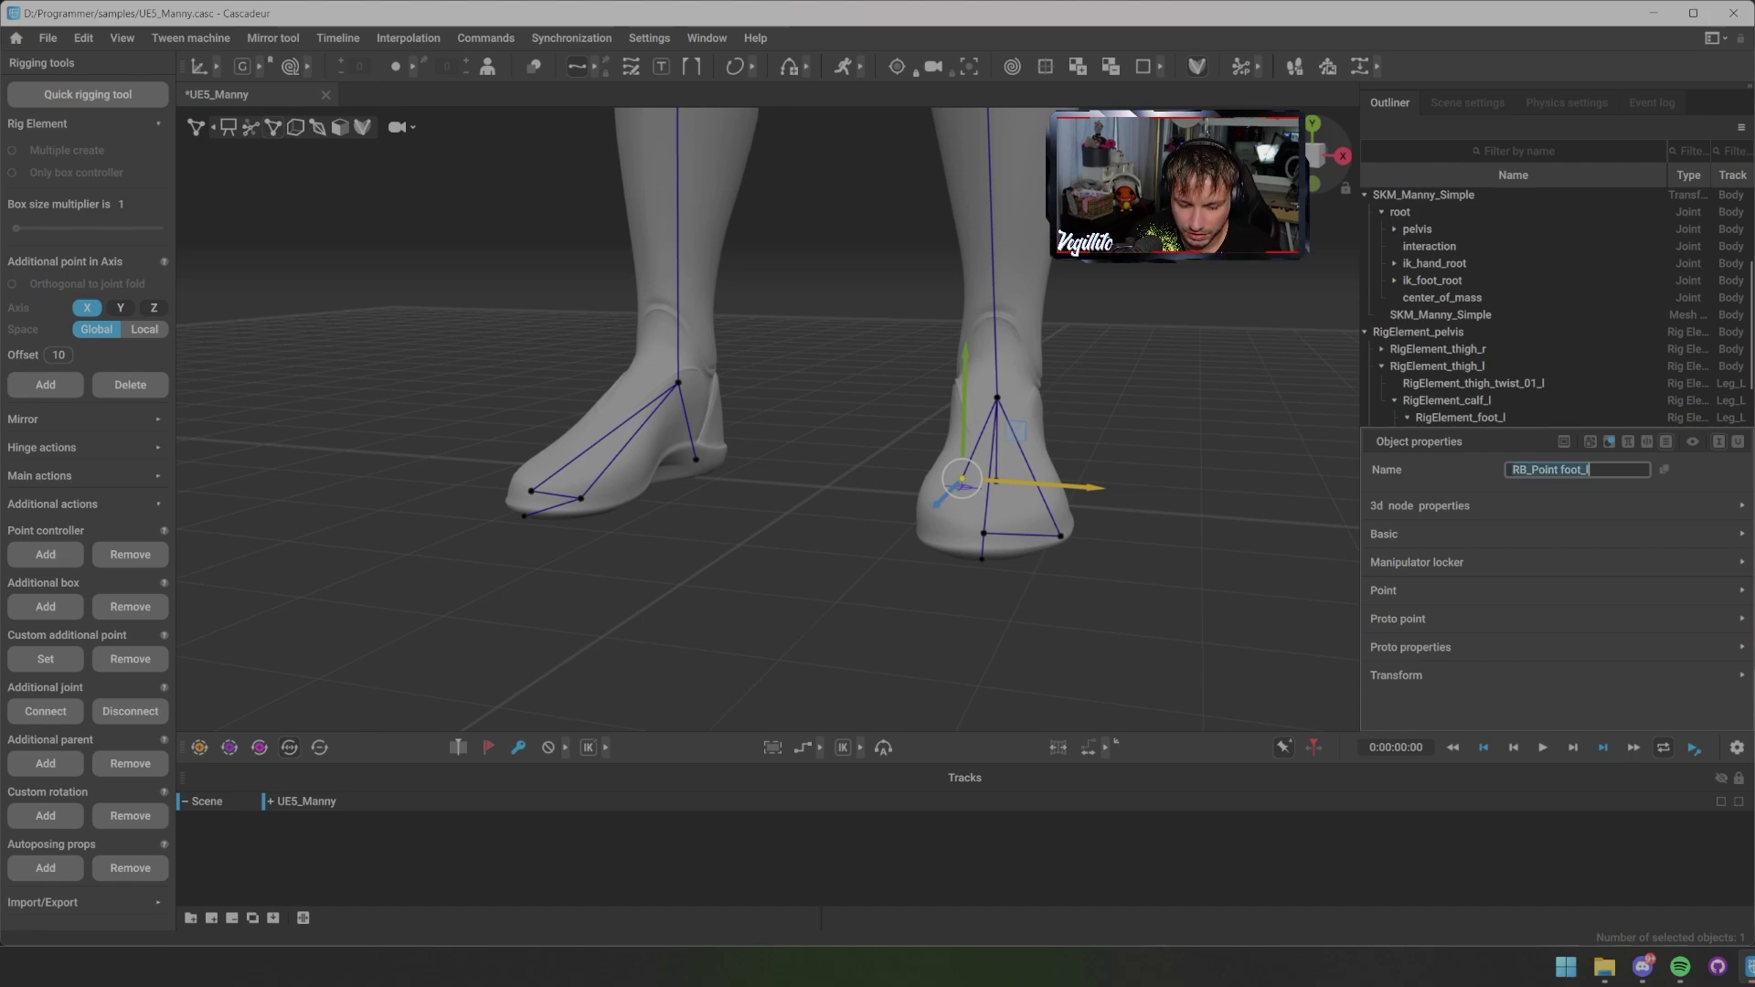
pyautogui.press('Return')
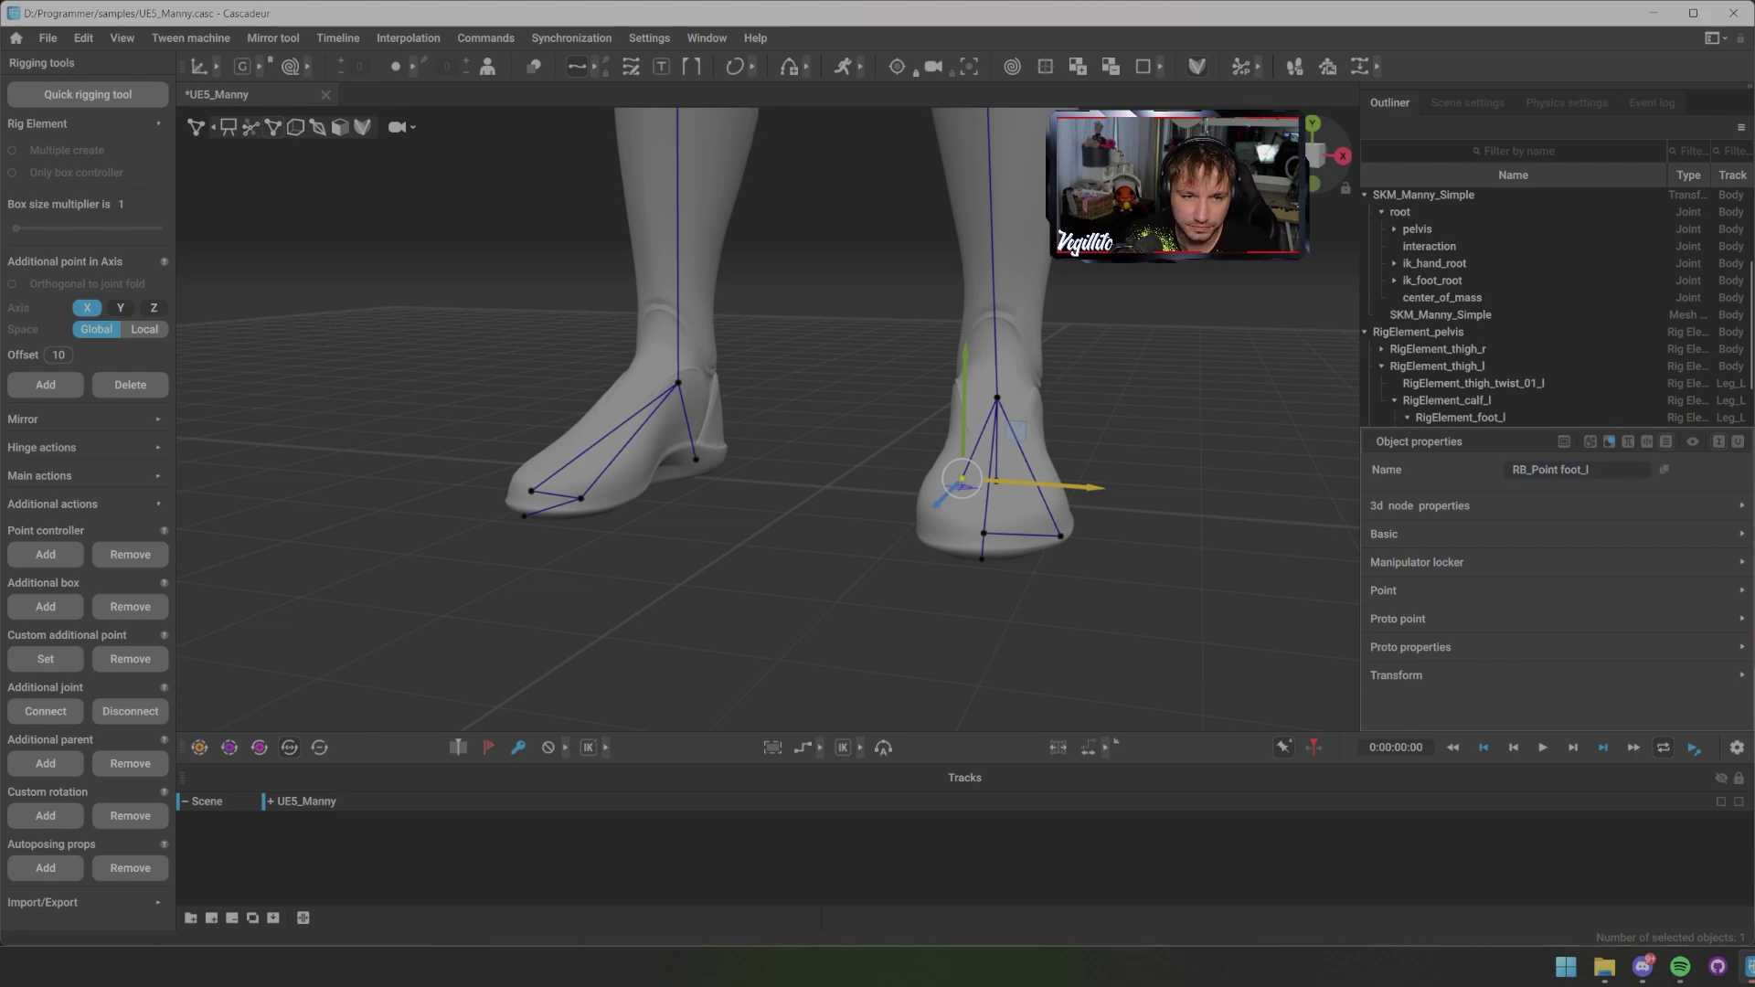
# Step: Add a second additional point controller to the left foot from its ankle point
pyautogui.click(1179, 530)
pyautogui.keyDown('alt'); pyautogui.moveTo(1179, 530); pyautogui.dragTo(950, 517); pyautogui.keyUp('alt')
pyautogui.moveTo(932, 438); pyautogui.dragTo(1076, 433)
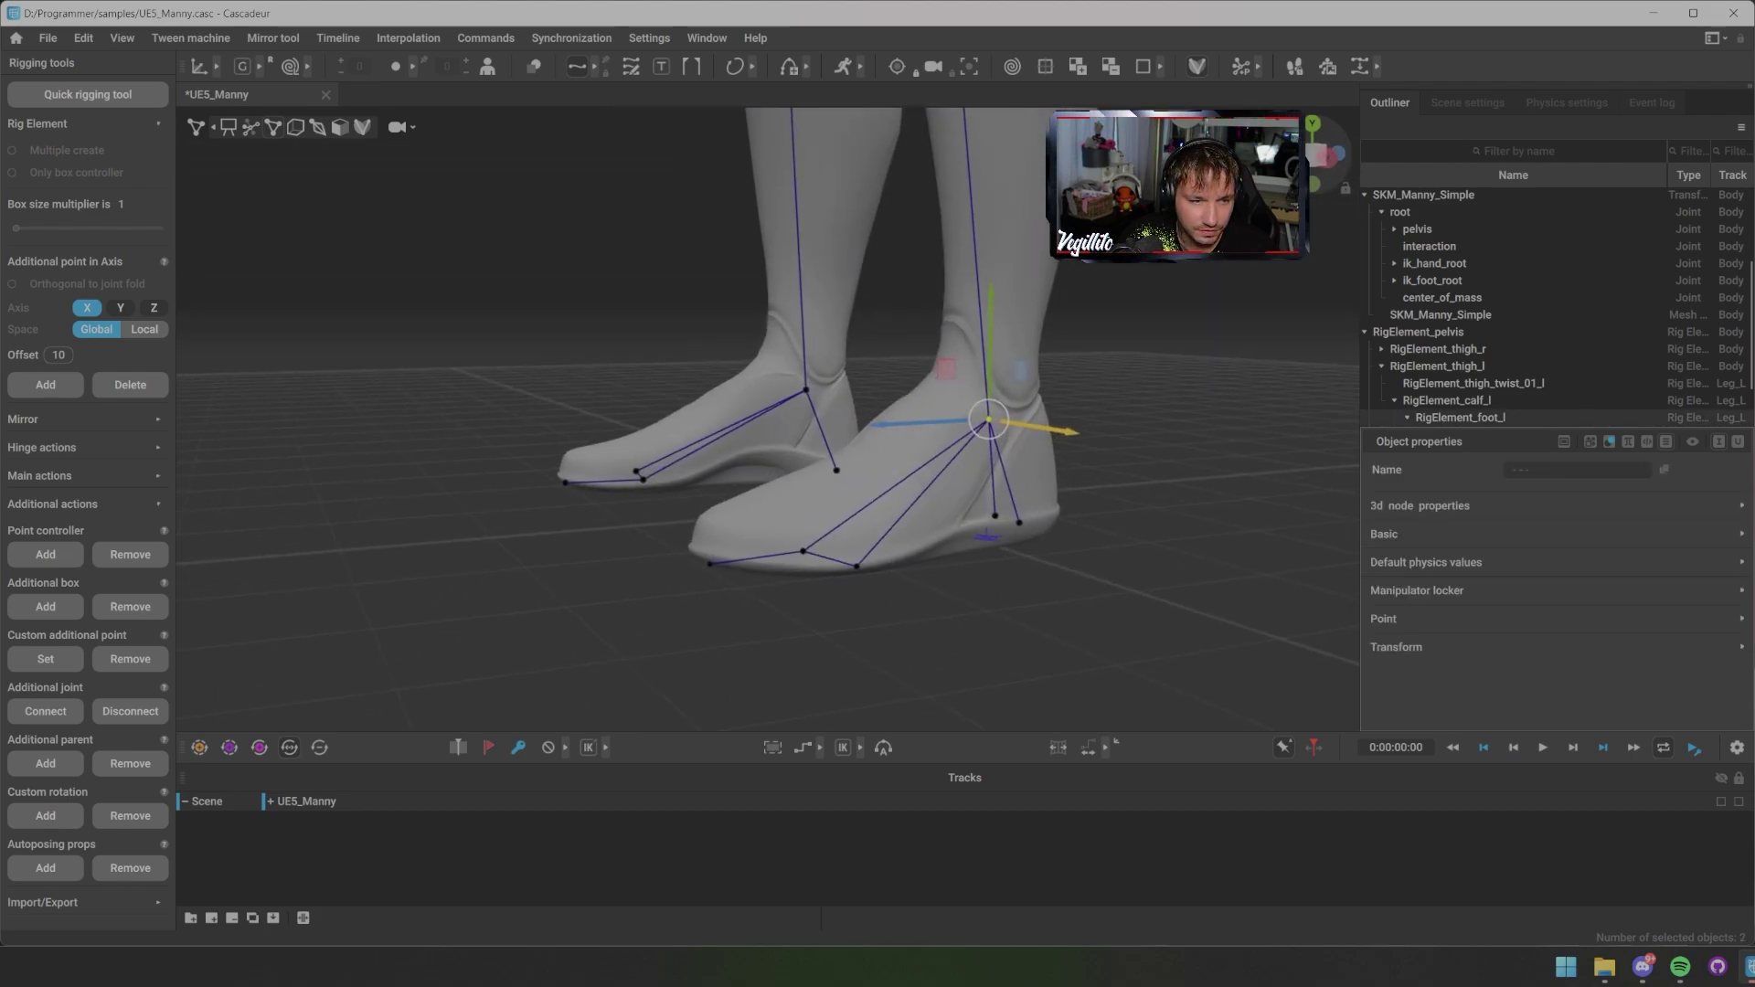
pyautogui.click(45, 554)
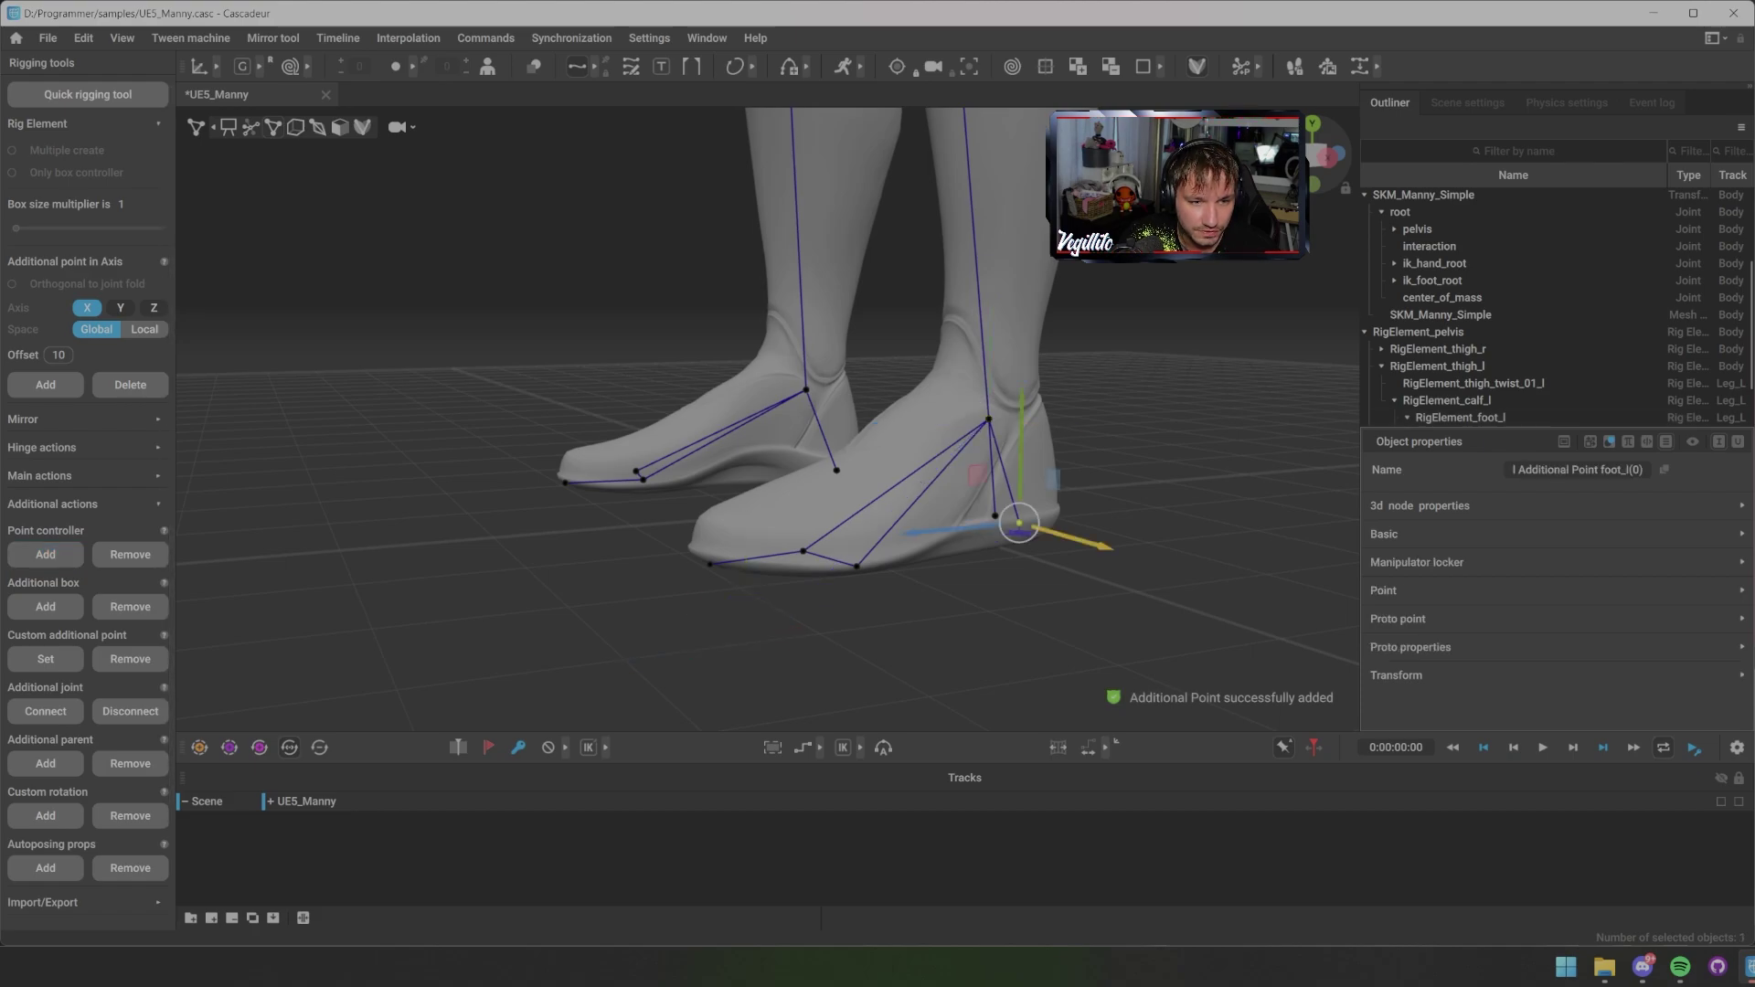
# Step: Shift the second additional point along X to the outer side of the left heel
pyautogui.keyDown('alt'); pyautogui.moveTo(877, 530); pyautogui.dragTo(823, 553); pyautogui.keyUp('alt')
pyautogui.keyDown('alt'); pyautogui.moveTo(822, 553); pyautogui.dragTo(686, 562, button='middle'); pyautogui.keyUp('alt')
pyautogui.keyDown('alt'); pyautogui.moveTo(686, 562); pyautogui.dragTo(773, 549); pyautogui.keyUp('alt')
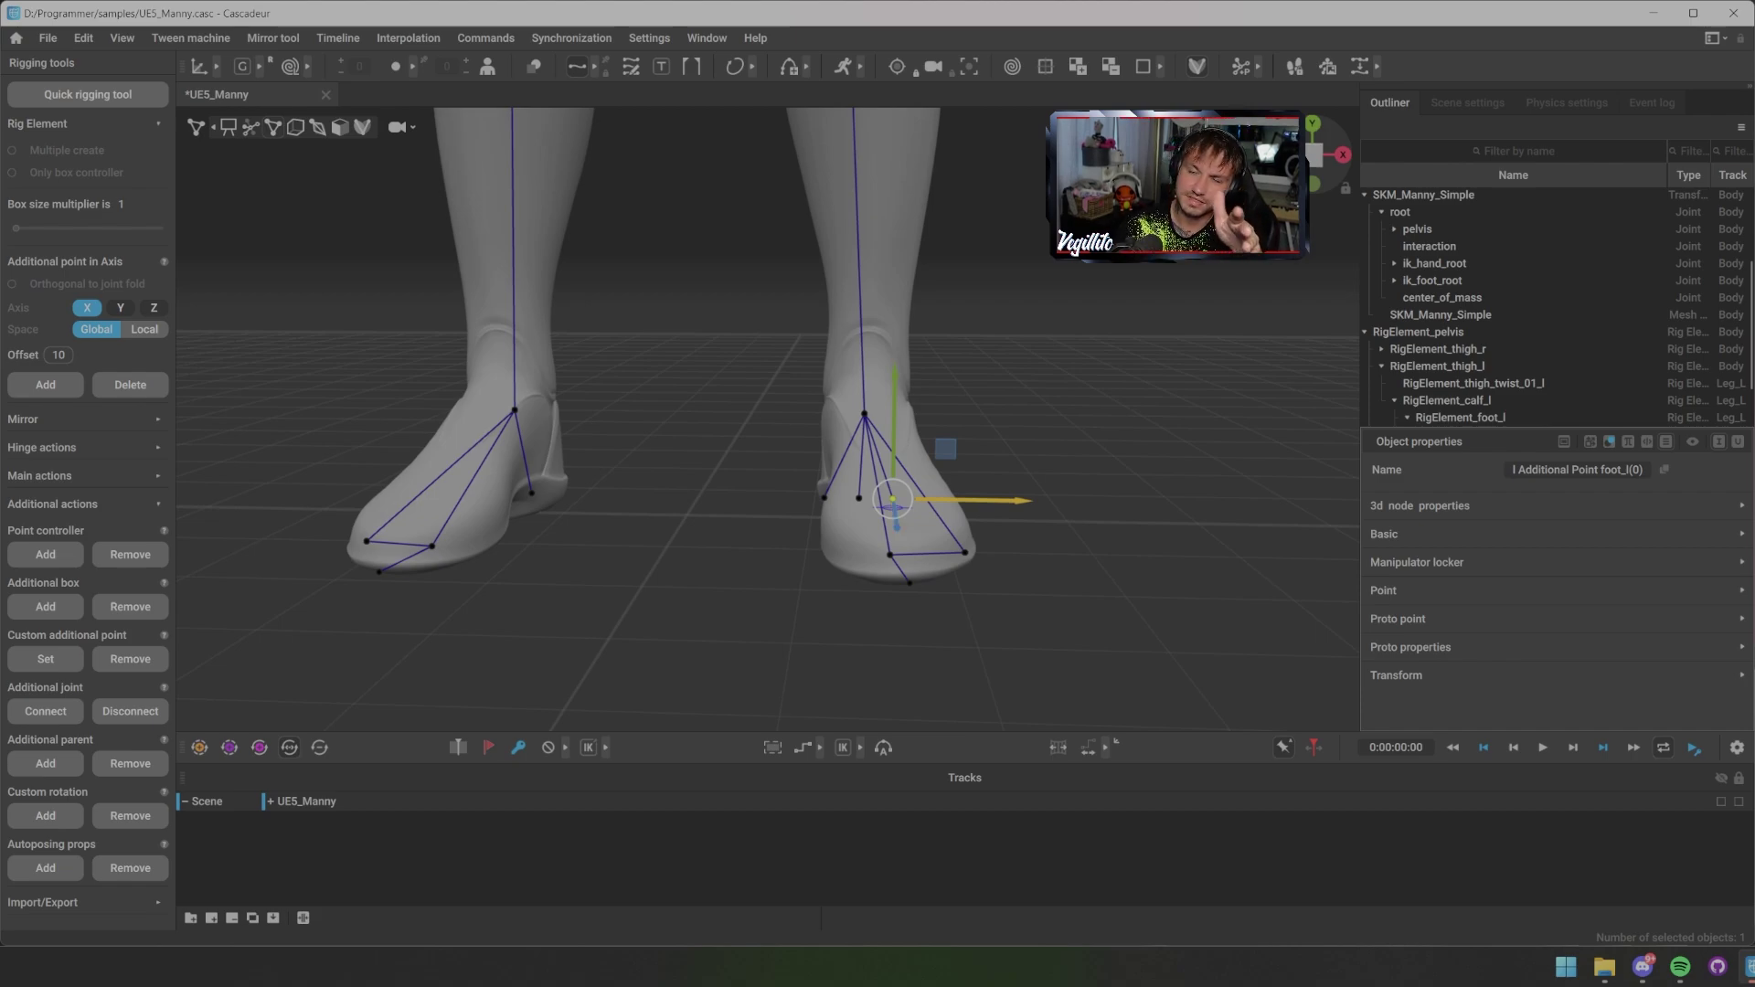
pyautogui.keyDown('alt'); pyautogui.moveTo(772, 549); pyautogui.dragTo(635, 537); pyautogui.keyUp('alt')
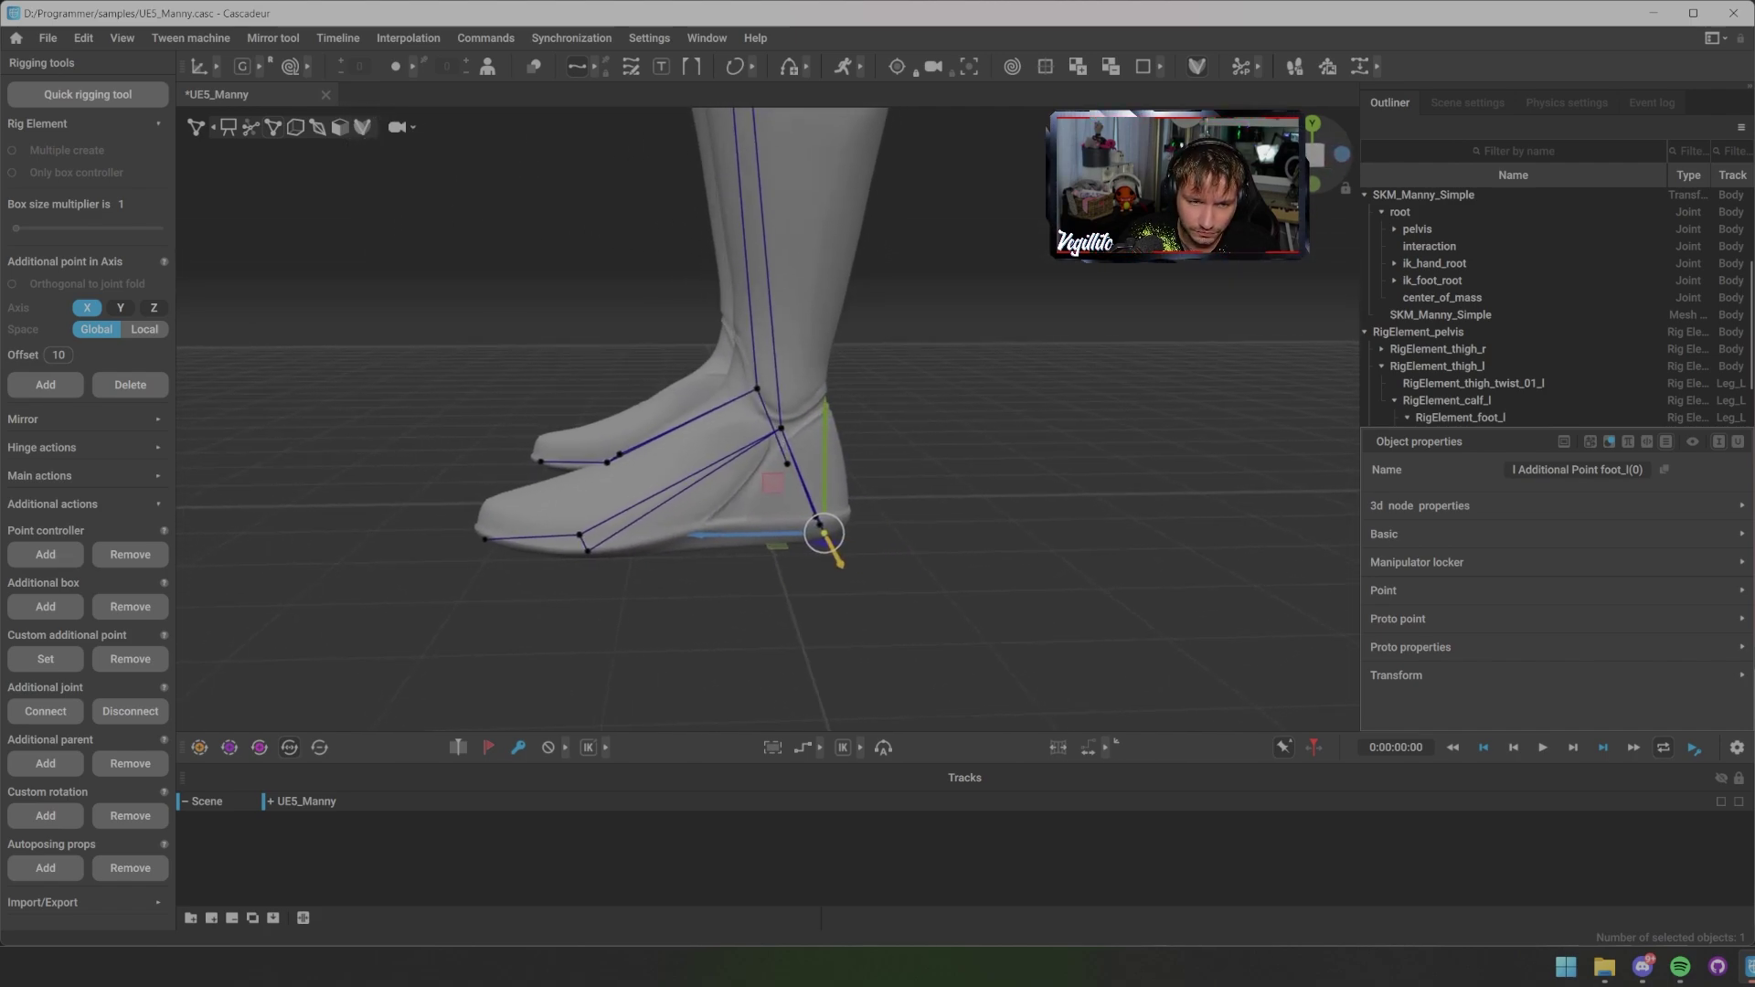
pyautogui.keyDown('alt'); pyautogui.moveTo(635, 538); pyautogui.dragTo(733, 540, button='middle'); pyautogui.keyUp('alt')
pyautogui.keyDown('alt'); pyautogui.moveTo(733, 539); pyautogui.dragTo(827, 559); pyautogui.keyUp('alt')
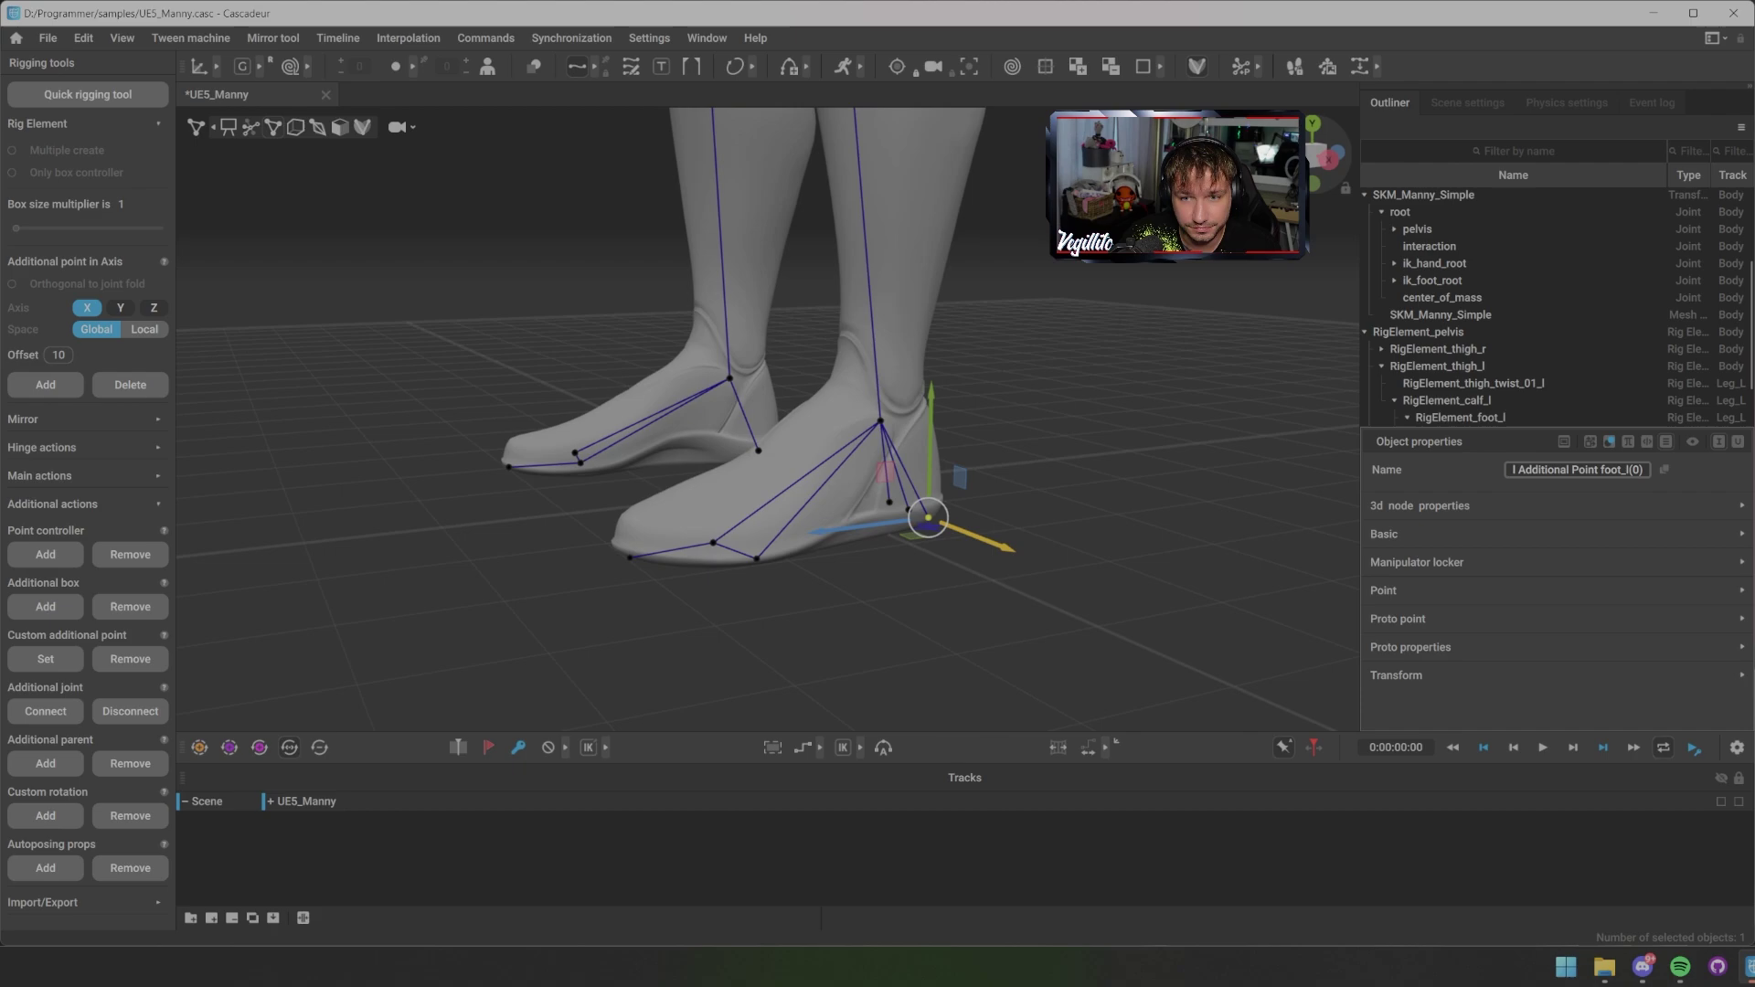
# Step: Rename the outer heel point using the copied name "RB_Point foot_l"
pyautogui.doubleClick(1545, 470)
pyautogui.hotkey('ctrl', 'a')
pyautogui.hotkey('ctrl', 'v')
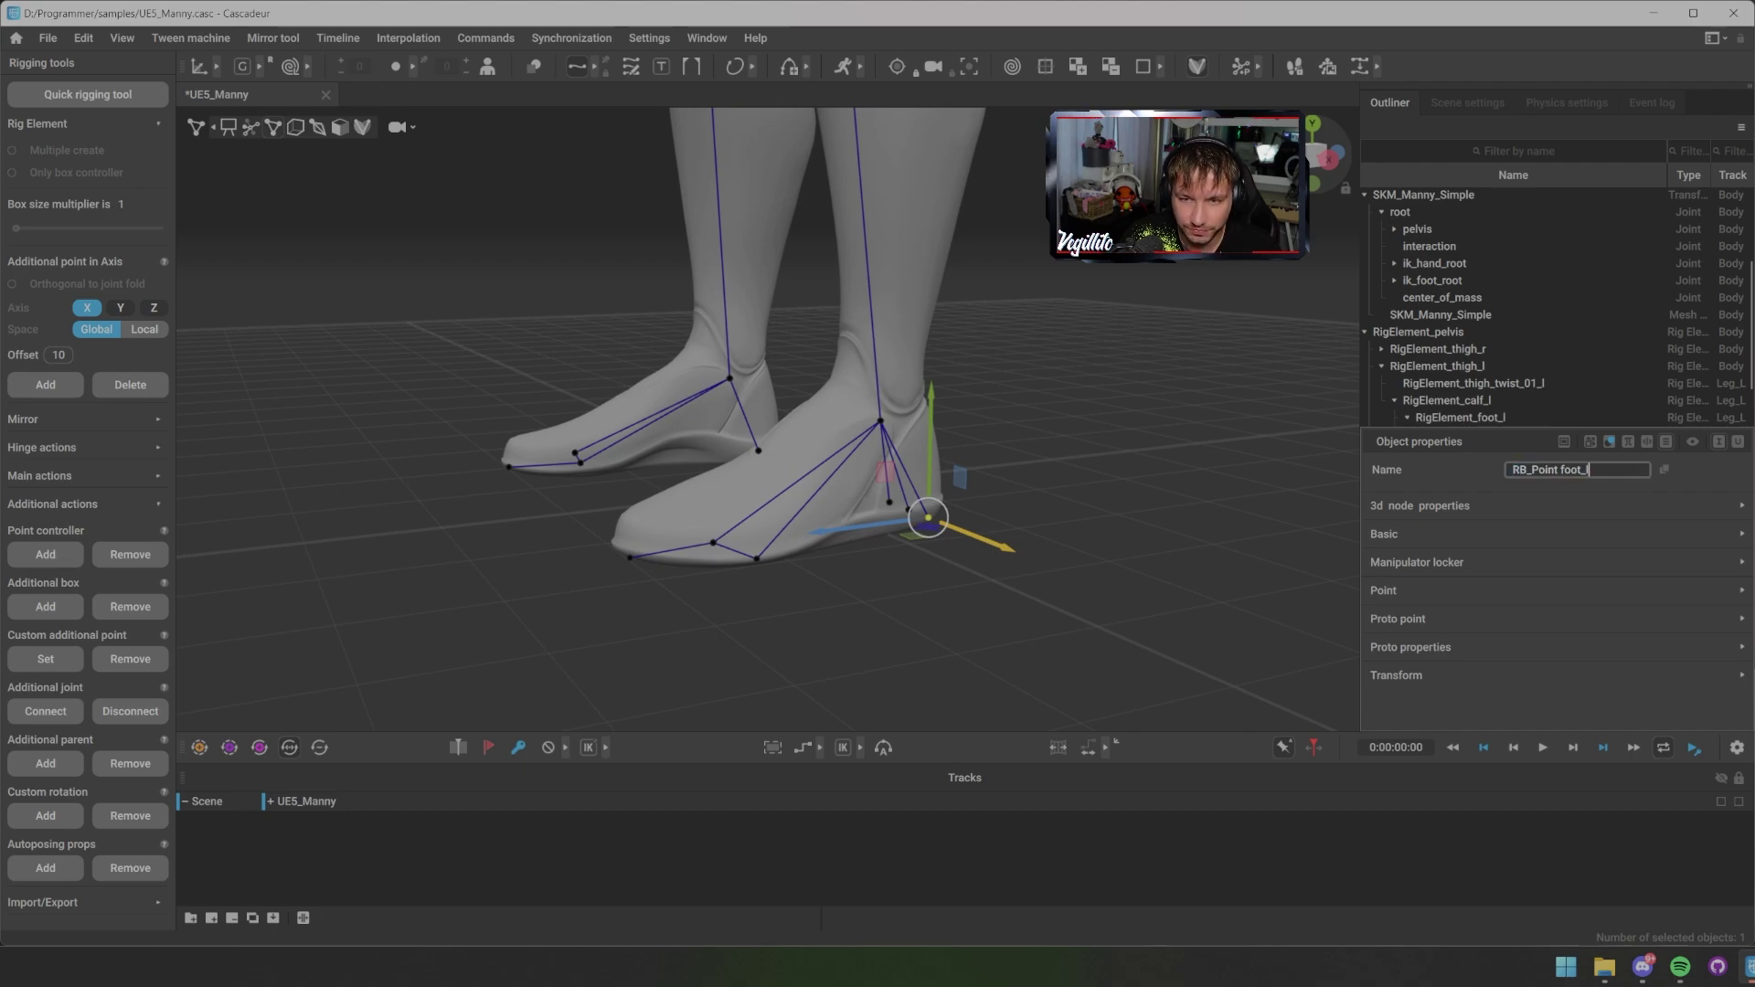
pyautogui.press('Return')
# Step: Add a third additional point controller to the left foot from its ankle point
pyautogui.click(1078, 566)
pyautogui.moveTo(1079, 566)
pyautogui.keyDown('alt'); pyautogui.mouseDown()
pyautogui.moveTo(1143, 585)
pyautogui.moveTo(1088, 585)
pyautogui.mouseUp(); pyautogui.keyUp('alt')
pyautogui.moveTo(861, 401); pyautogui.dragTo(813, 407)
pyautogui.click(46, 554)
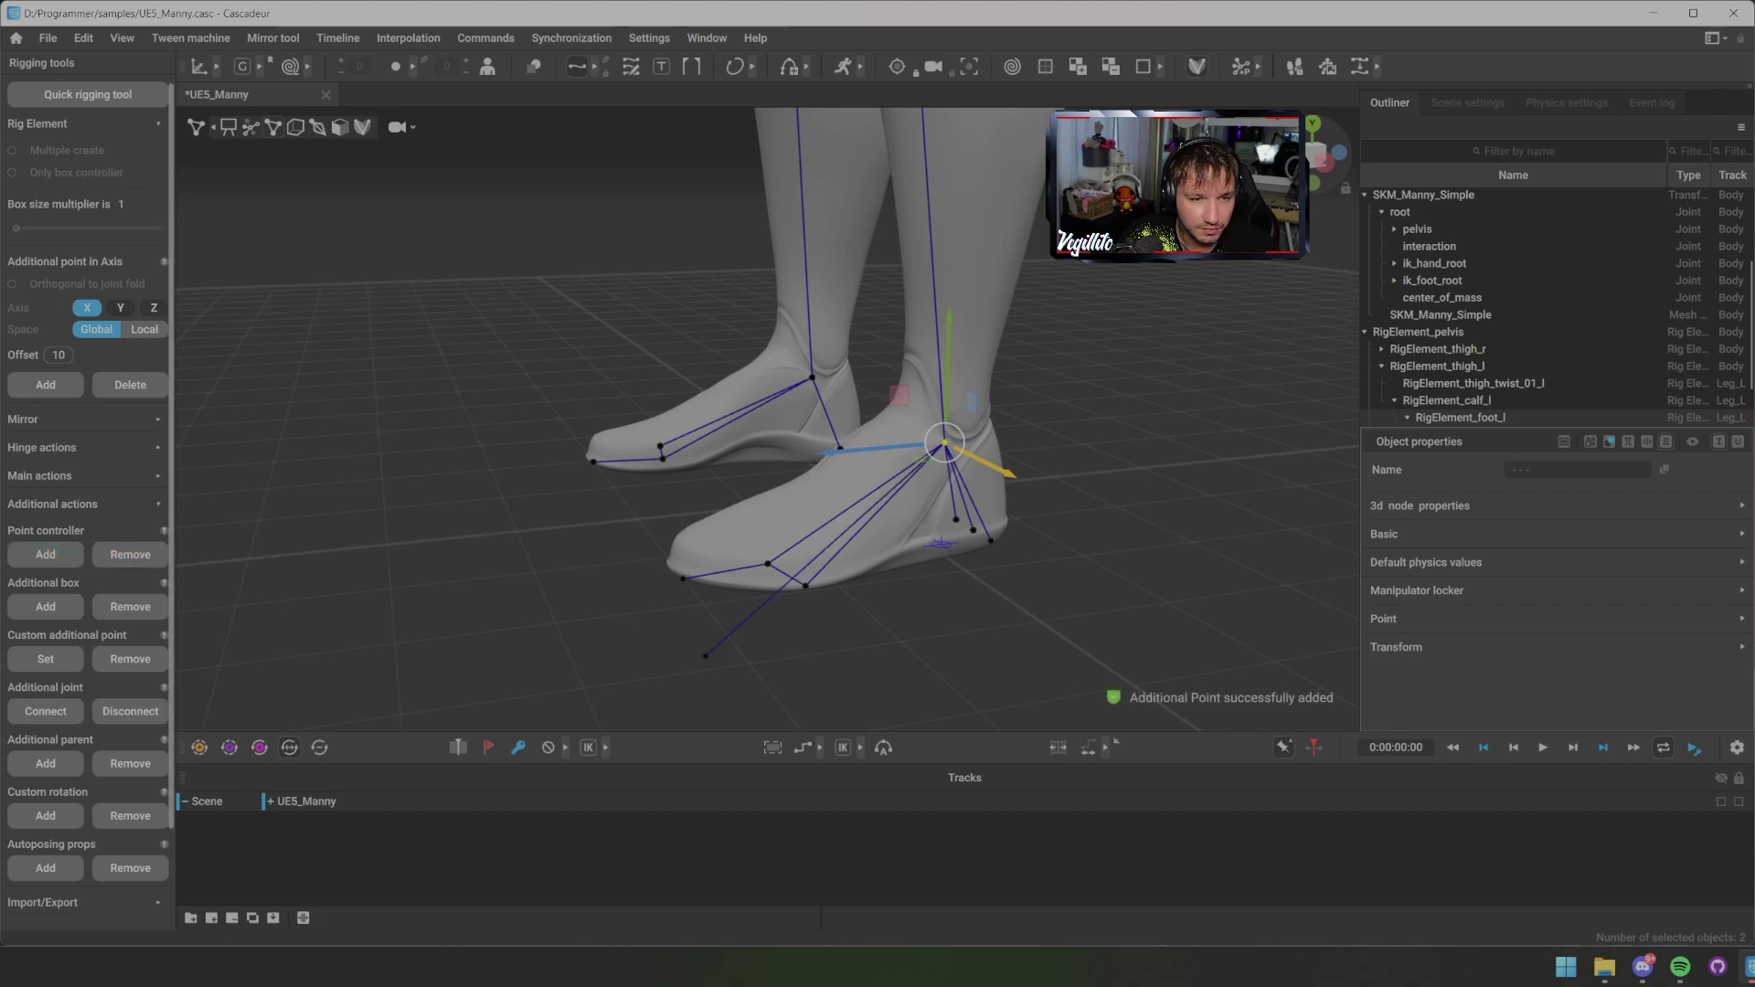
# Step: Bring the third additional point to the left heel and shift it along X toward the inner side of the foot
pyautogui.click(706, 656)
pyautogui.hotkey('ctrl', 'z')
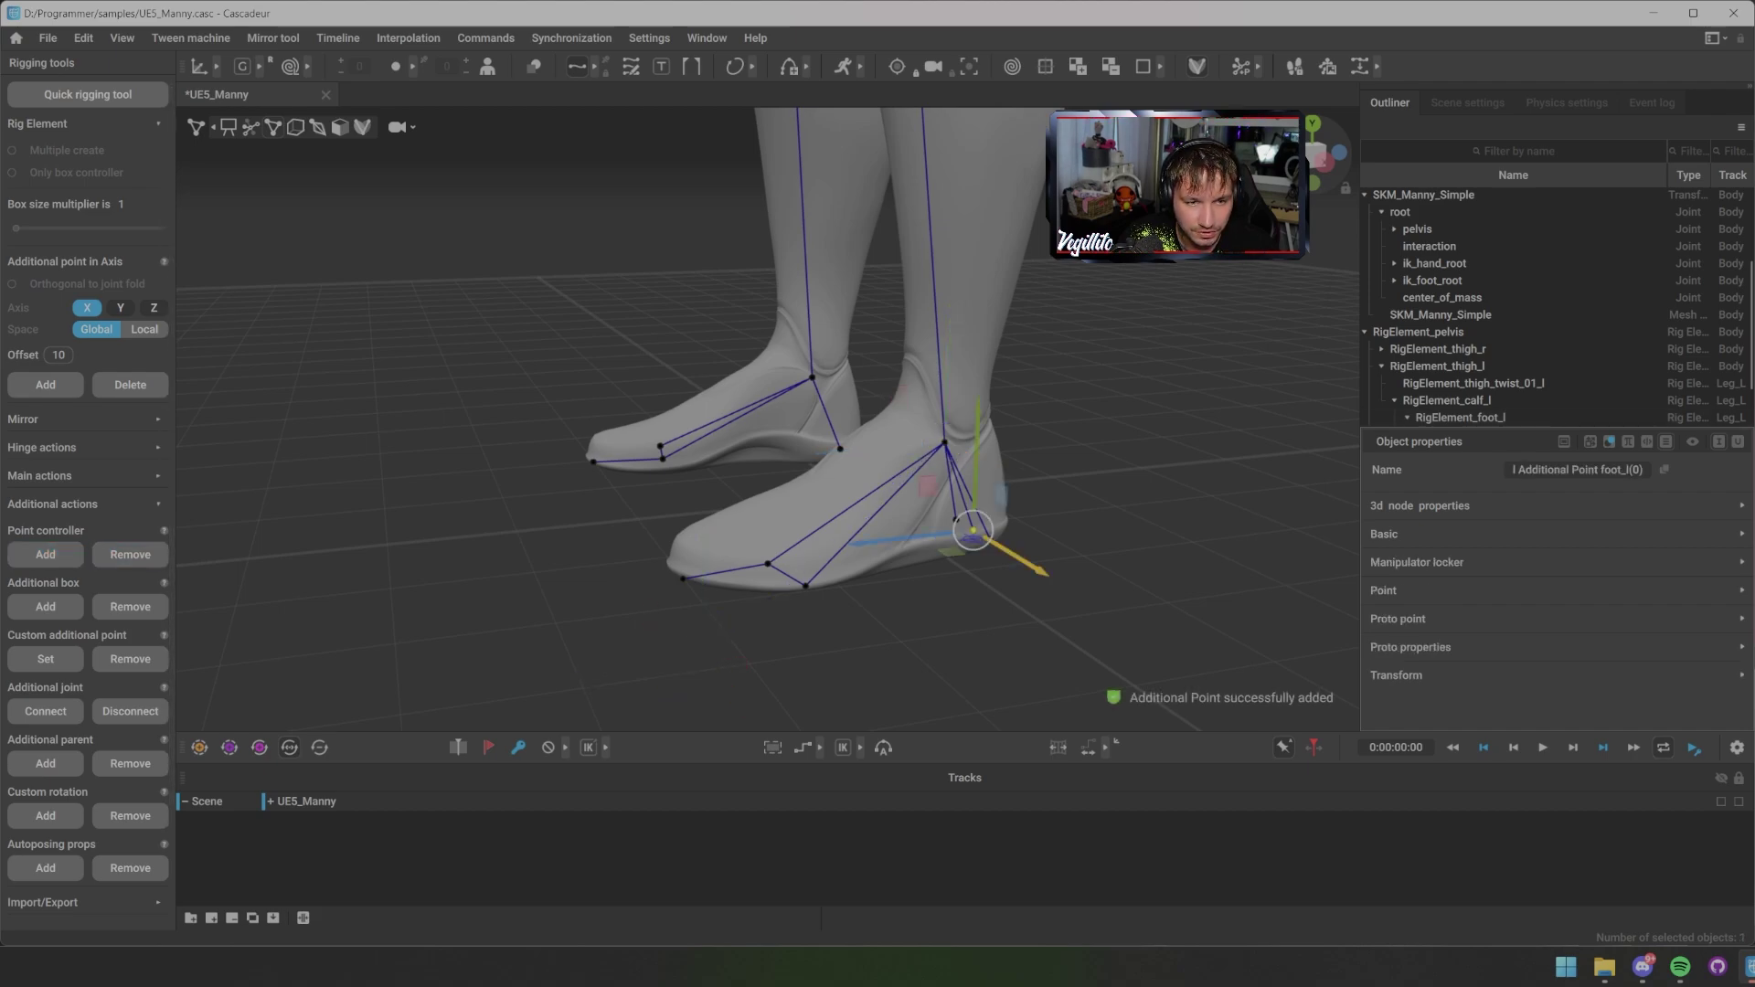
pyautogui.keyDown('alt'); pyautogui.moveTo(900, 539); pyautogui.dragTo(1024, 575); pyautogui.keyUp('alt')
pyautogui.moveTo(1003, 482); pyautogui.dragTo(1031, 489)
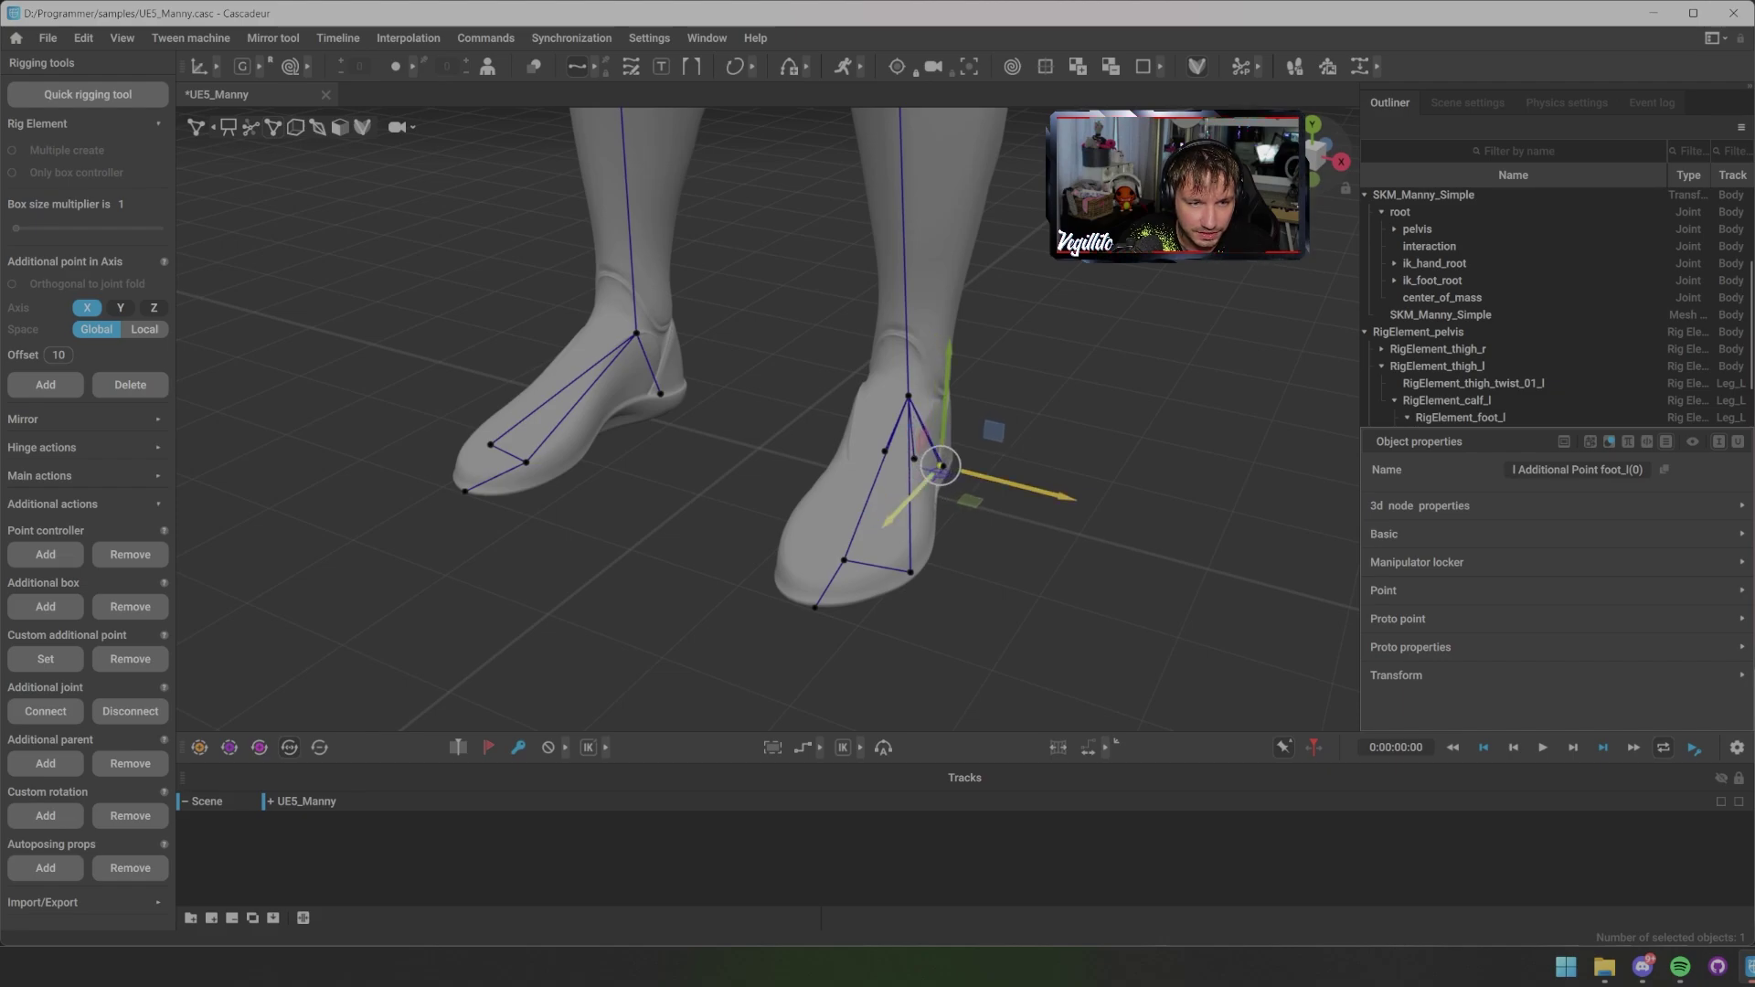
pyautogui.moveTo(902, 507); pyautogui.dragTo(978, 469)
pyautogui.keyDown('alt'); pyautogui.moveTo(876, 539); pyautogui.dragTo(875, 539); pyautogui.keyUp('alt')
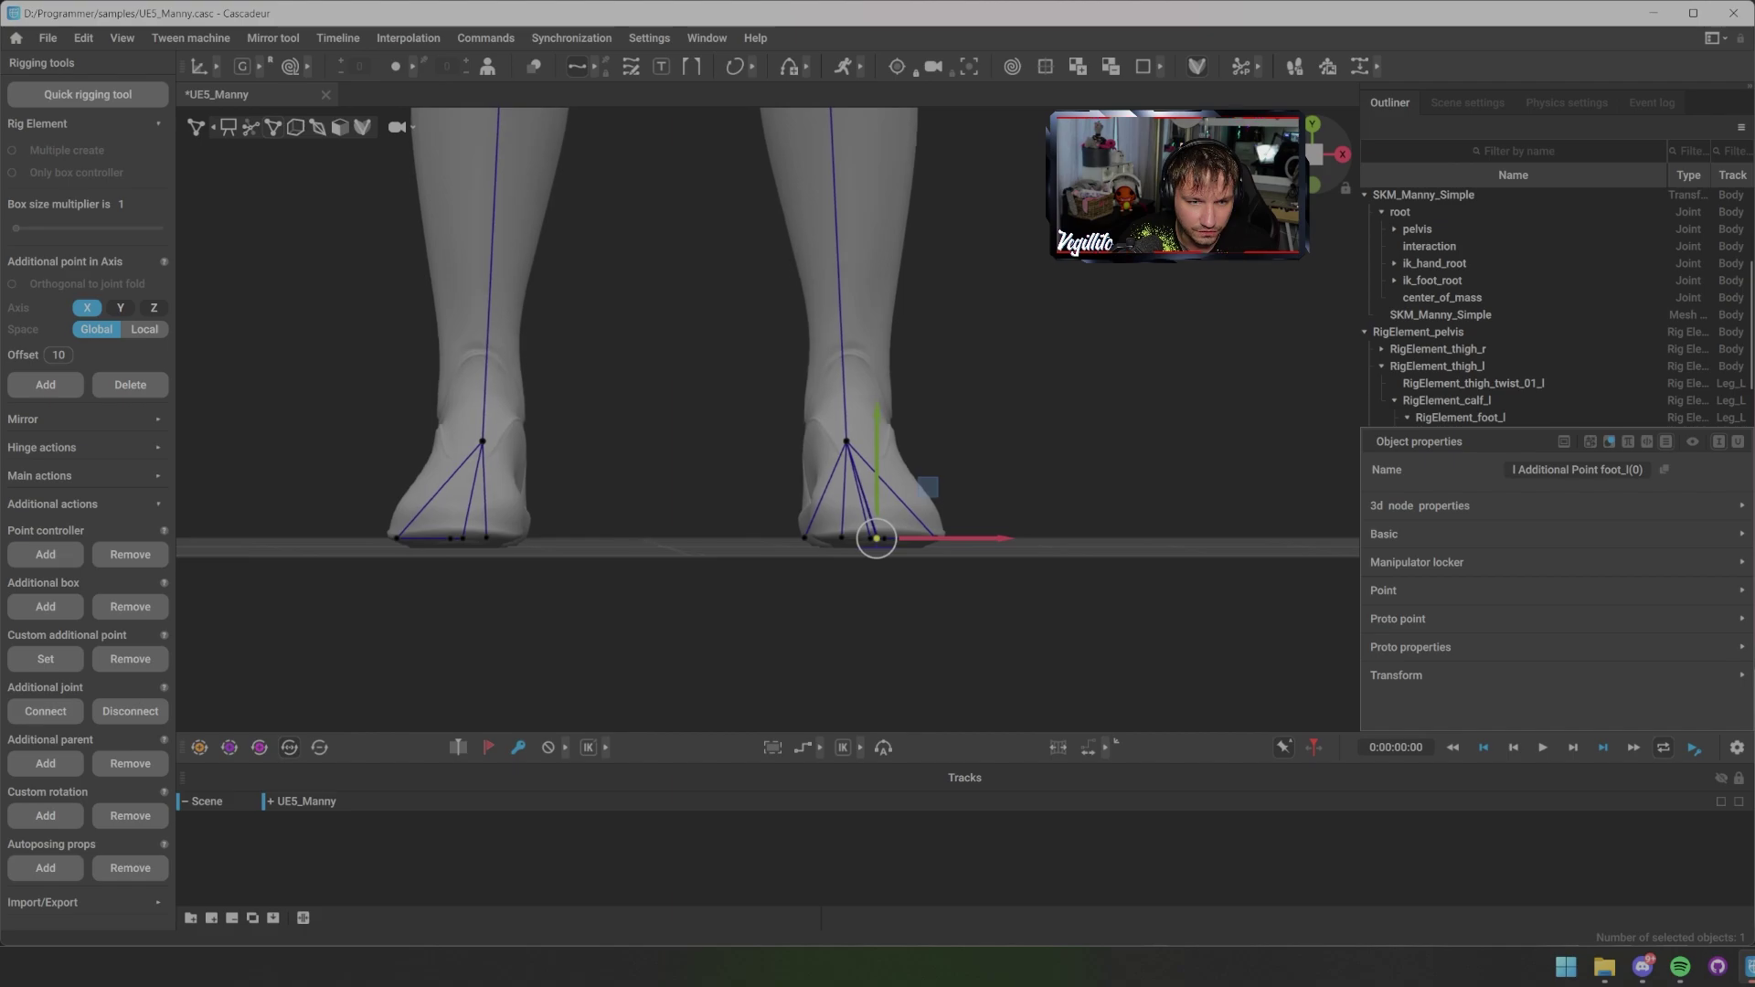
pyautogui.scroll(9, 767, 419)
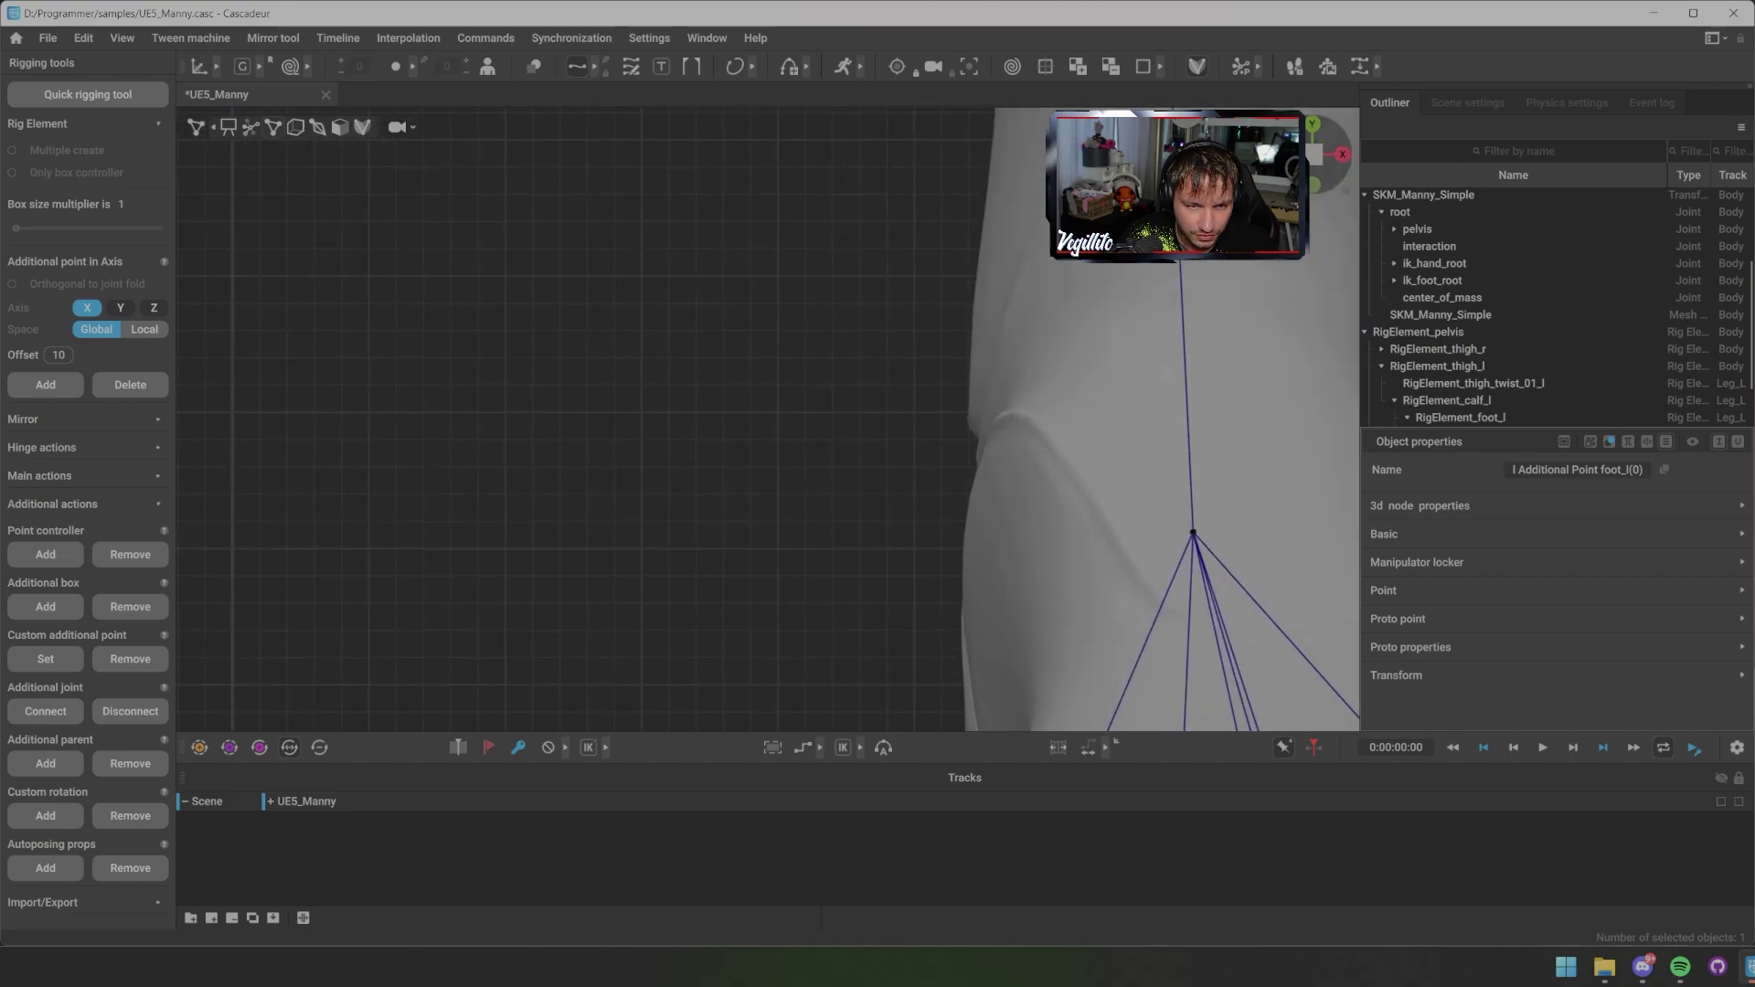
pyautogui.moveTo(1051, 686); pyautogui.dragTo(591, 125, button='middle')
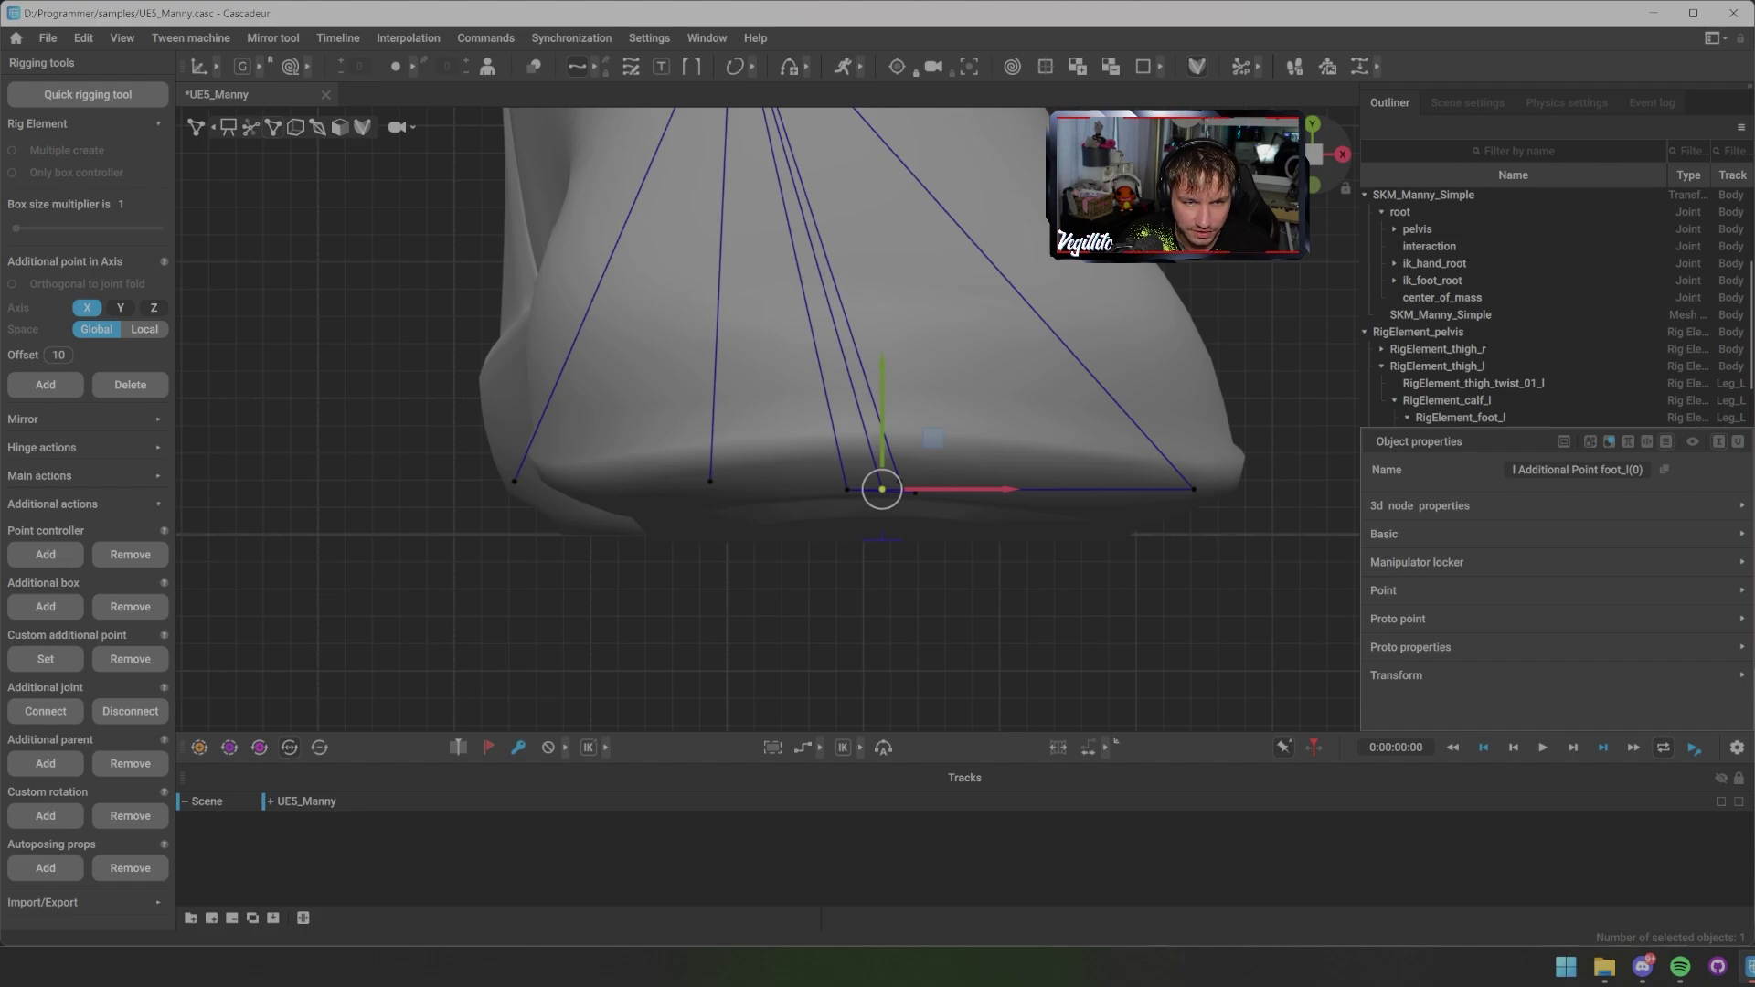
pyautogui.moveTo(960, 489); pyautogui.dragTo(731, 489)
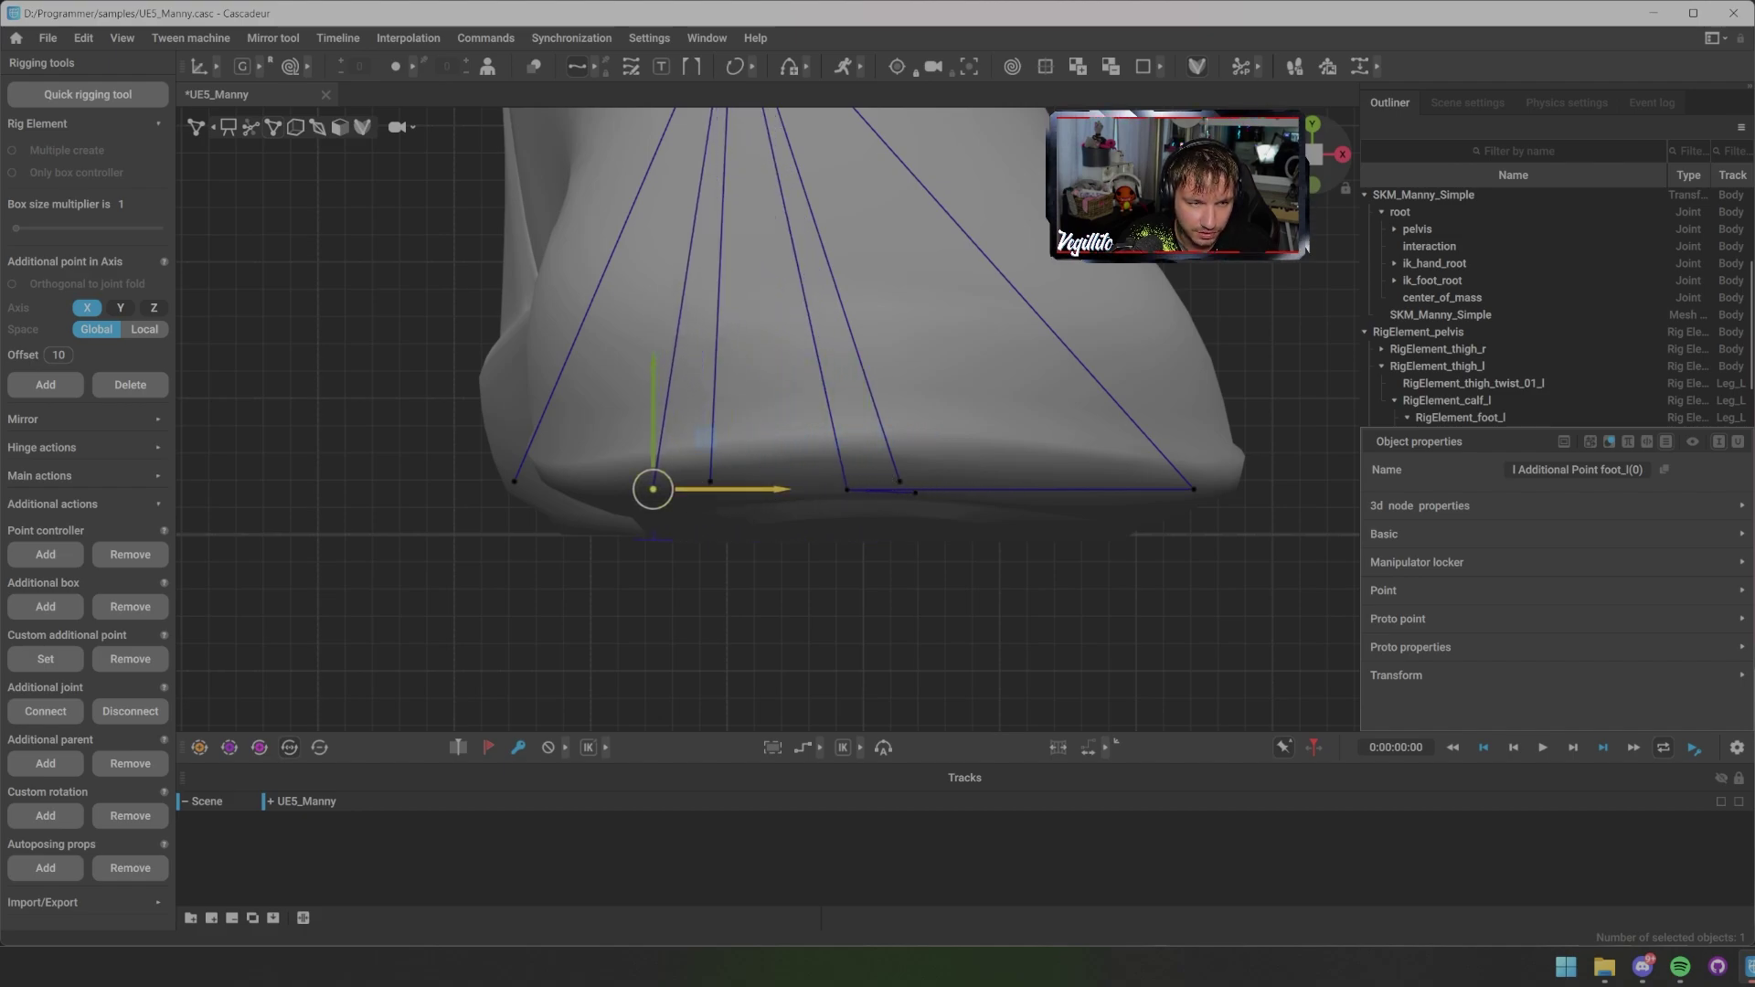
pyautogui.scroll(-3, 767, 421)
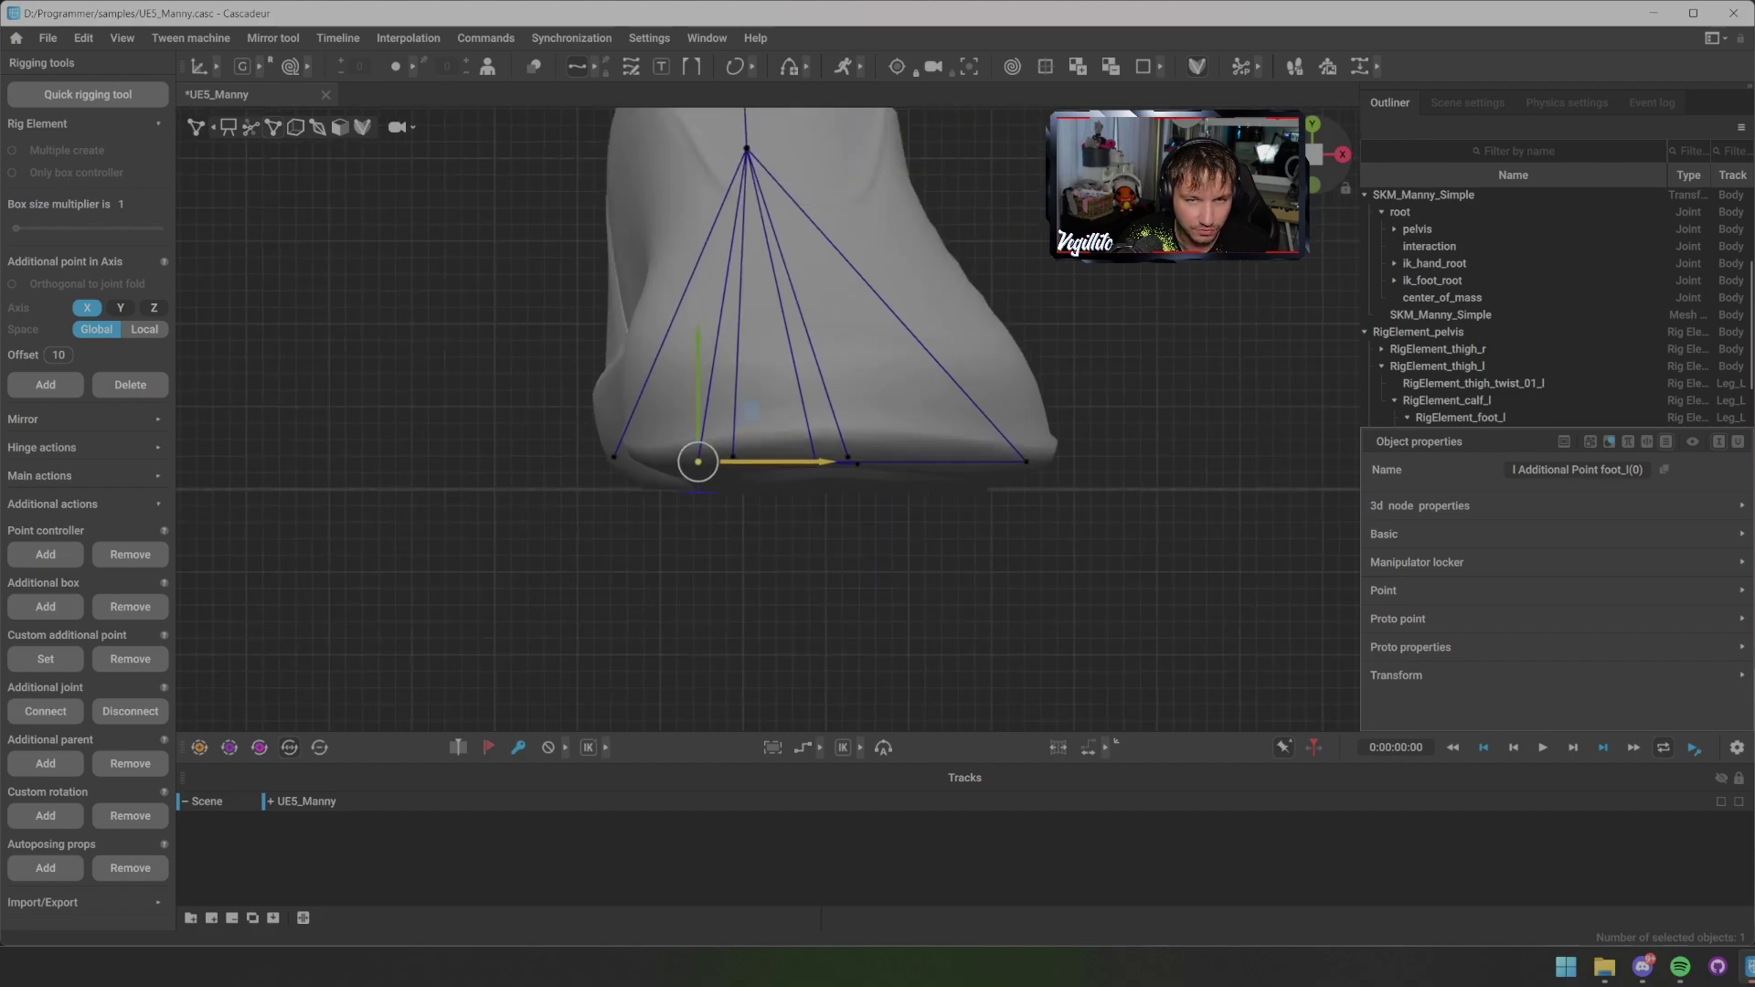
# Step: Move the third additional point forward along Z to the inner side of the left foot's ball
pyautogui.press('KP_5')
pyautogui.keyDown('alt'); pyautogui.moveTo(823, 439); pyautogui.dragTo(667, 546); pyautogui.keyUp('alt')
pyautogui.scroll(-3, 731, 439)
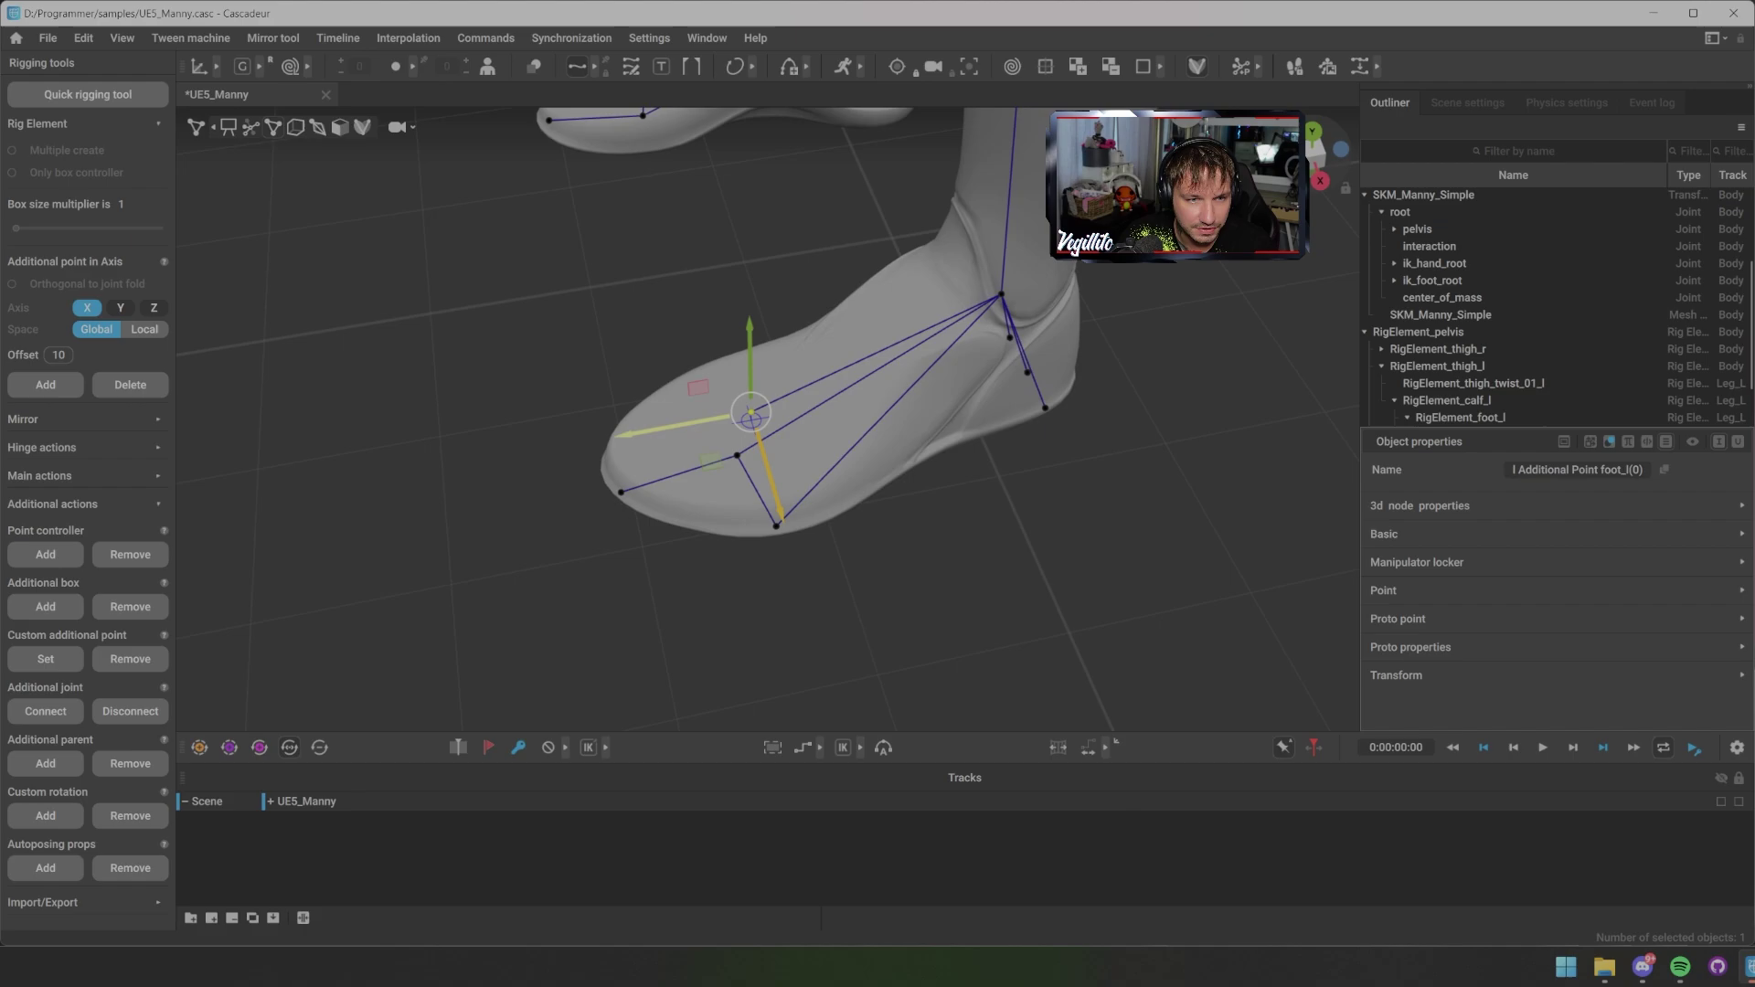
pyautogui.moveTo(663, 427); pyautogui.dragTo(859, 571)
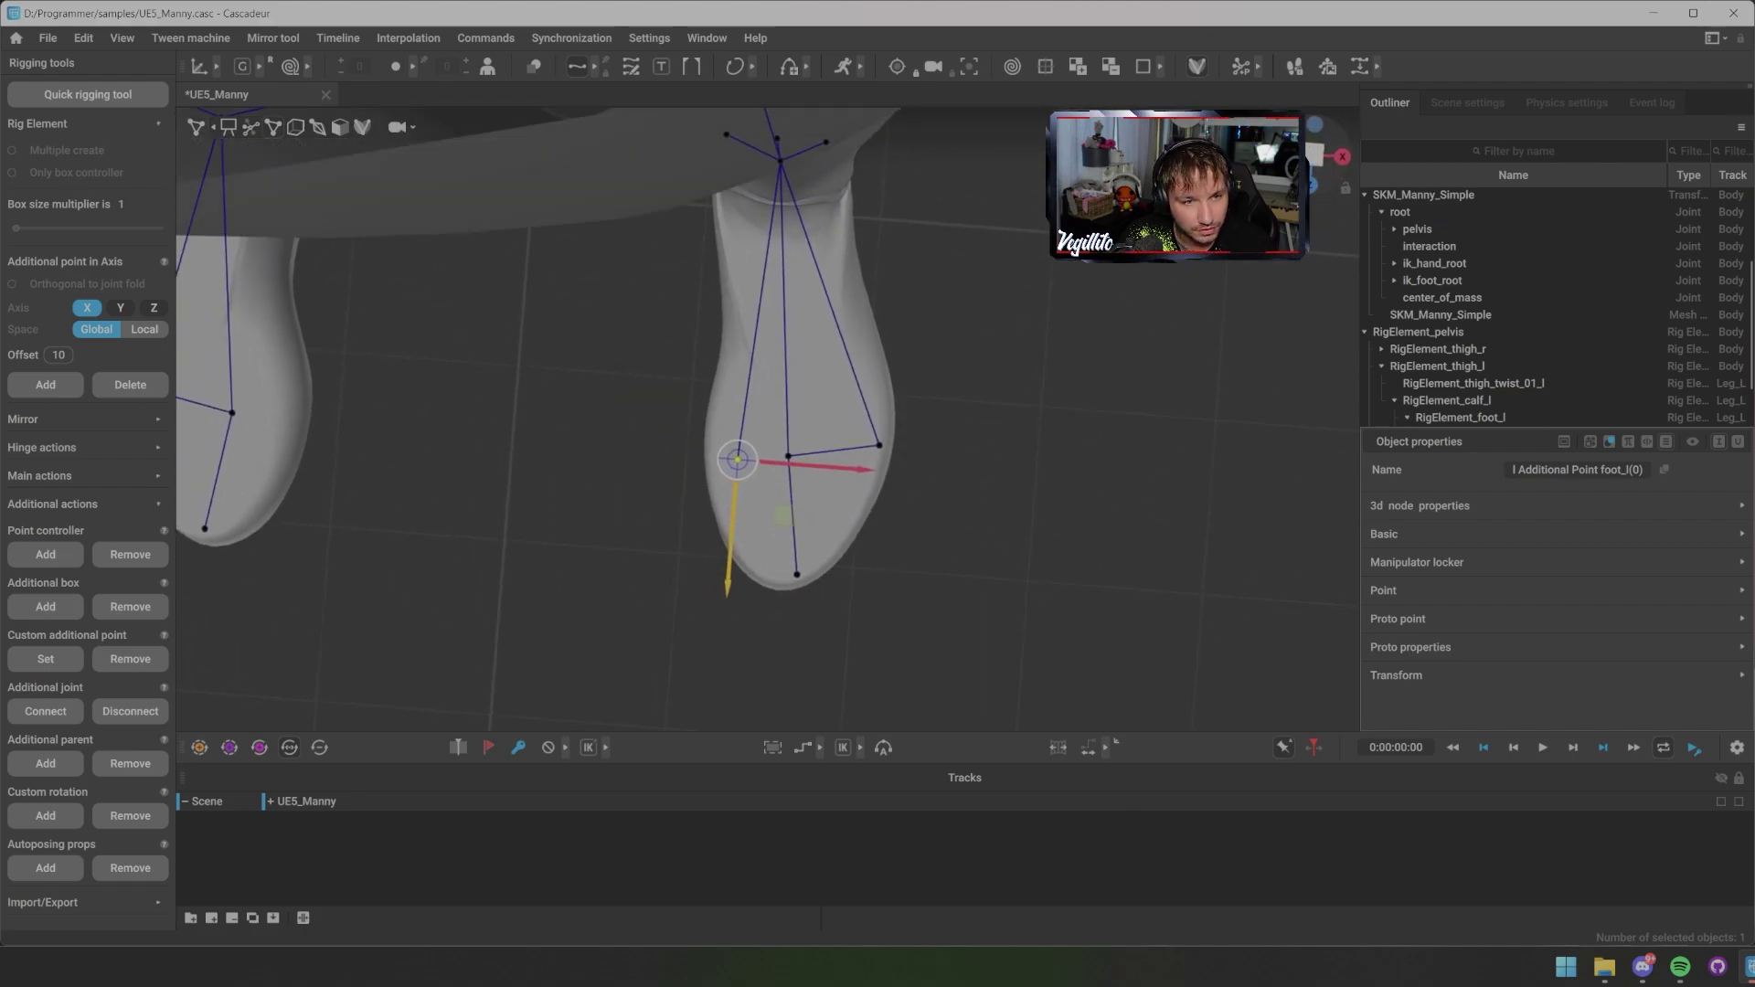
pyautogui.scroll(5, 768, 419)
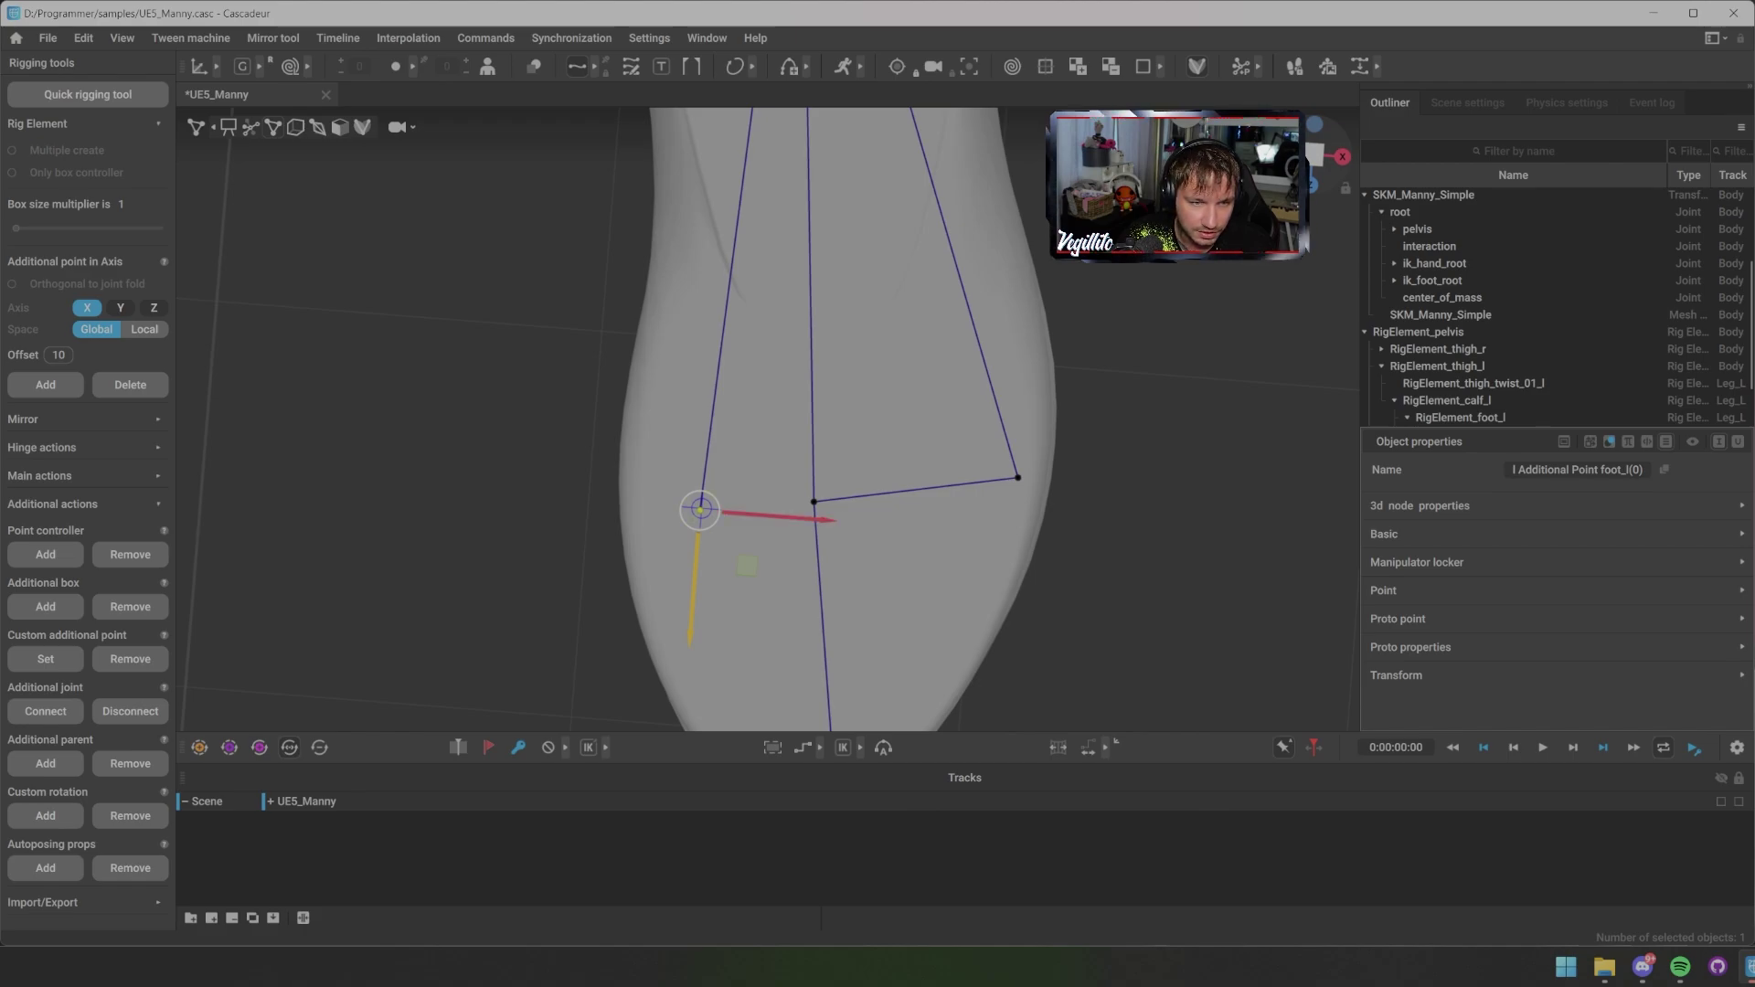
pyautogui.scroll(-5, 767, 422)
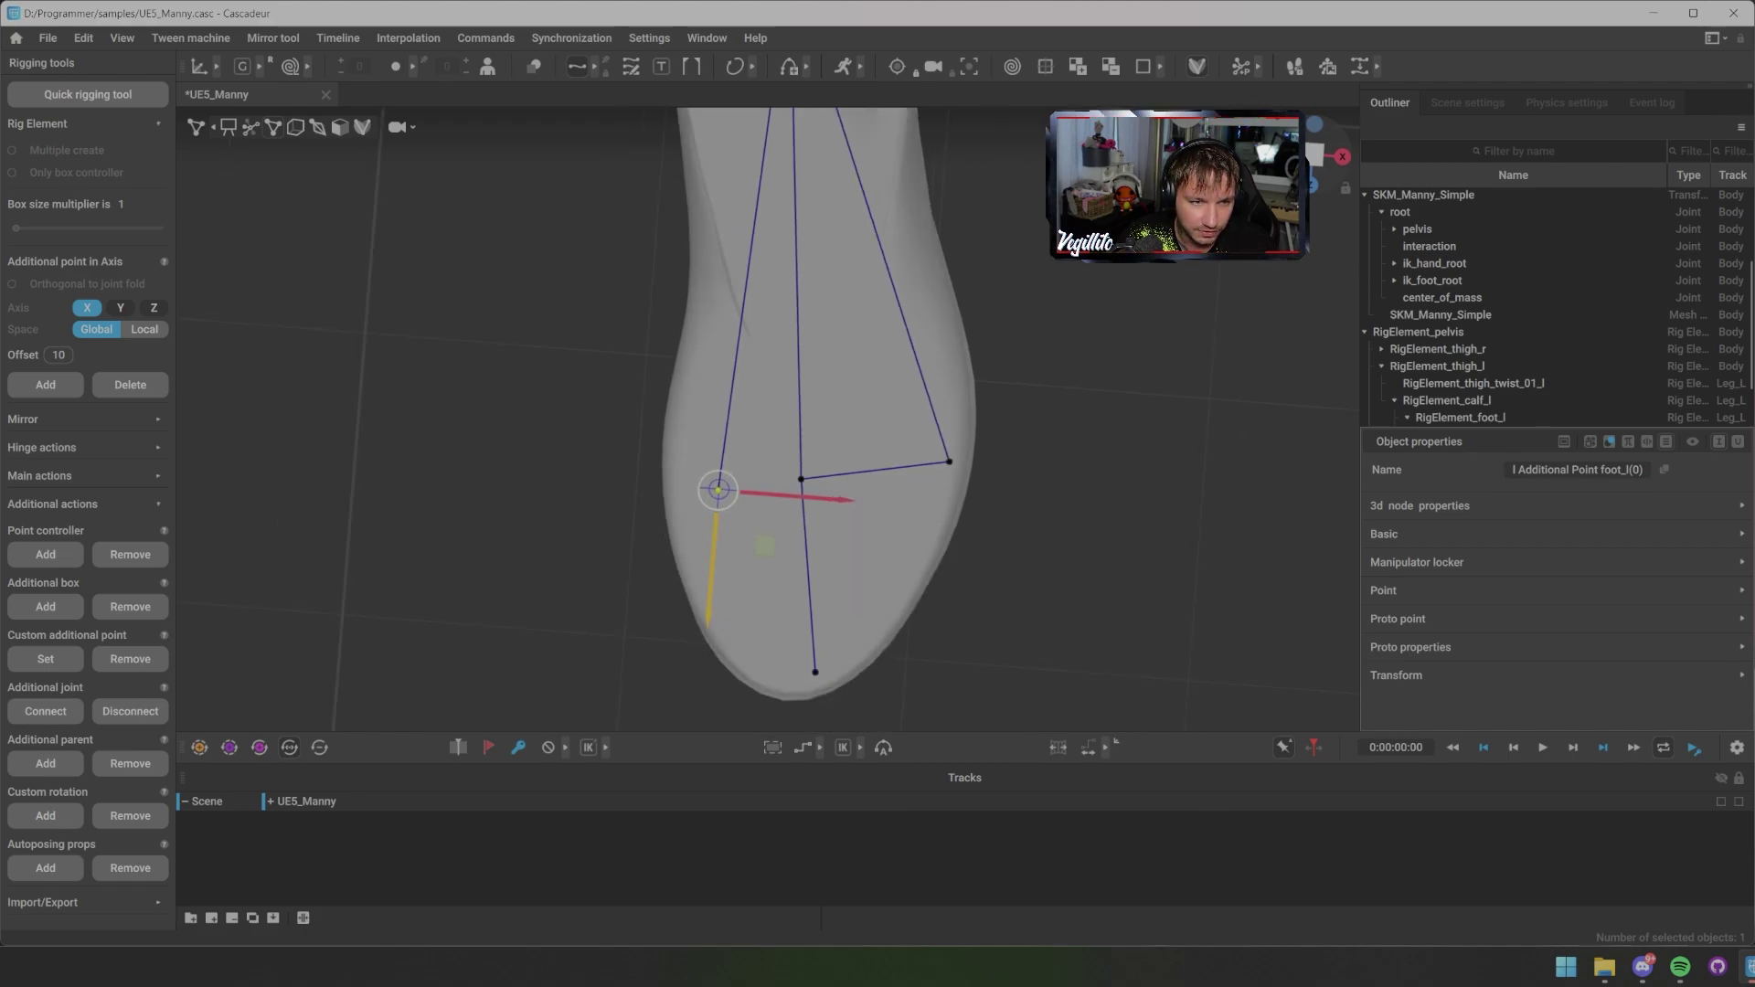
pyautogui.keyDown('alt'); pyautogui.moveTo(768, 512); pyautogui.dragTo(640, 347); pyautogui.keyUp('alt')
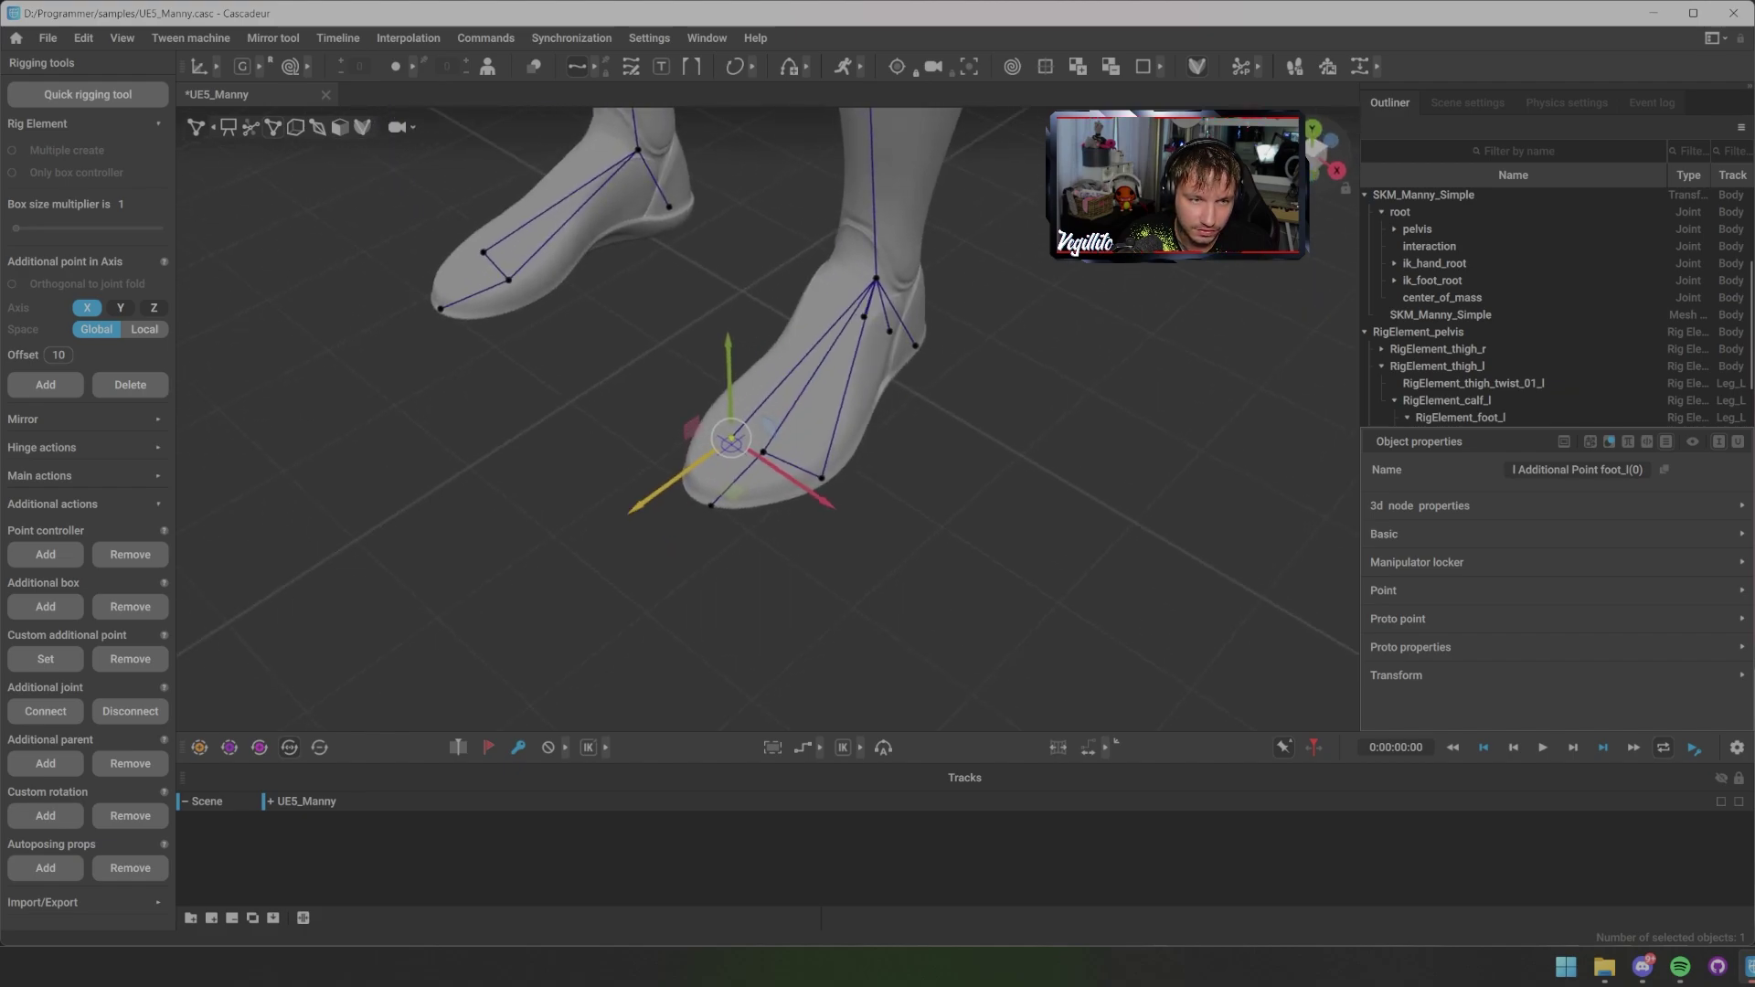
pyautogui.keyDown('alt'); pyautogui.moveTo(730, 442); pyautogui.dragTo(676, 349, button='middle'); pyautogui.keyUp('alt')
pyautogui.keyDown('alt'); pyautogui.moveTo(677, 349); pyautogui.dragTo(754, 320); pyautogui.keyUp('alt')
pyautogui.click(822, 293)
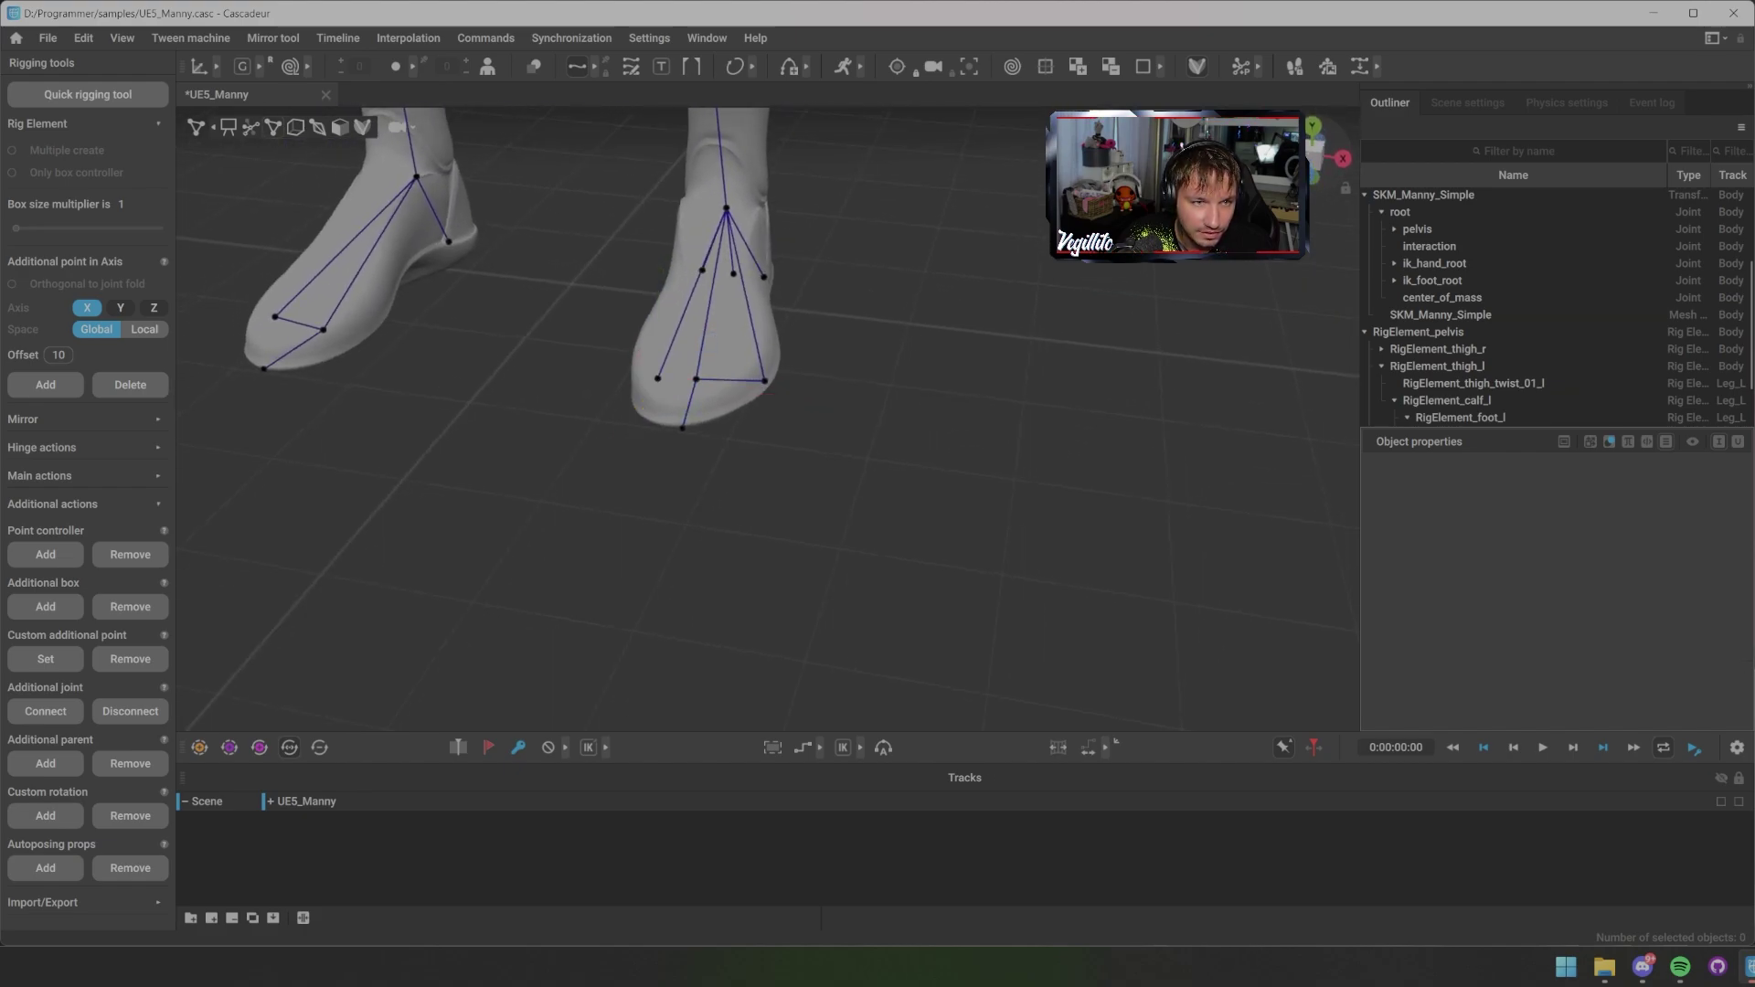
# Step: Rename the inner ball point of the left foot as "RF_Point foot_l", adapting the copied name
pyautogui.moveTo(726, 210); pyautogui.dragTo(764, 200)
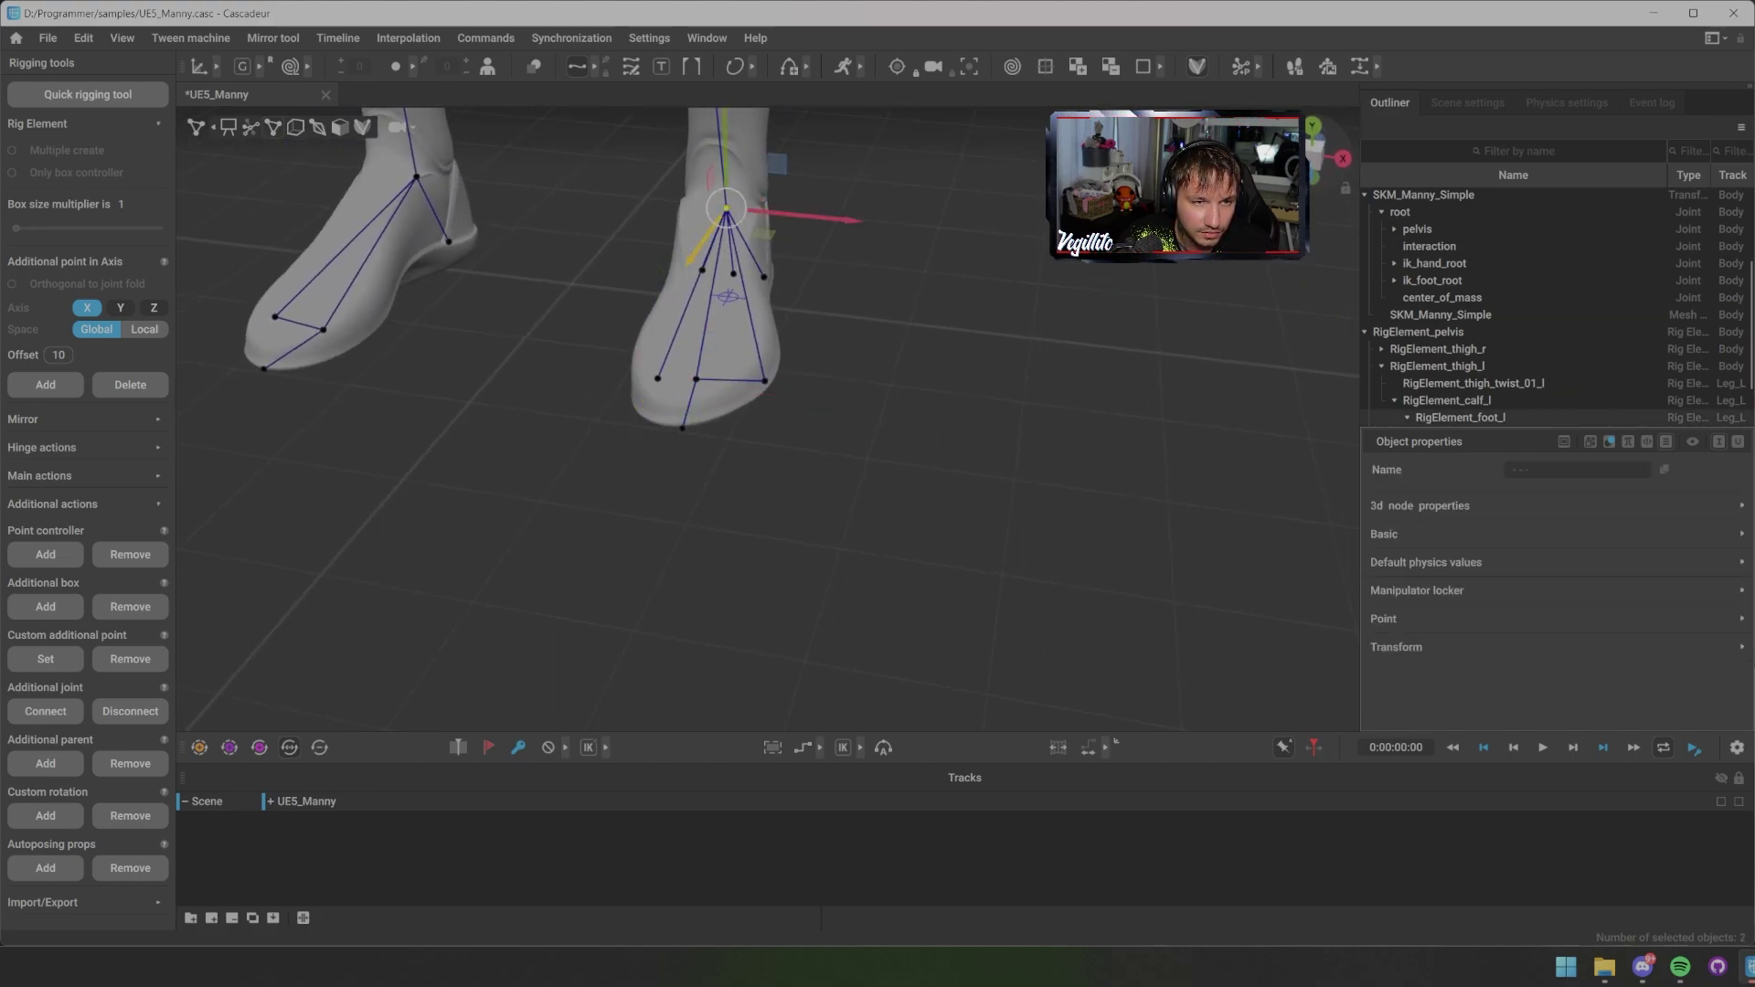
pyautogui.moveTo(645, 363); pyautogui.dragTo(679, 395)
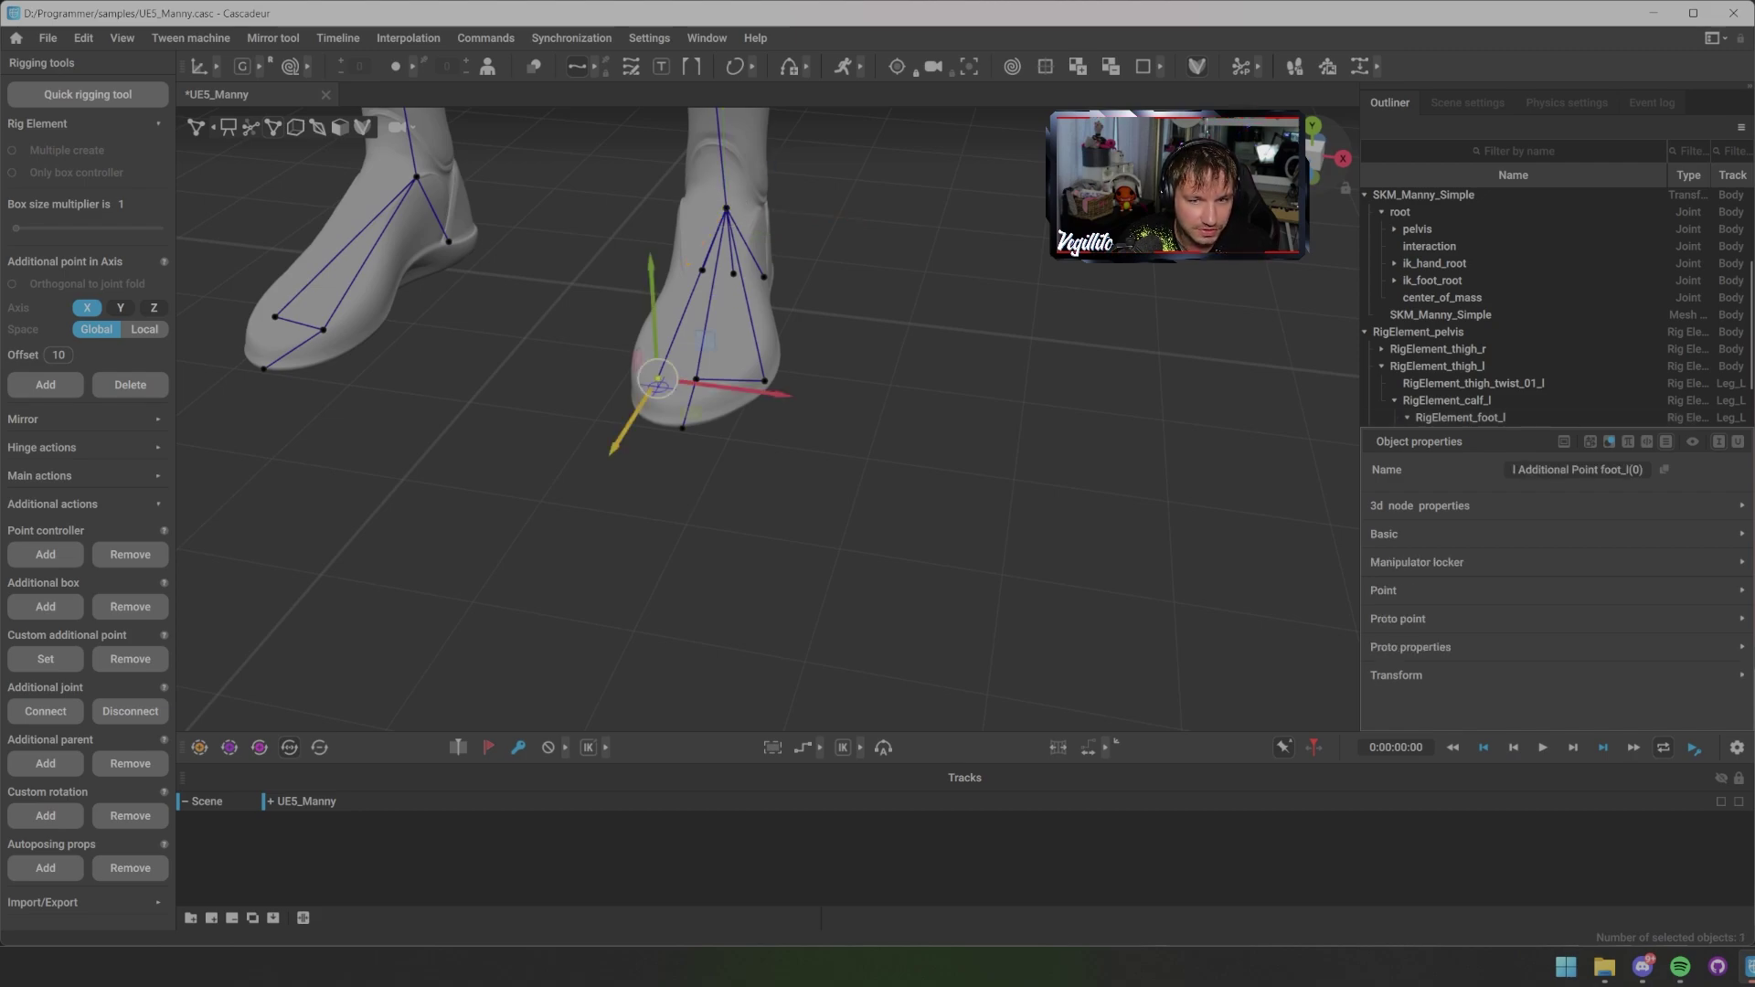
pyautogui.click(1546, 469)
pyautogui.doubleClick(1547, 469)
pyautogui.hotkey('ctrl', 'a')
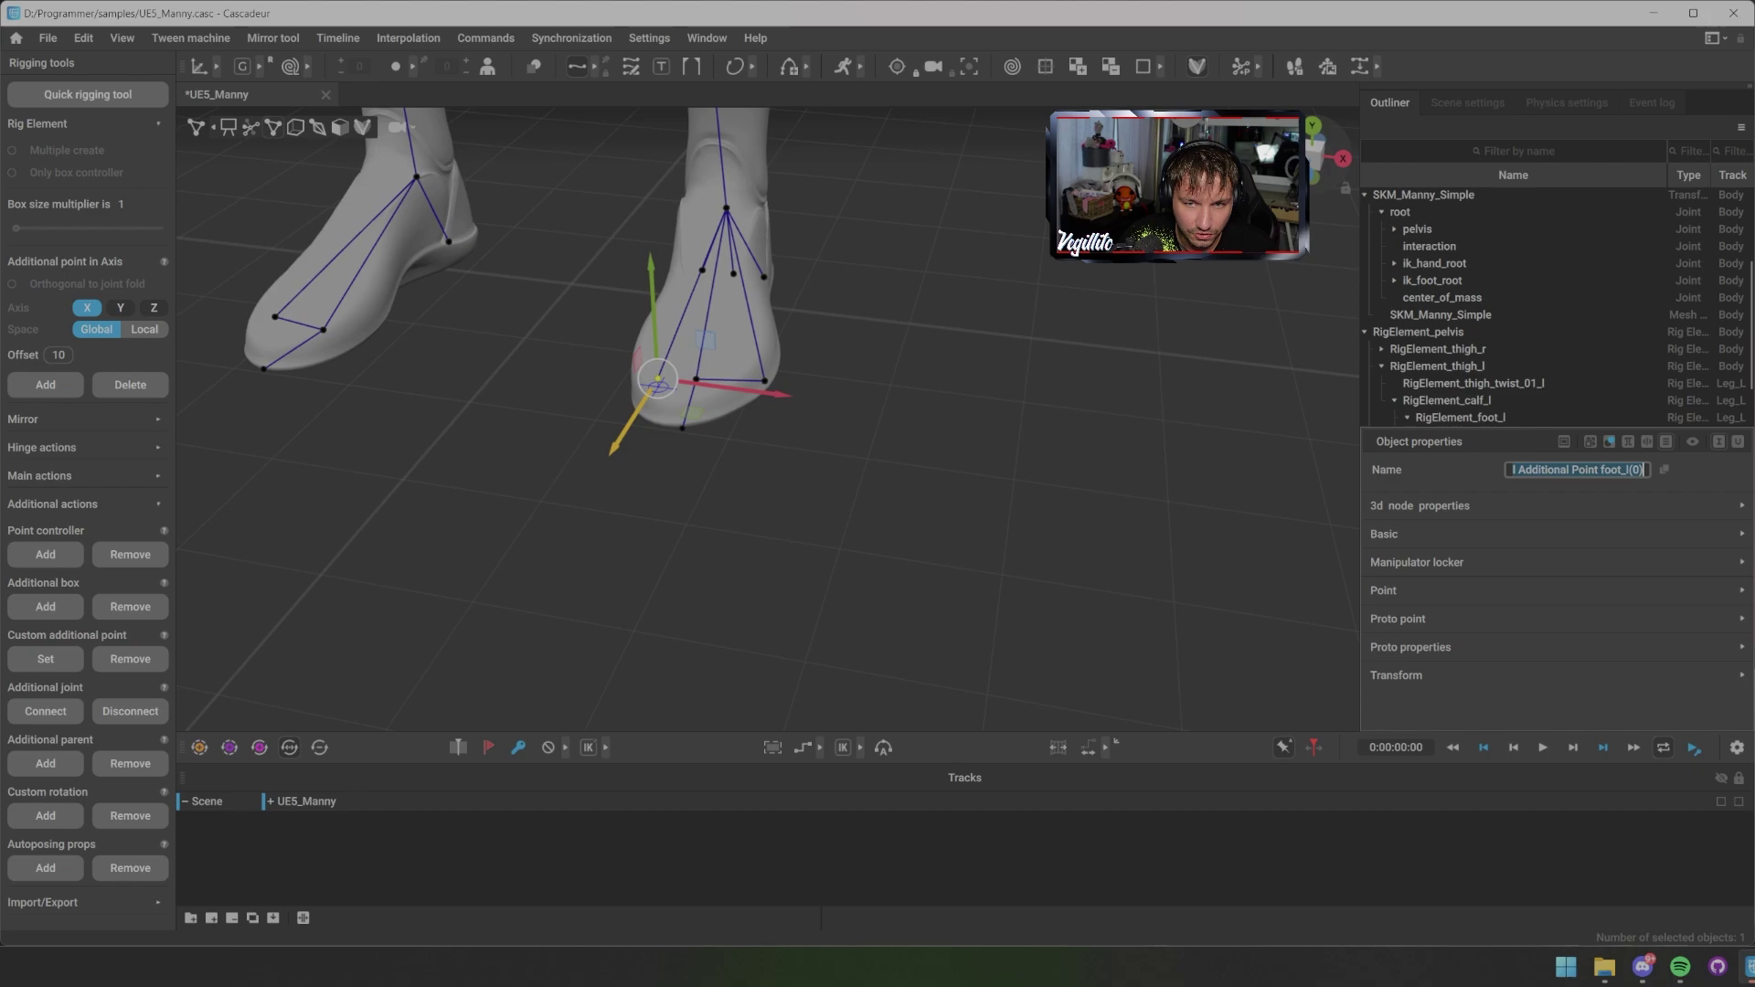
pyautogui.write('RB_Point foot_l')
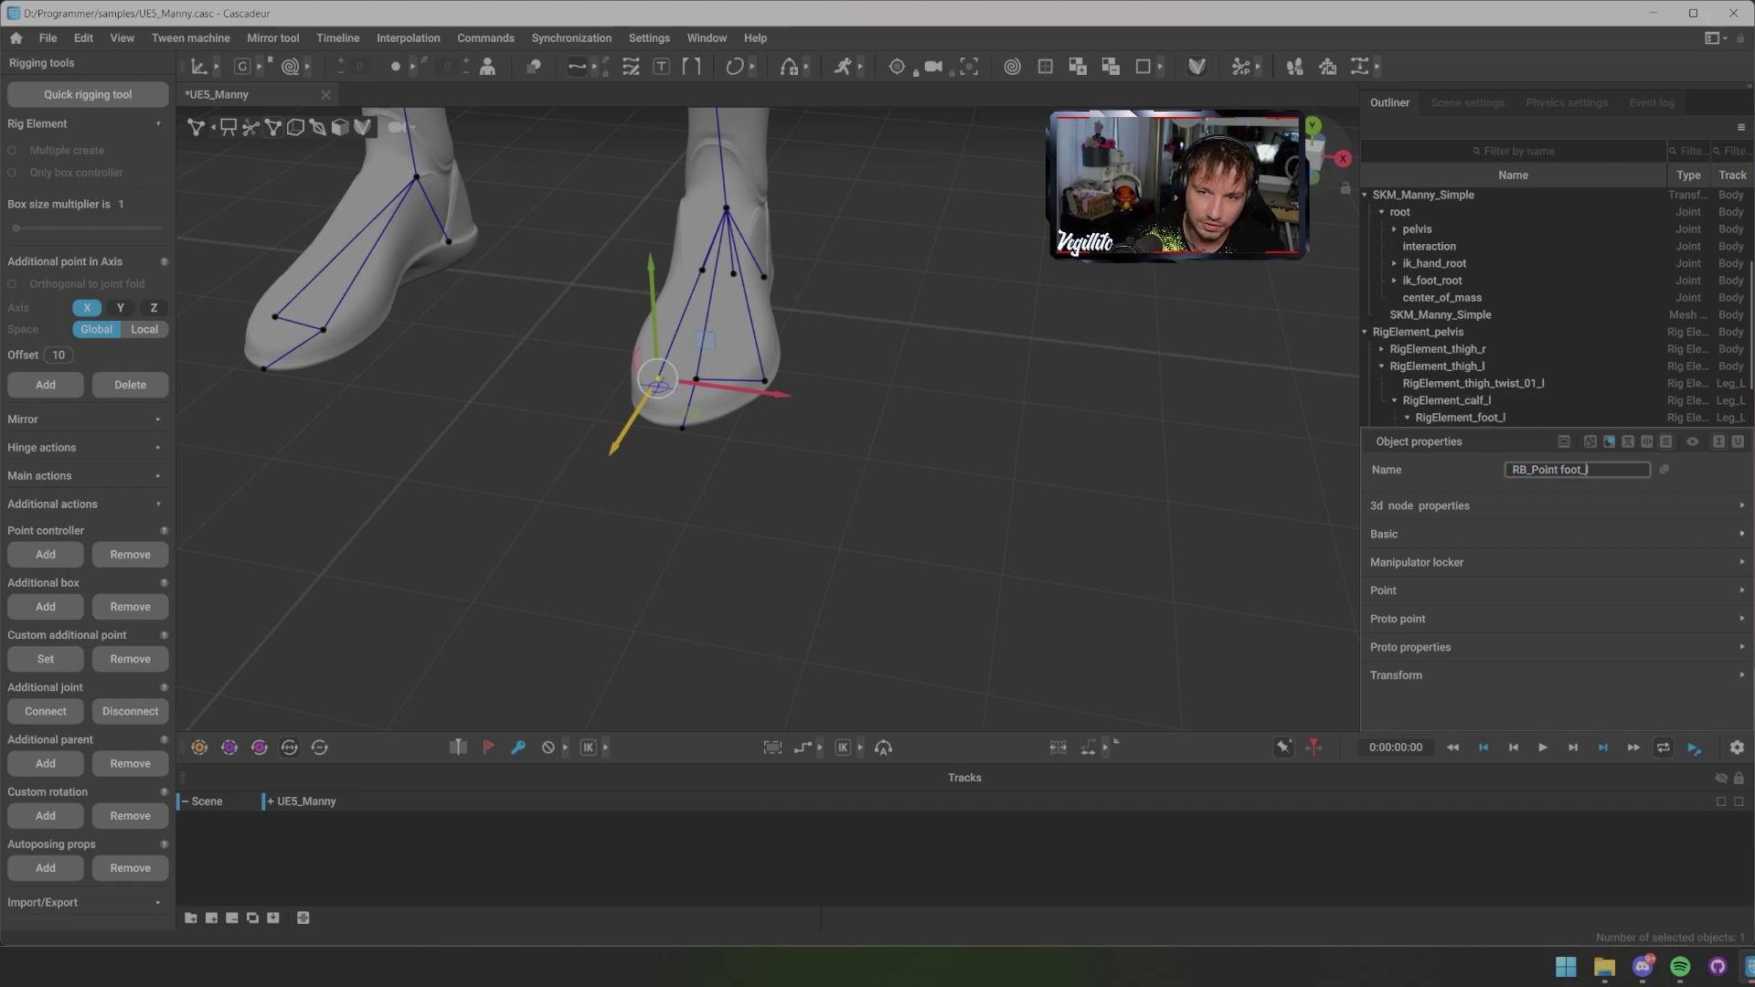
pyautogui.press('BackSpace')
pyautogui.press('BackSpace')
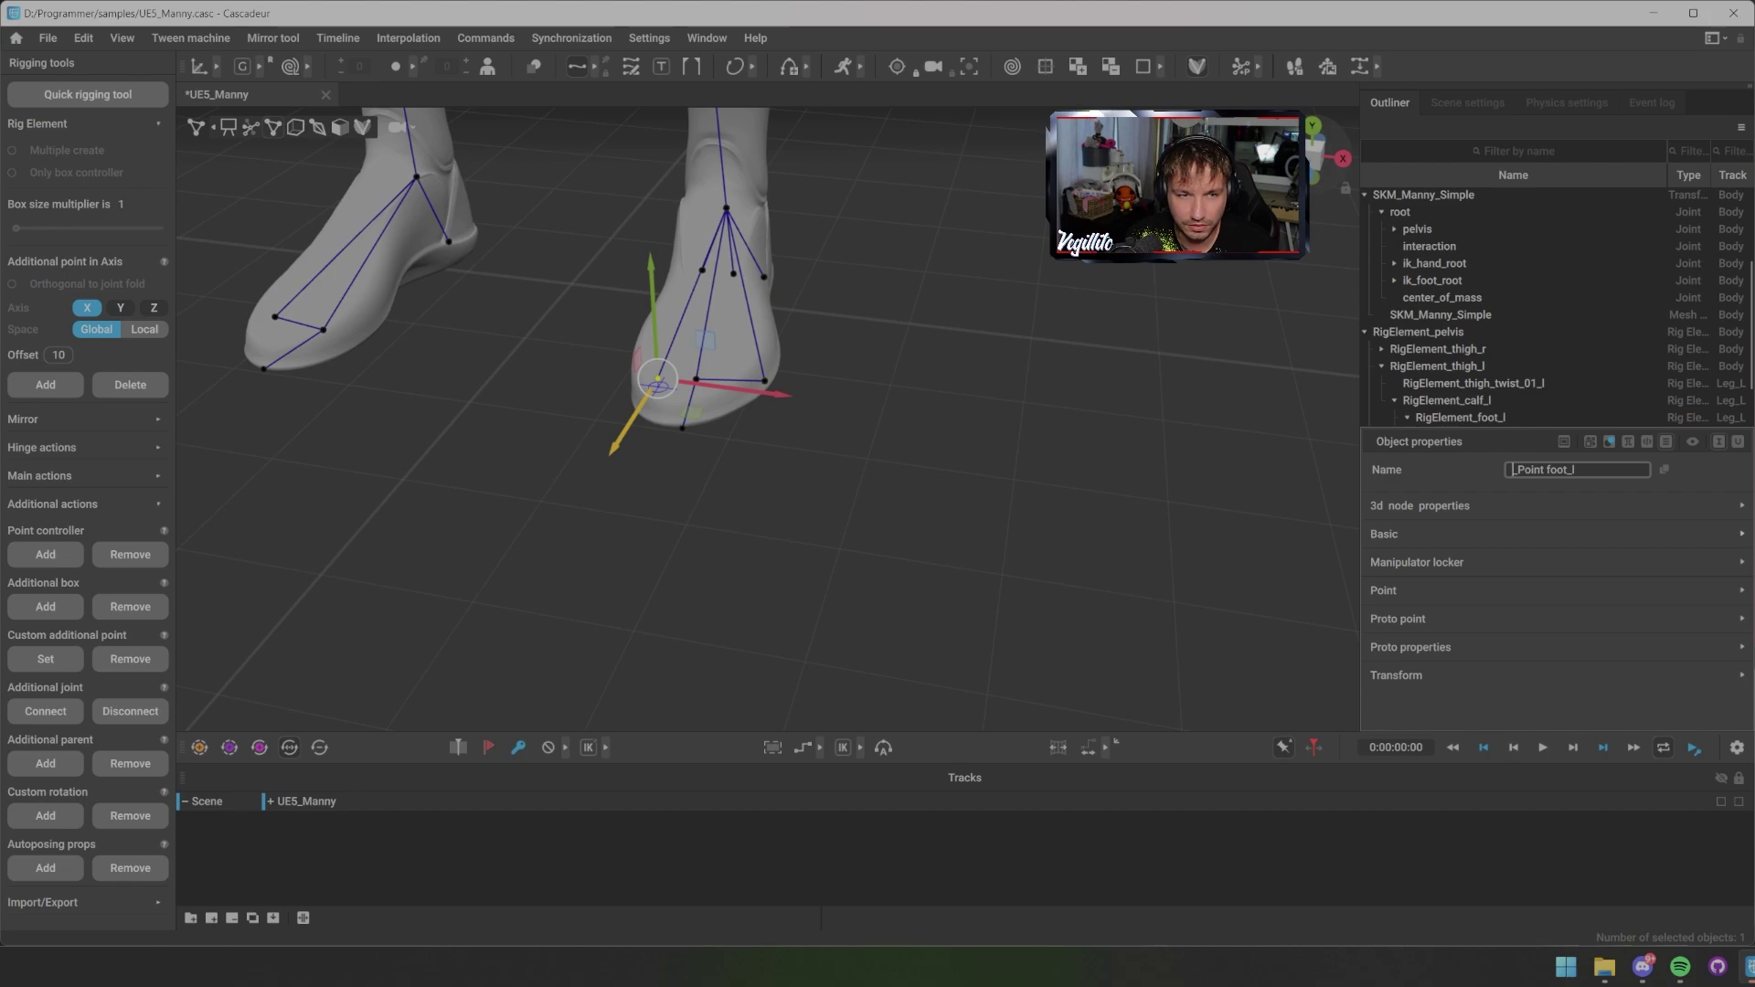
pyautogui.write('F')
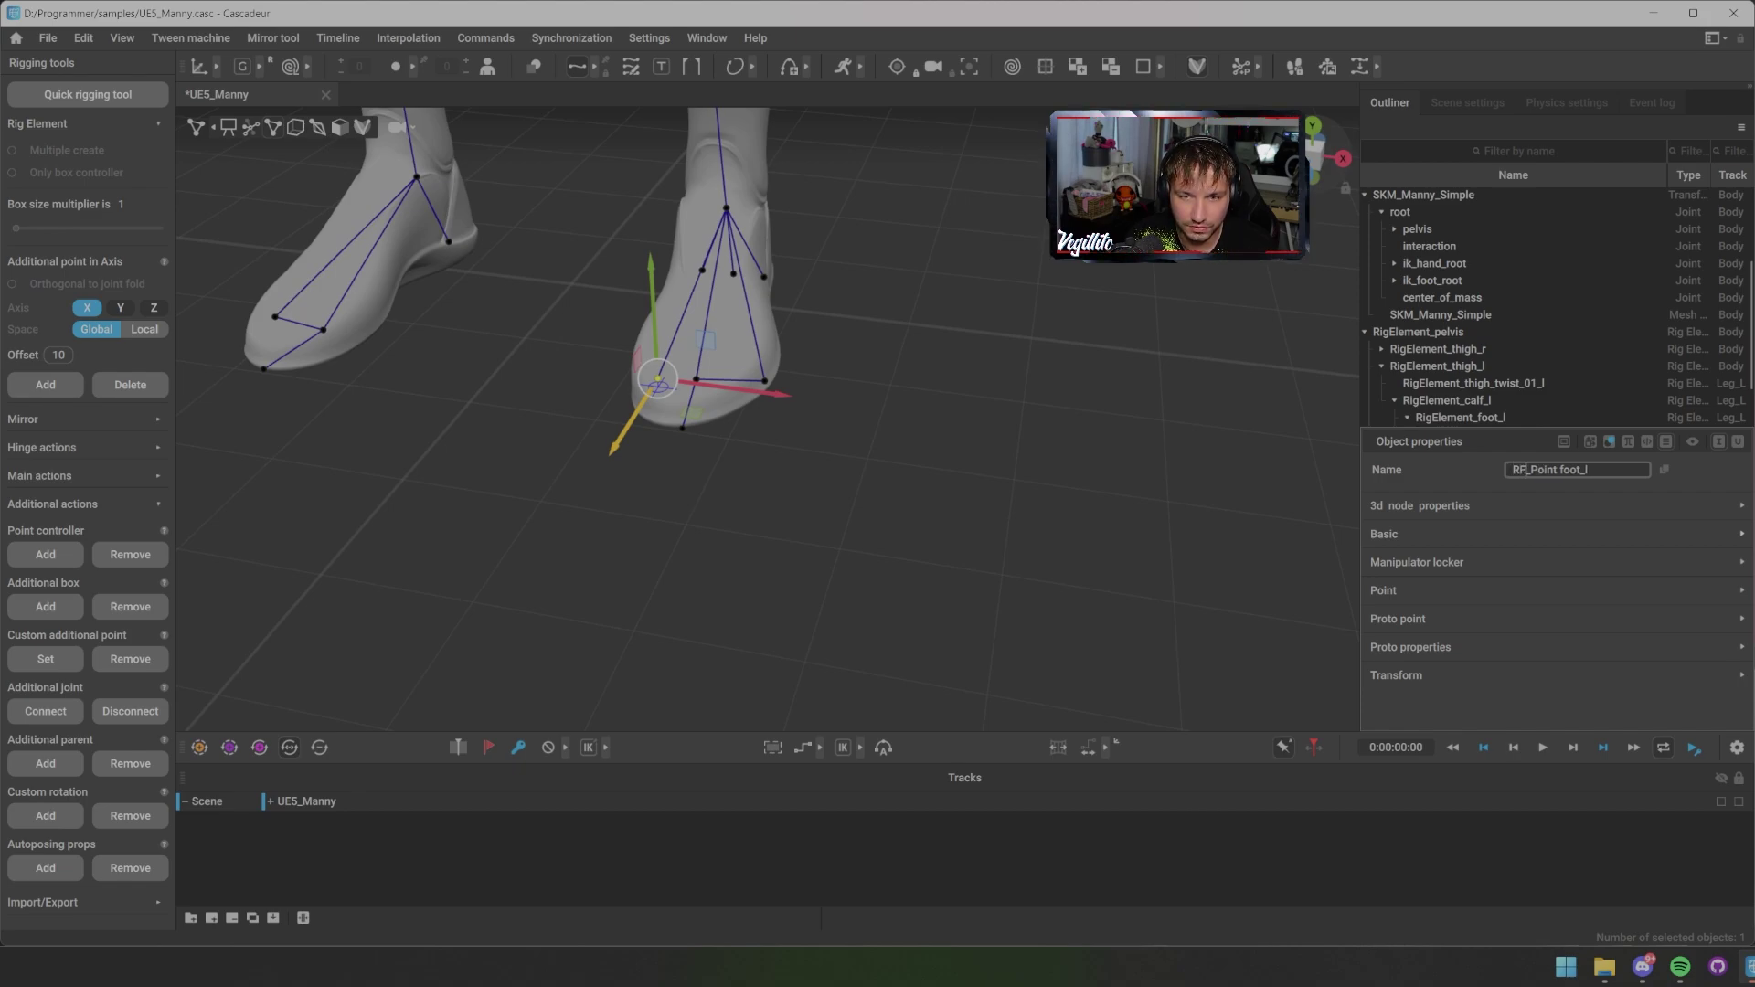
pyautogui.press('Return')
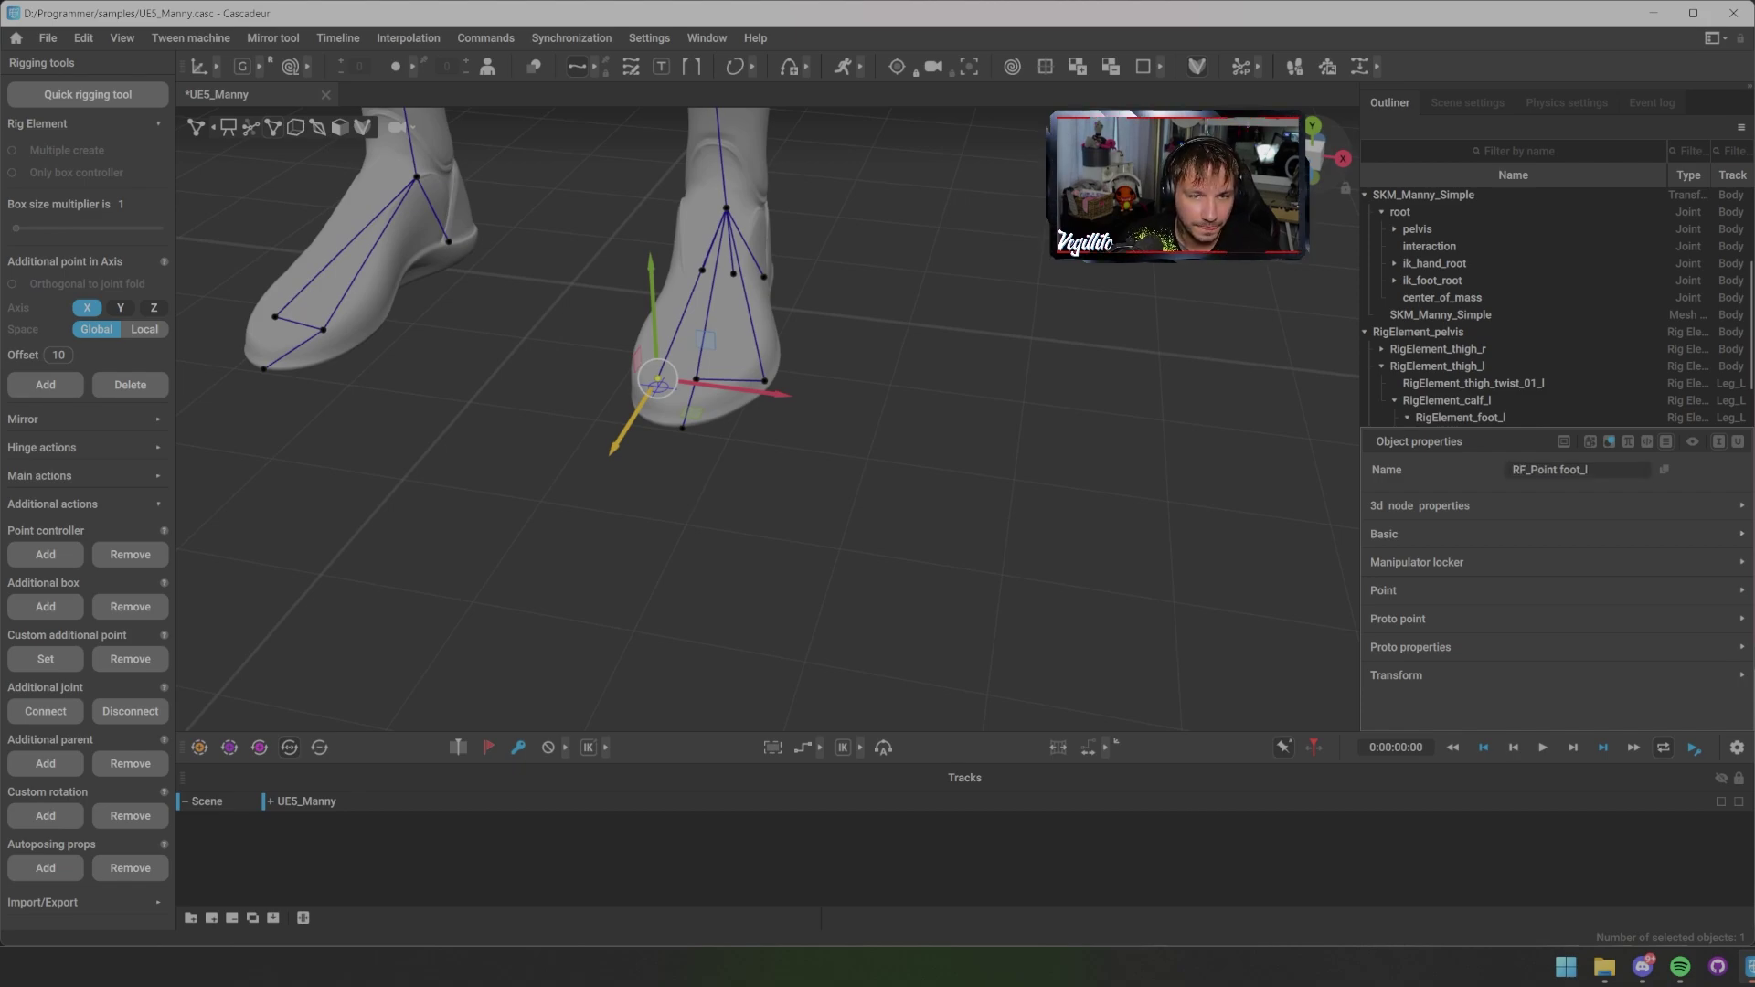
# Step: Add a fourth additional point controller from the left ankle point and paste the copied position onto it
pyautogui.keyDown('shift'); pyautogui.click(728, 209); pyautogui.keyUp('shift')
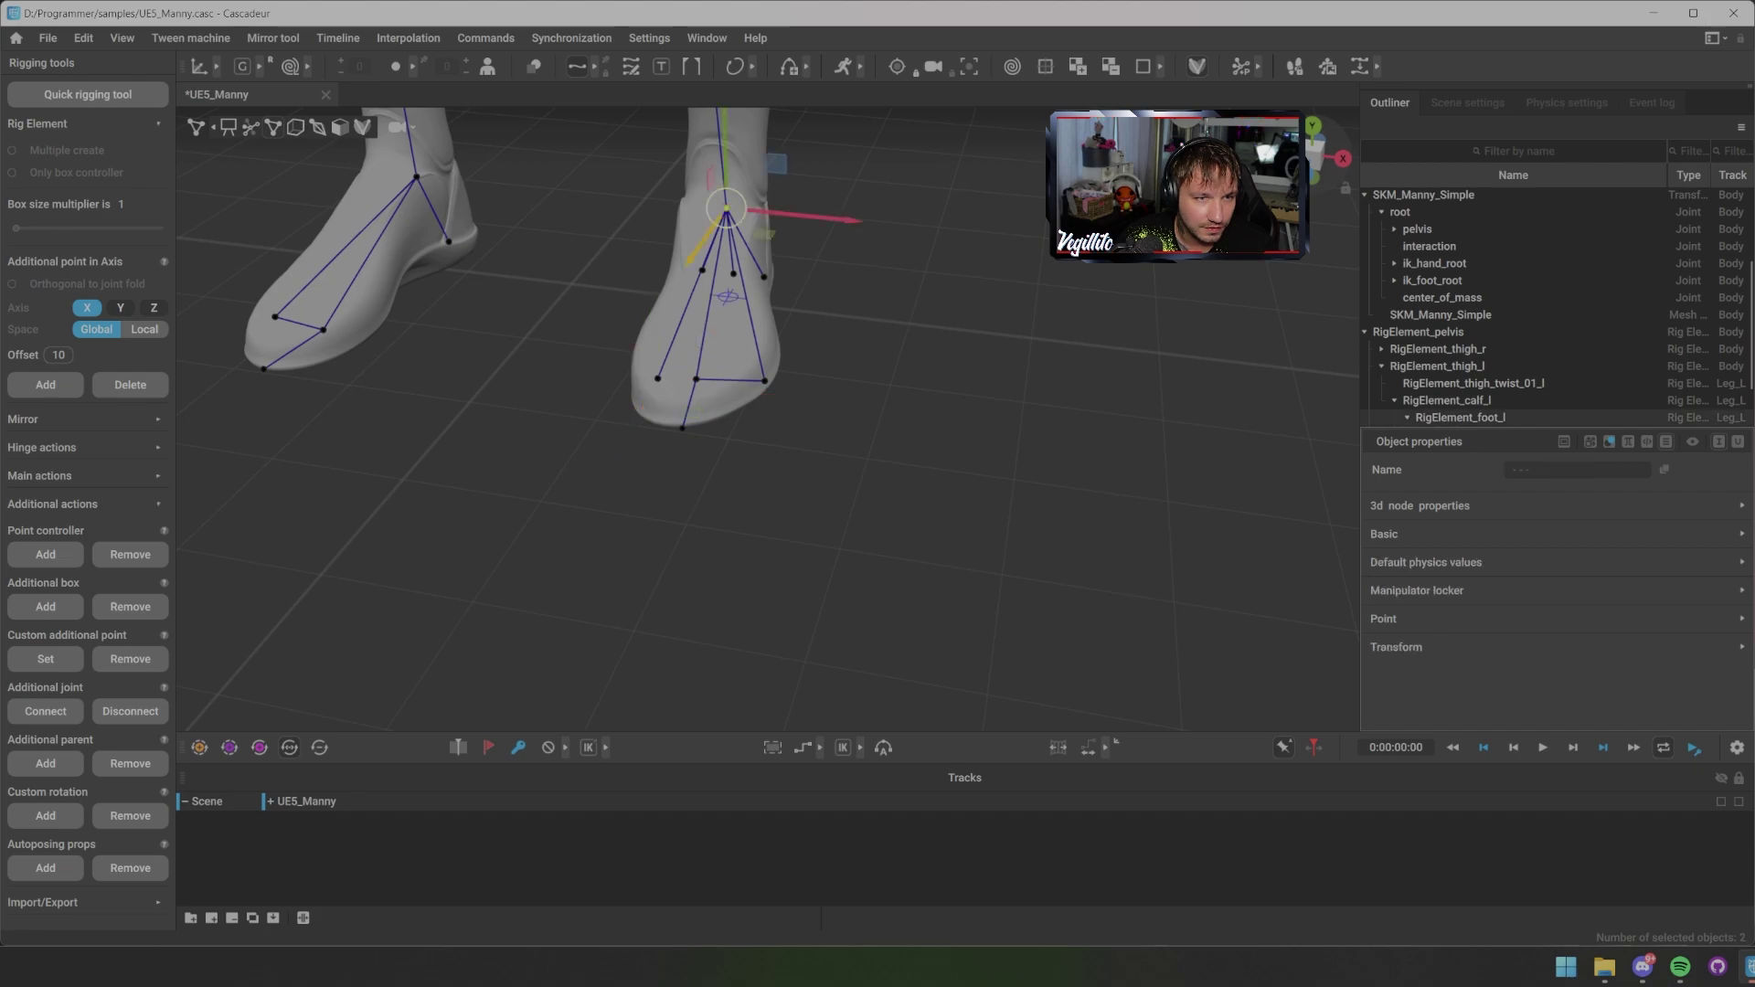
pyautogui.click(45, 554)
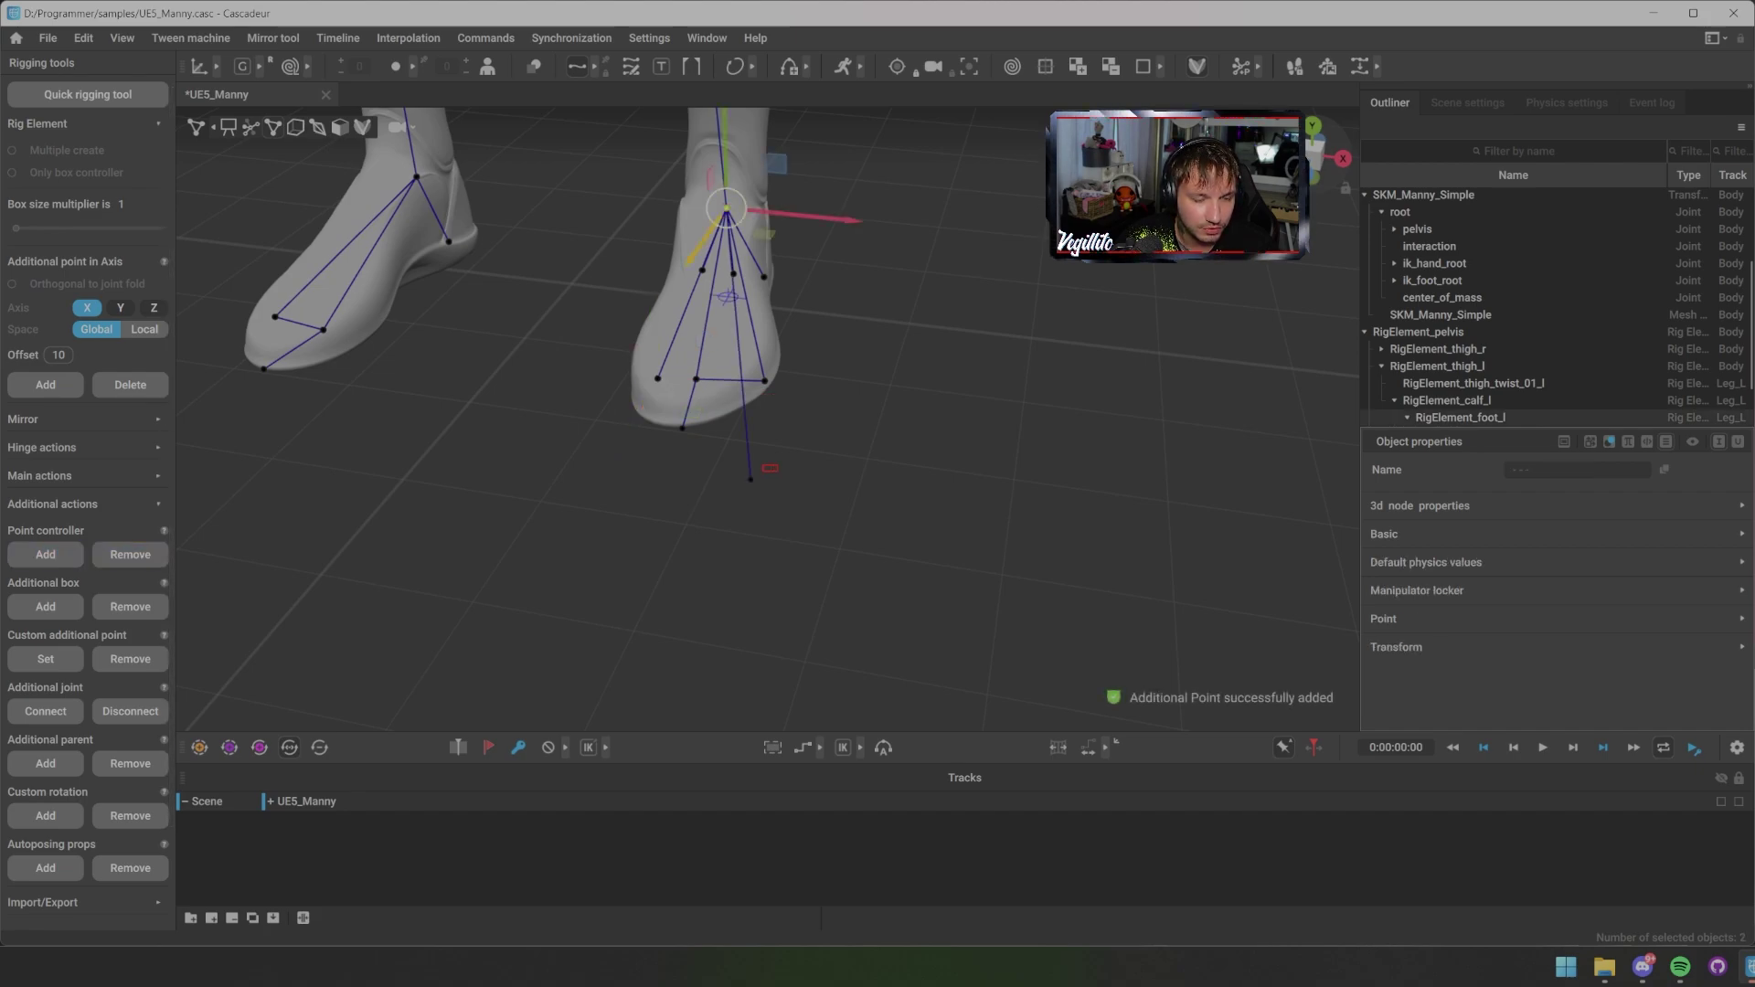
pyautogui.moveTo(762, 472); pyautogui.dragTo(738, 490)
pyautogui.hotkey('ctrl', 'v')
# Step: Shift the fourth additional point along X and forward along Z to the outer side of the left foot's ball
pyautogui.moveTo(751, 388); pyautogui.dragTo(859, 299)
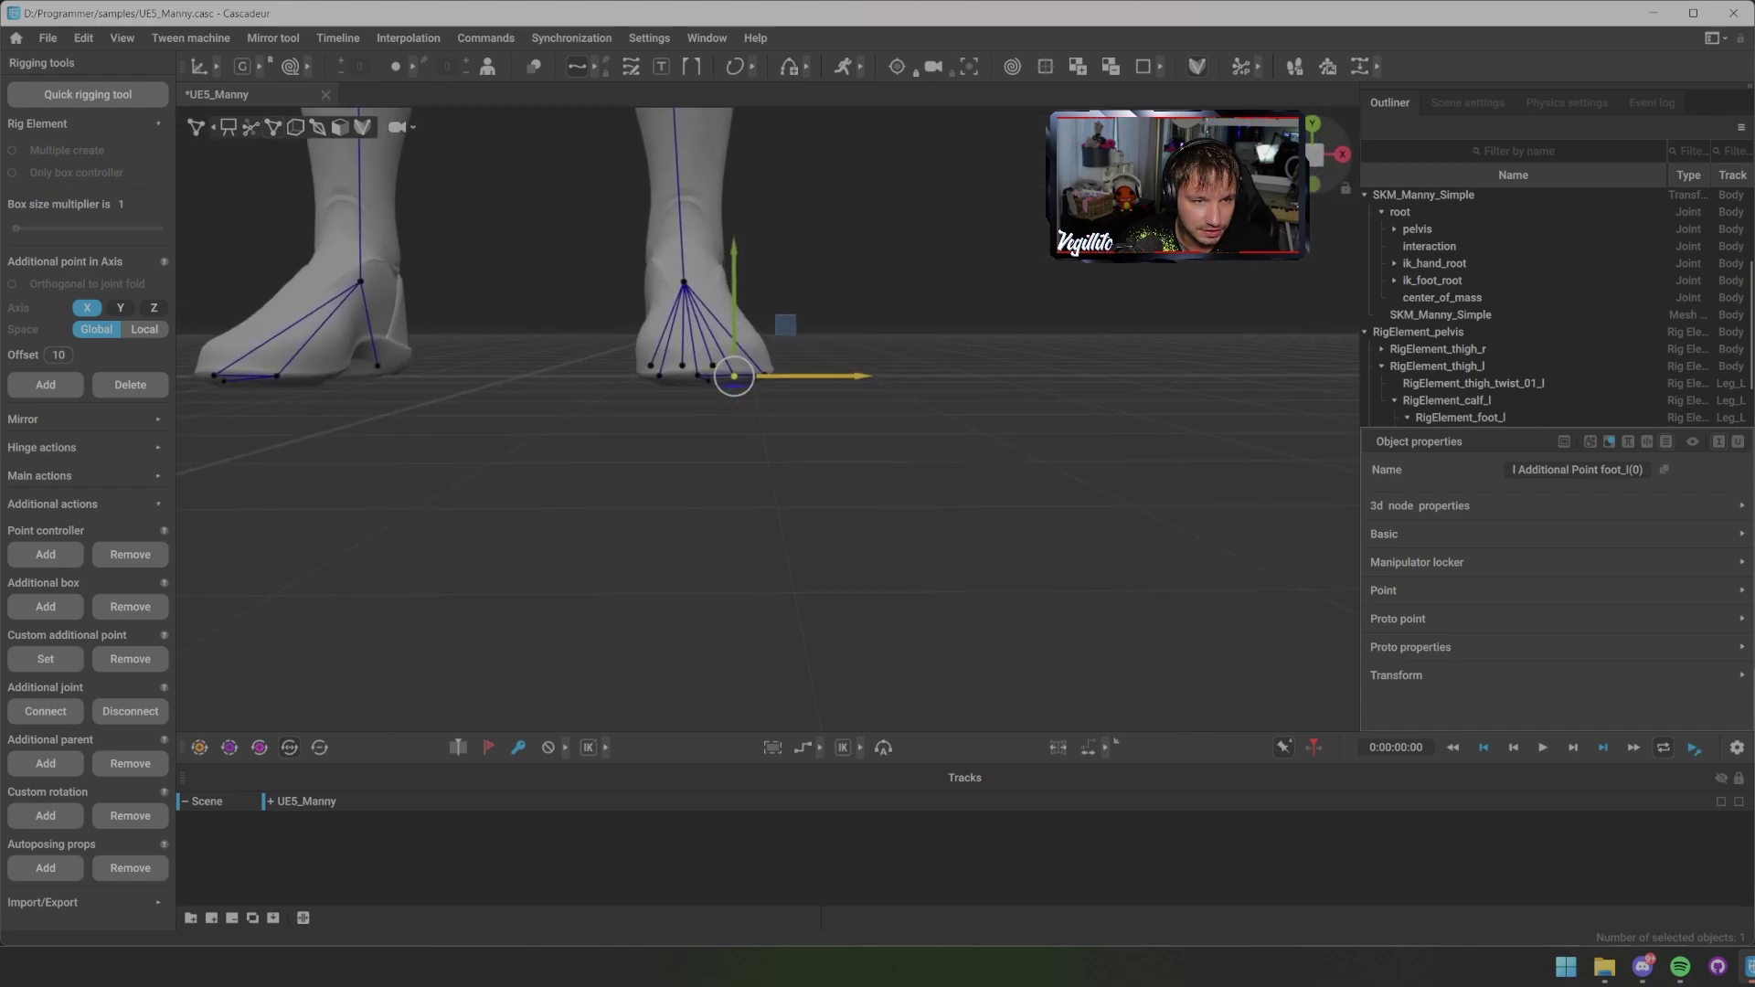
pyautogui.moveTo(823, 375); pyautogui.dragTo(740, 530)
pyautogui.click(827, 425)
pyautogui.keyDown('alt'); pyautogui.moveTo(841, 238); pyautogui.dragTo(784, 320, button='middle'); pyautogui.keyUp('alt')
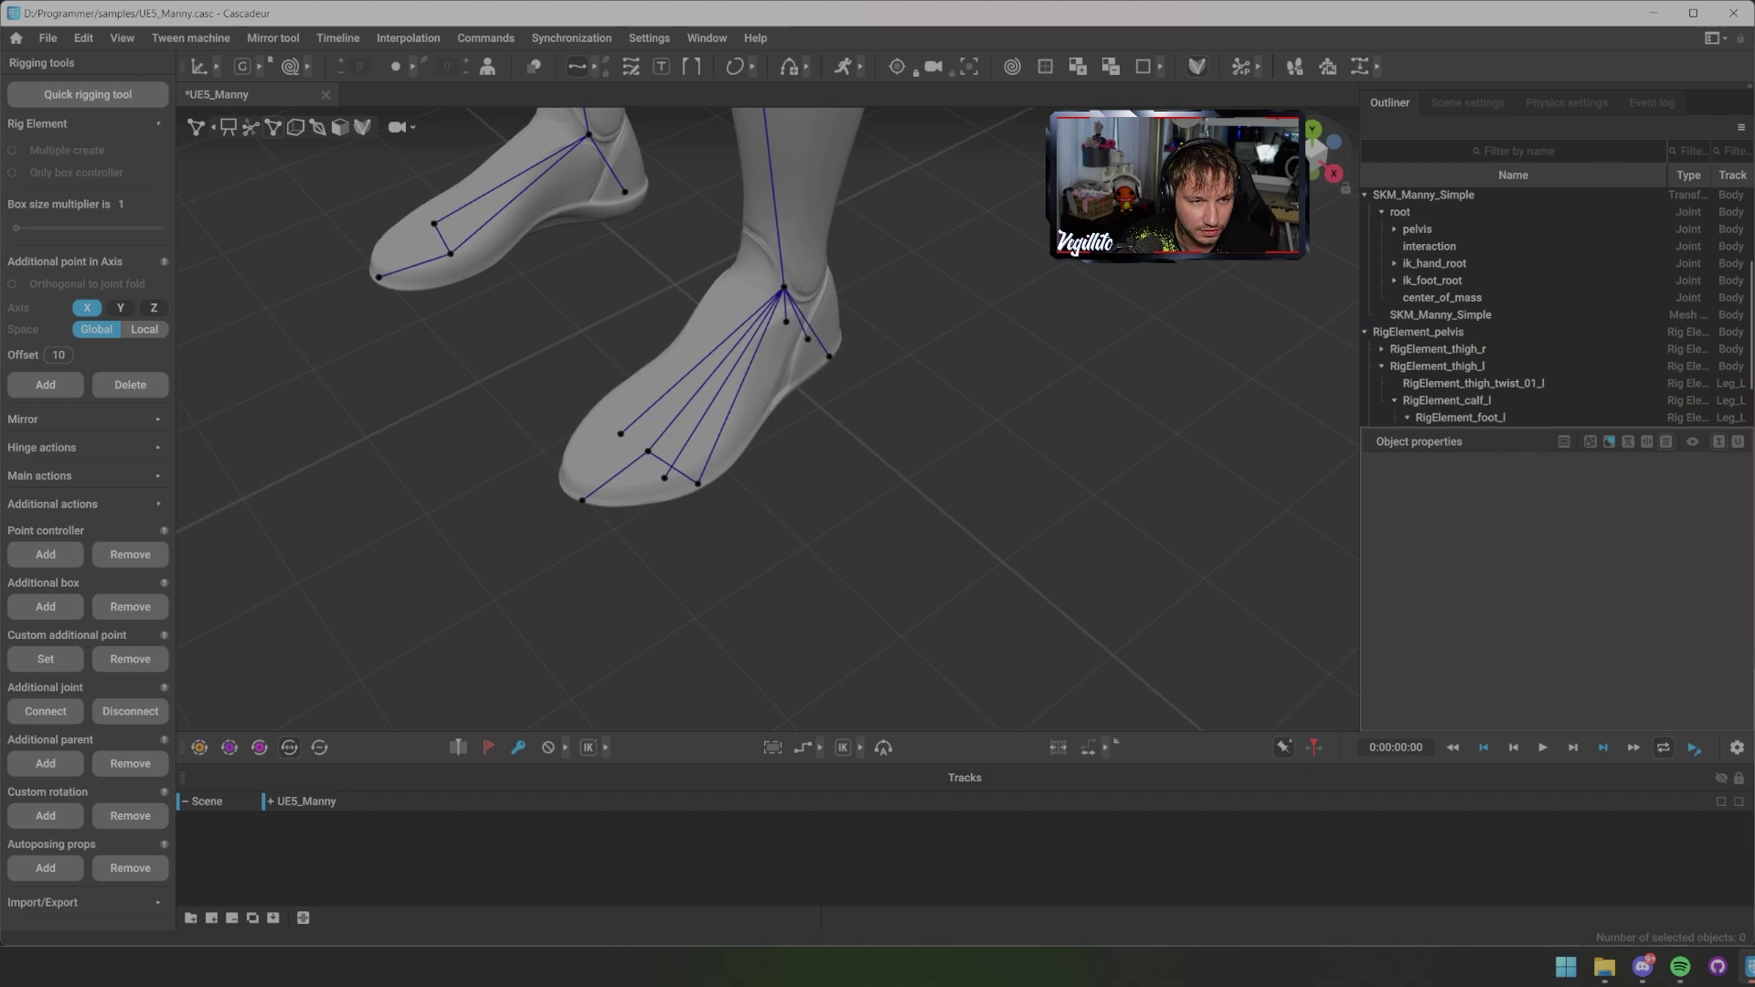
pyautogui.click(676, 471)
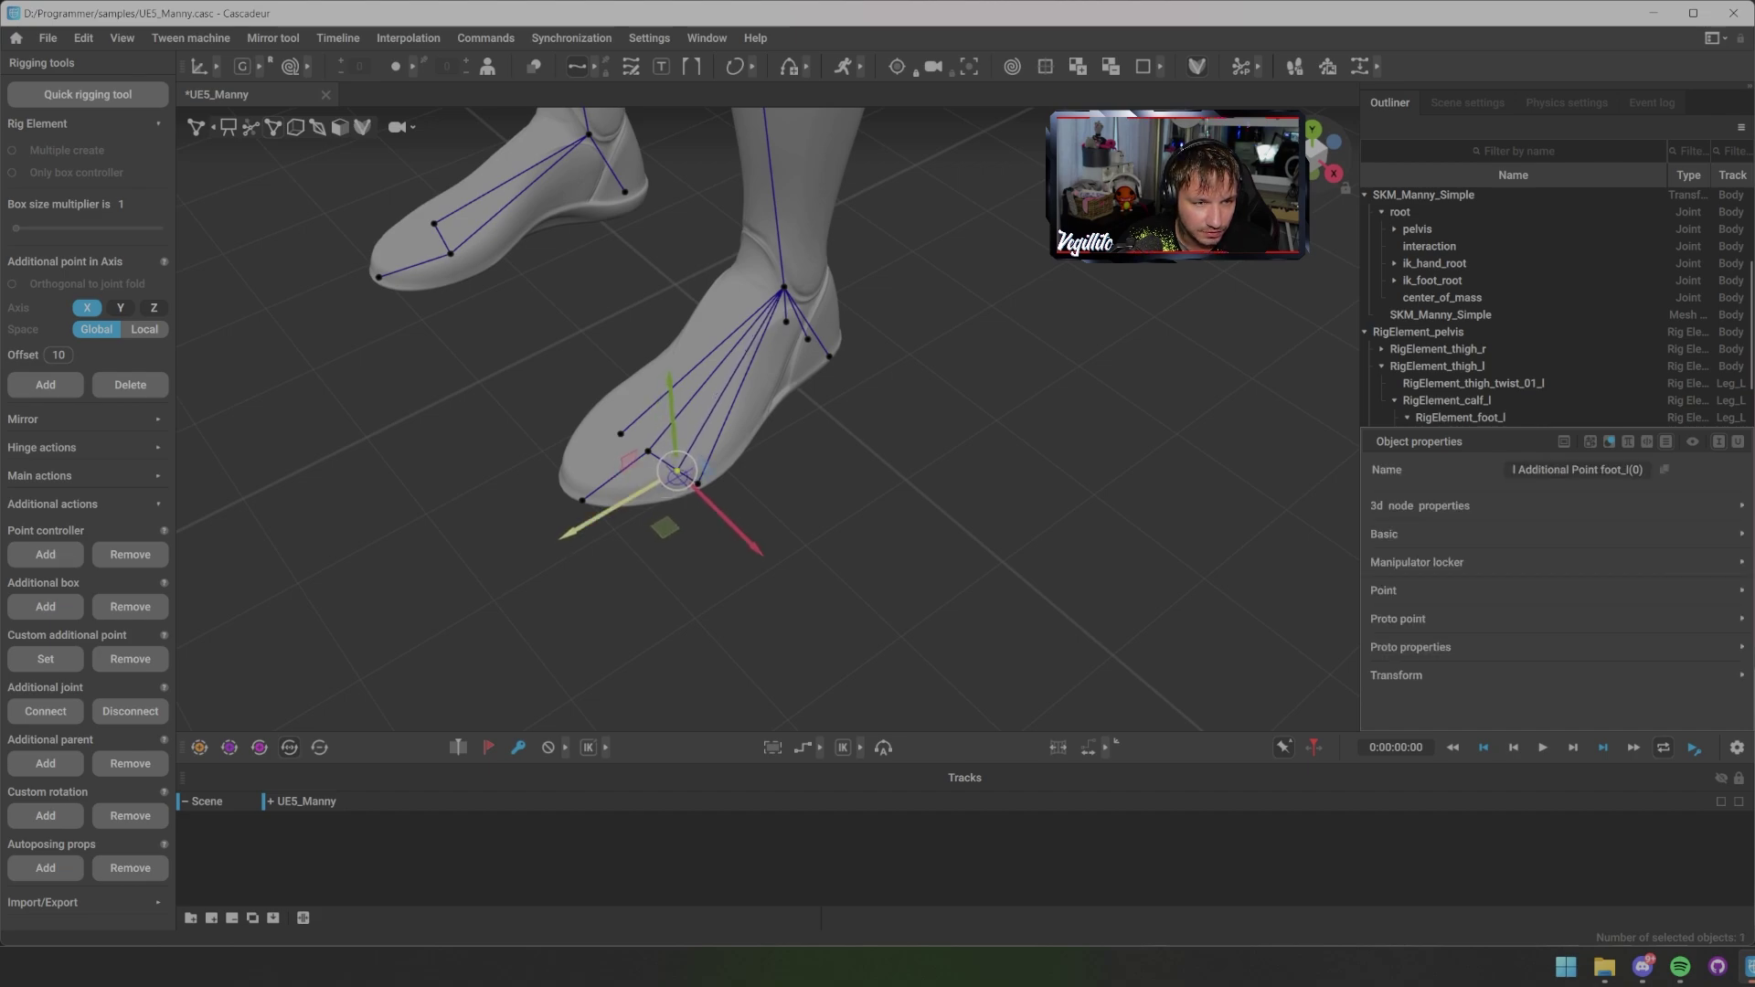
pyautogui.click(611, 509)
pyautogui.keyDown('alt'); pyautogui.moveTo(611, 509); pyautogui.dragTo(872, 548); pyautogui.keyUp('alt')
pyautogui.click(823, 548)
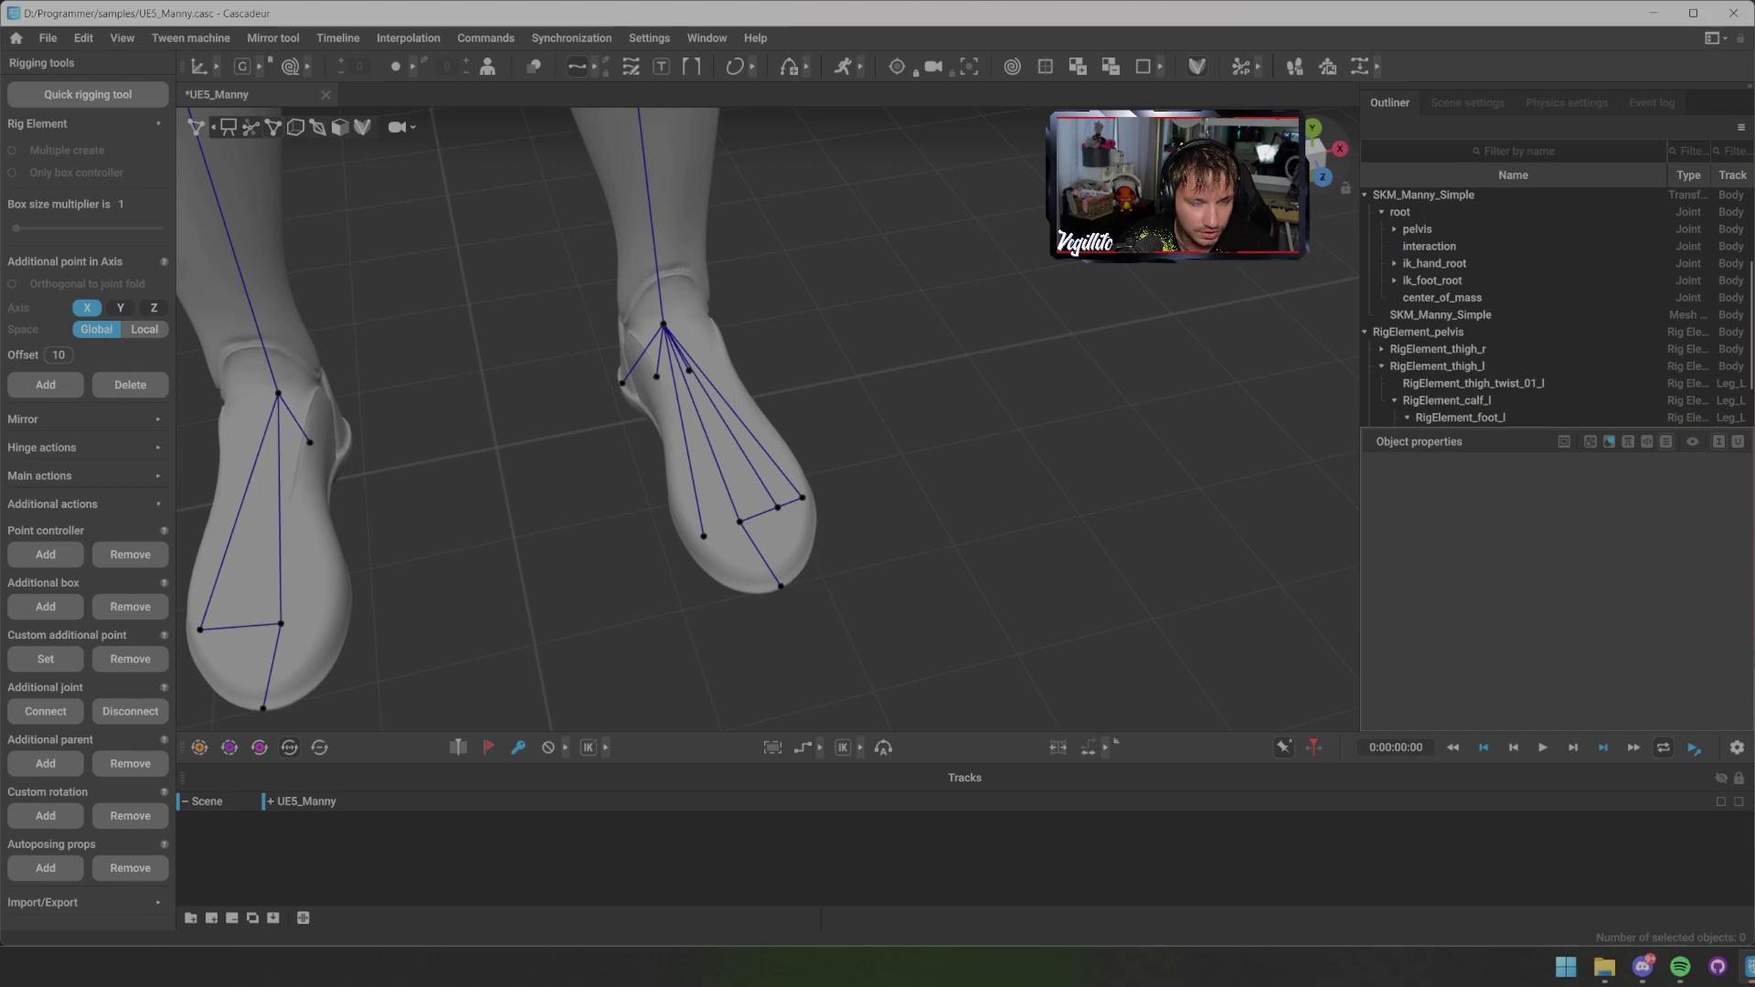
# Step: Add an additional point controller to the right foot from its ankle point
pyautogui.keyDown('alt'); pyautogui.moveTo(873, 548); pyautogui.dragTo(859, 439); pyautogui.keyUp('alt')
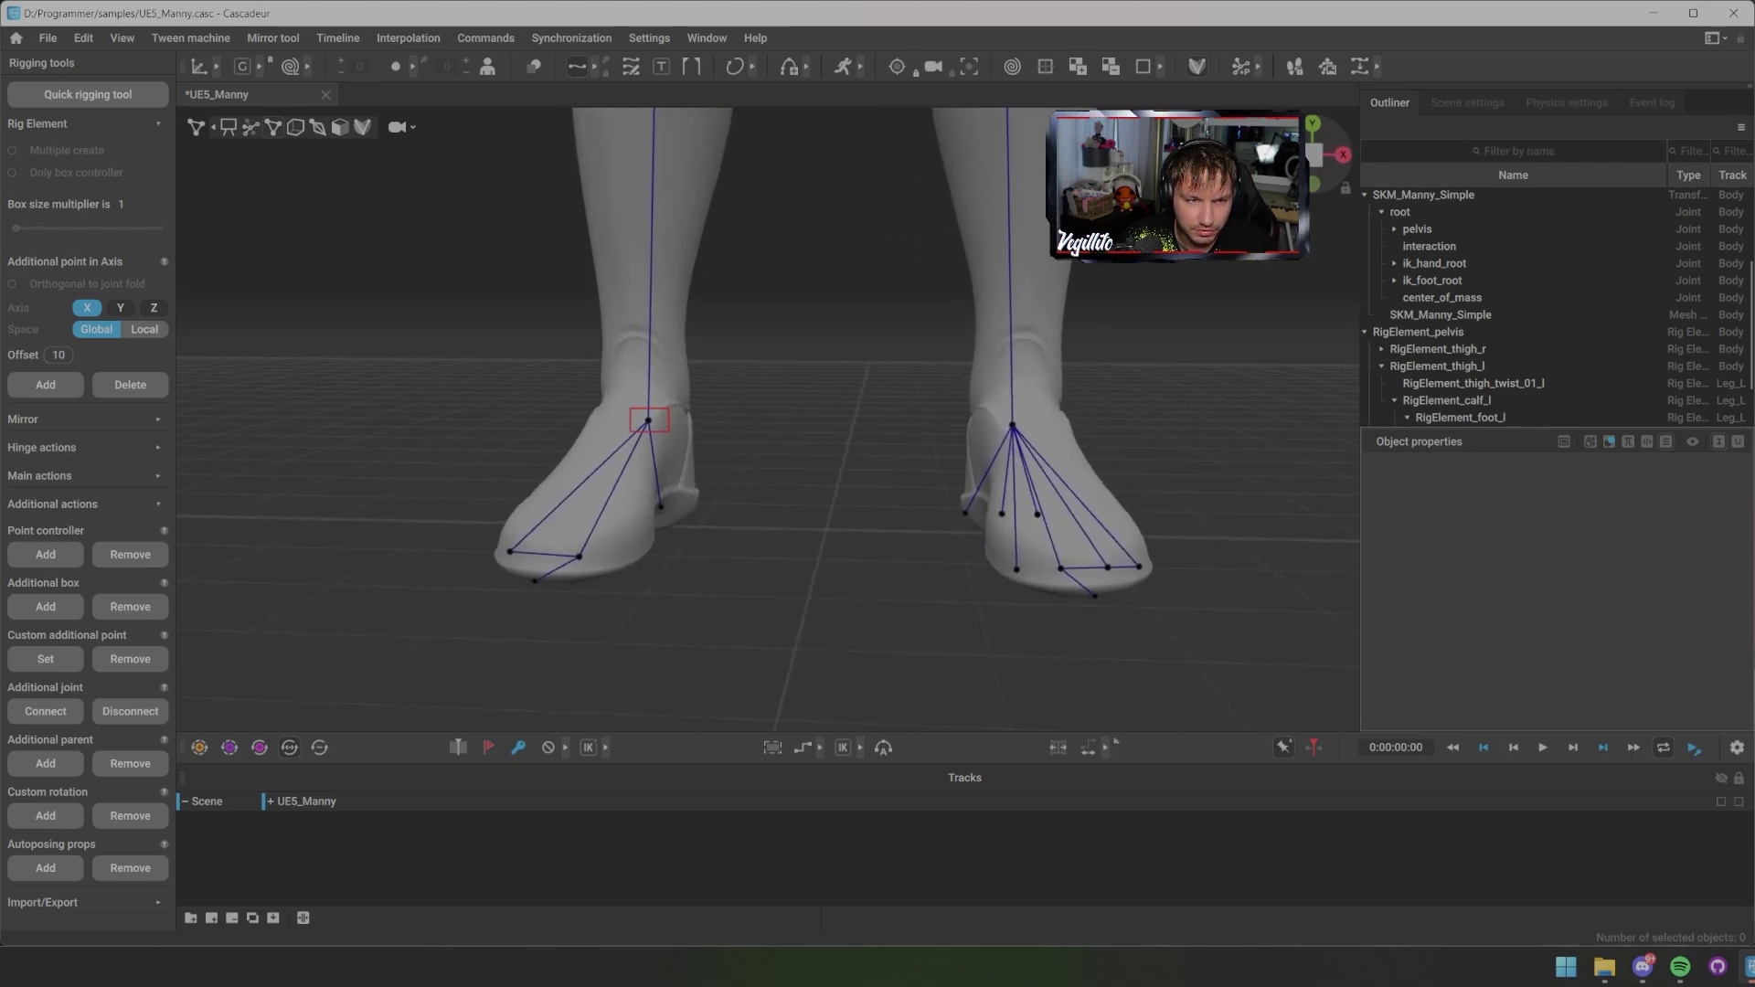
pyautogui.click(648, 420)
pyautogui.keyDown('alt'); pyautogui.moveTo(649, 421); pyautogui.dragTo(878, 471); pyautogui.keyUp('alt')
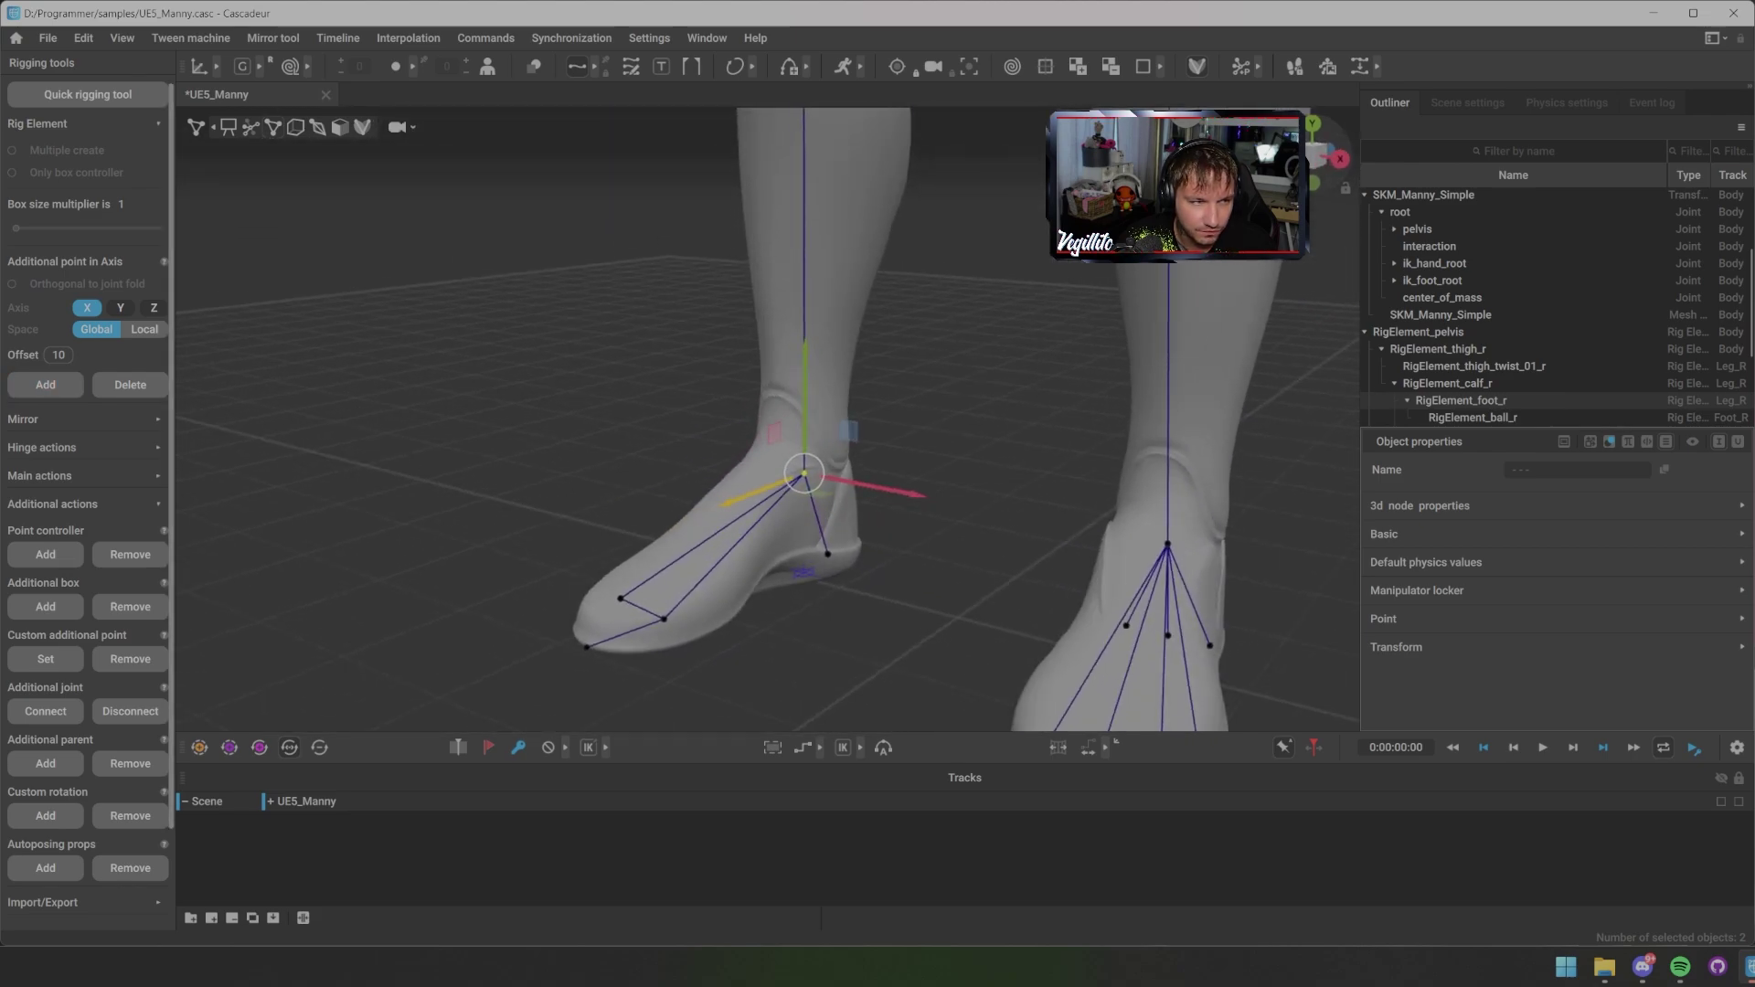
pyautogui.click(44, 554)
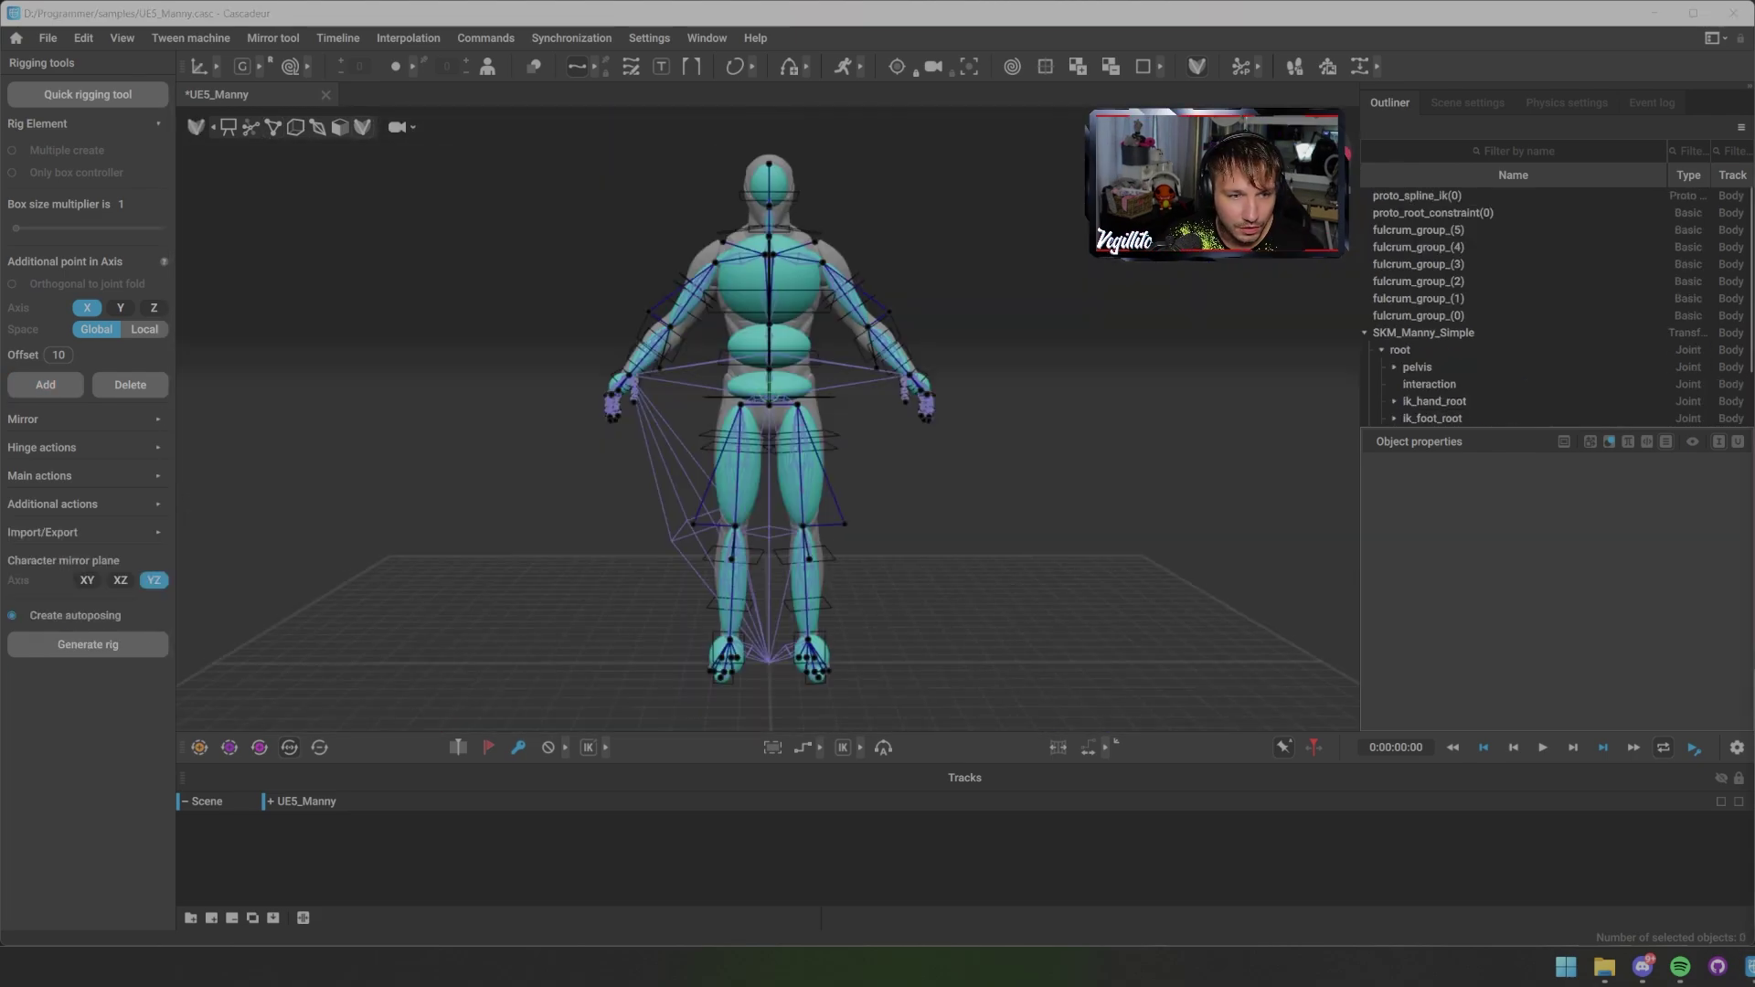
pyautogui.scroll(3, 786, 411)
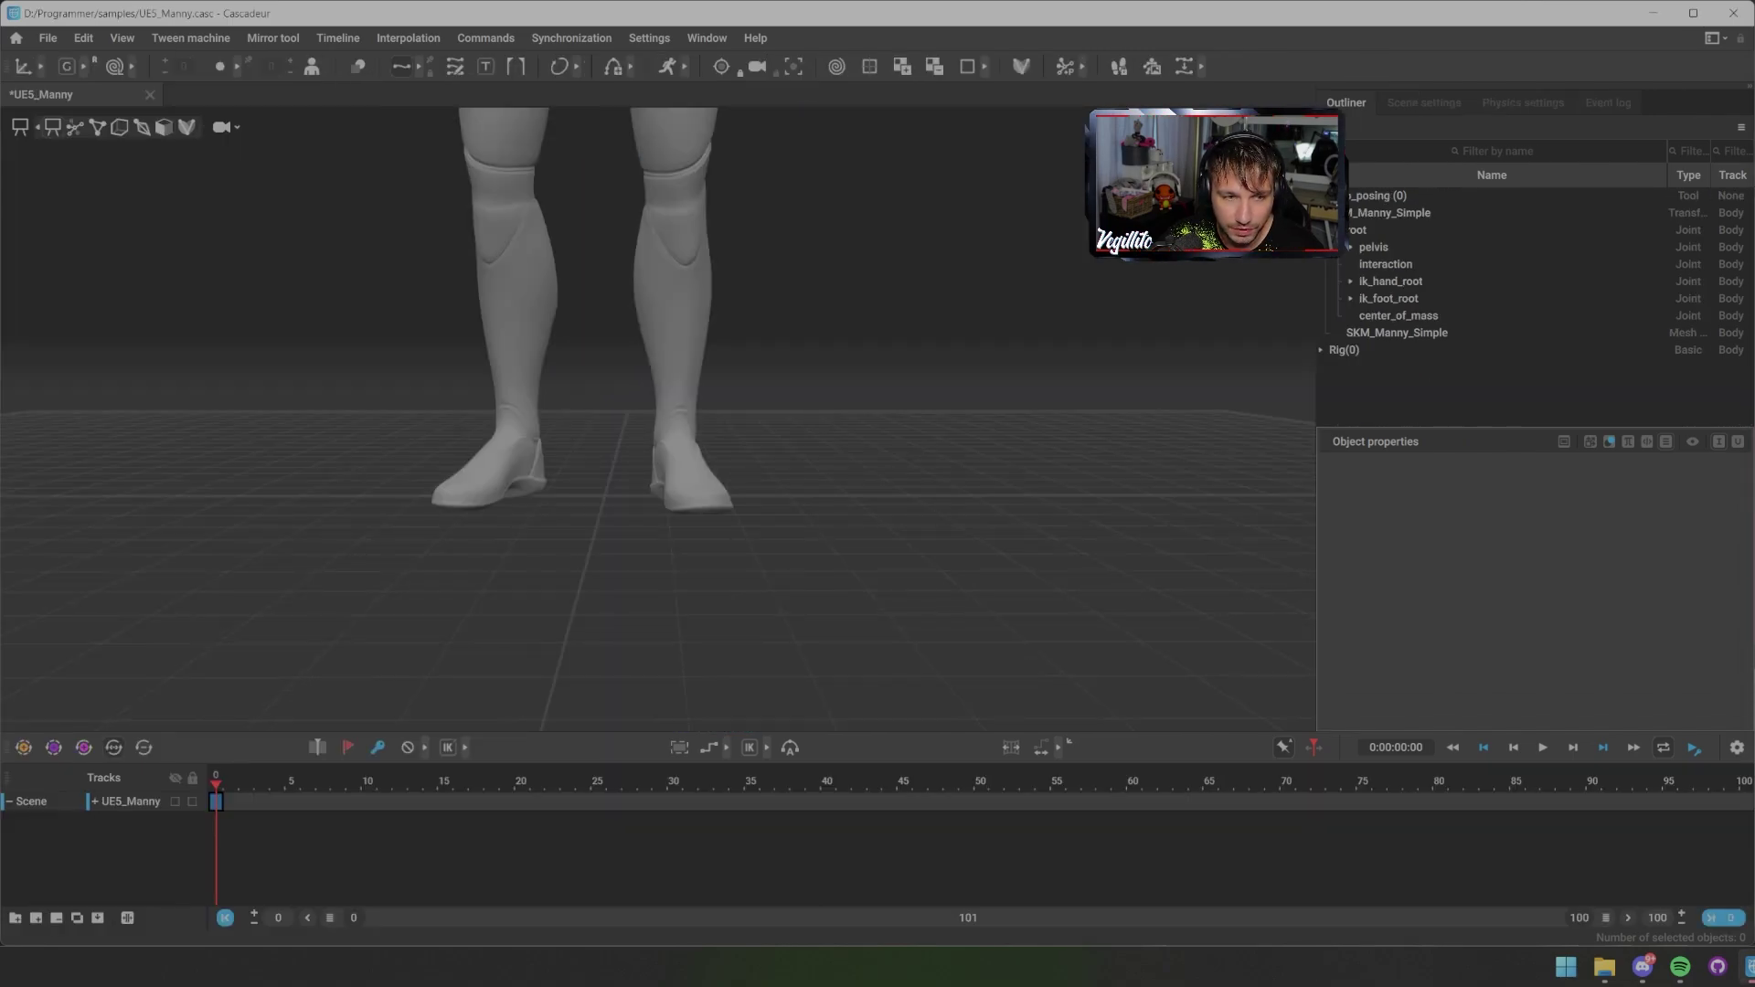
# Step: Switch the viewport to the point display mode to show the rig's points on both feet
pyautogui.keyDown('alt'); pyautogui.moveTo(640, 411); pyautogui.dragTo(767, 425); pyautogui.keyUp('alt')
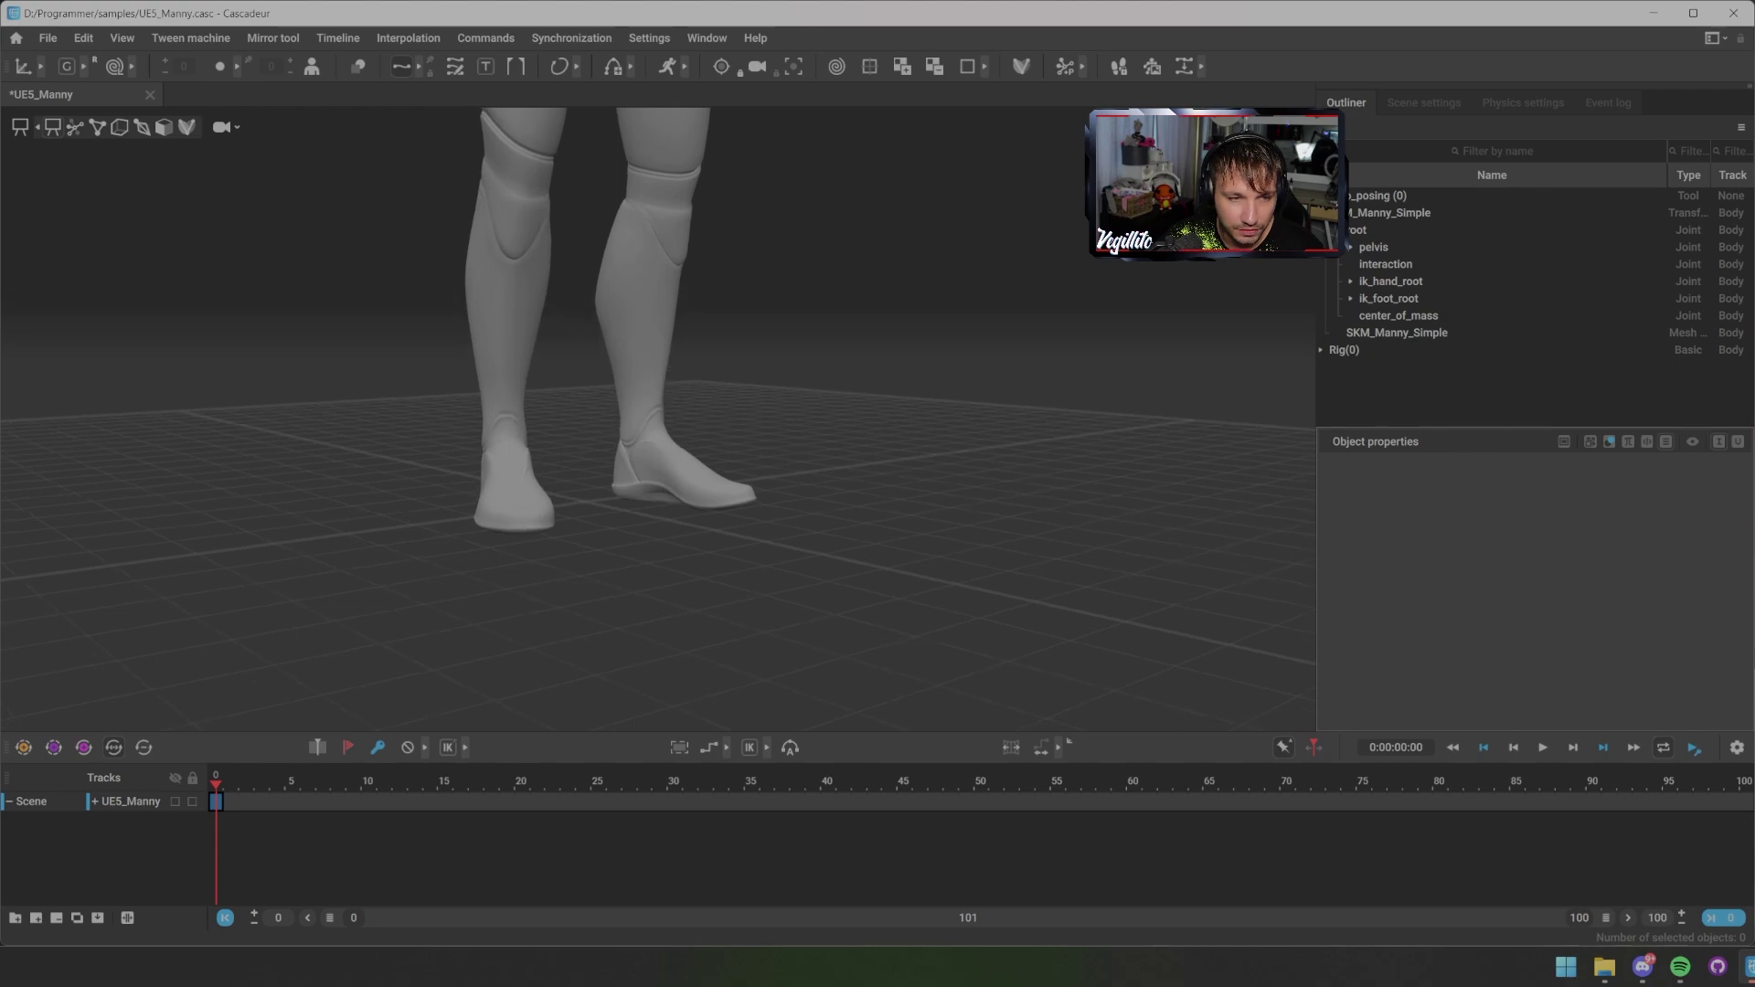
pyautogui.press('2')
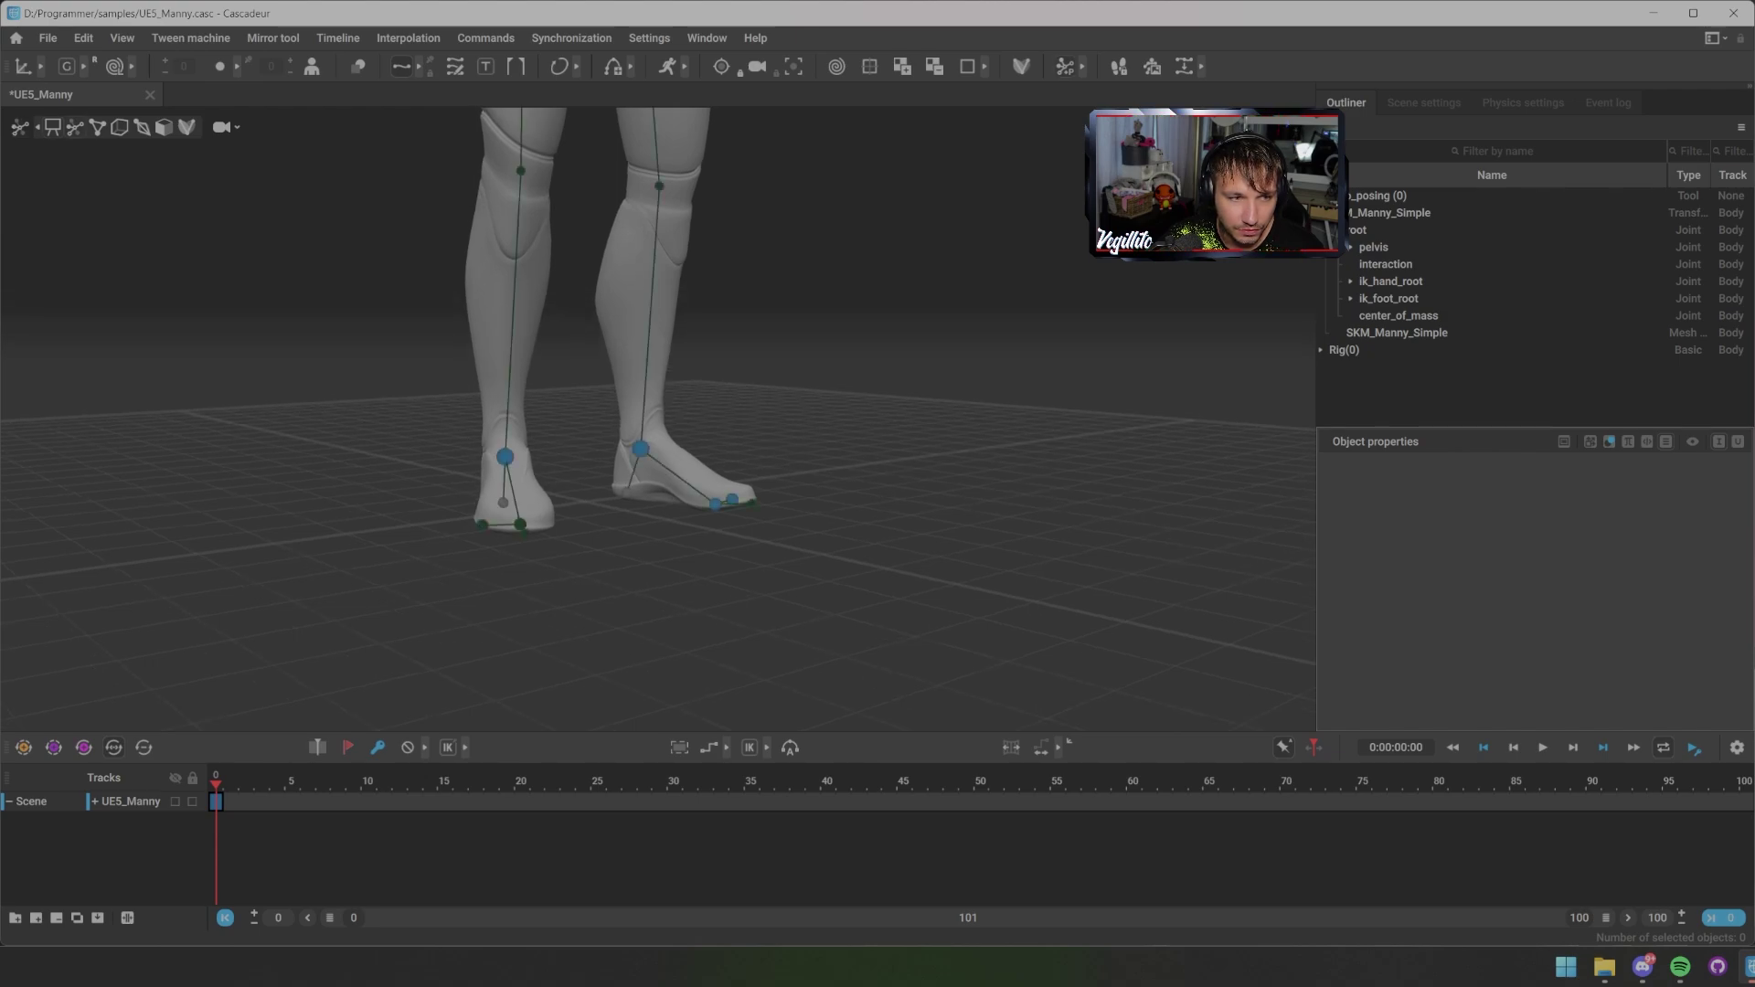
pyautogui.click(98, 128)
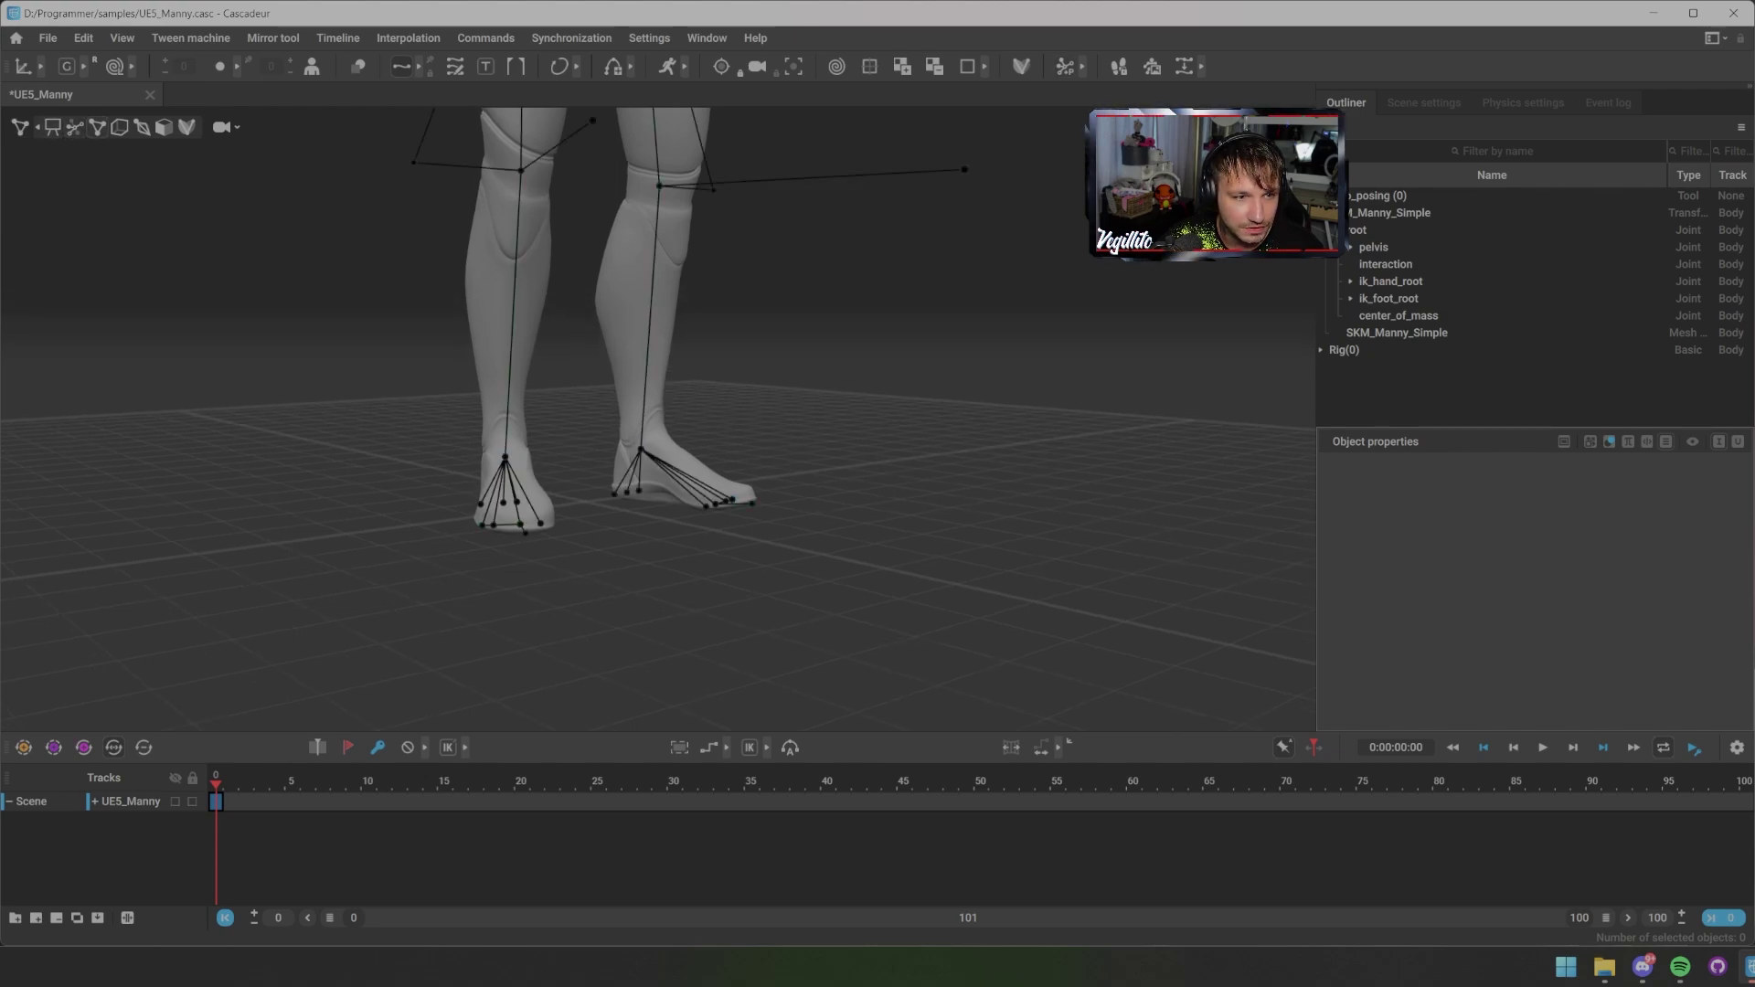
# Step: Enable Collision in relaxation in the point IK/FK settings for the six heel and ball points on each foot
pyautogui.moveTo(633, 489); pyautogui.dragTo(566, 562)
pyautogui.scroll(4, 567, 566)
pyautogui.keyDown('alt'); pyautogui.moveTo(567, 567); pyautogui.dragTo(608, 484, button='middle'); pyautogui.keyUp('alt')
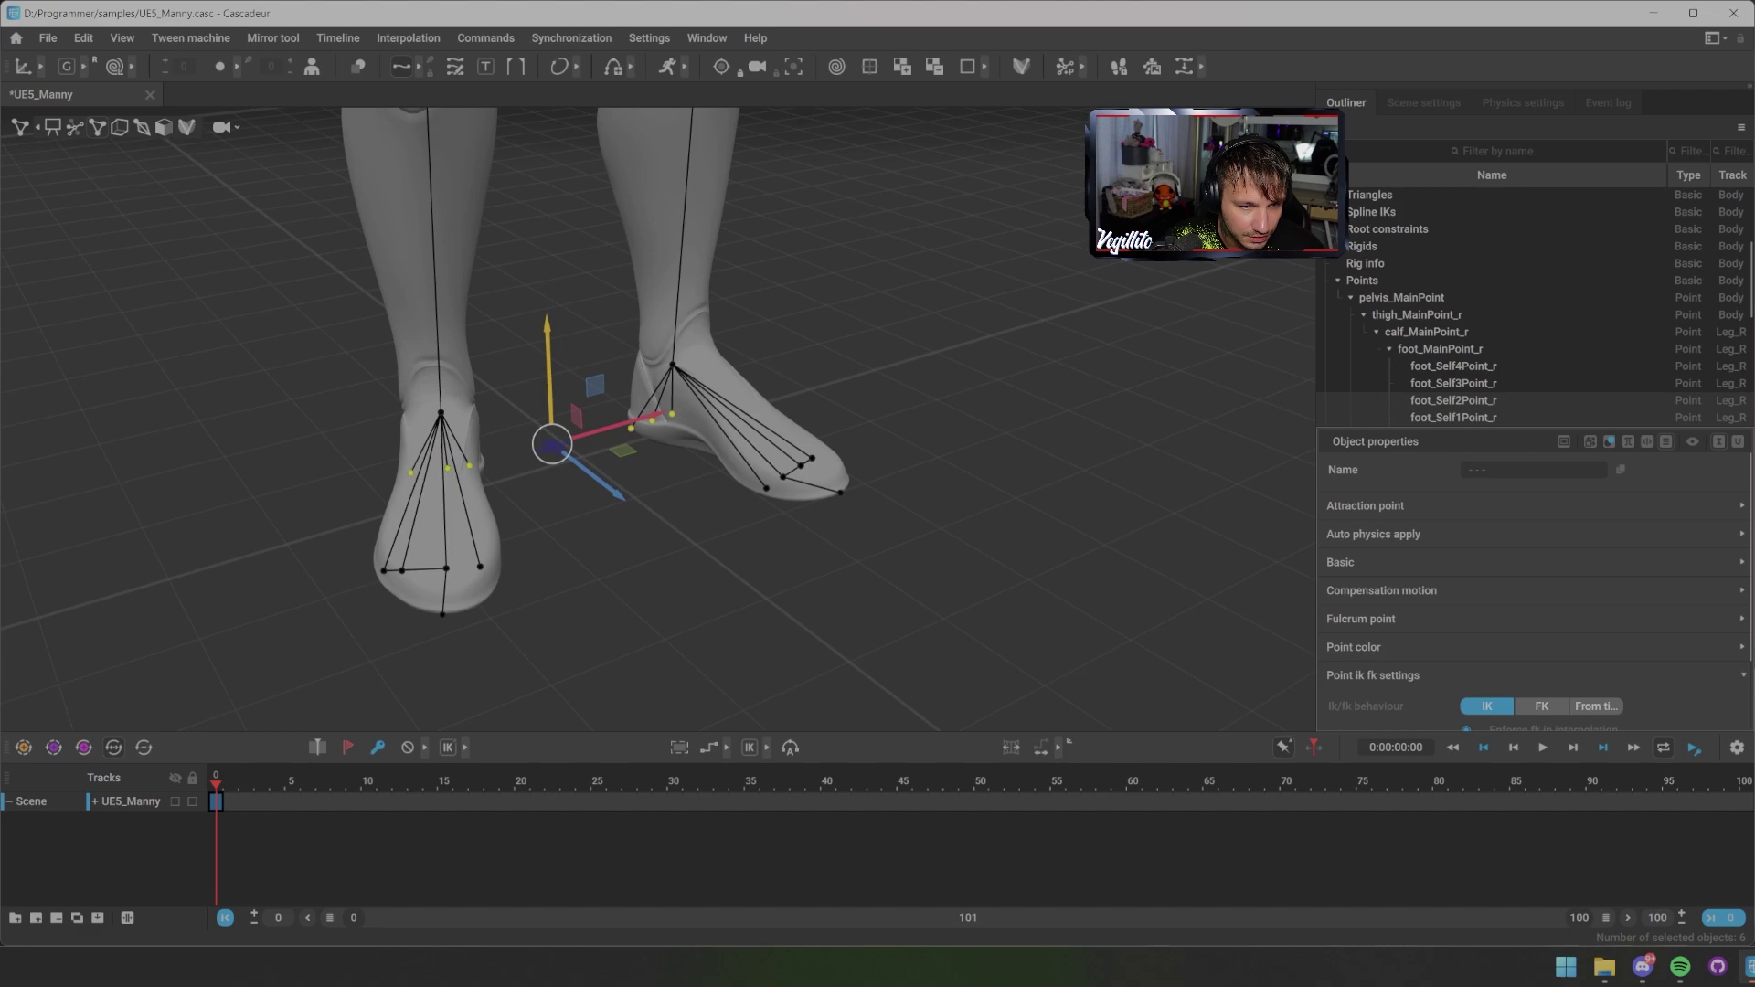
pyautogui.keyDown('shift'); pyautogui.click(801, 465); pyautogui.keyUp('shift')
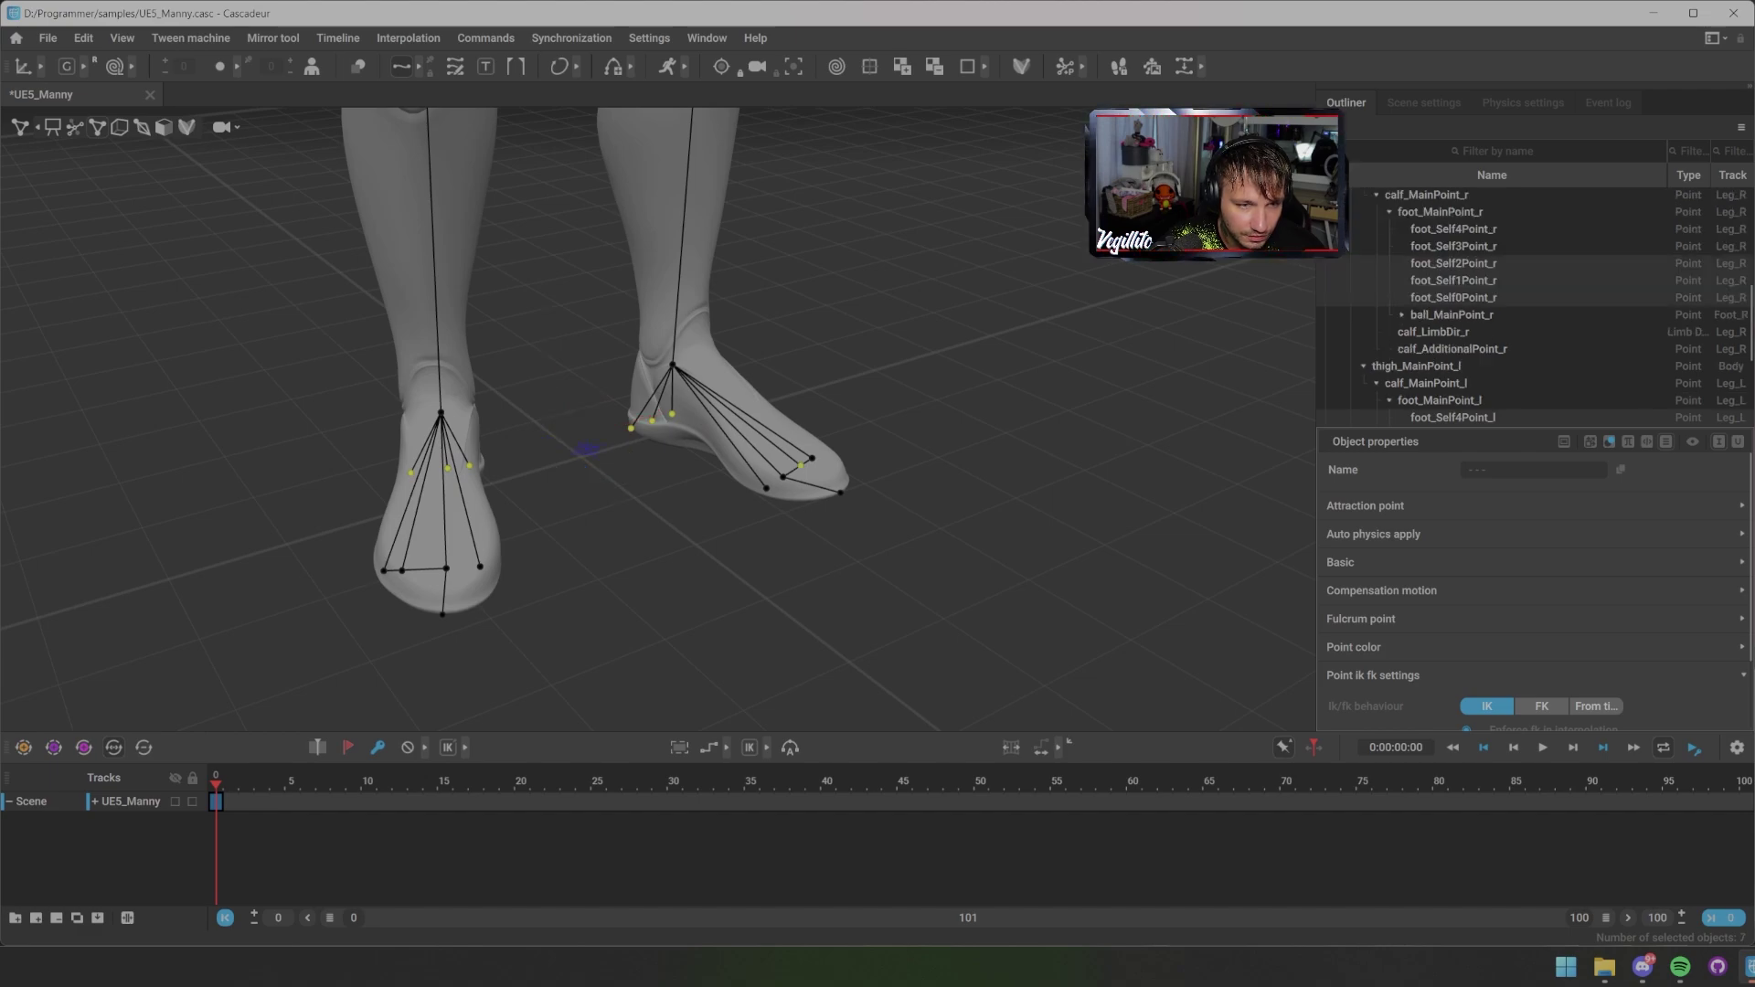
pyautogui.keyDown('shift'); pyautogui.click(783, 476); pyautogui.keyUp('shift')
pyautogui.keyDown('shift'); pyautogui.click(765, 488); pyautogui.keyUp('shift')
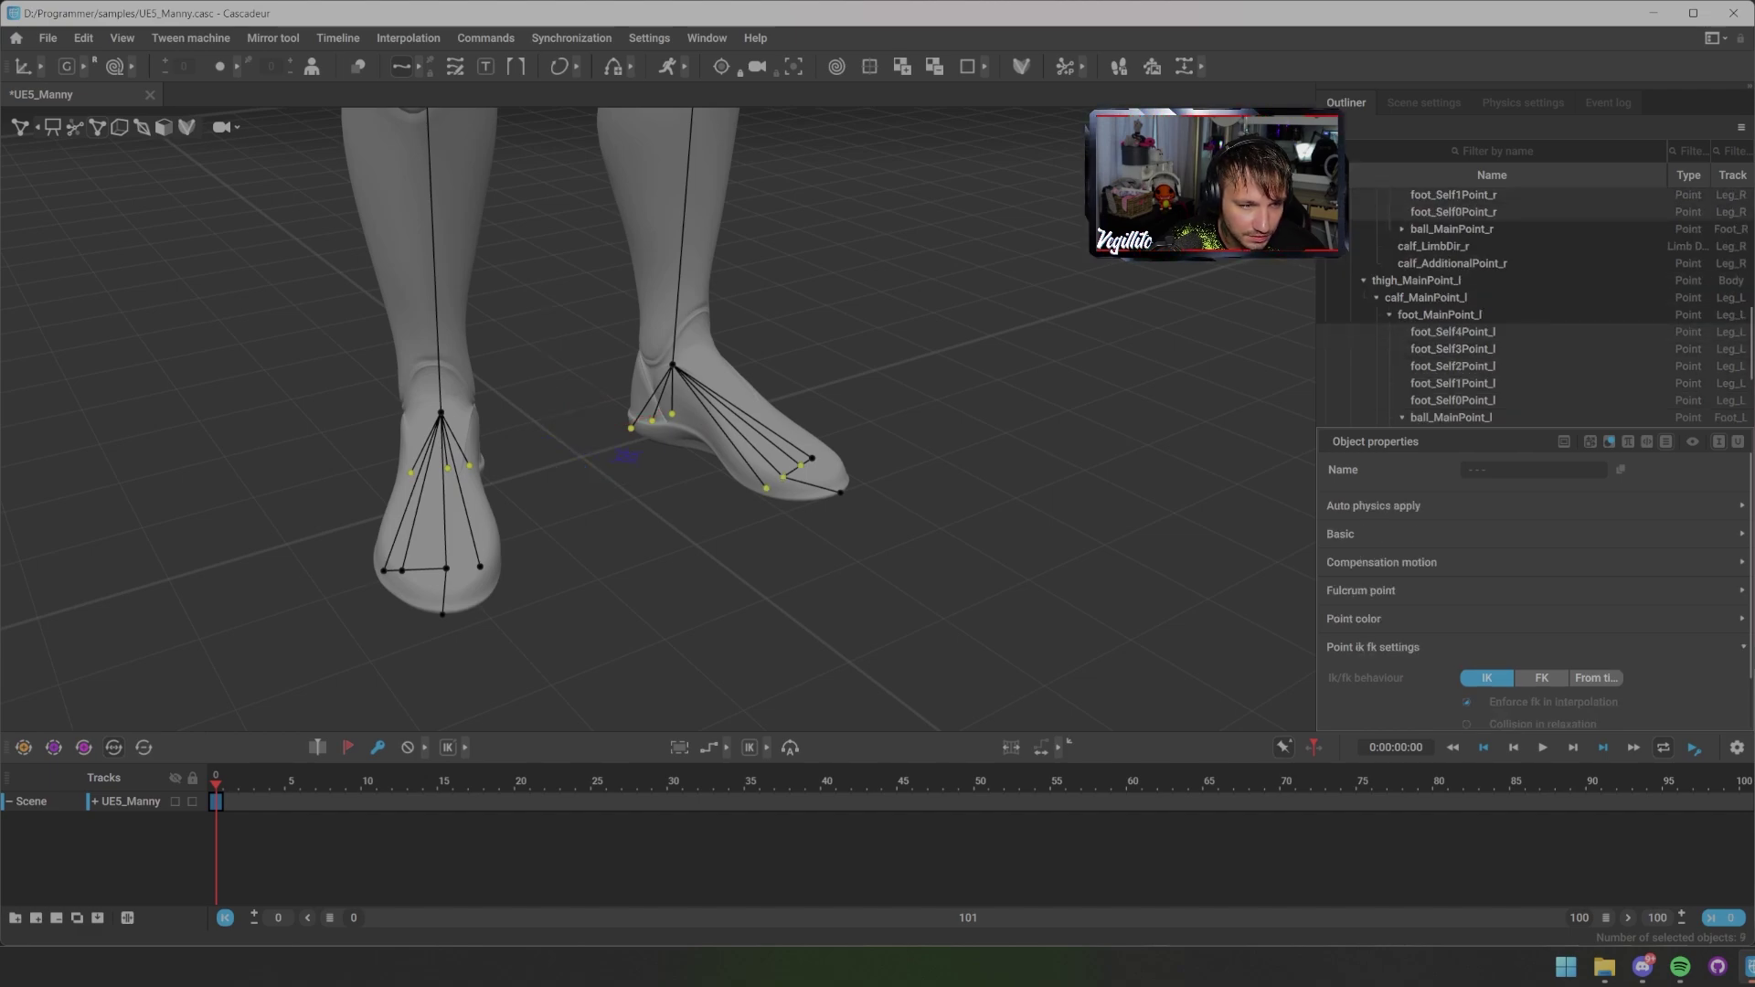
pyautogui.keyDown('shift'); pyautogui.click(480, 567); pyautogui.keyUp('shift')
pyautogui.keyDown('shift'); pyautogui.click(446, 568); pyautogui.keyUp('shift')
pyautogui.keyDown('shift'); pyautogui.click(402, 570); pyautogui.keyUp('shift')
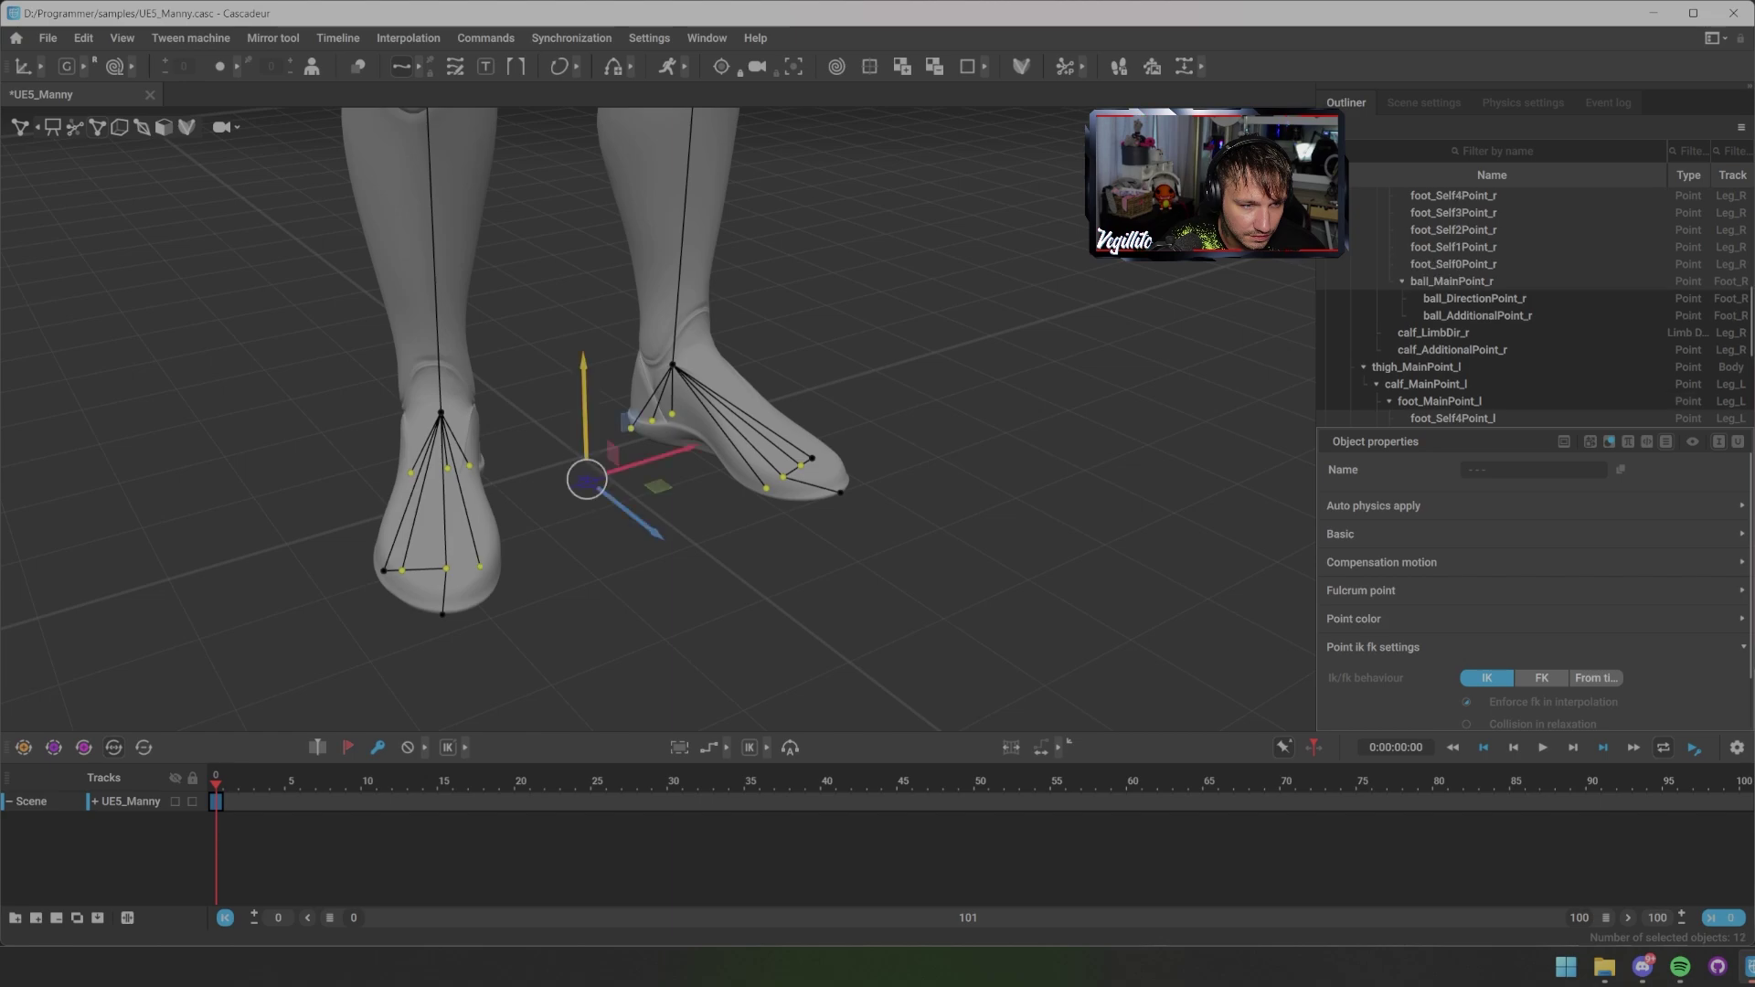
pyautogui.keyDown('alt'); pyautogui.moveTo(439, 557); pyautogui.dragTo(271, 492); pyautogui.keyUp('alt')
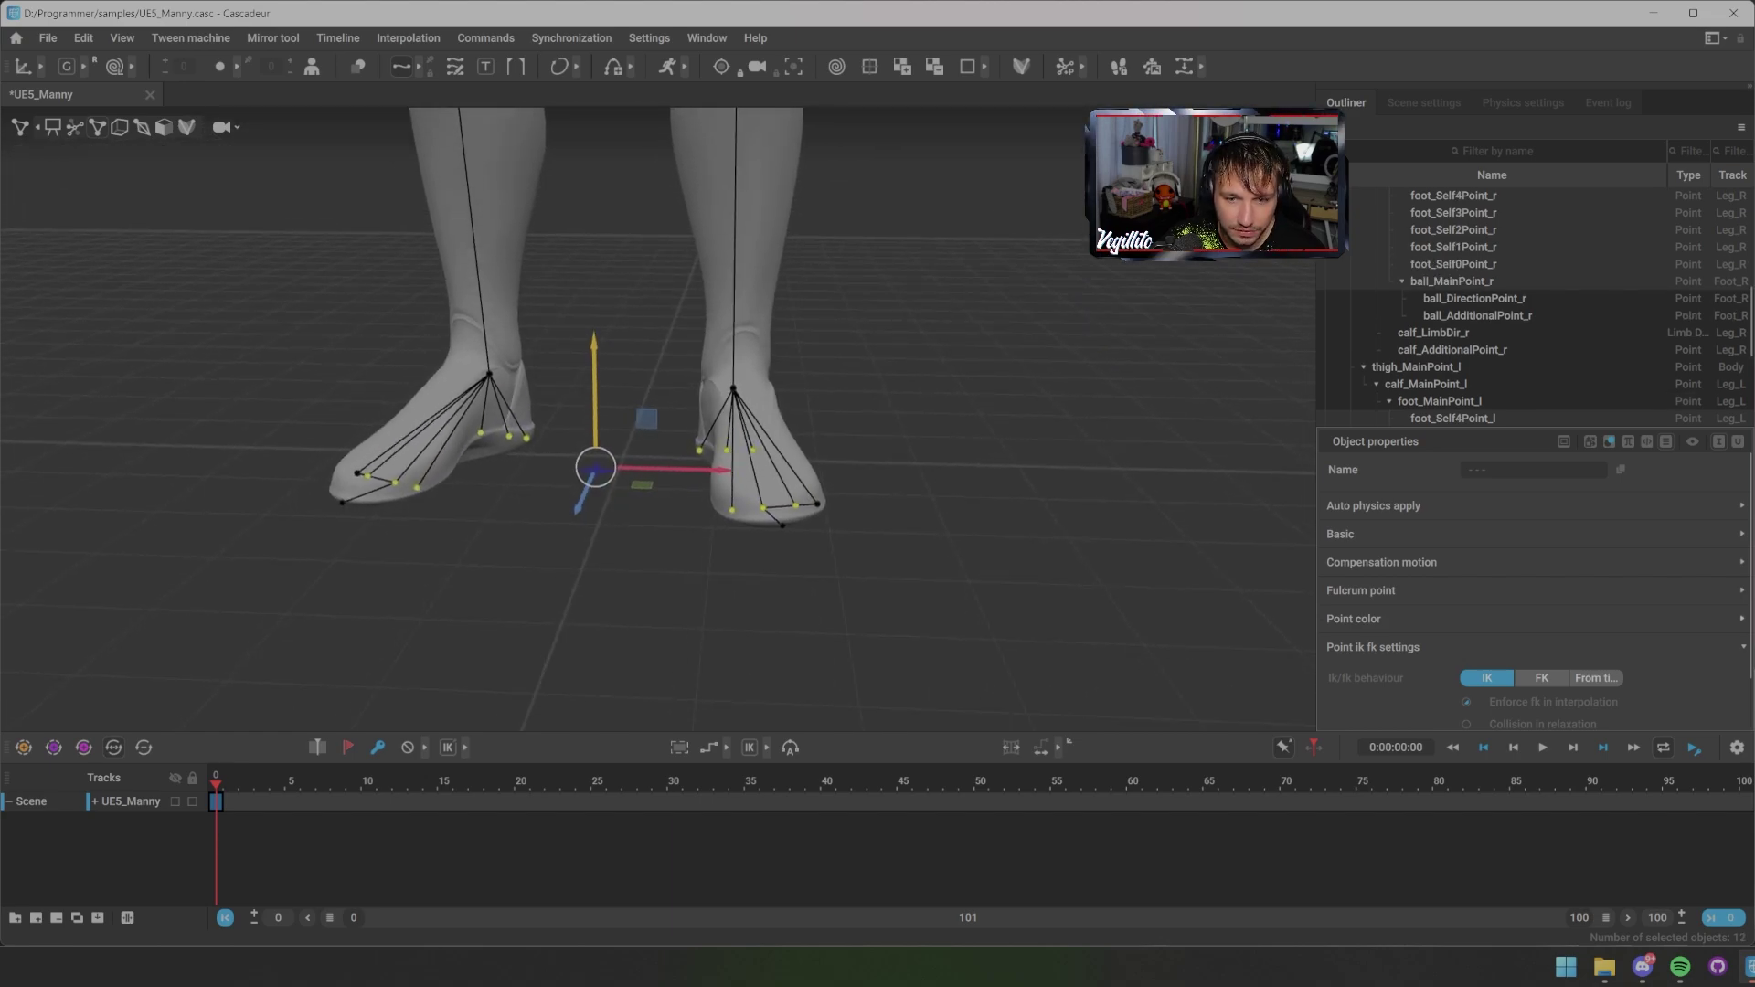
pyautogui.keyDown('alt'); pyautogui.moveTo(585, 585); pyautogui.dragTo(600, 558); pyautogui.keyUp('alt')
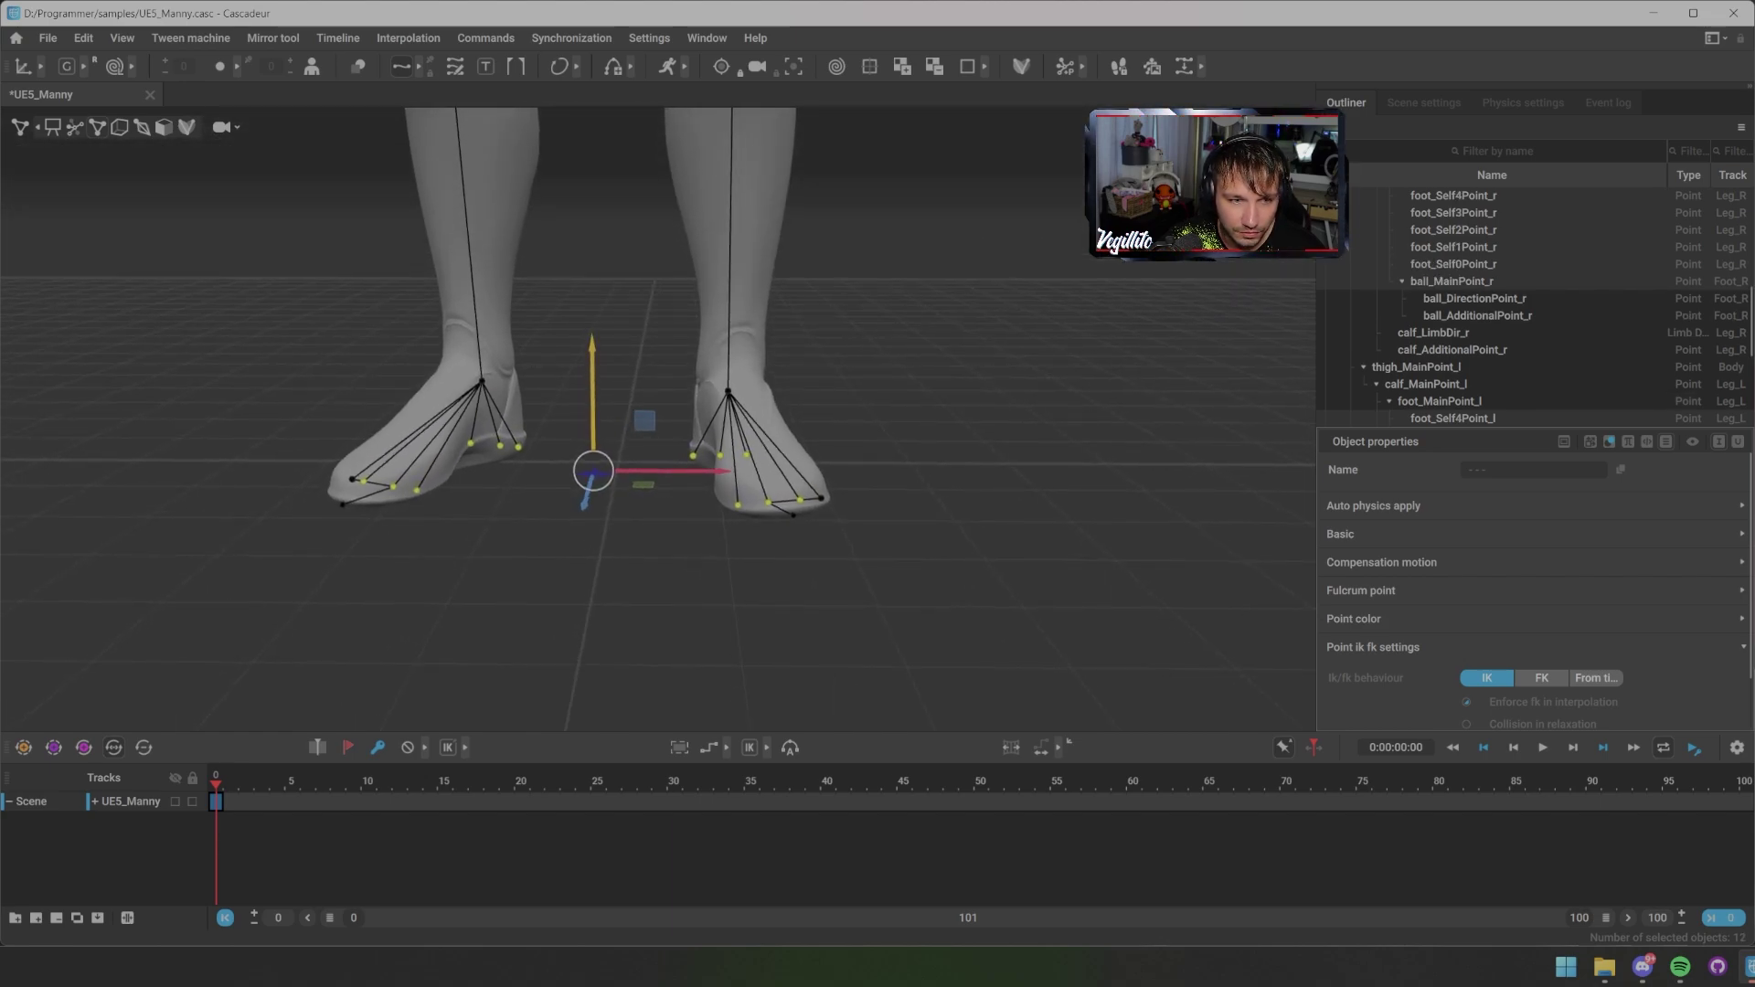
pyautogui.scroll(-1, 1535, 594)
pyautogui.scroll(-2, 1536, 594)
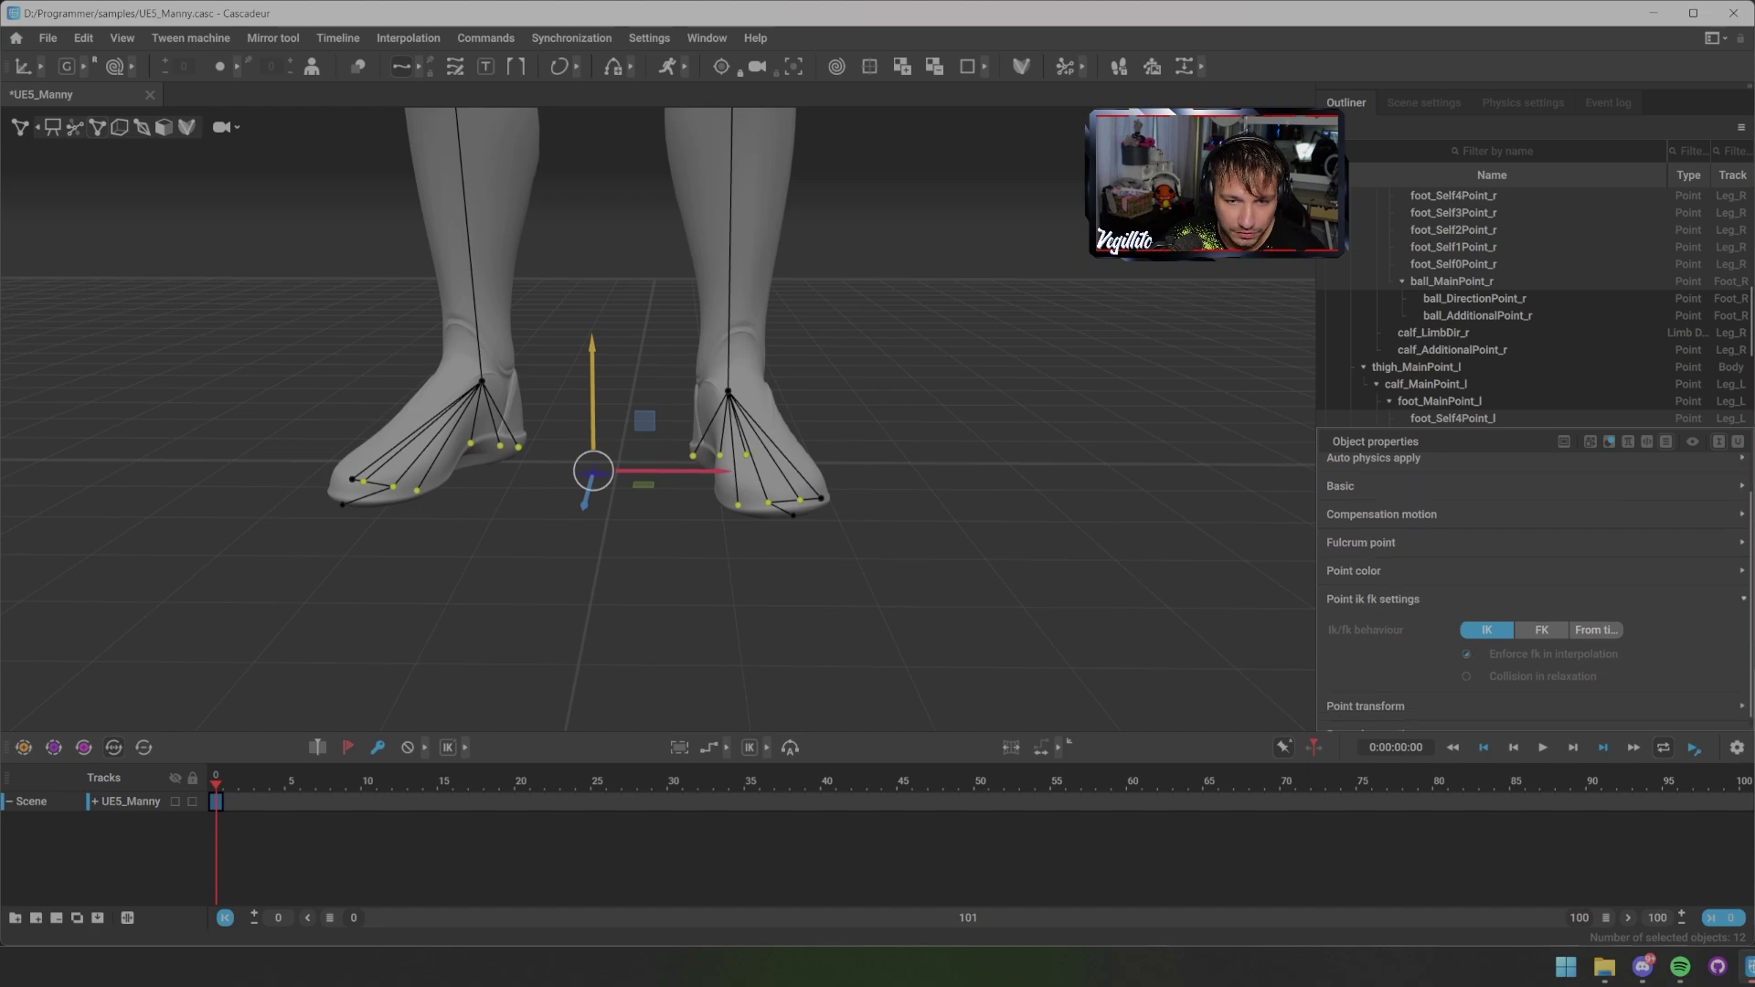
pyautogui.click(1535, 599)
pyautogui.click(1373, 647)
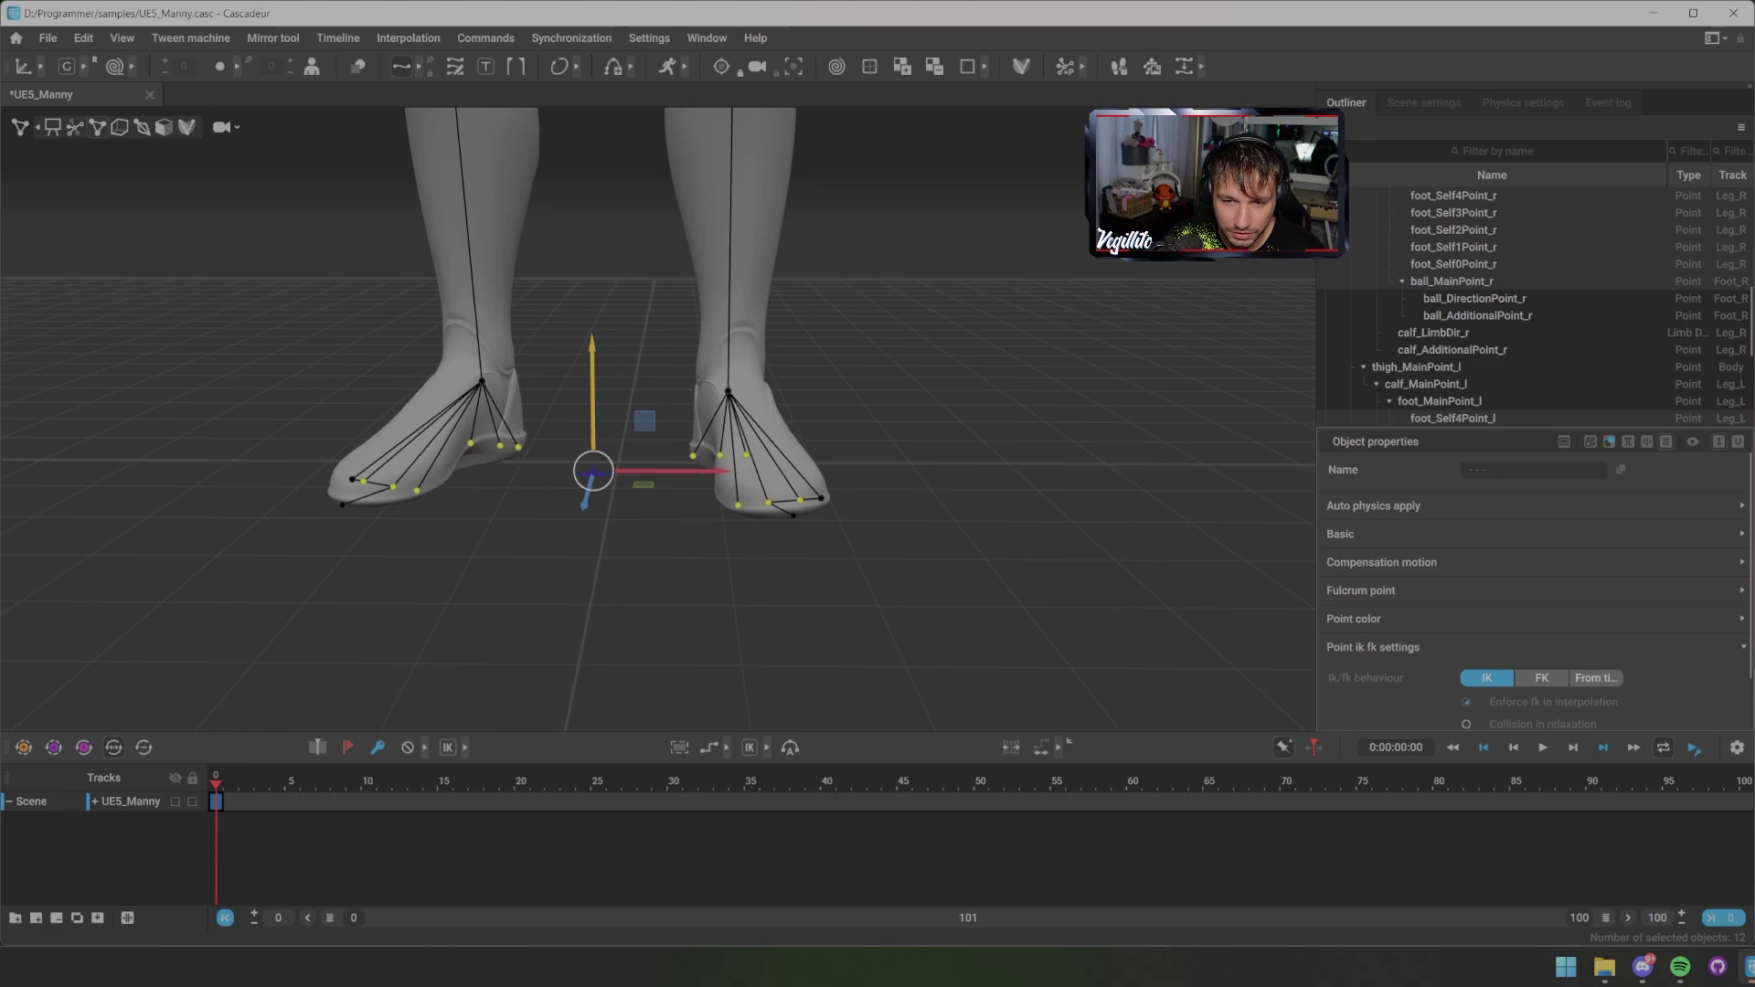
pyautogui.scroll(-3, 1476, 590)
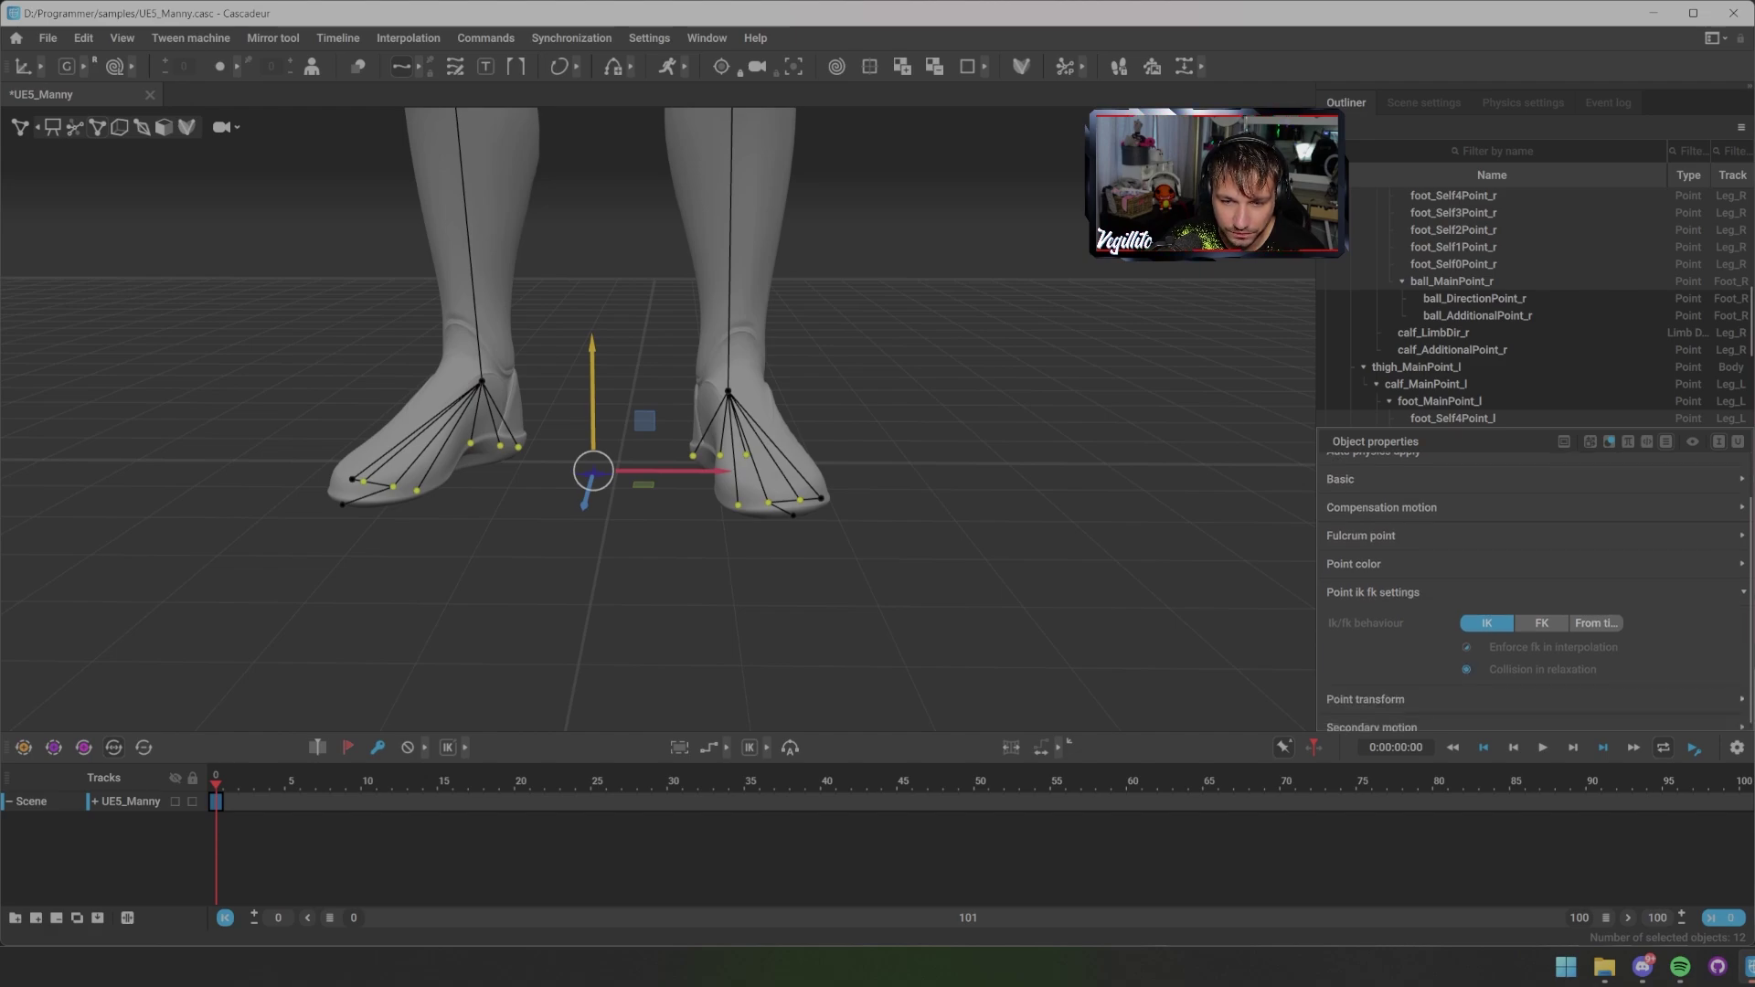
# Step: Check the point IK/FK settings of the inner and outer ball points on the left foot
pyautogui.click(913, 584)
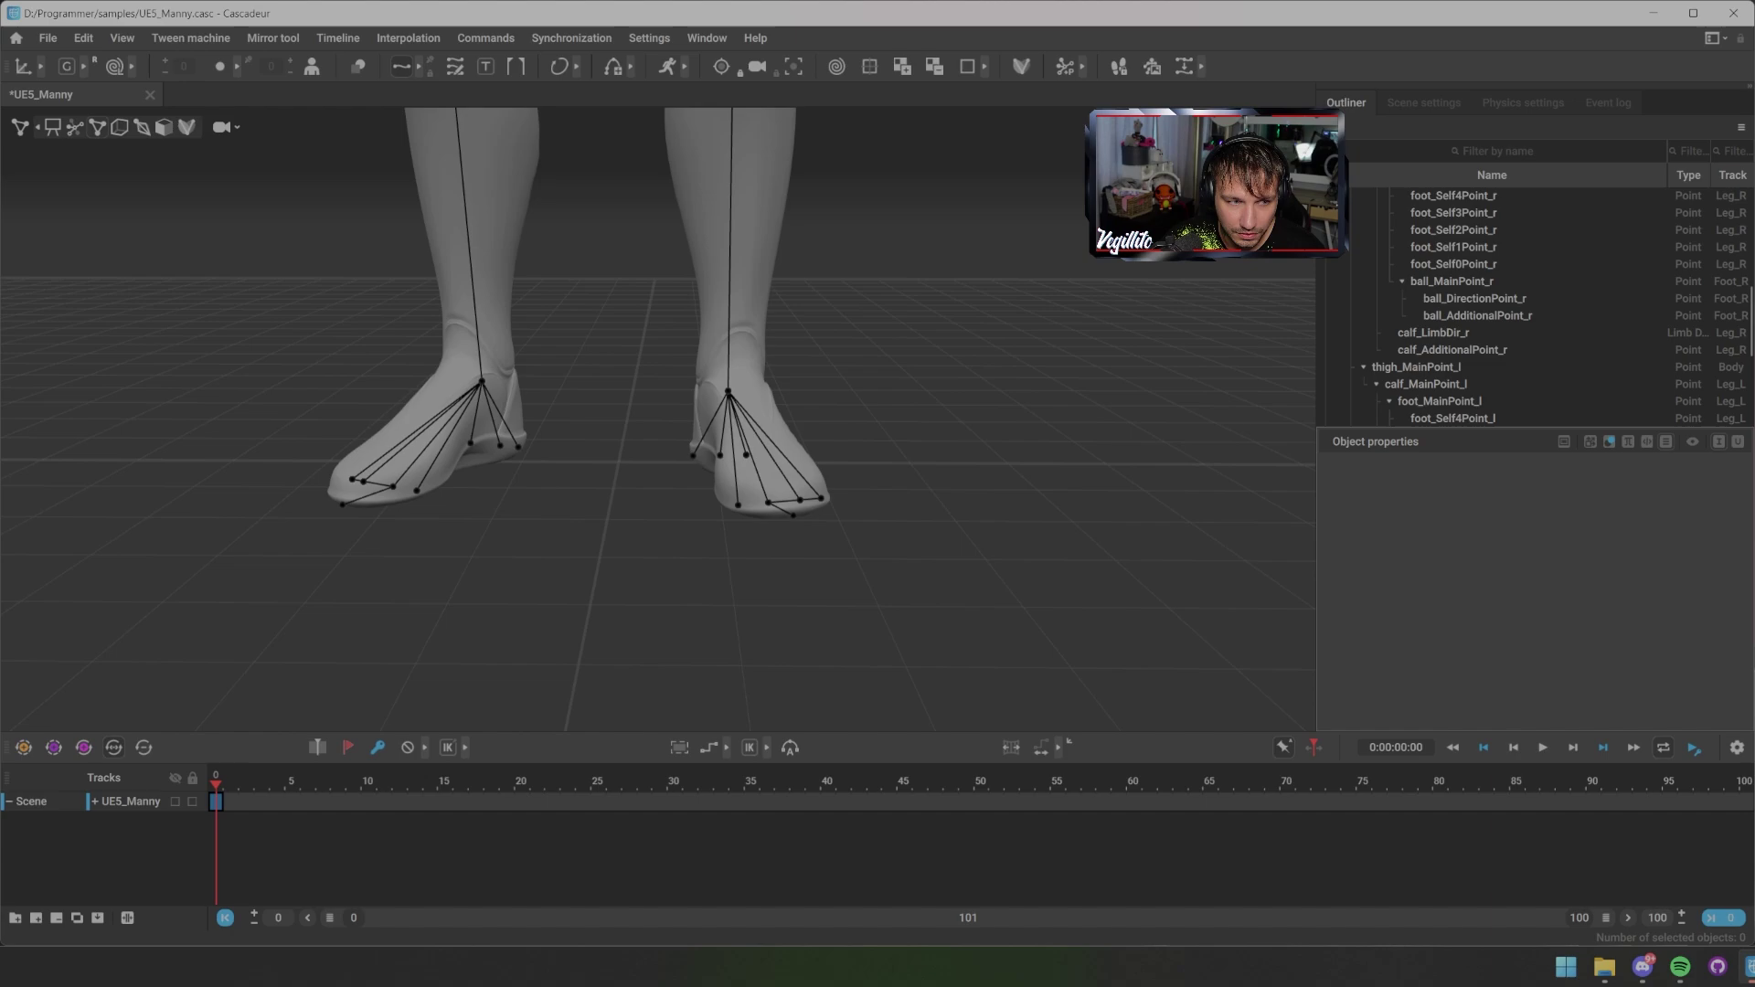
pyautogui.click(738, 505)
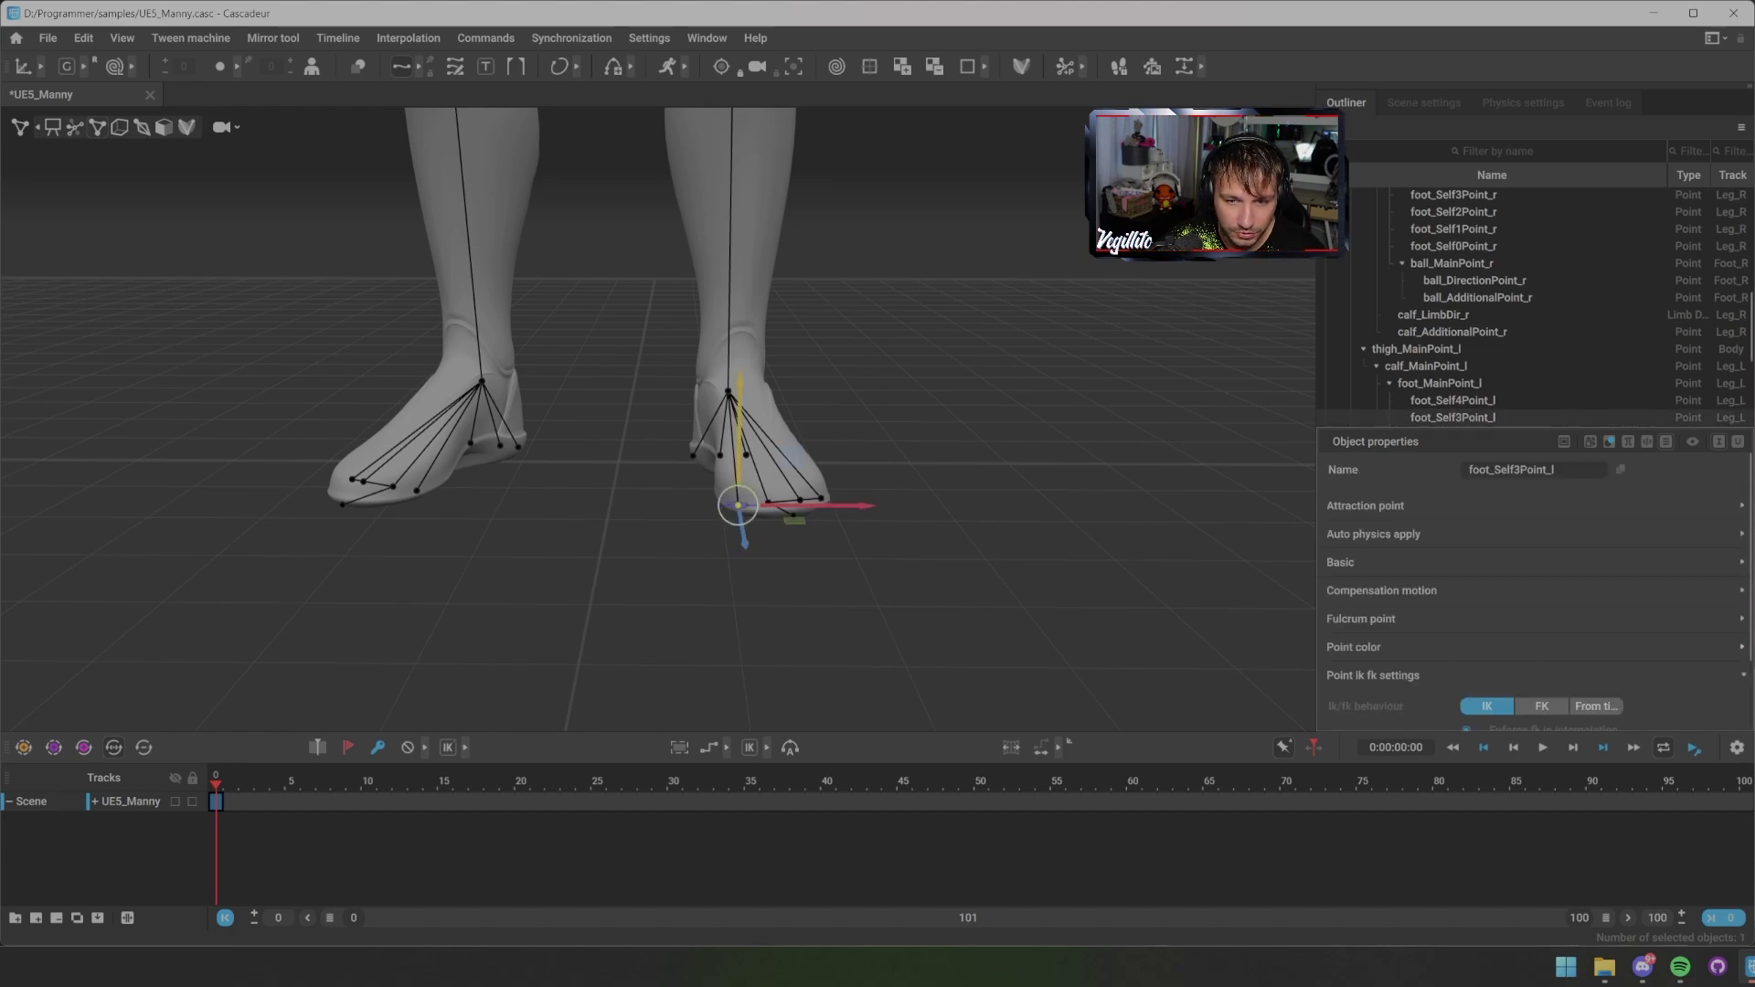
pyautogui.scroll(-3, 1499, 594)
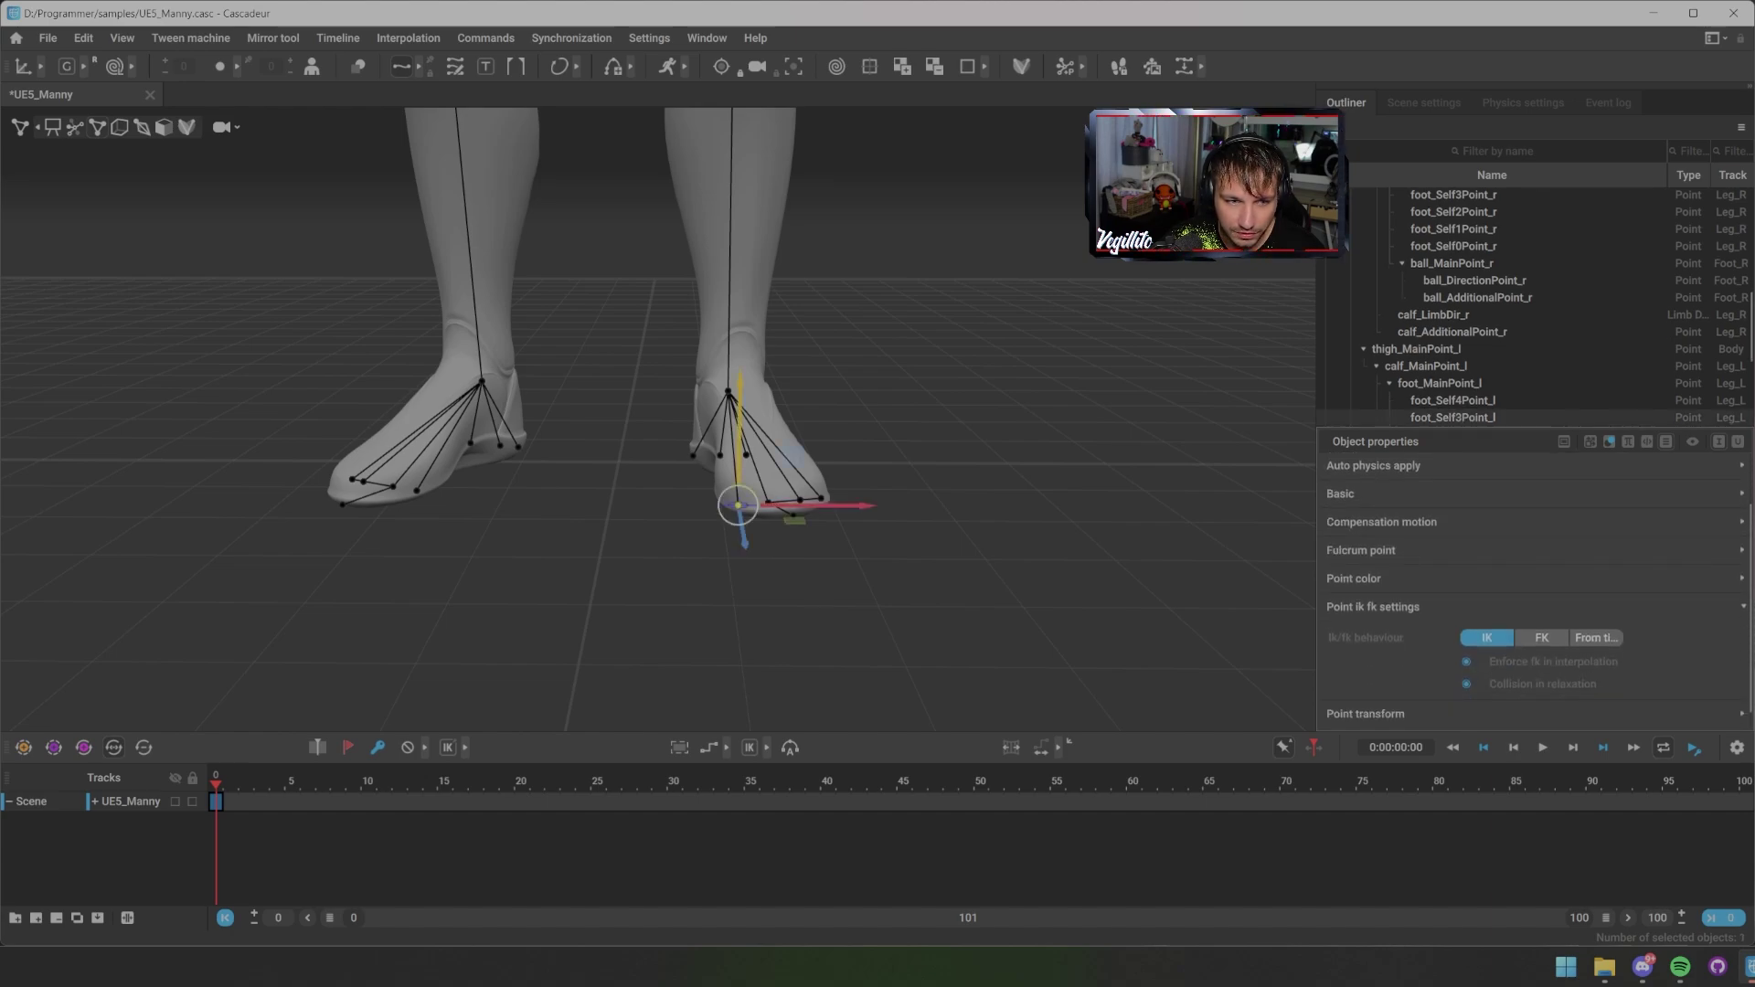
pyautogui.click(800, 500)
pyautogui.scroll(-2, 1536, 594)
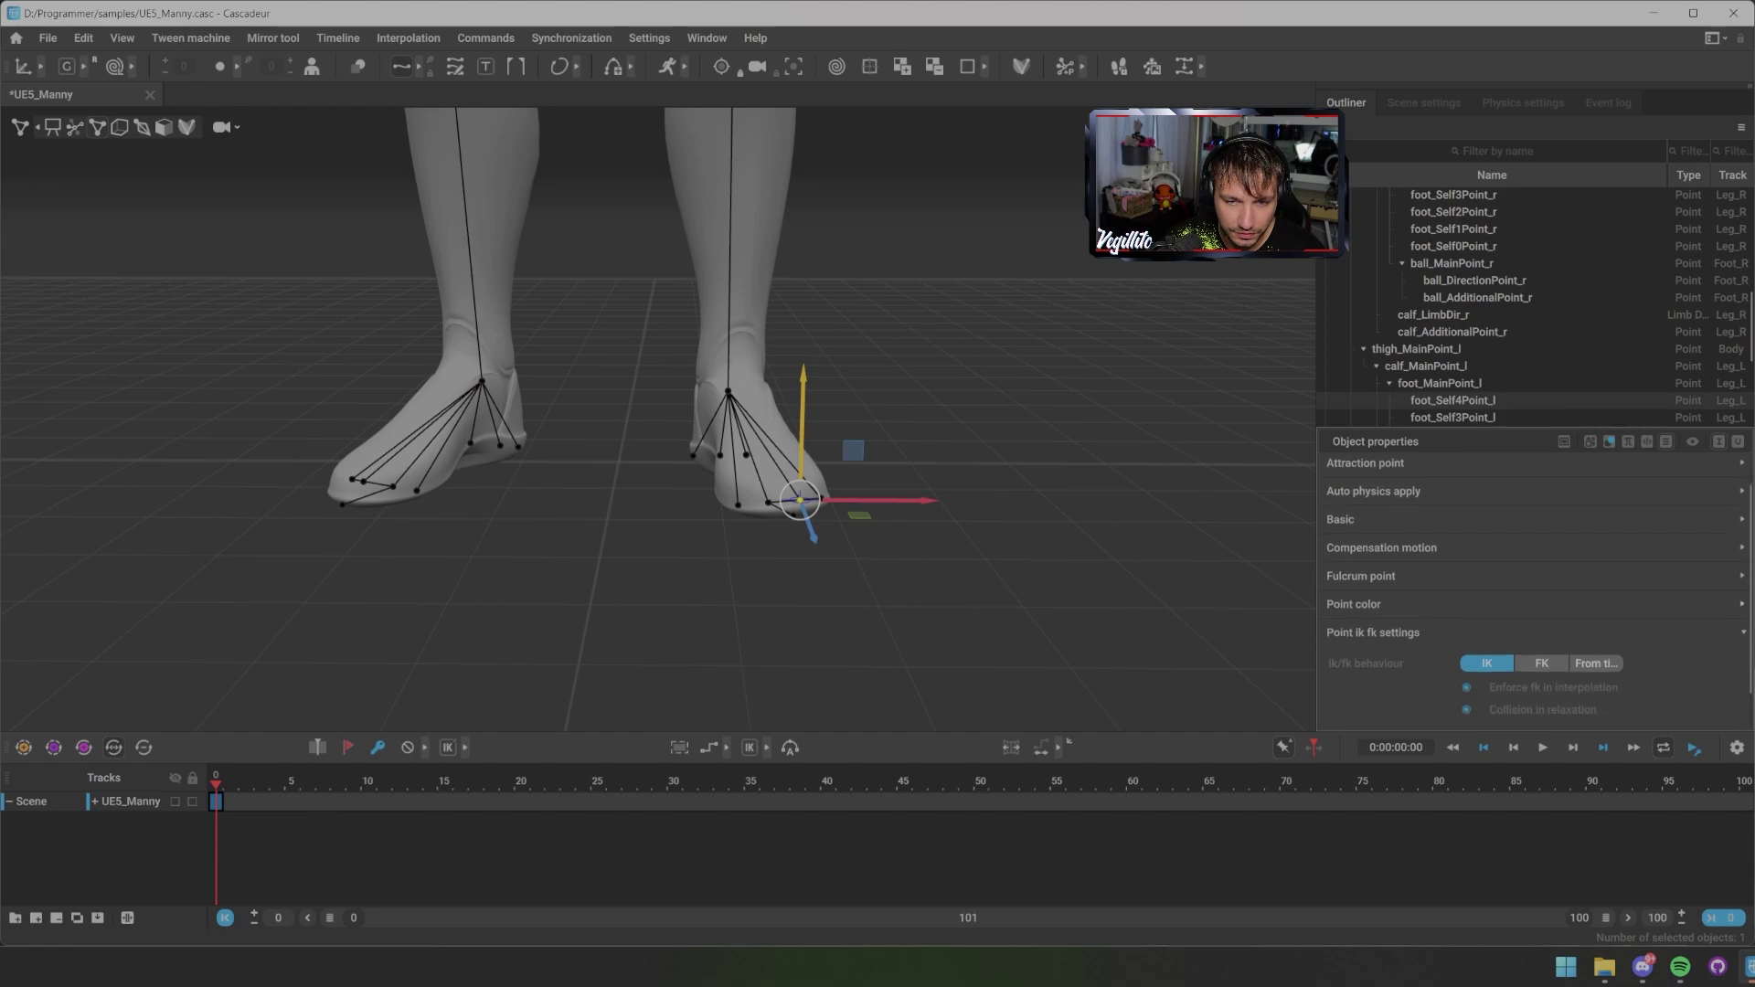
pyautogui.click(932, 585)
# Step: Switch to the auto-posing controllers and deactivate the left foot's toe controllers
pyautogui.keyDown('alt'); pyautogui.moveTo(877, 548); pyautogui.dragTo(1095, 585, button='middle'); pyautogui.keyUp('alt')
pyautogui.keyDown('alt'); pyautogui.moveTo(859, 512); pyautogui.dragTo(941, 461); pyautogui.keyUp('alt')
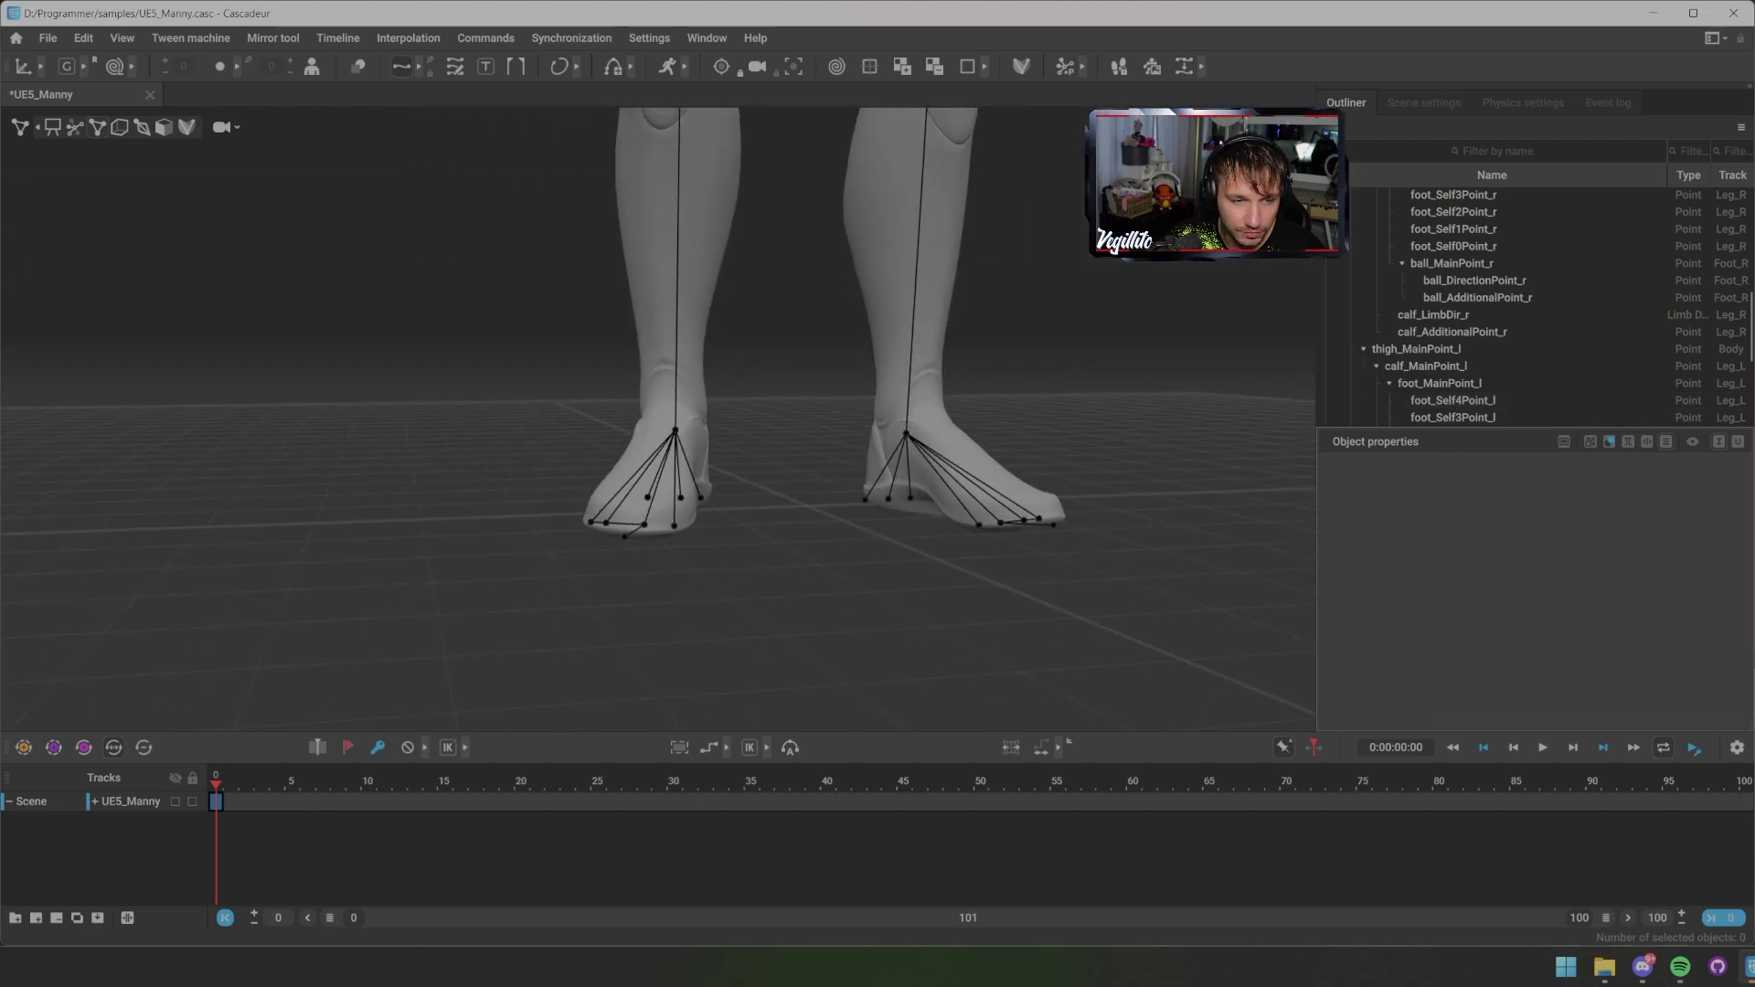
pyautogui.press('1')
pyautogui.press('2')
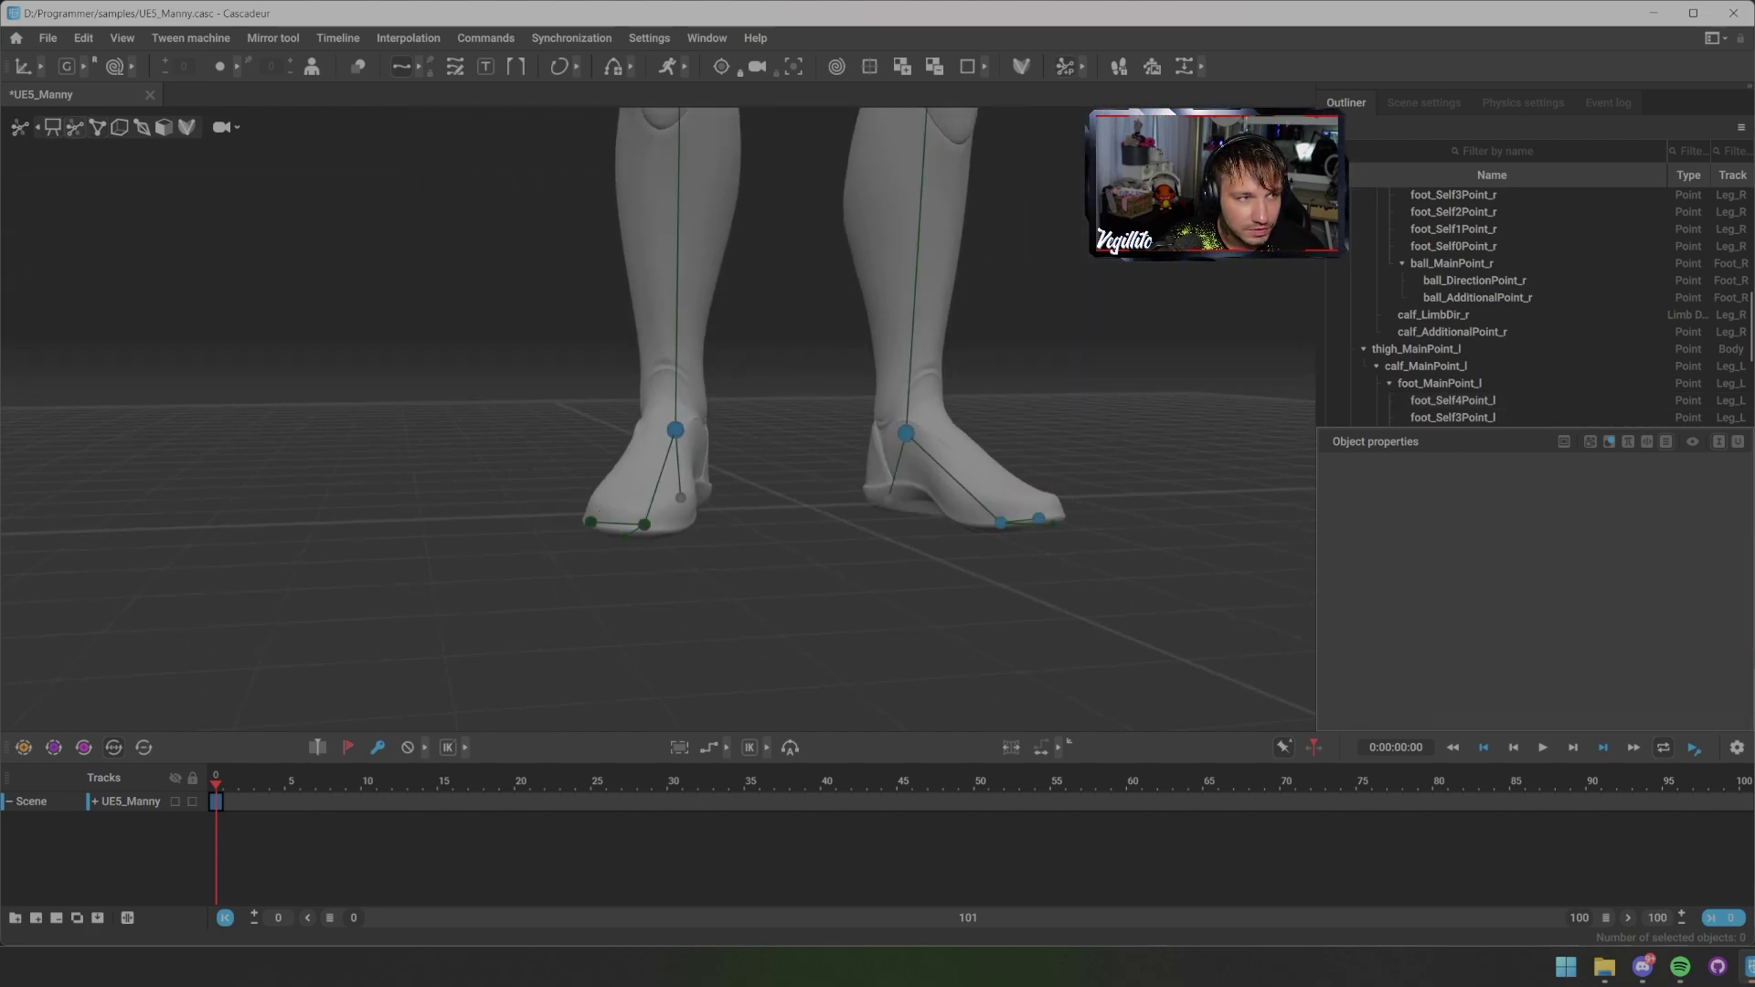
pyautogui.keyDown('alt'); pyautogui.moveTo(822, 512); pyautogui.dragTo(699, 498); pyautogui.keyUp('alt')
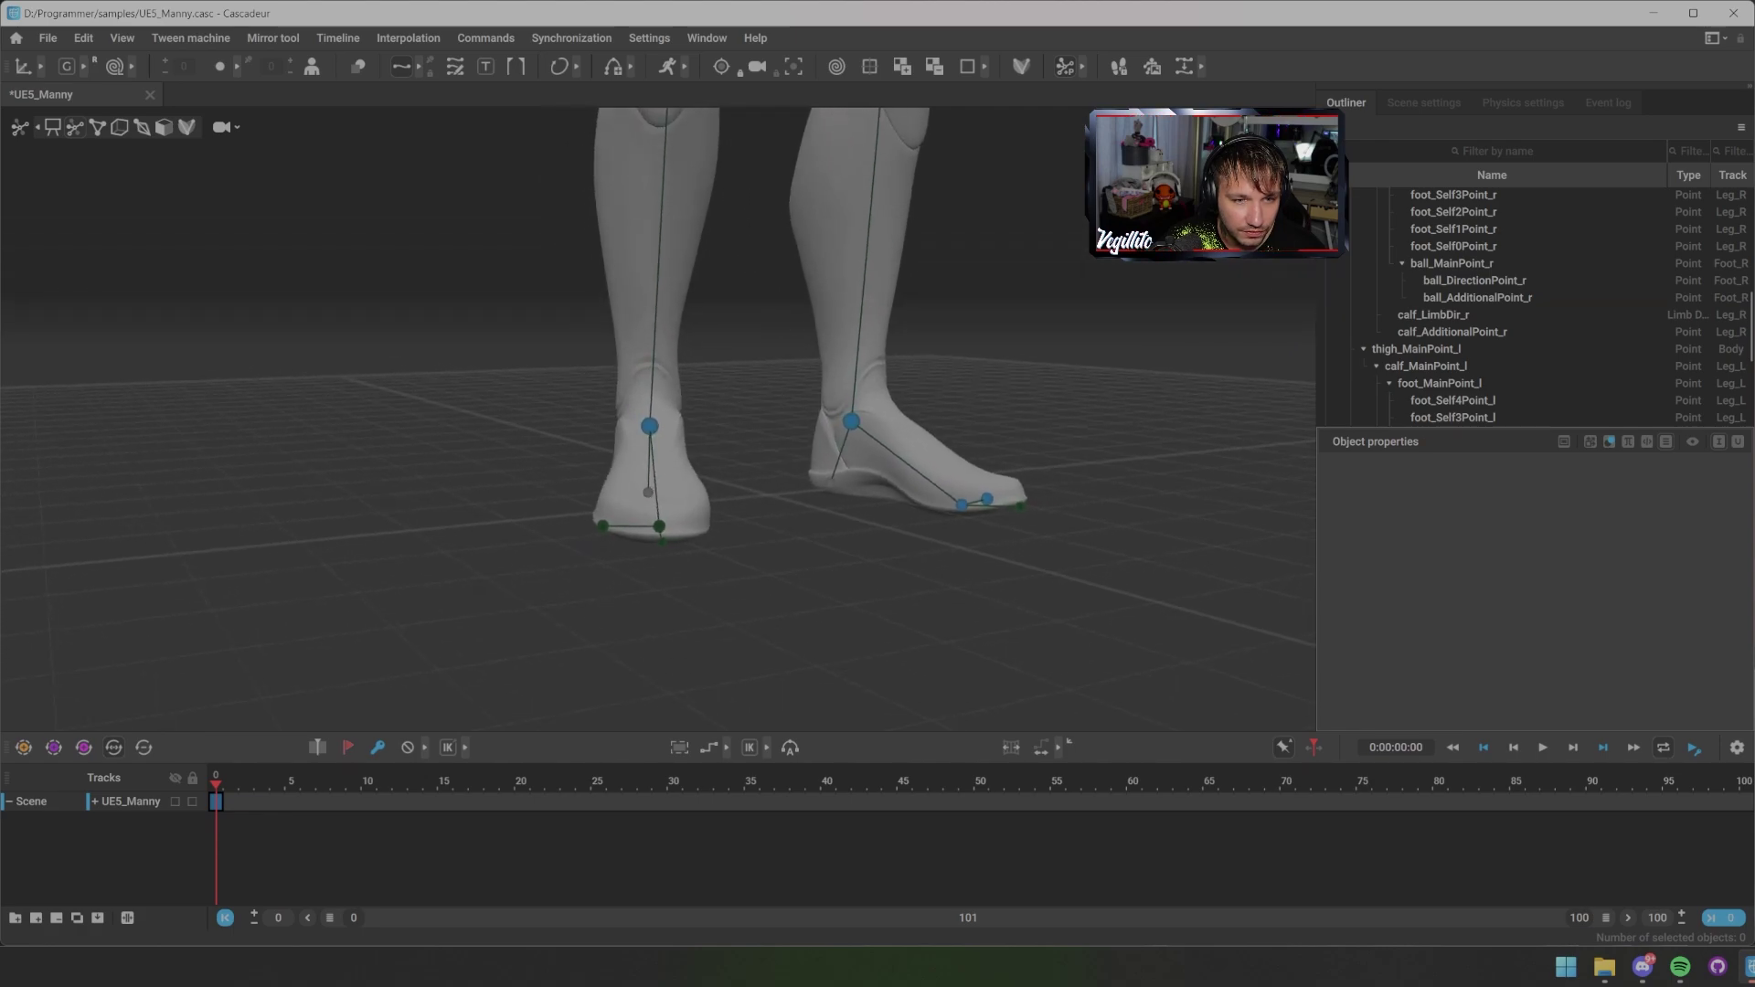
pyautogui.moveTo(965, 488); pyautogui.dragTo(946, 483)
pyautogui.press('r')
pyautogui.click(1033, 567)
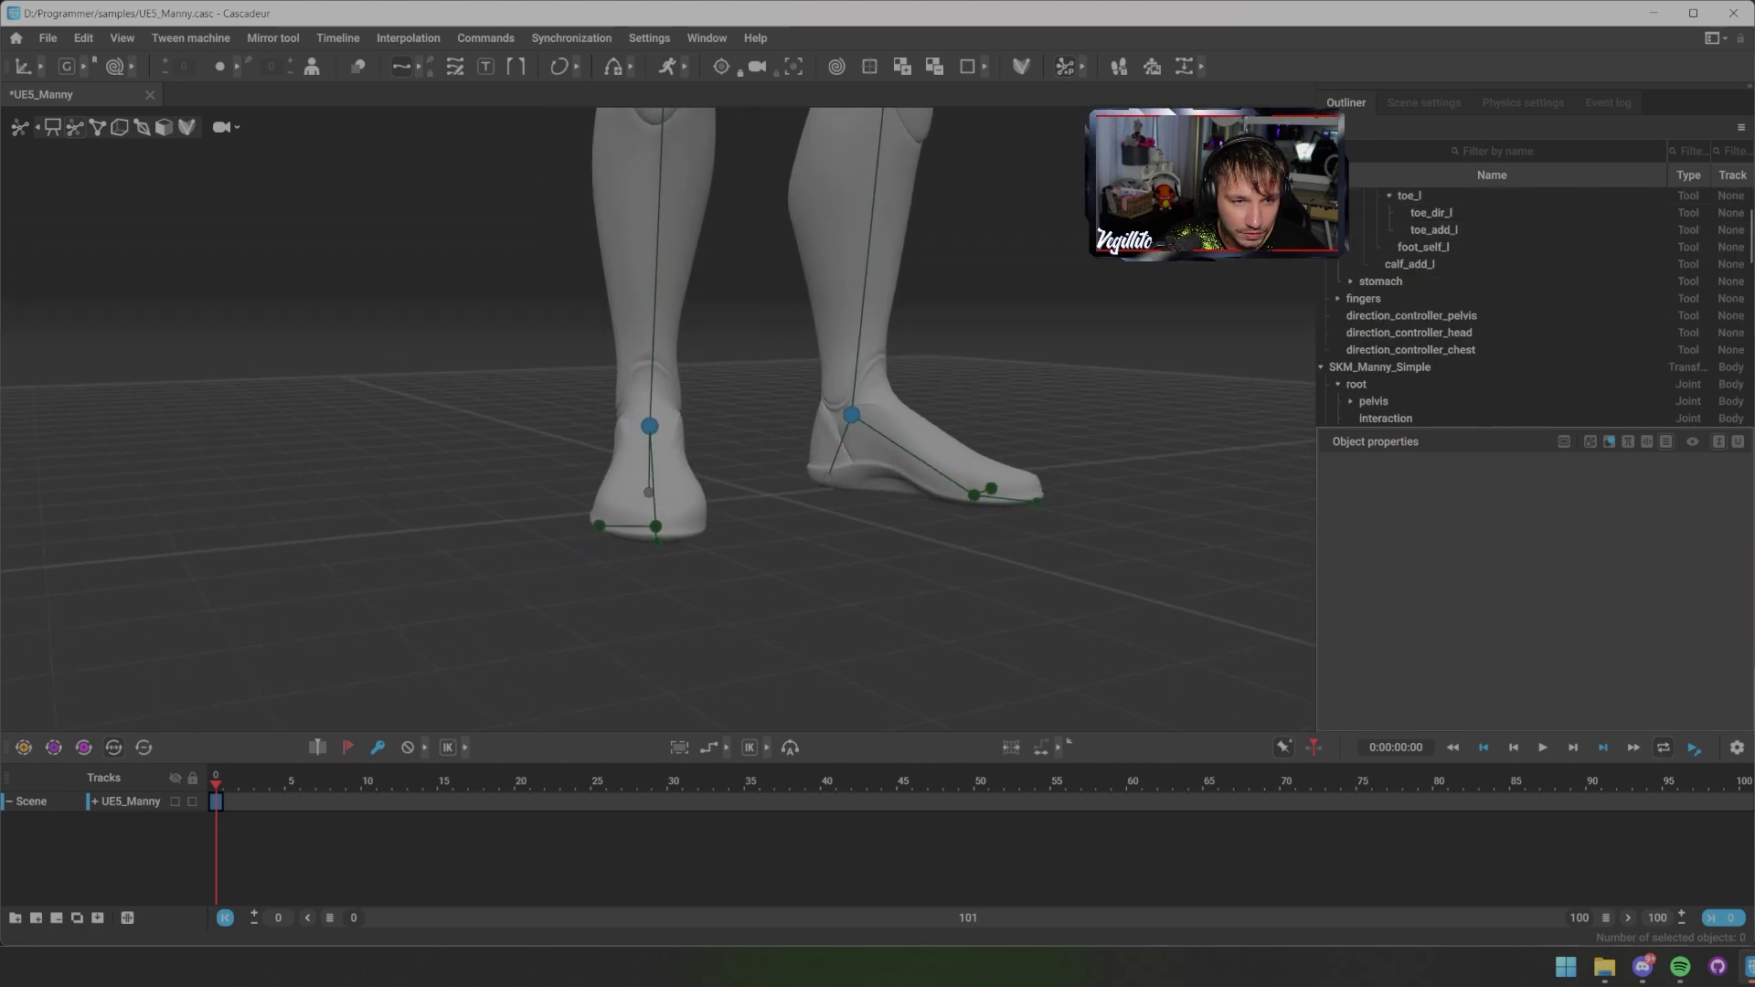
# Step: Try tilting the left foot against the floor by moving its additional toe controller toe_add_l
pyautogui.keyDown('alt'); pyautogui.moveTo(1024, 558); pyautogui.dragTo(882, 530); pyautogui.keyUp('alt')
pyautogui.click(1081, 533)
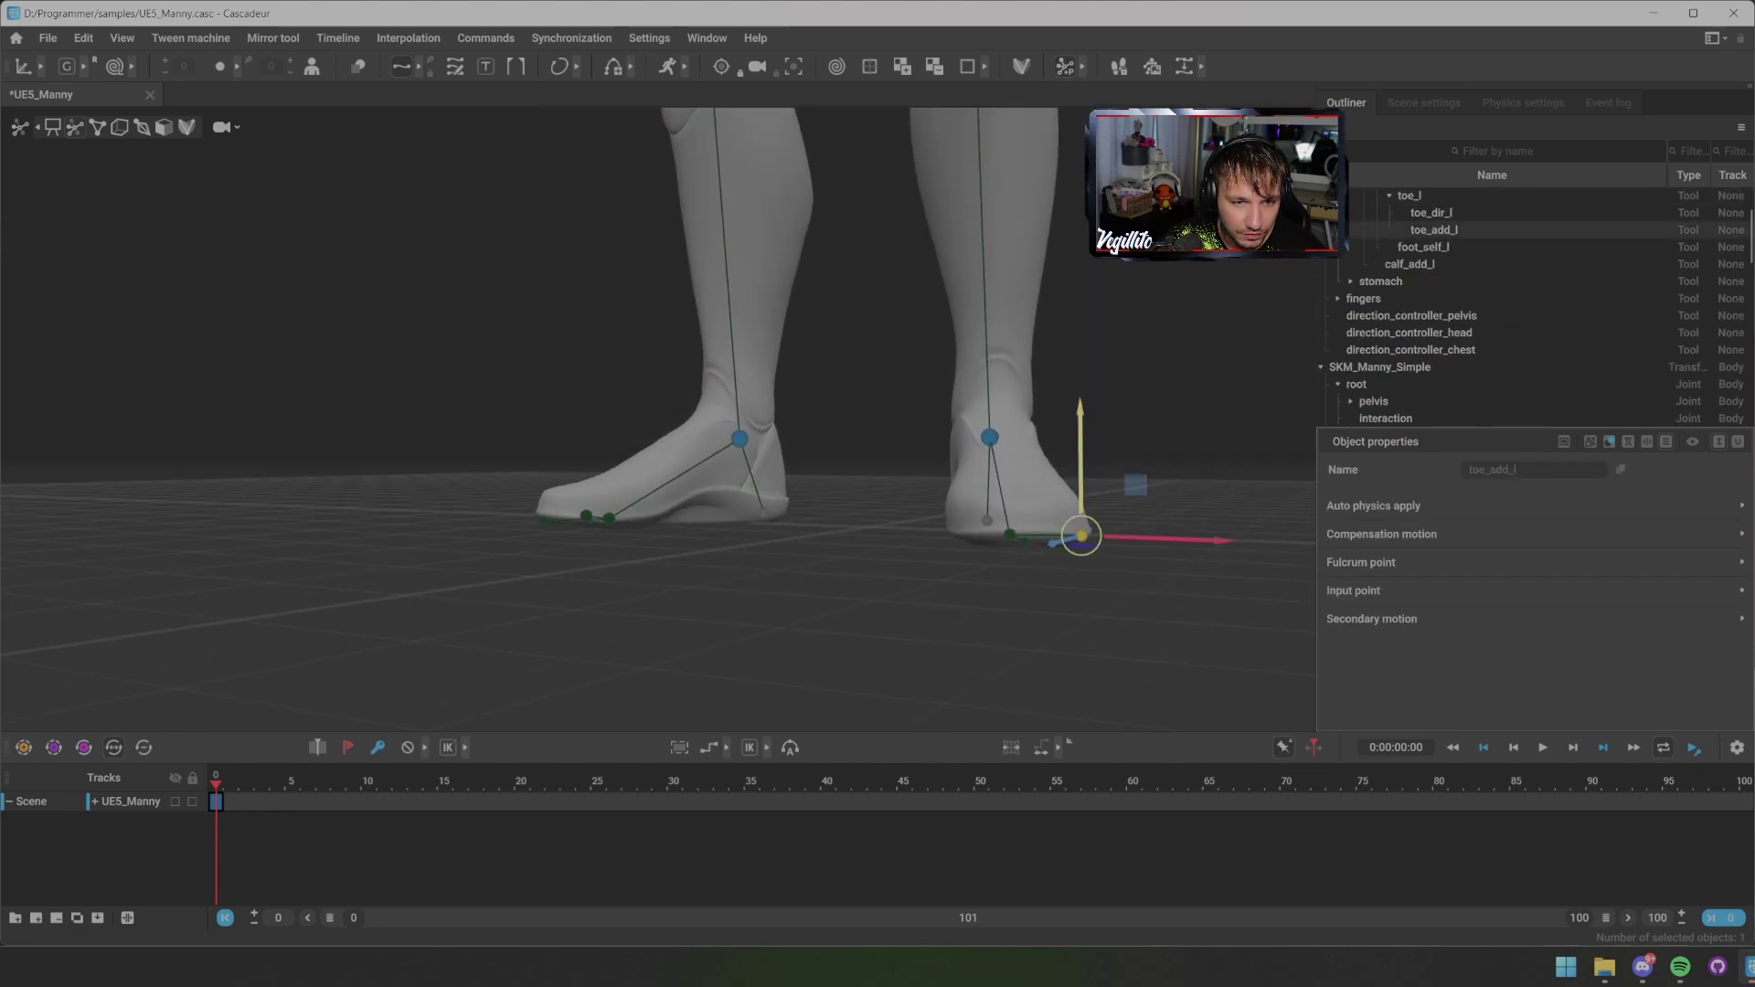
pyautogui.moveTo(1077, 529); pyautogui.dragTo(1190, 484)
pyautogui.scroll(5, 658, 418)
pyautogui.keyDown('alt'); pyautogui.moveTo(914, 548); pyautogui.dragTo(658, 443, button='middle'); pyautogui.keyUp('alt')
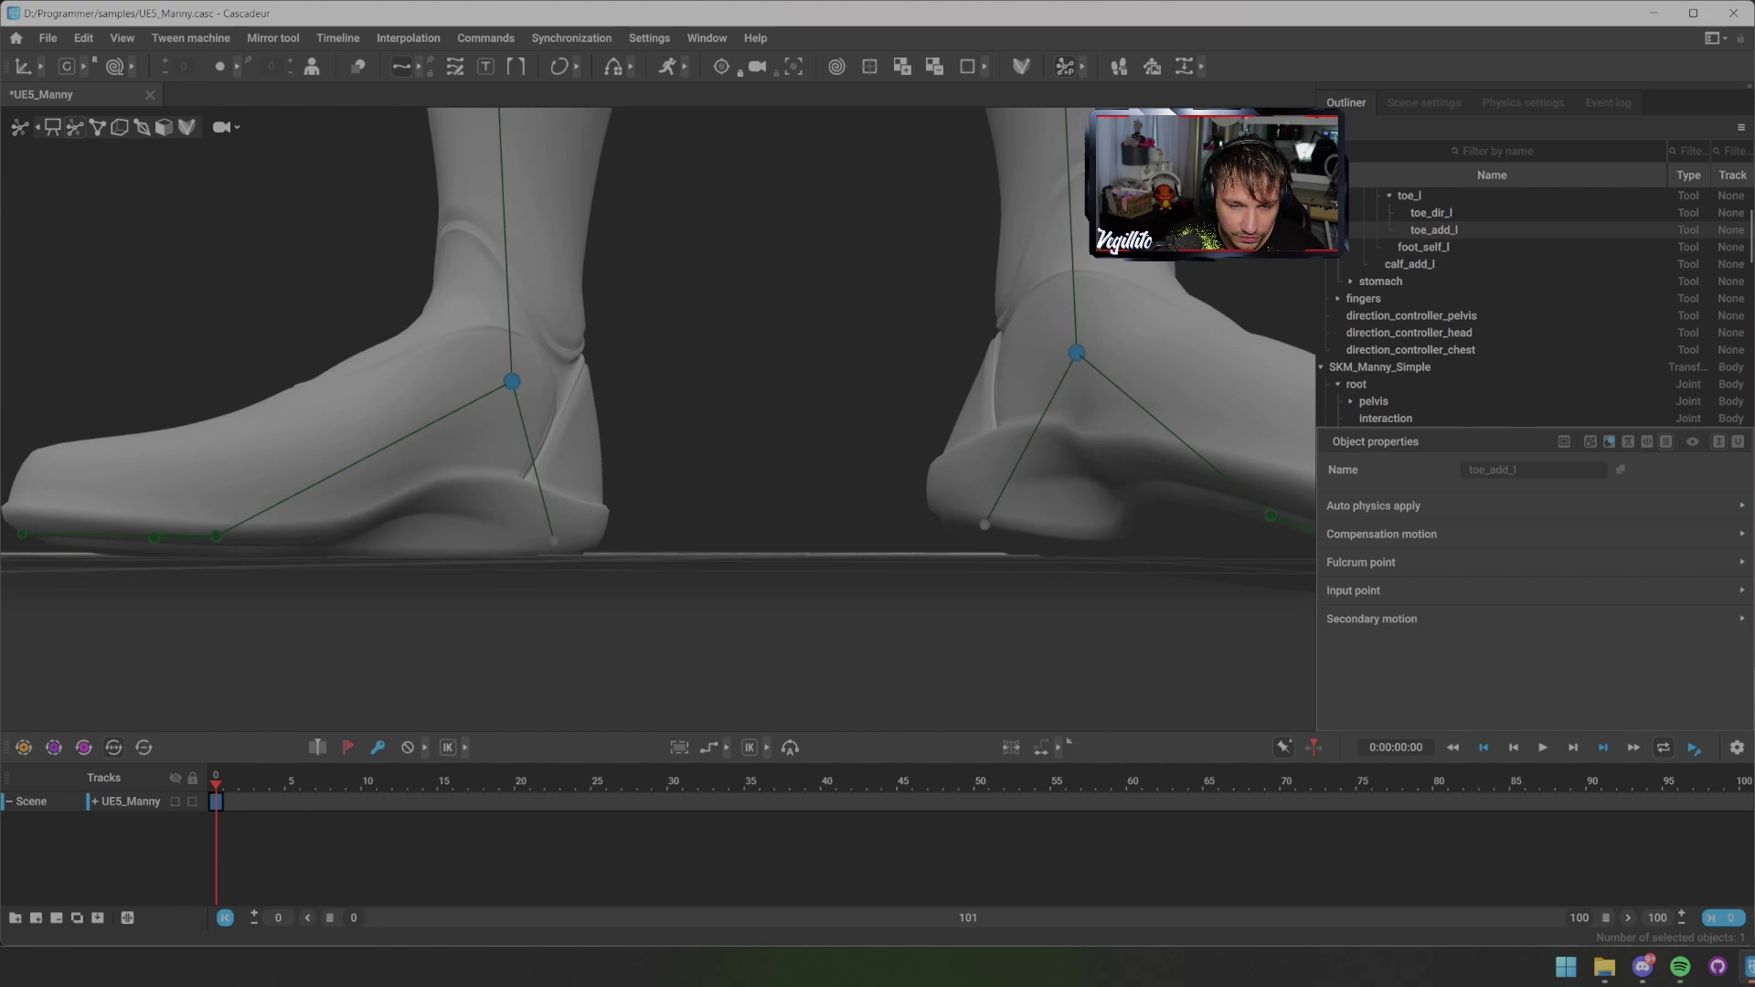
pyautogui.keyDown('alt'); pyautogui.moveTo(658, 443); pyautogui.dragTo(699, 401); pyautogui.keyUp('alt')
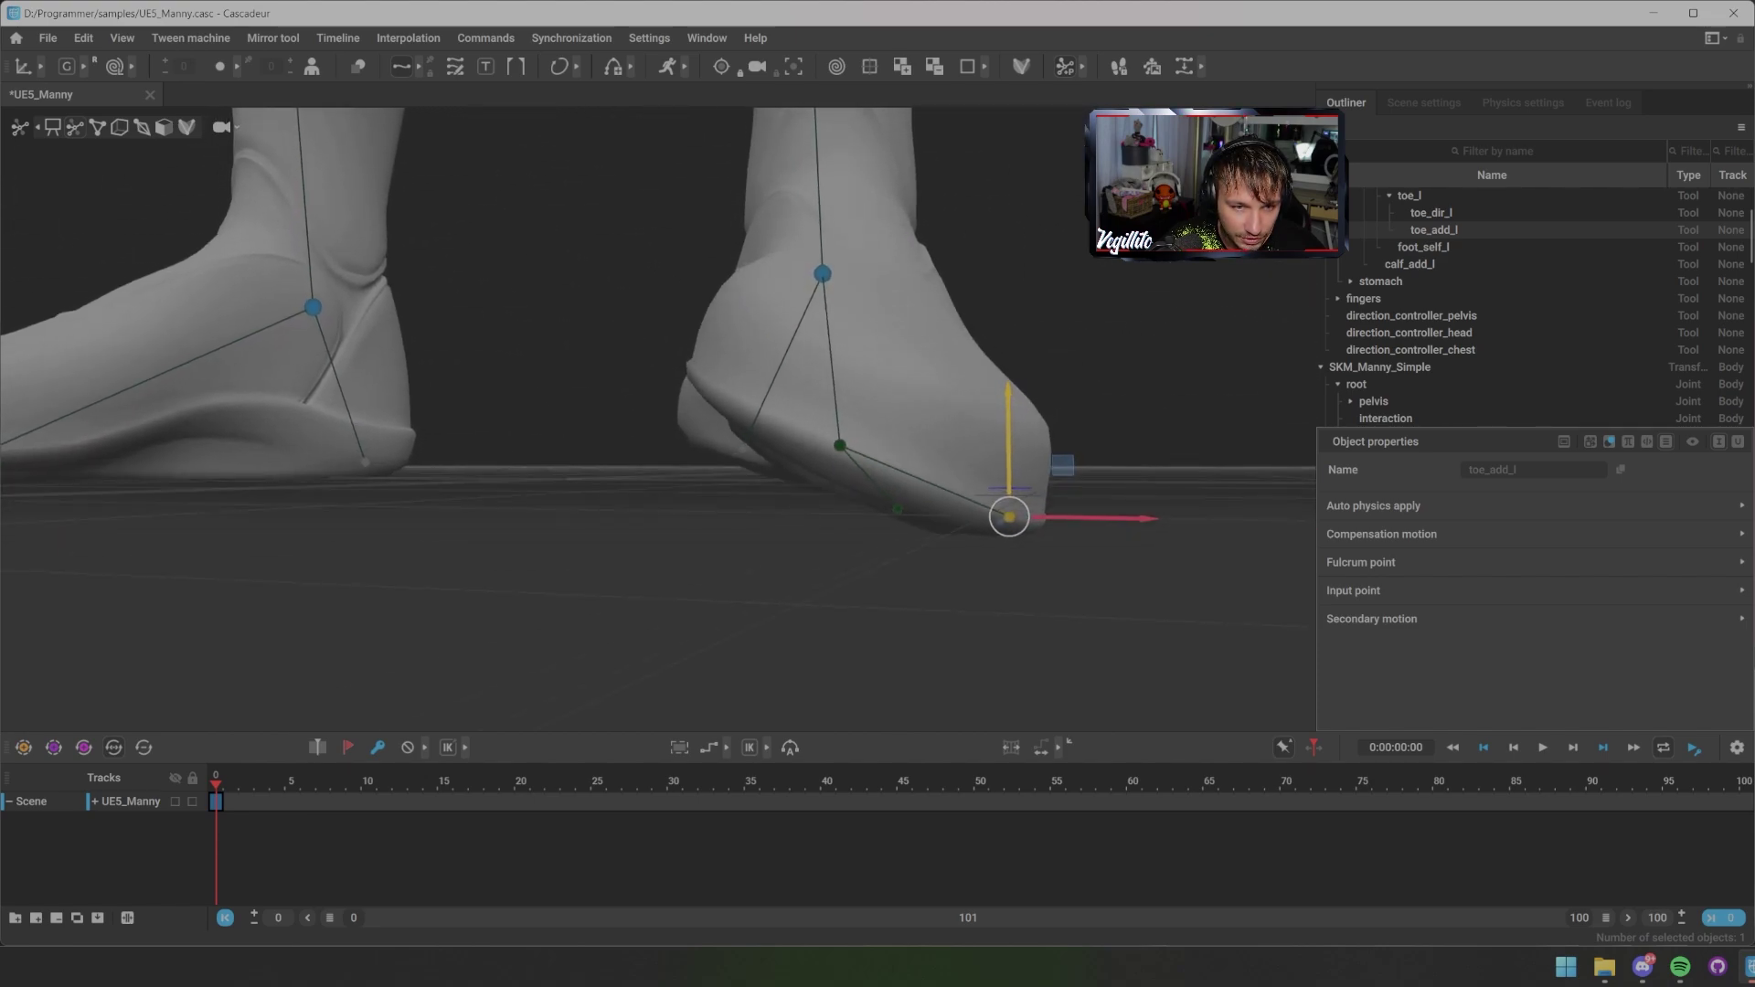
pyautogui.moveTo(1009, 518); pyautogui.dragTo(841, 439)
# Step: Move the pelvis controller sideways along X, away from the centre of the scene
pyautogui.scroll(-5, 719, 437)
pyautogui.press('e')
pyautogui.scroll(-8, 786, 503)
pyautogui.keyDown('alt'); pyautogui.moveTo(841, 438); pyautogui.dragTo(850, 498, button='middle'); pyautogui.keyUp('alt')
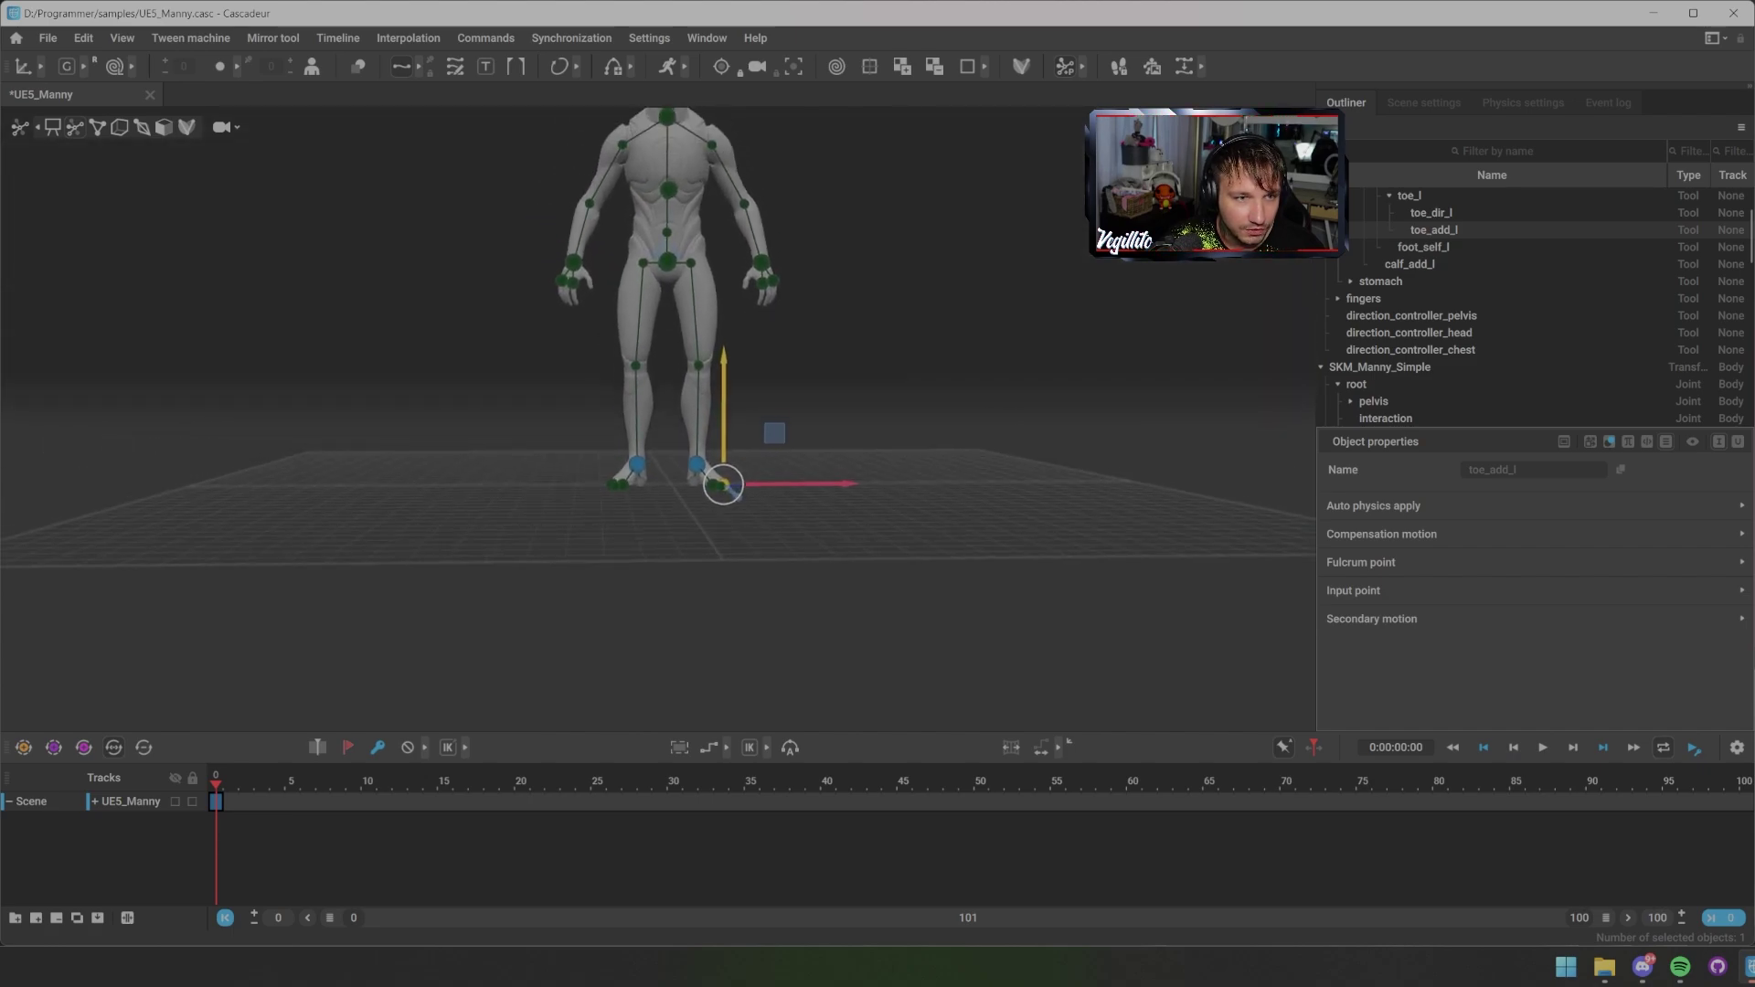
pyautogui.click(667, 263)
pyautogui.moveTo(667, 263); pyautogui.dragTo(464, 263)
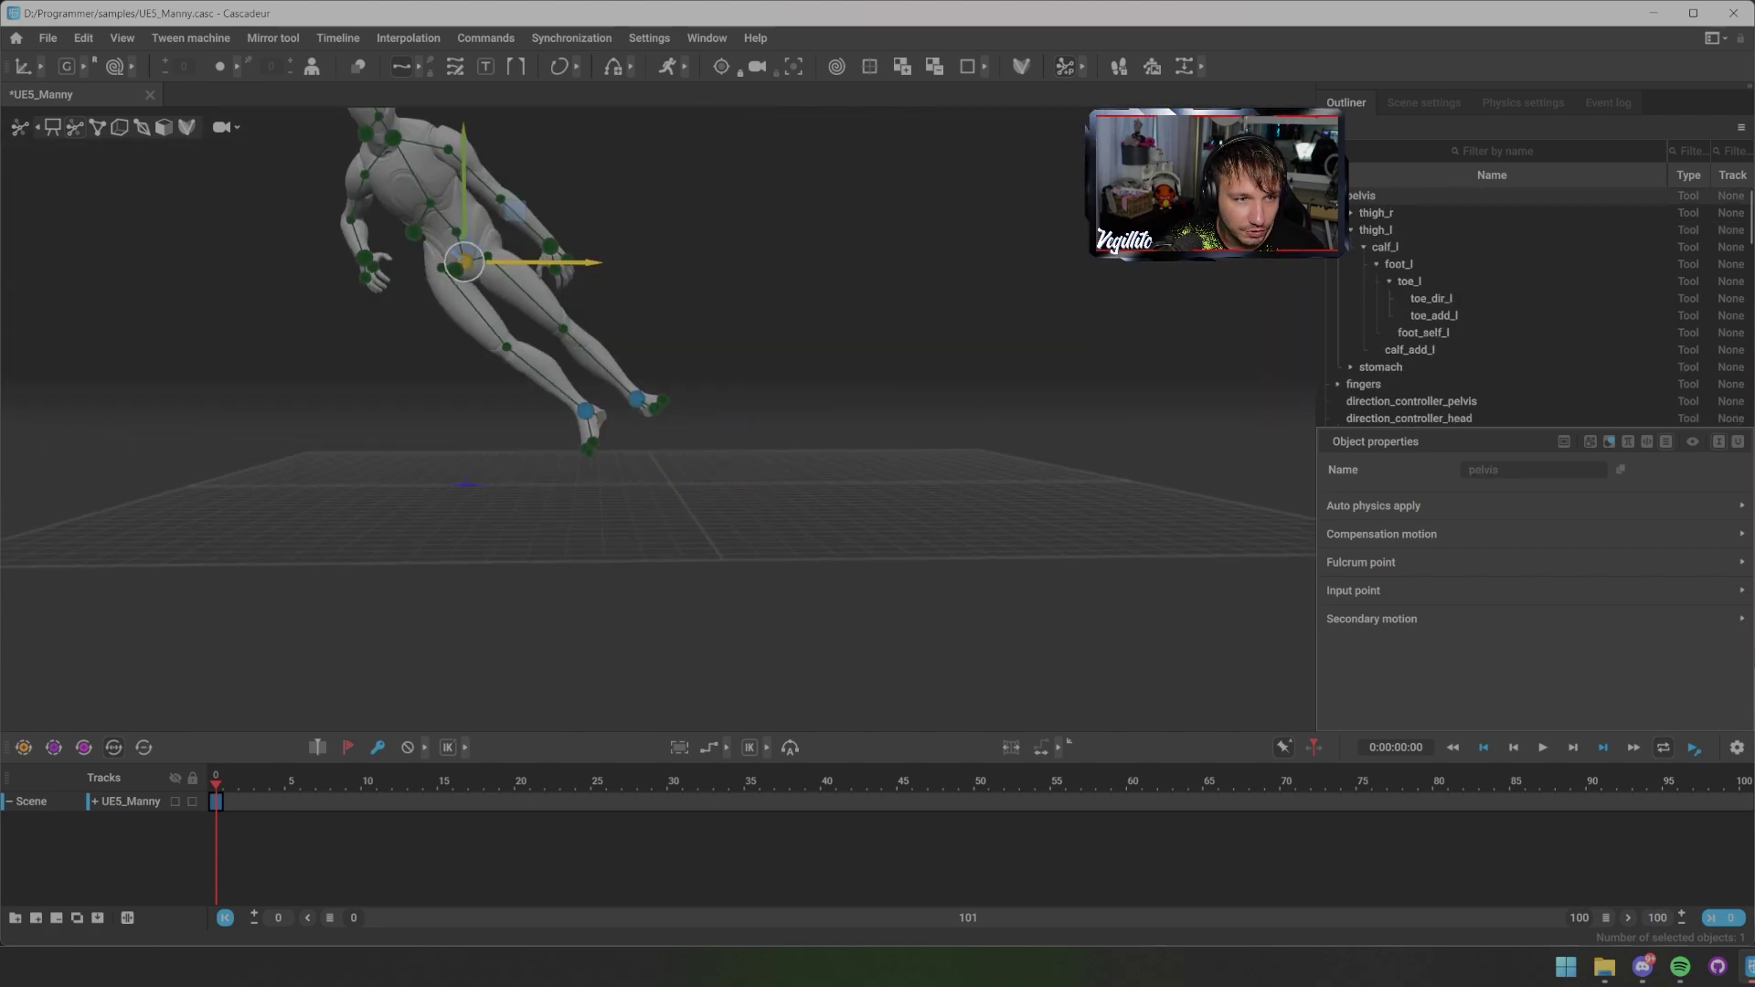
# Step: Display the joints and select the root joint to examine its position on the floor relative to the shifted pelvis
pyautogui.click(142, 127)
pyautogui.keyDown('alt'); pyautogui.moveTo(567, 412); pyautogui.dragTo(658, 434); pyautogui.keyUp('alt')
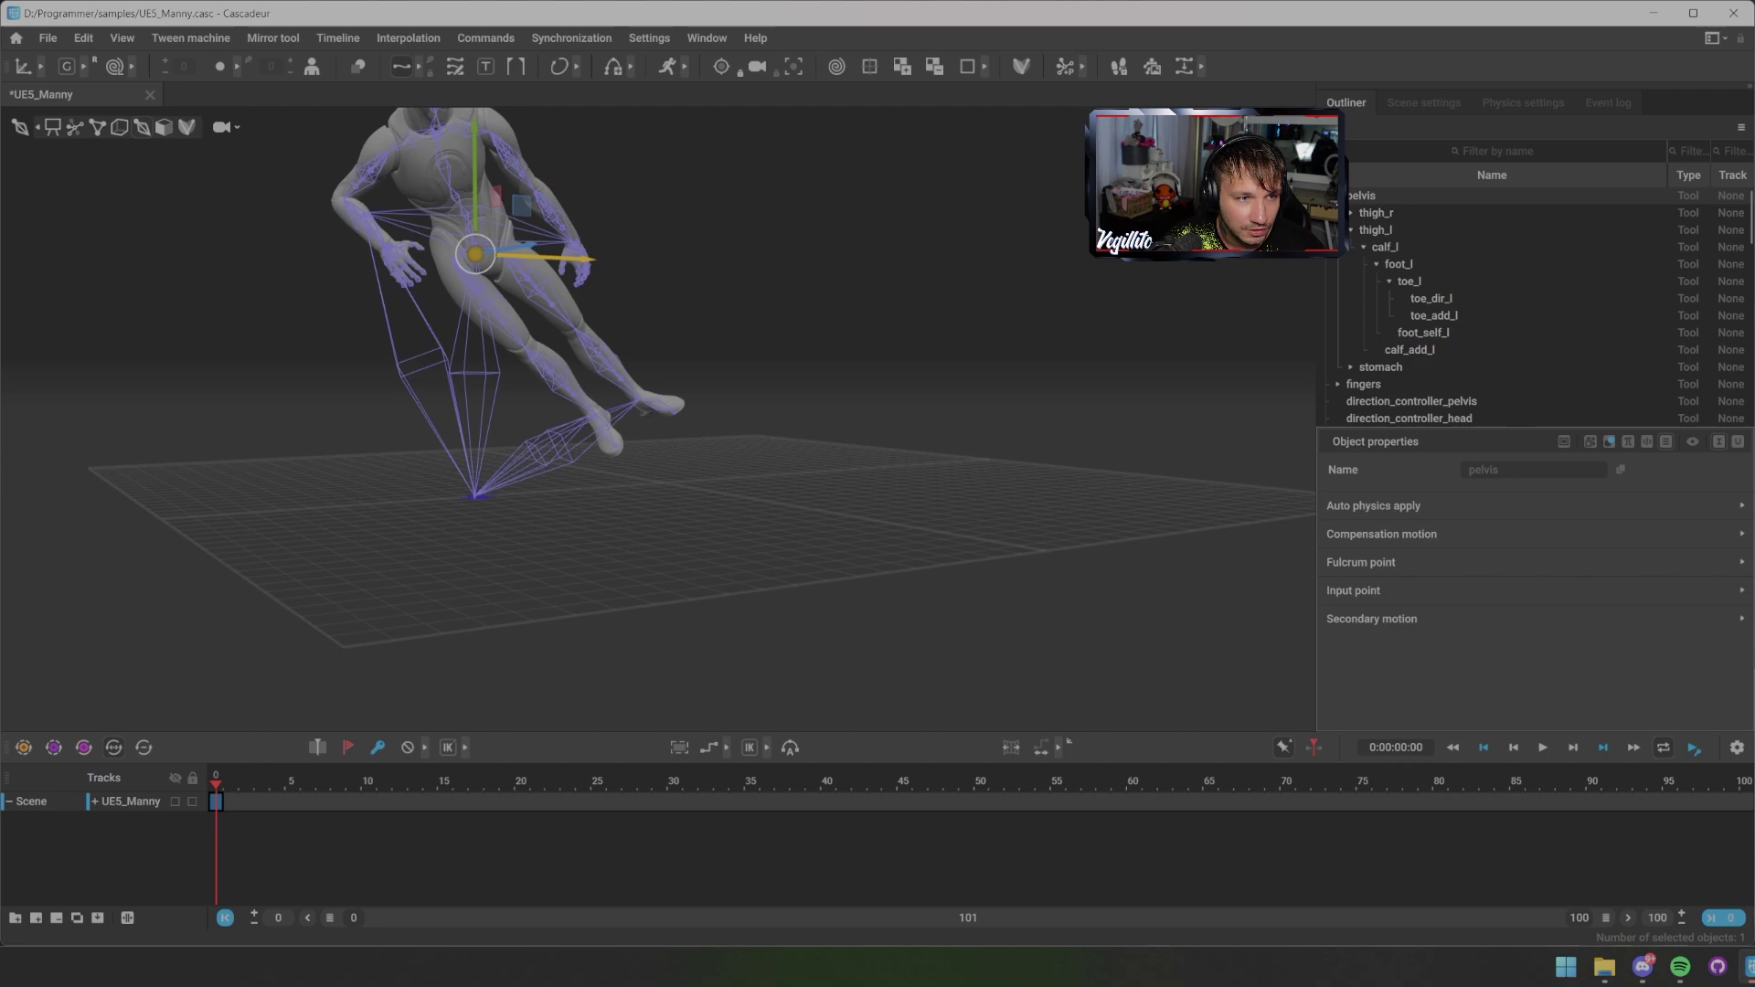
pyautogui.scroll(6, 658, 434)
pyautogui.keyDown('alt'); pyautogui.moveTo(567, 411); pyautogui.dragTo(914, 489, button='middle'); pyautogui.keyUp('alt')
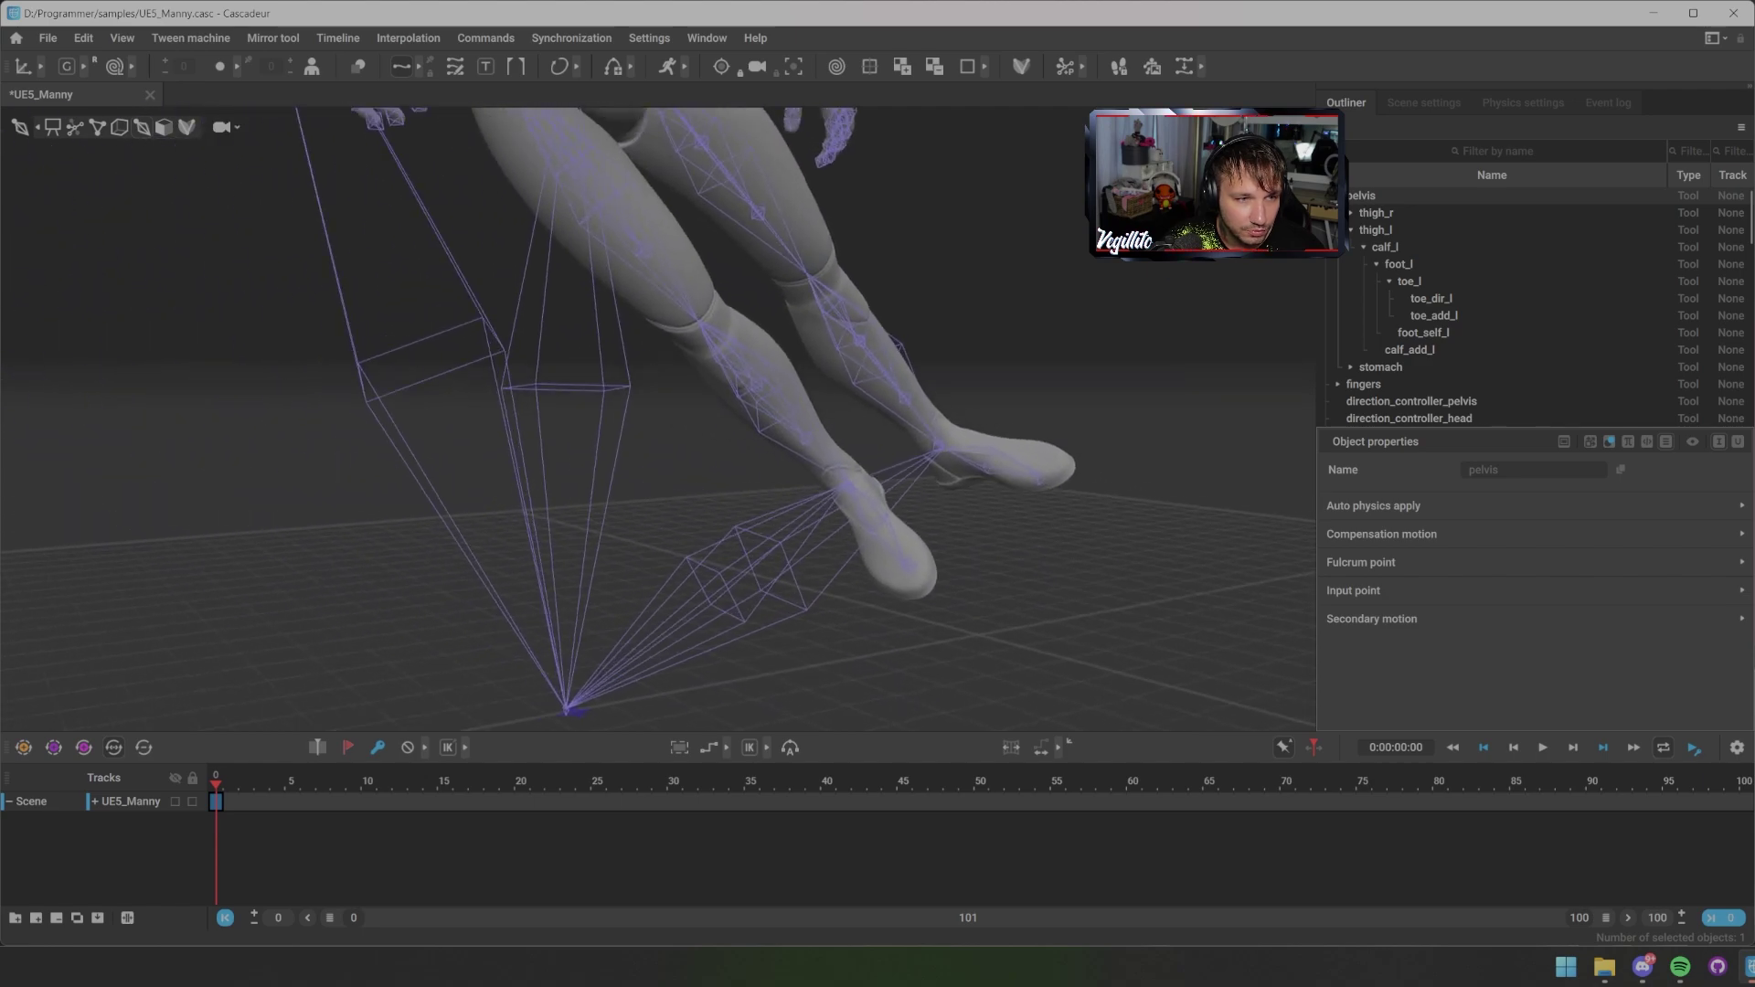
pyautogui.click(566, 707)
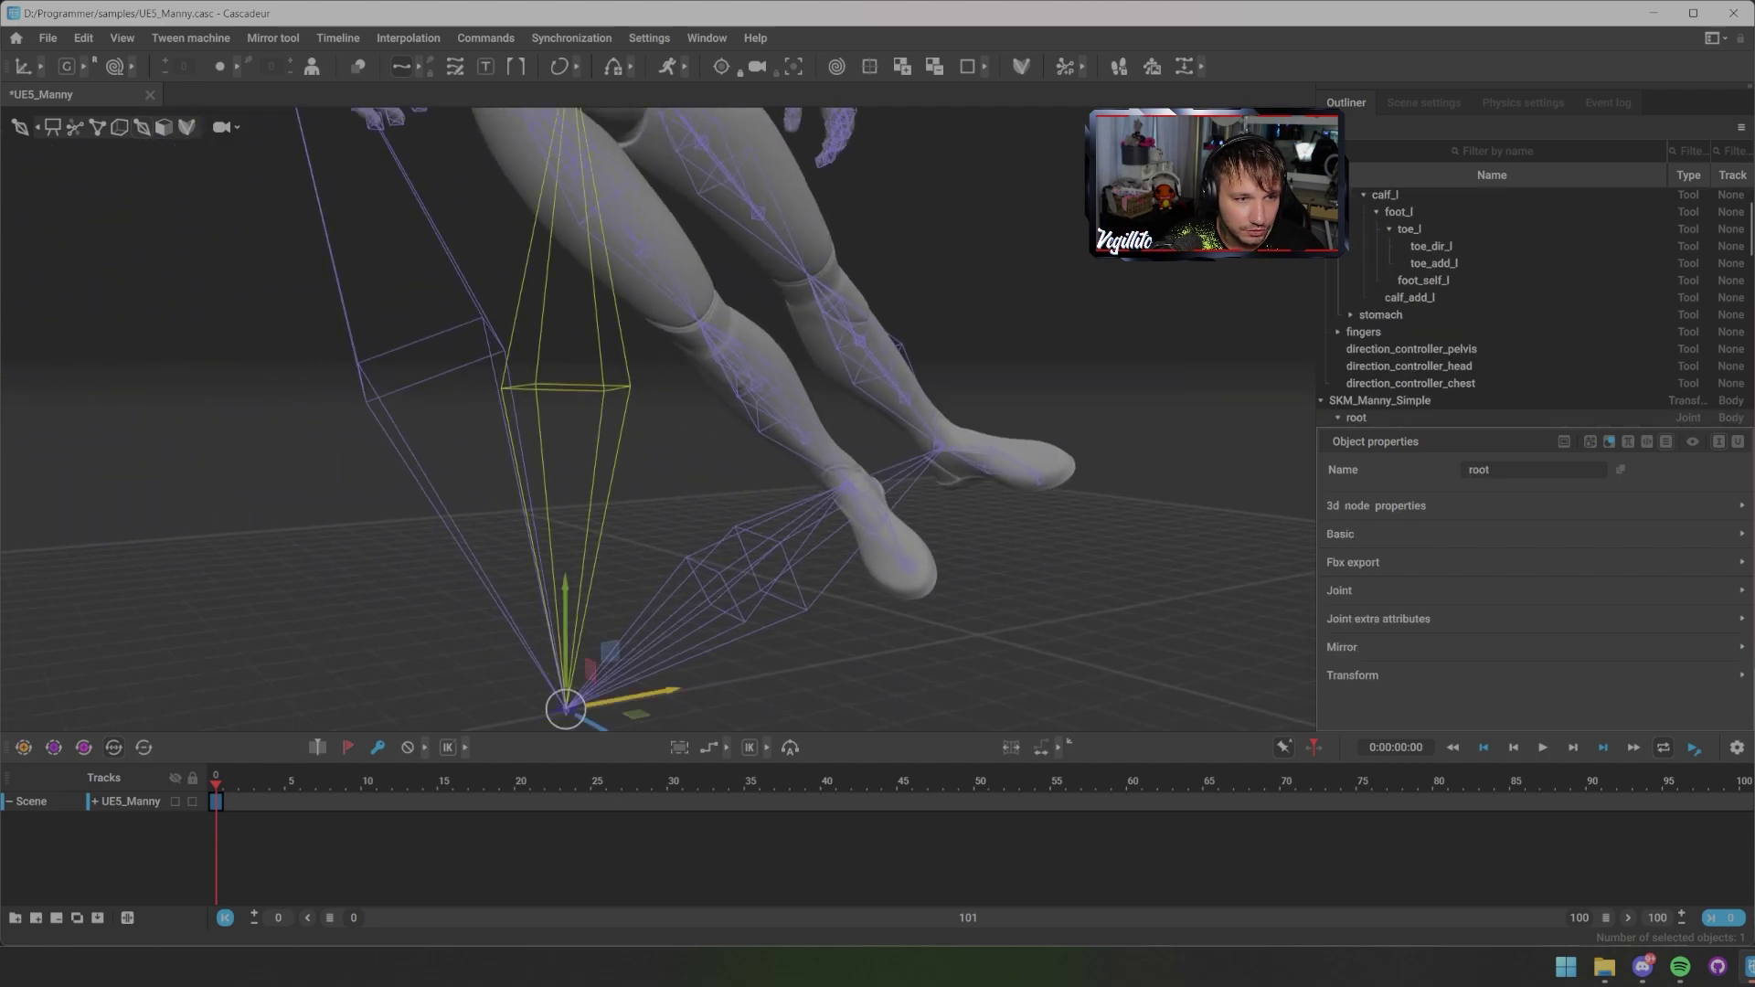
pyautogui.moveTo(567, 585)
pyautogui.keyDown('alt'); pyautogui.mouseDown()
pyautogui.moveTo(923, 567)
pyautogui.moveTo(580, 594)
pyautogui.mouseUp(); pyautogui.keyUp('alt')
pyautogui.scroll(-5, 580, 456)
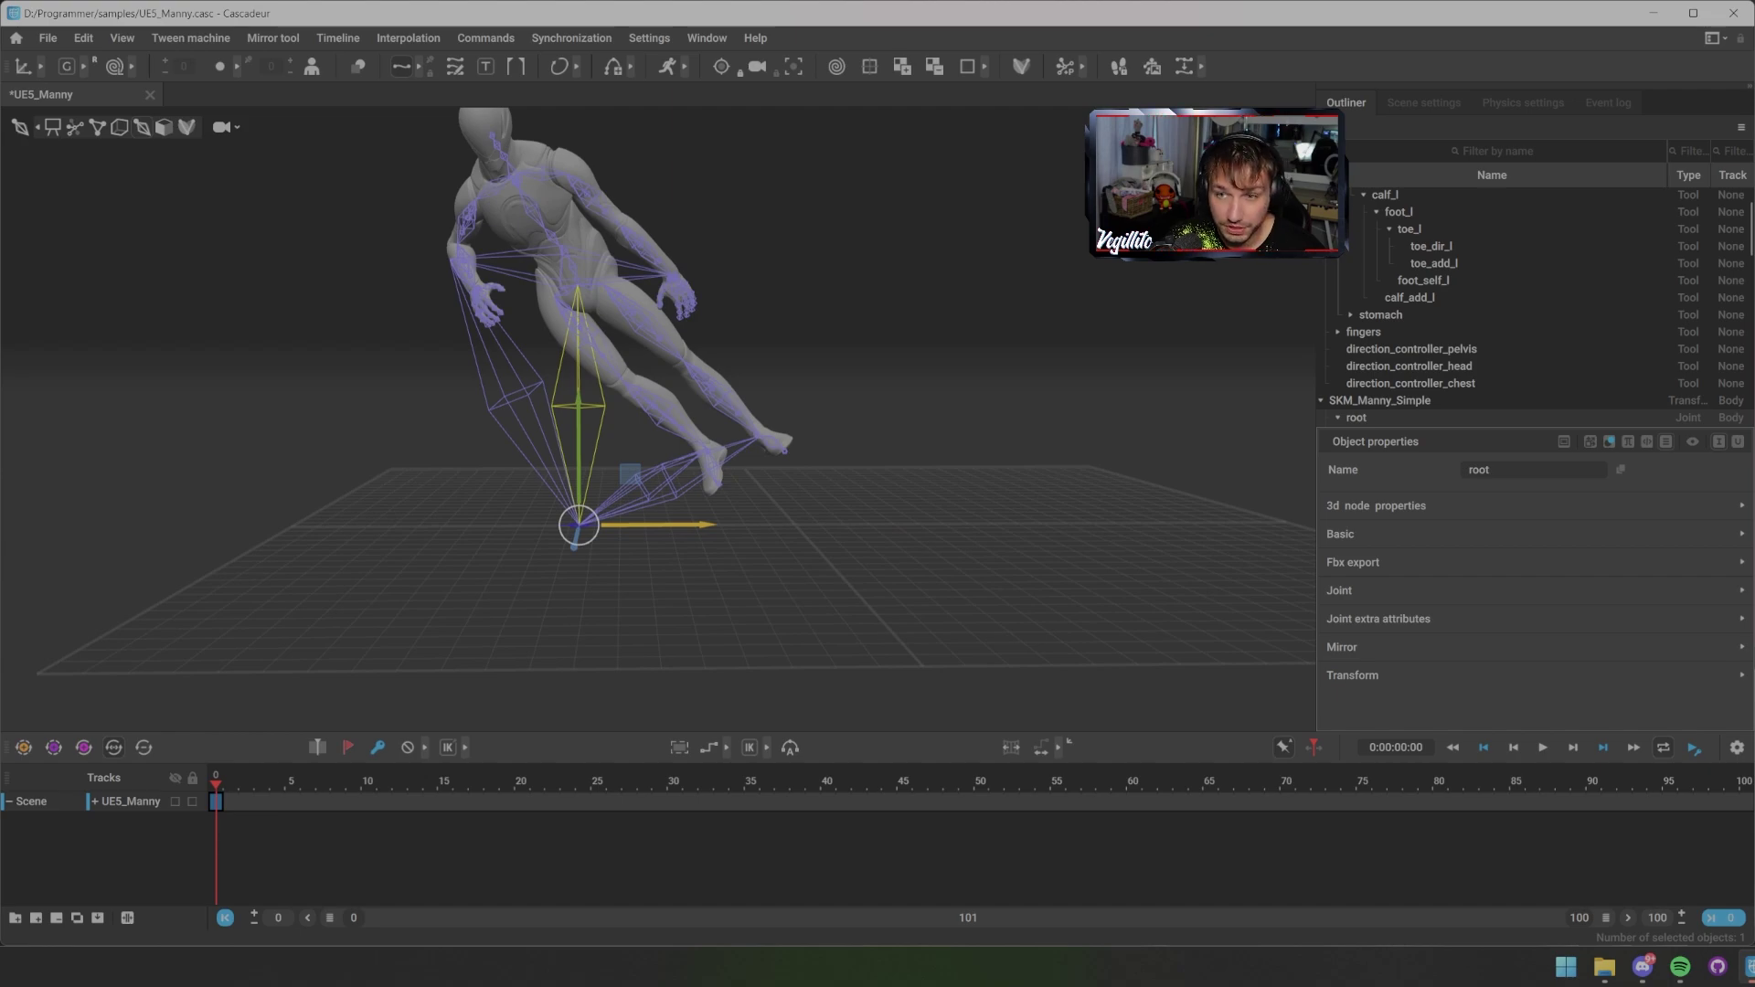
# Step: Undo the root joint selection and the sideways pelvis move
pyautogui.hotkey('ctrl', 'z')
pyautogui.hotkey('ctrl', 'z')
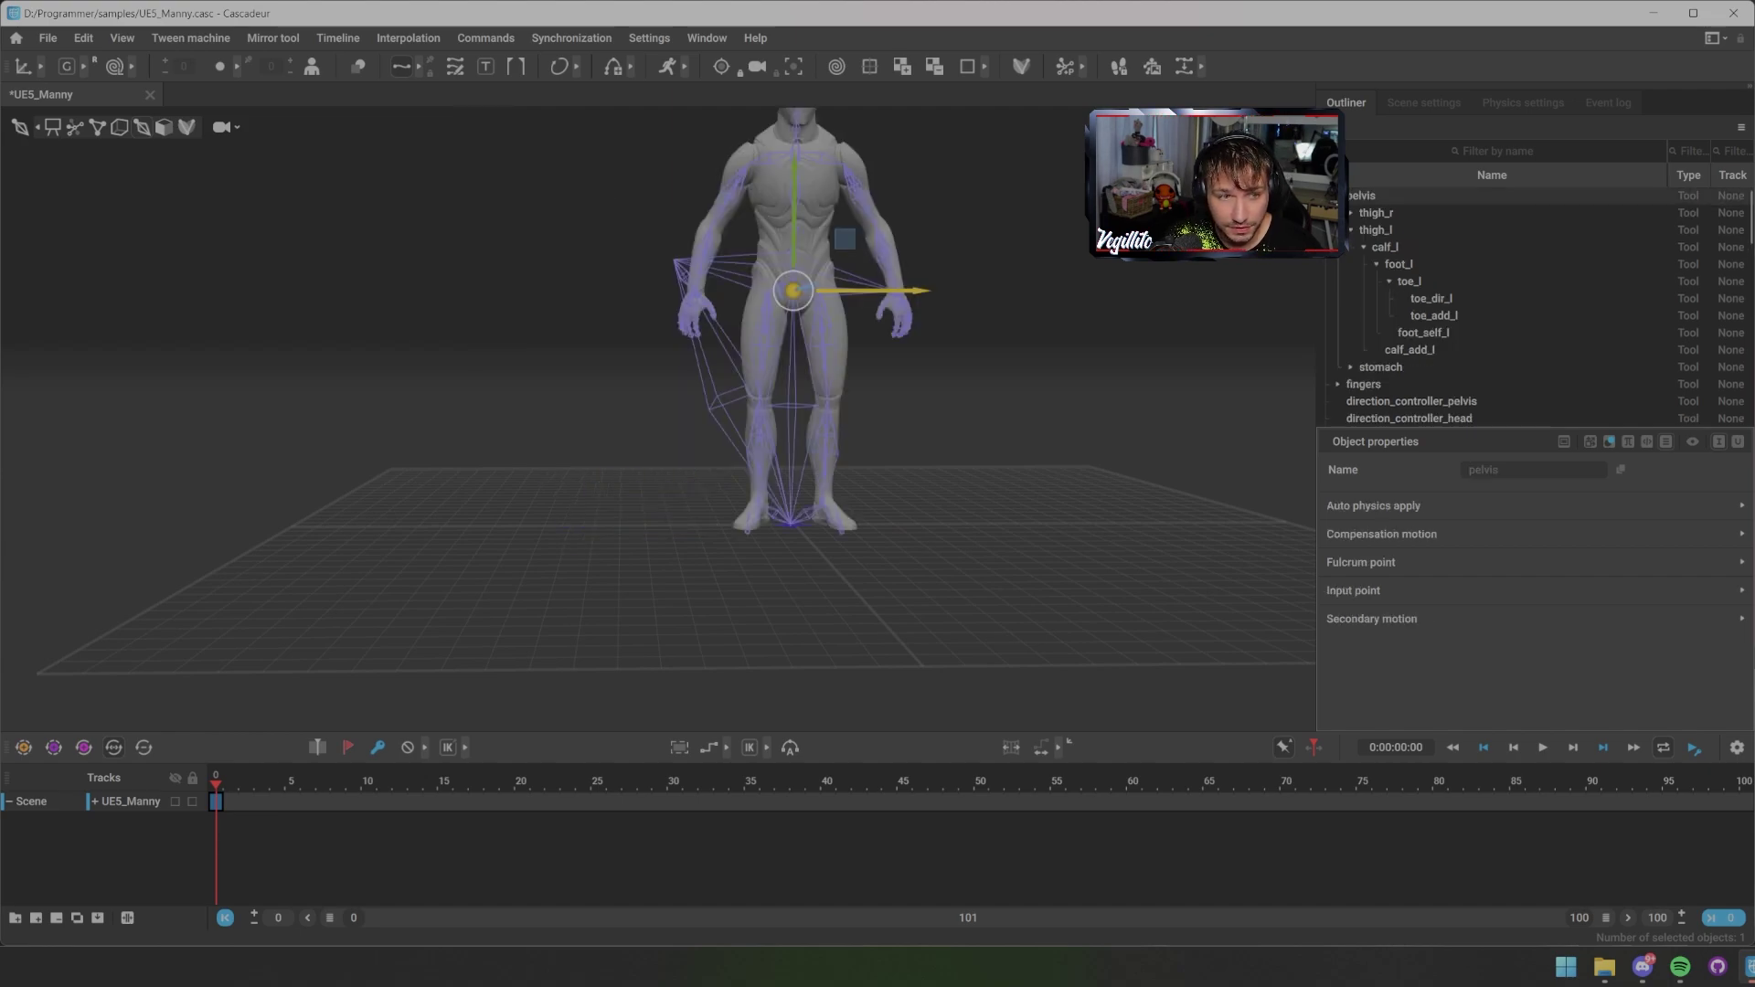
pyautogui.scroll(5, 832, 293)
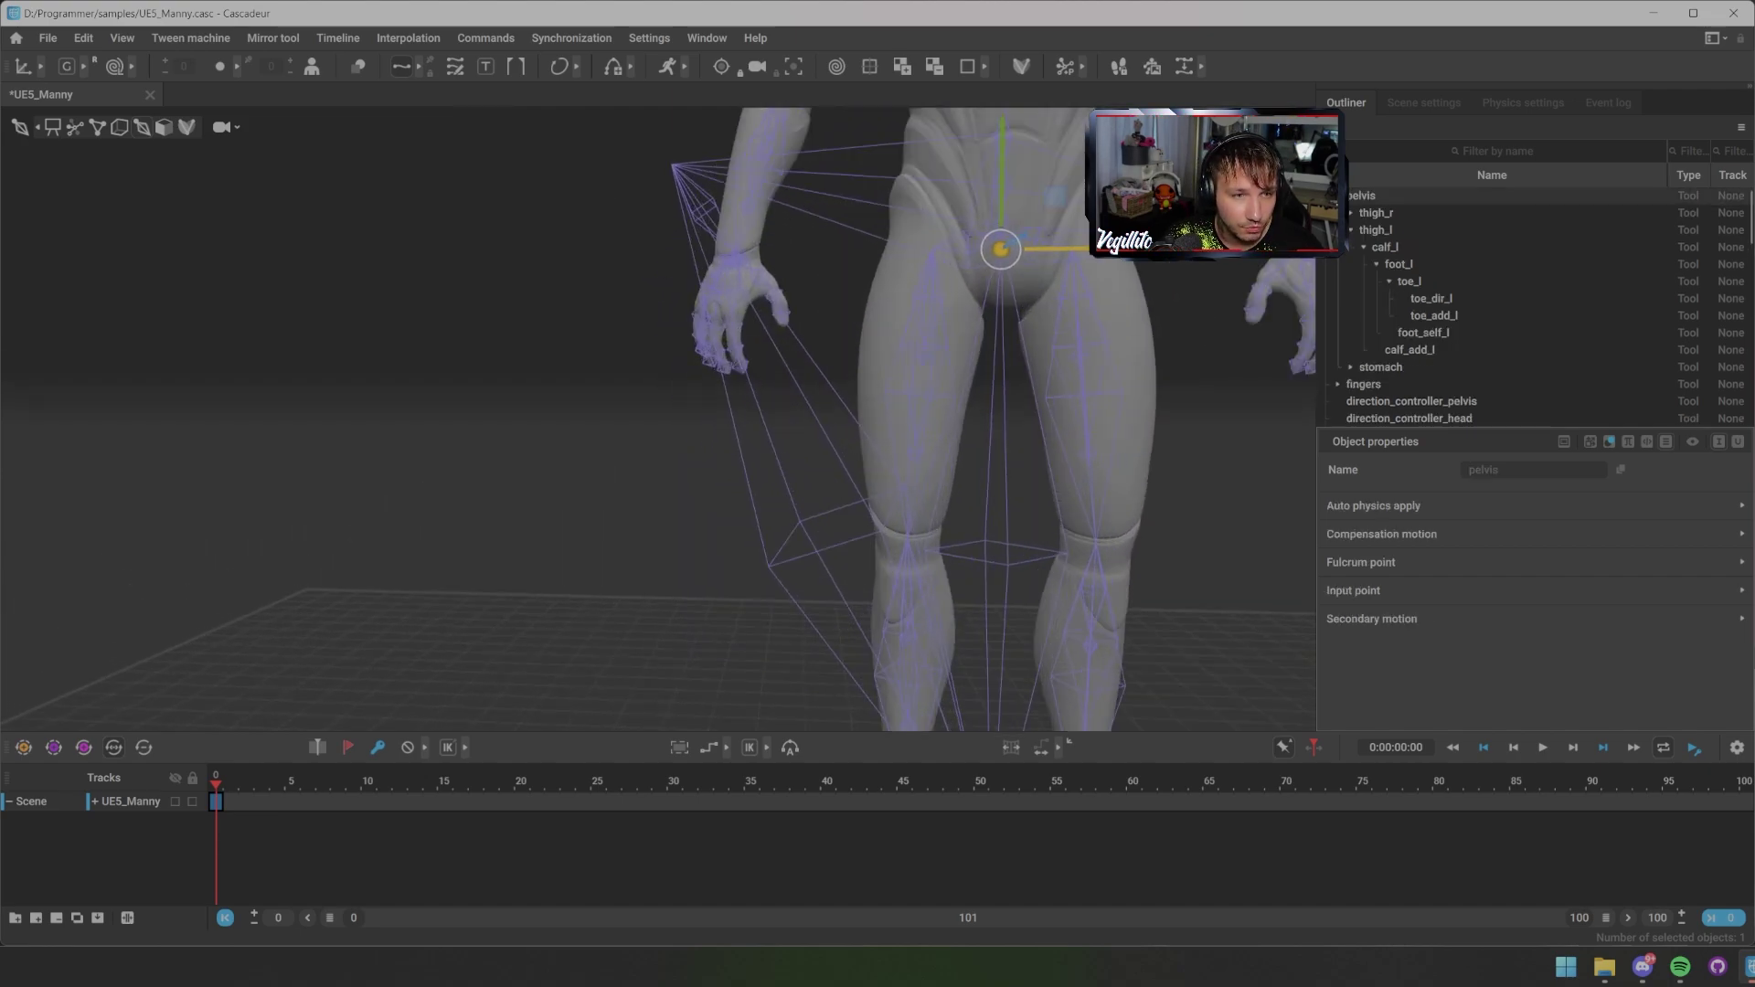
pyautogui.moveTo(833, 292); pyautogui.dragTo(783, 305, button='middle')
# Step: Show the finger controllers of both hands in auto-posing mode and try selecting those of the left hand
pyautogui.click(75, 127)
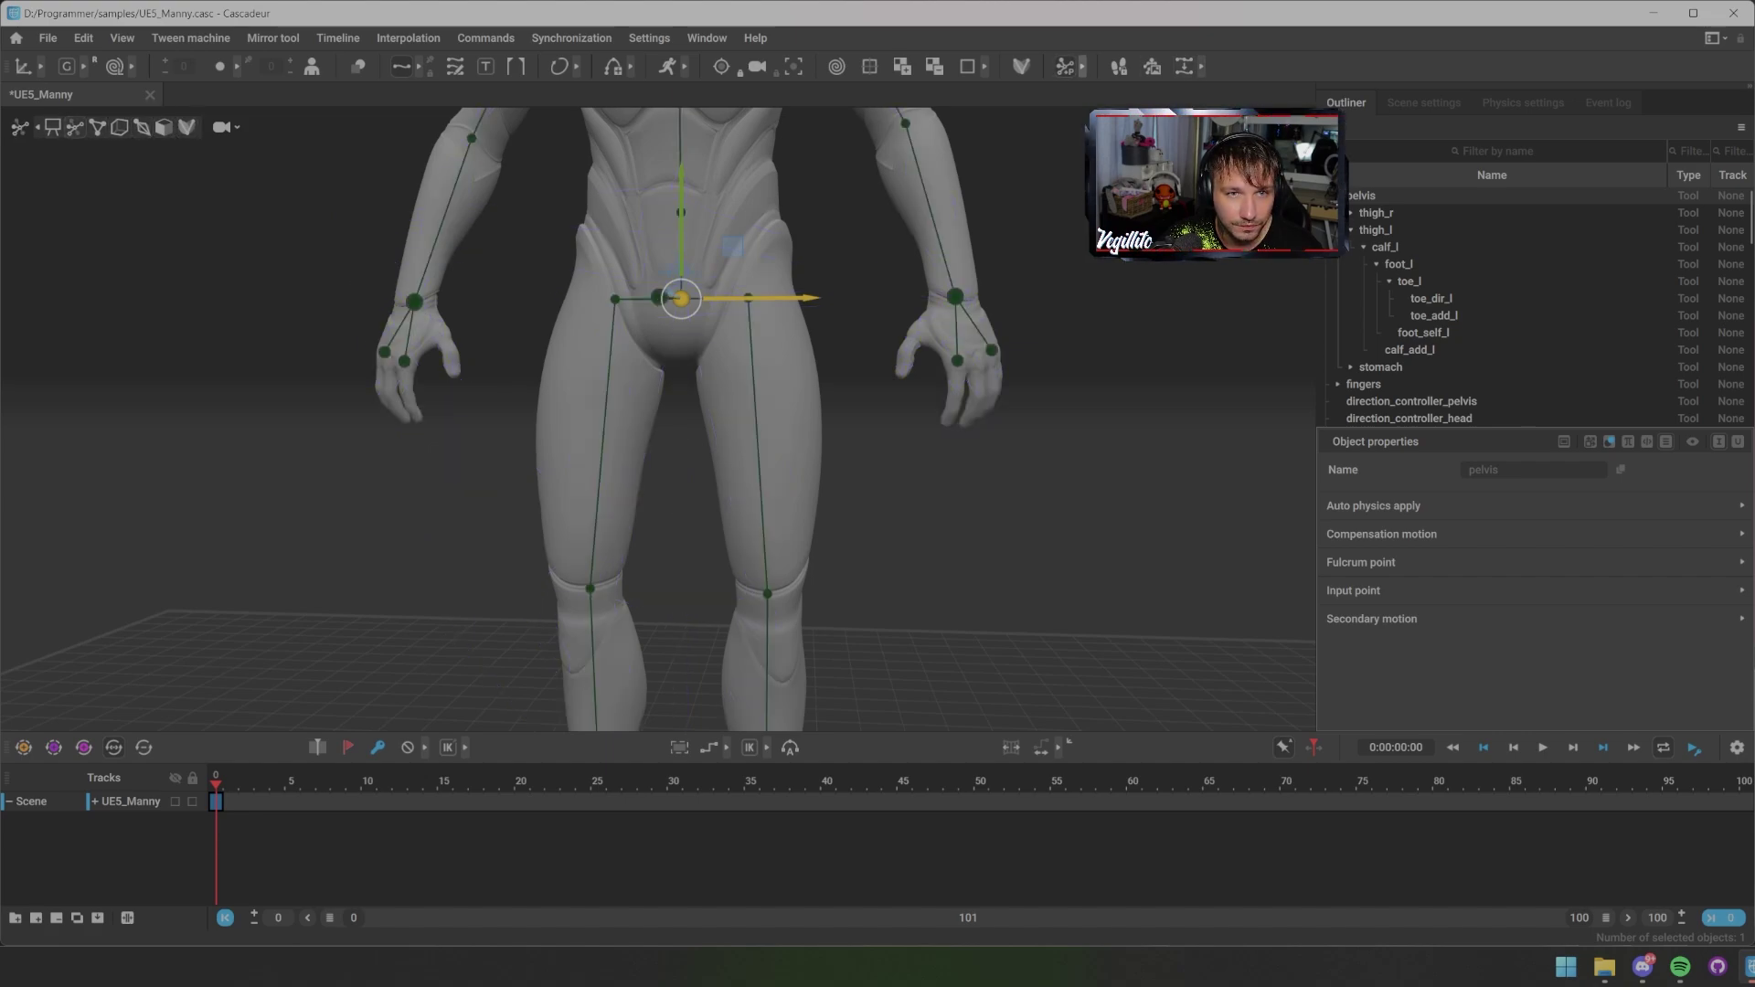
pyautogui.click(1082, 67)
pyautogui.click(1142, 66)
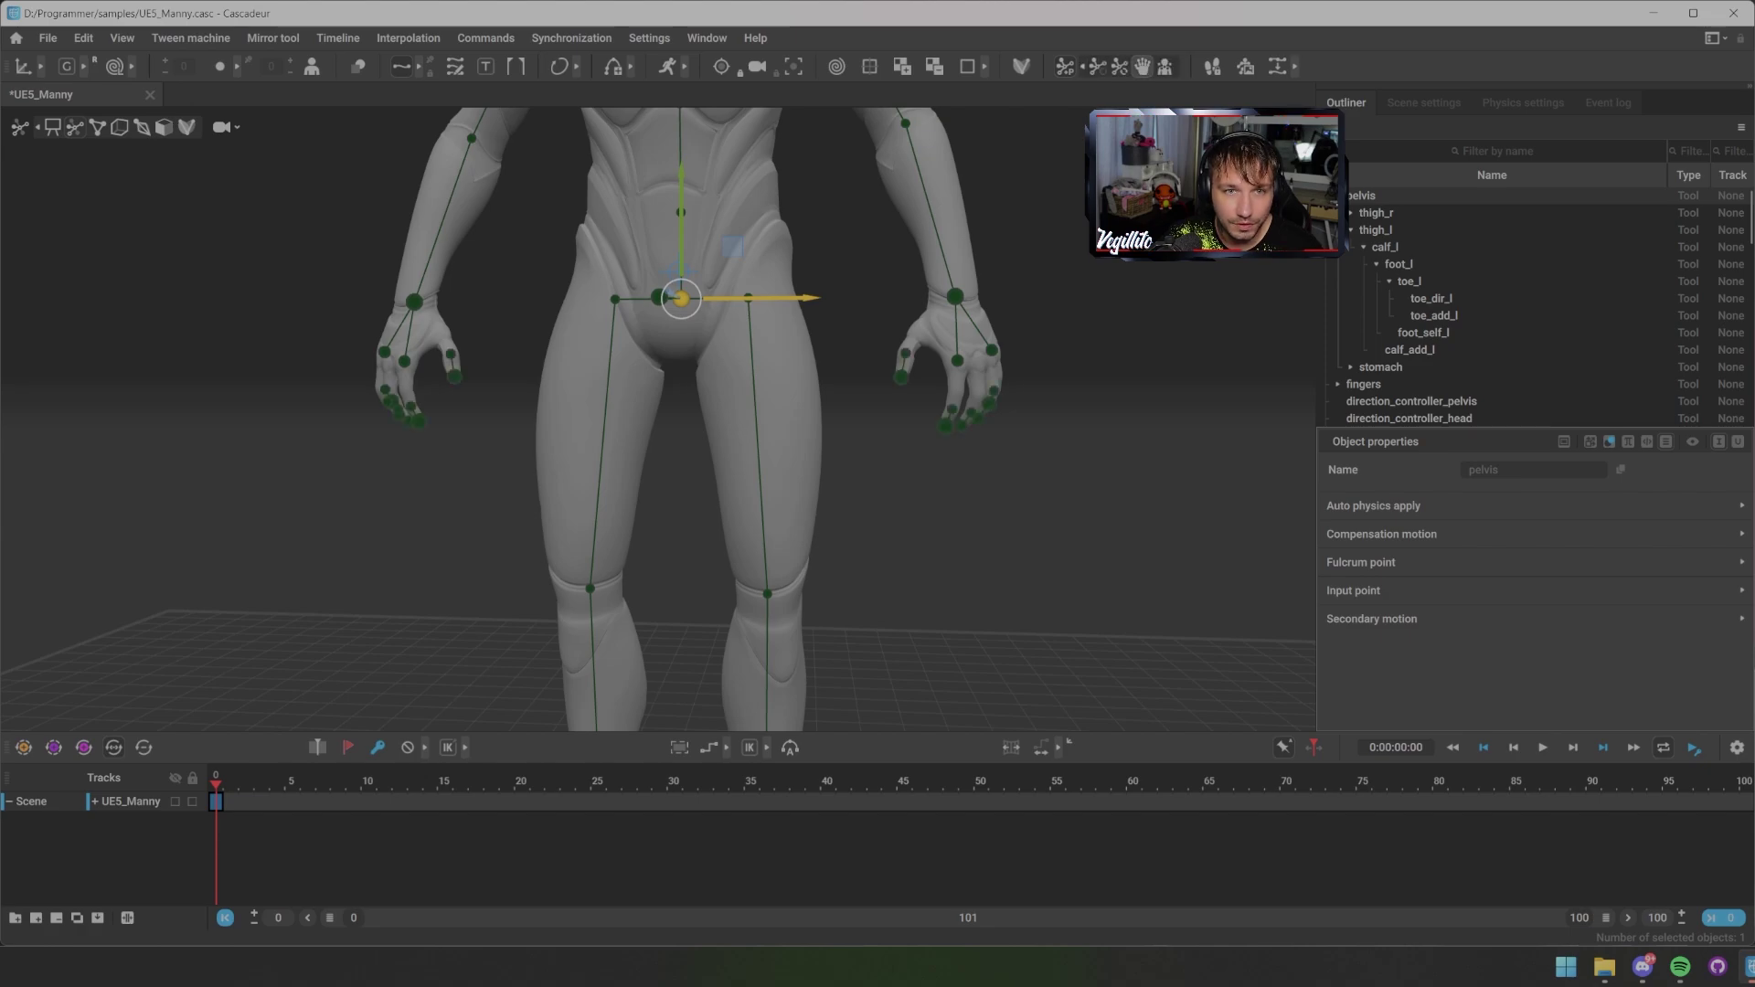
pyautogui.moveTo(1004, 407); pyautogui.dragTo(931, 440)
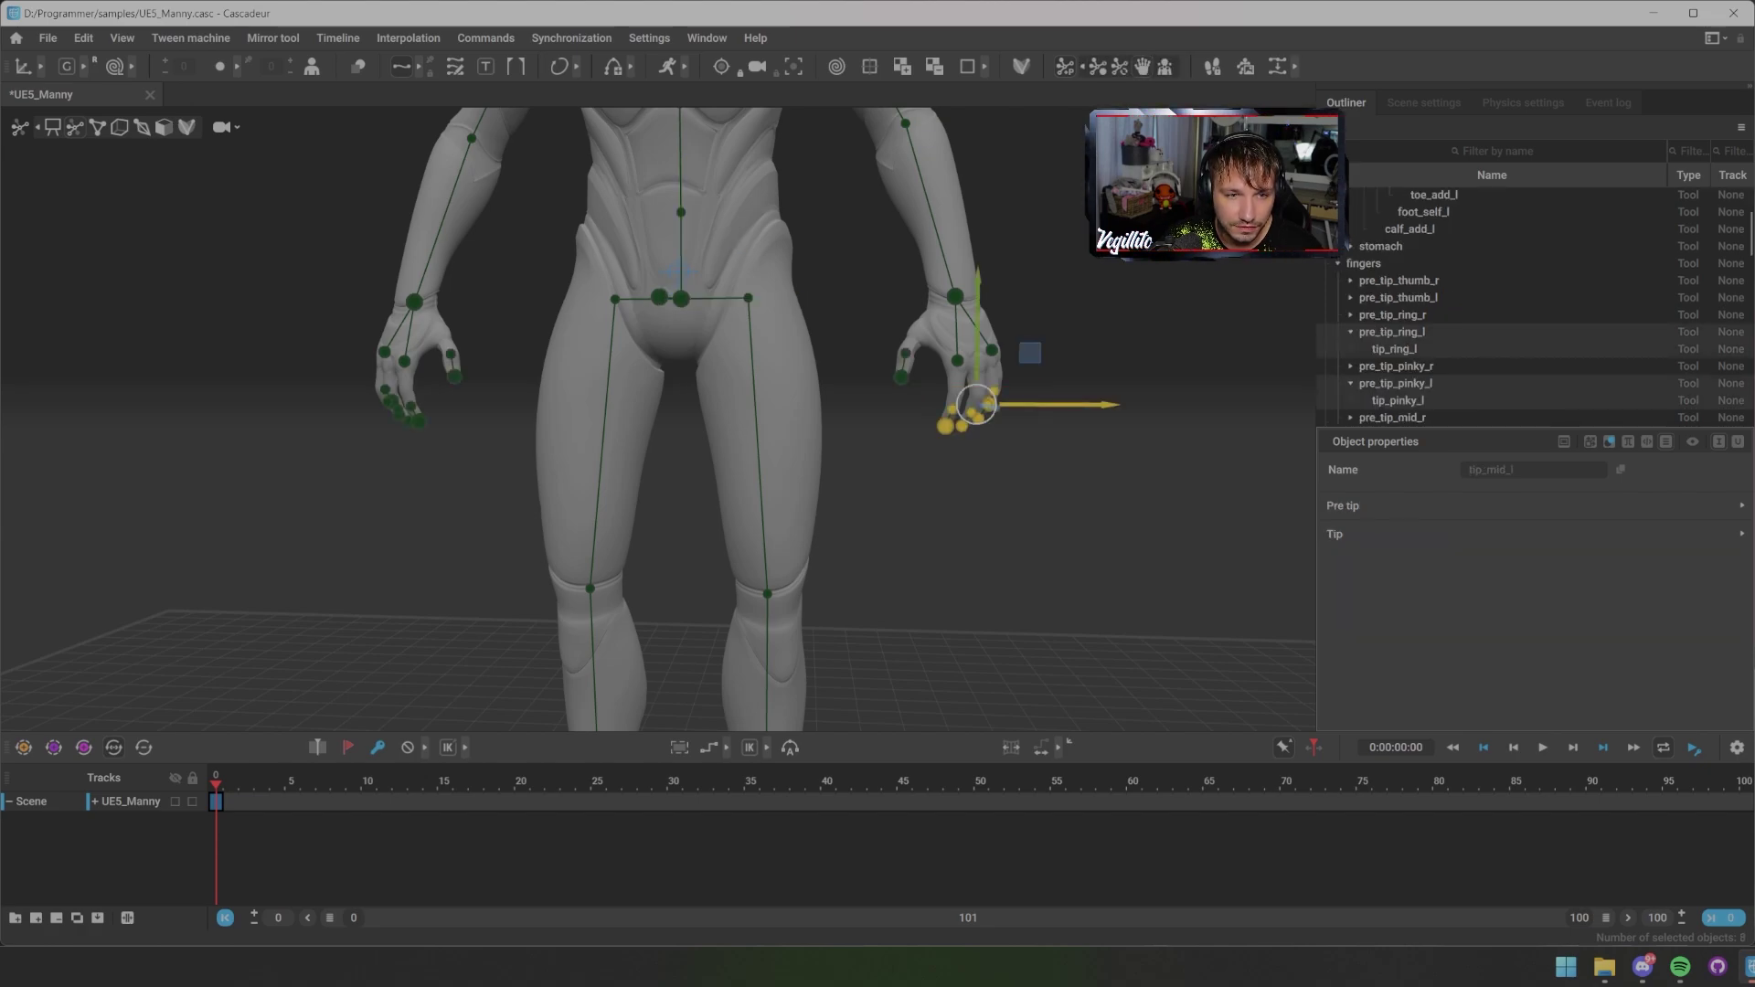
pyautogui.press('q')
pyautogui.press('w')
pyautogui.click(1051, 440)
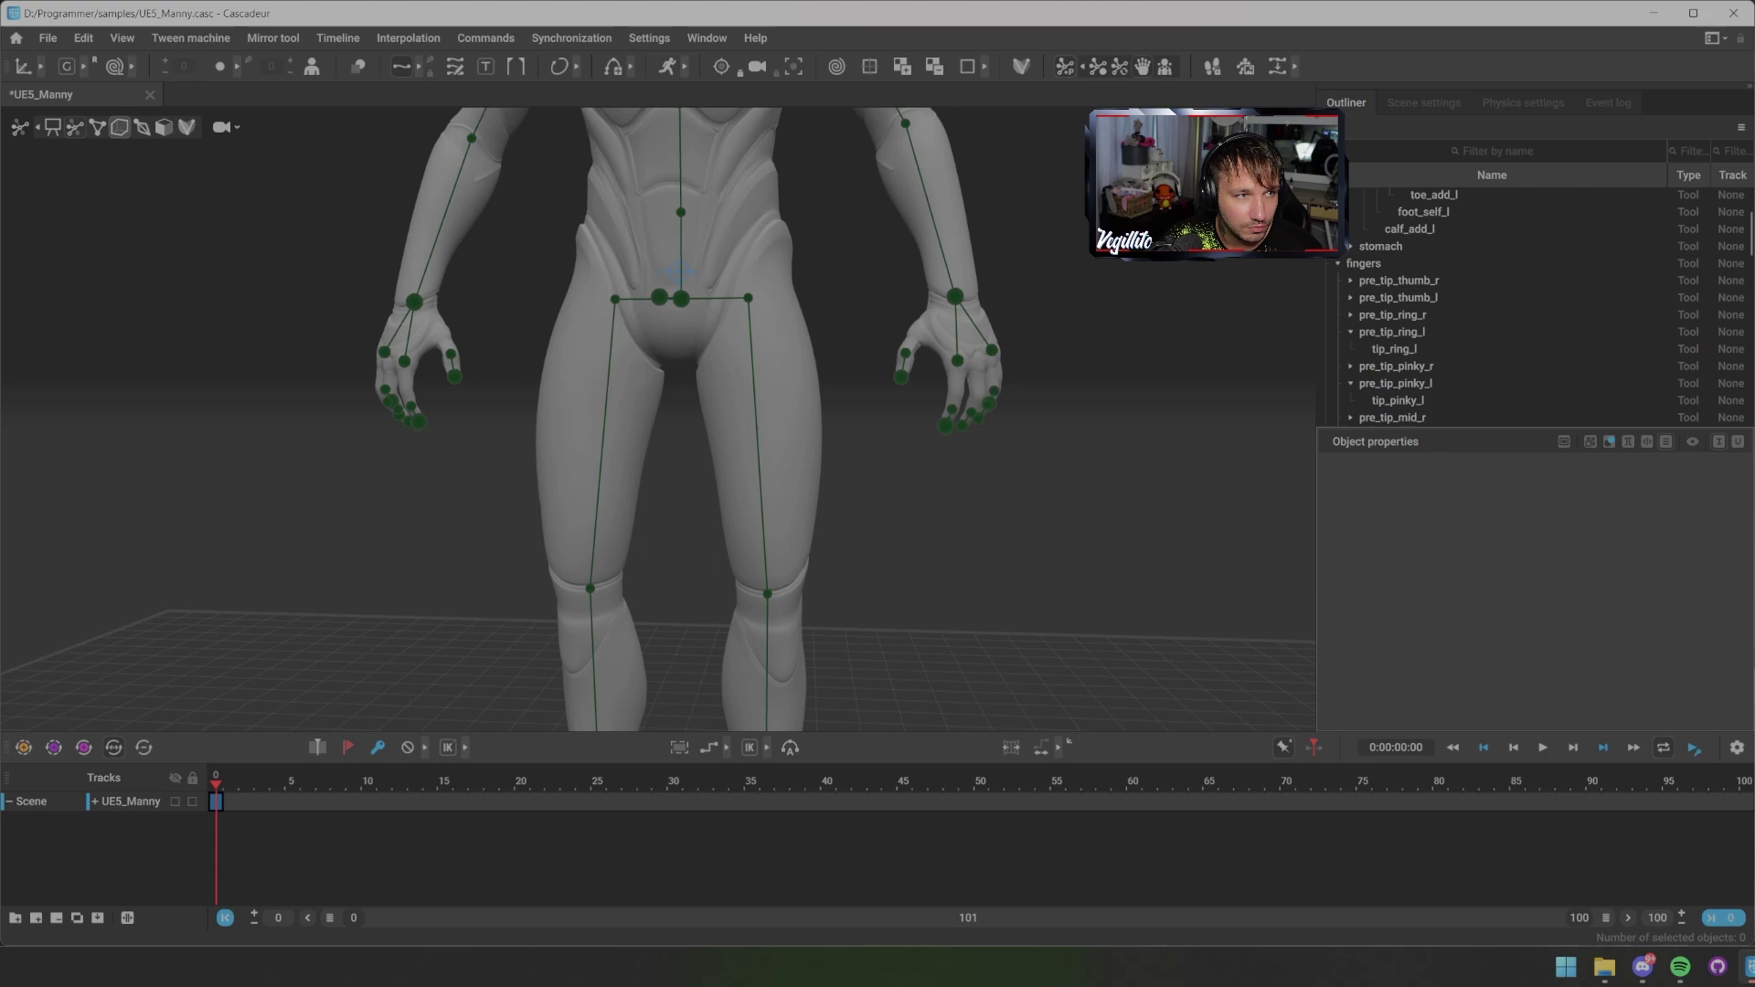
# Step: Display the box controllers and select all finger boxes of the left hand, excluding the hand box itself
pyautogui.click(120, 127)
pyautogui.doubleClick(1000, 299)
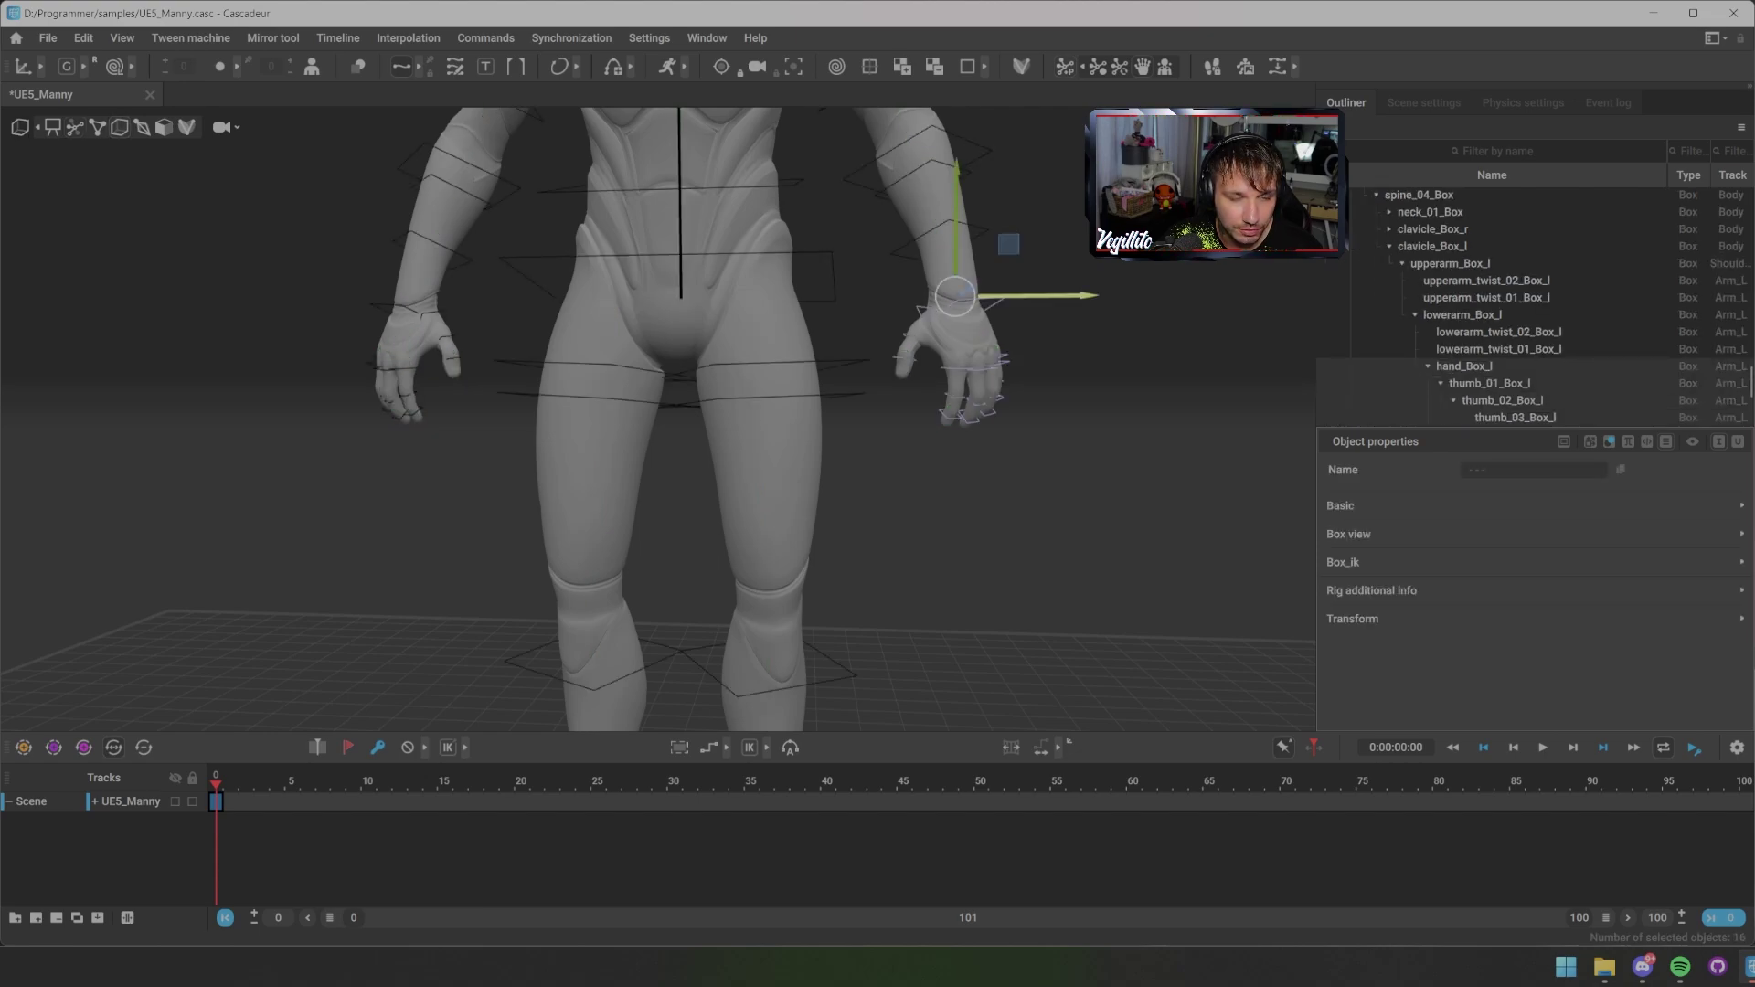
pyautogui.scroll(5, 658, 420)
pyautogui.press('f')
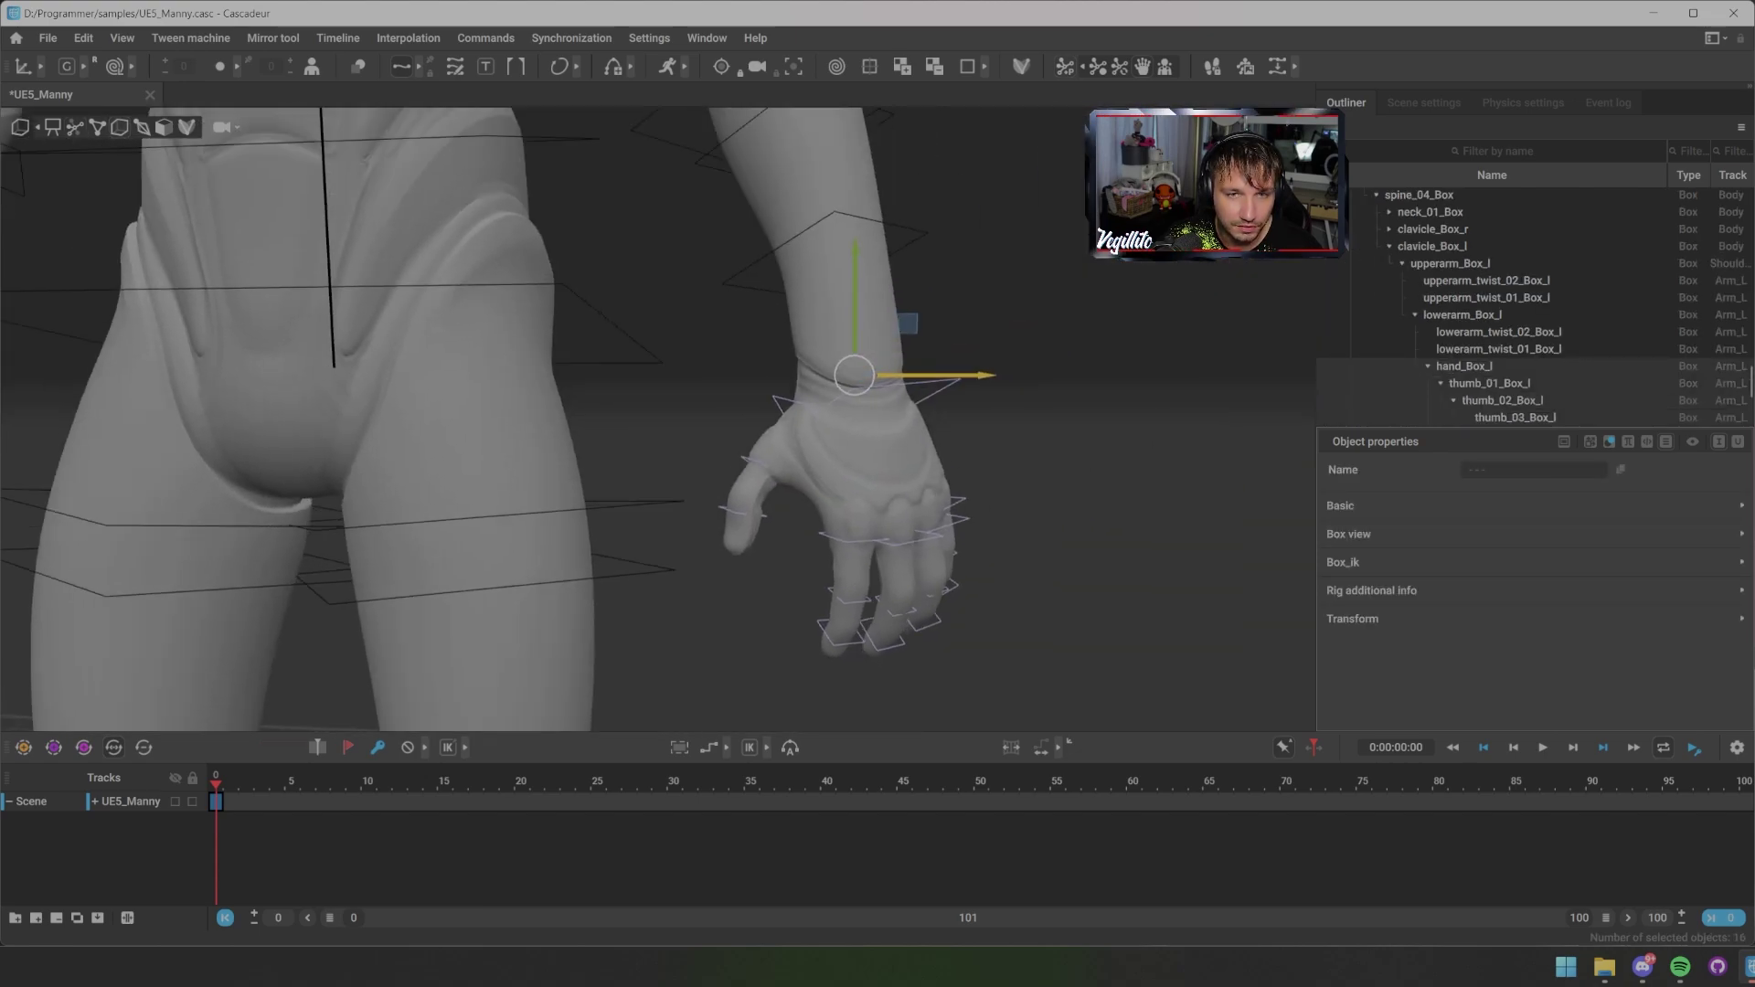
pyautogui.keyDown('ctrl'); pyautogui.click(904, 399); pyautogui.keyUp('ctrl')
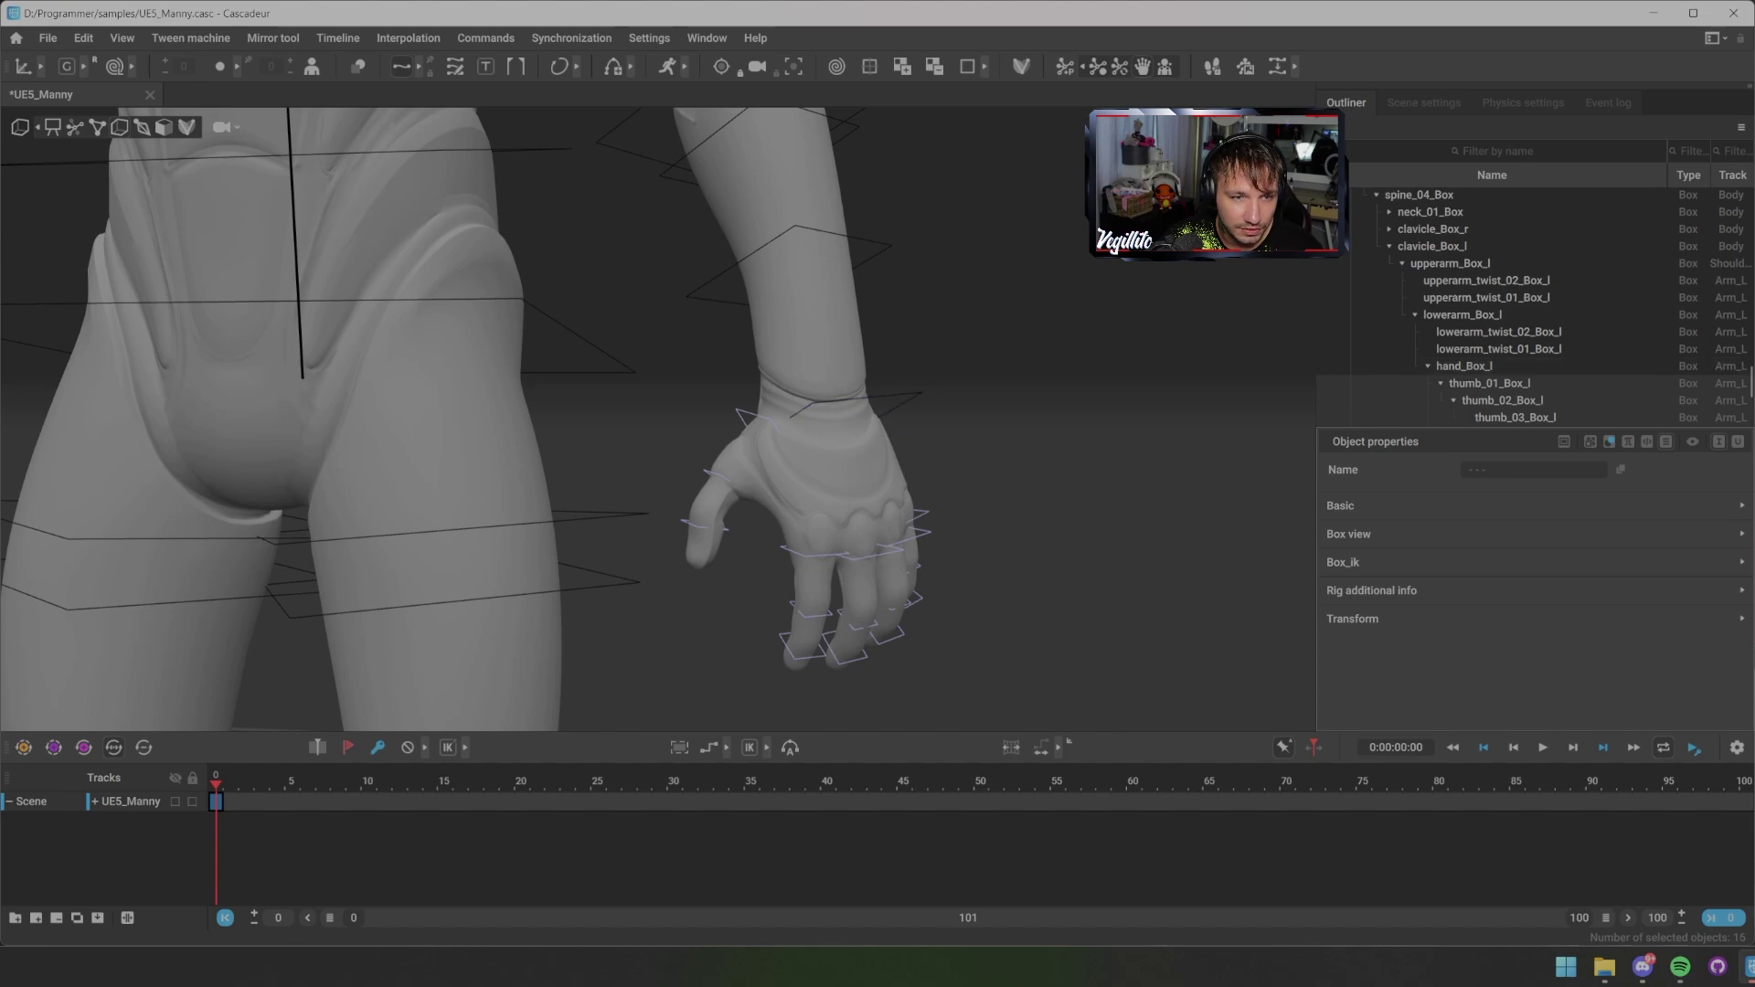
pyautogui.moveTo(848, 500); pyautogui.dragTo(897, 184, button='middle')
pyautogui.scroll(-4, 658, 419)
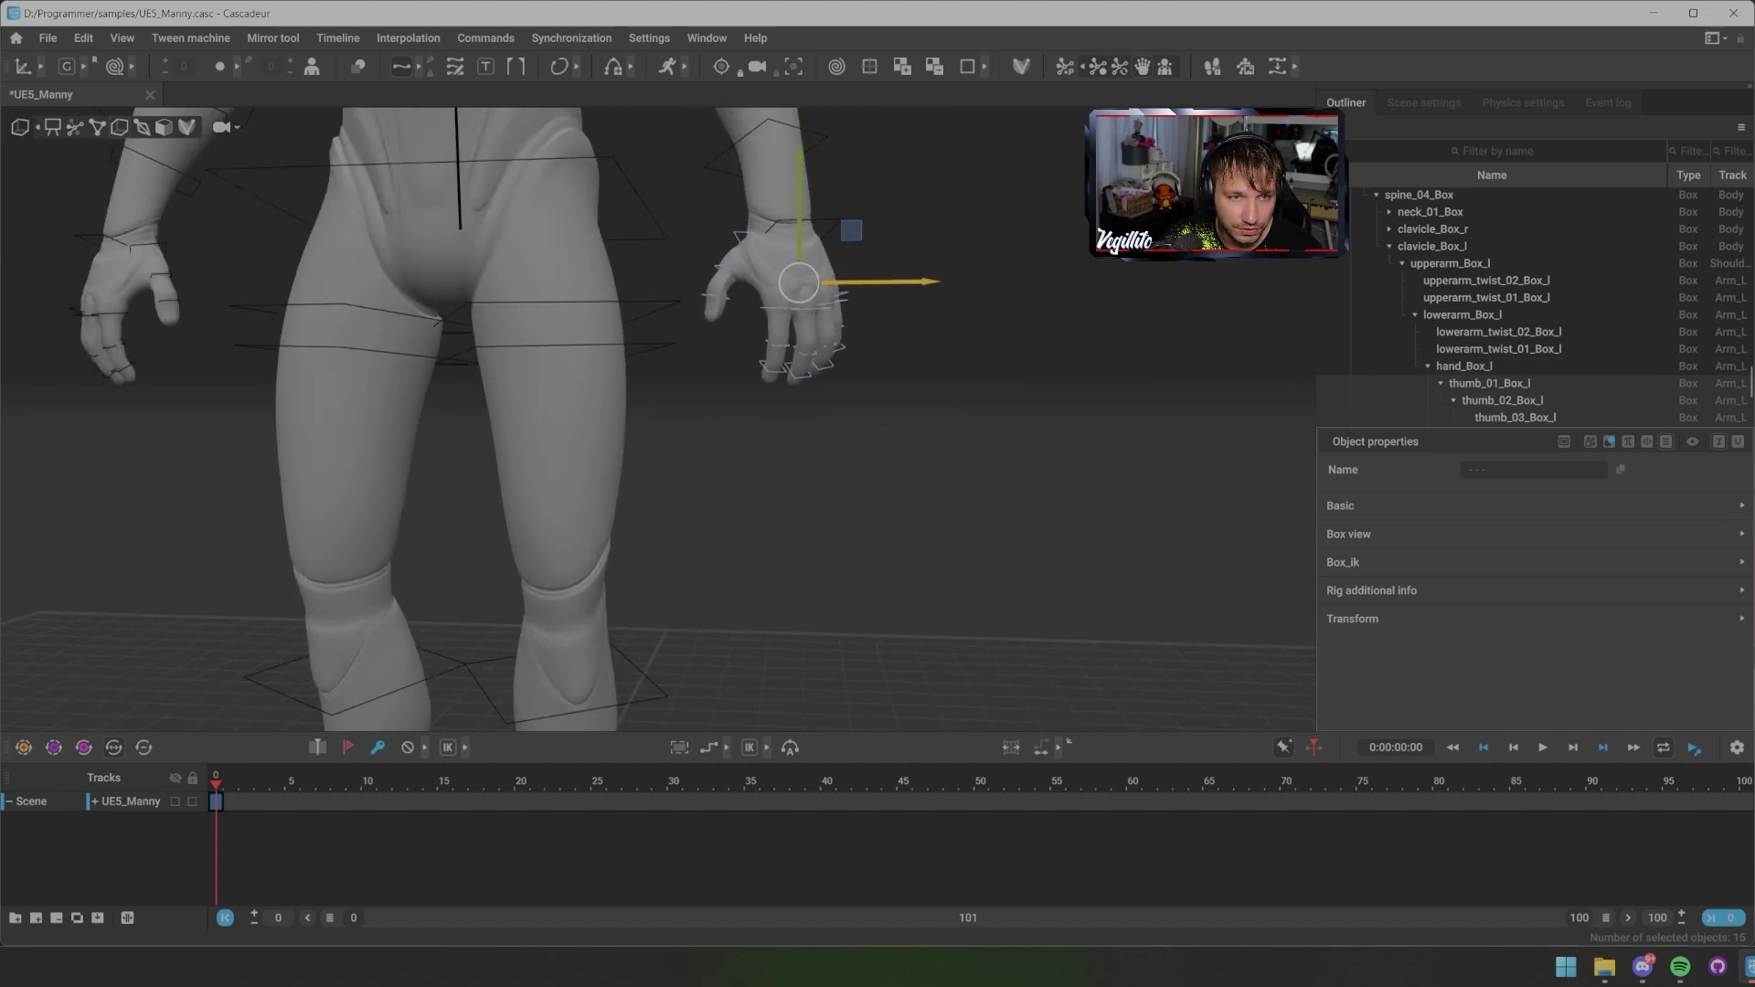
pyautogui.moveTo(795, 282); pyautogui.dragTo(800, 426, button='middle')
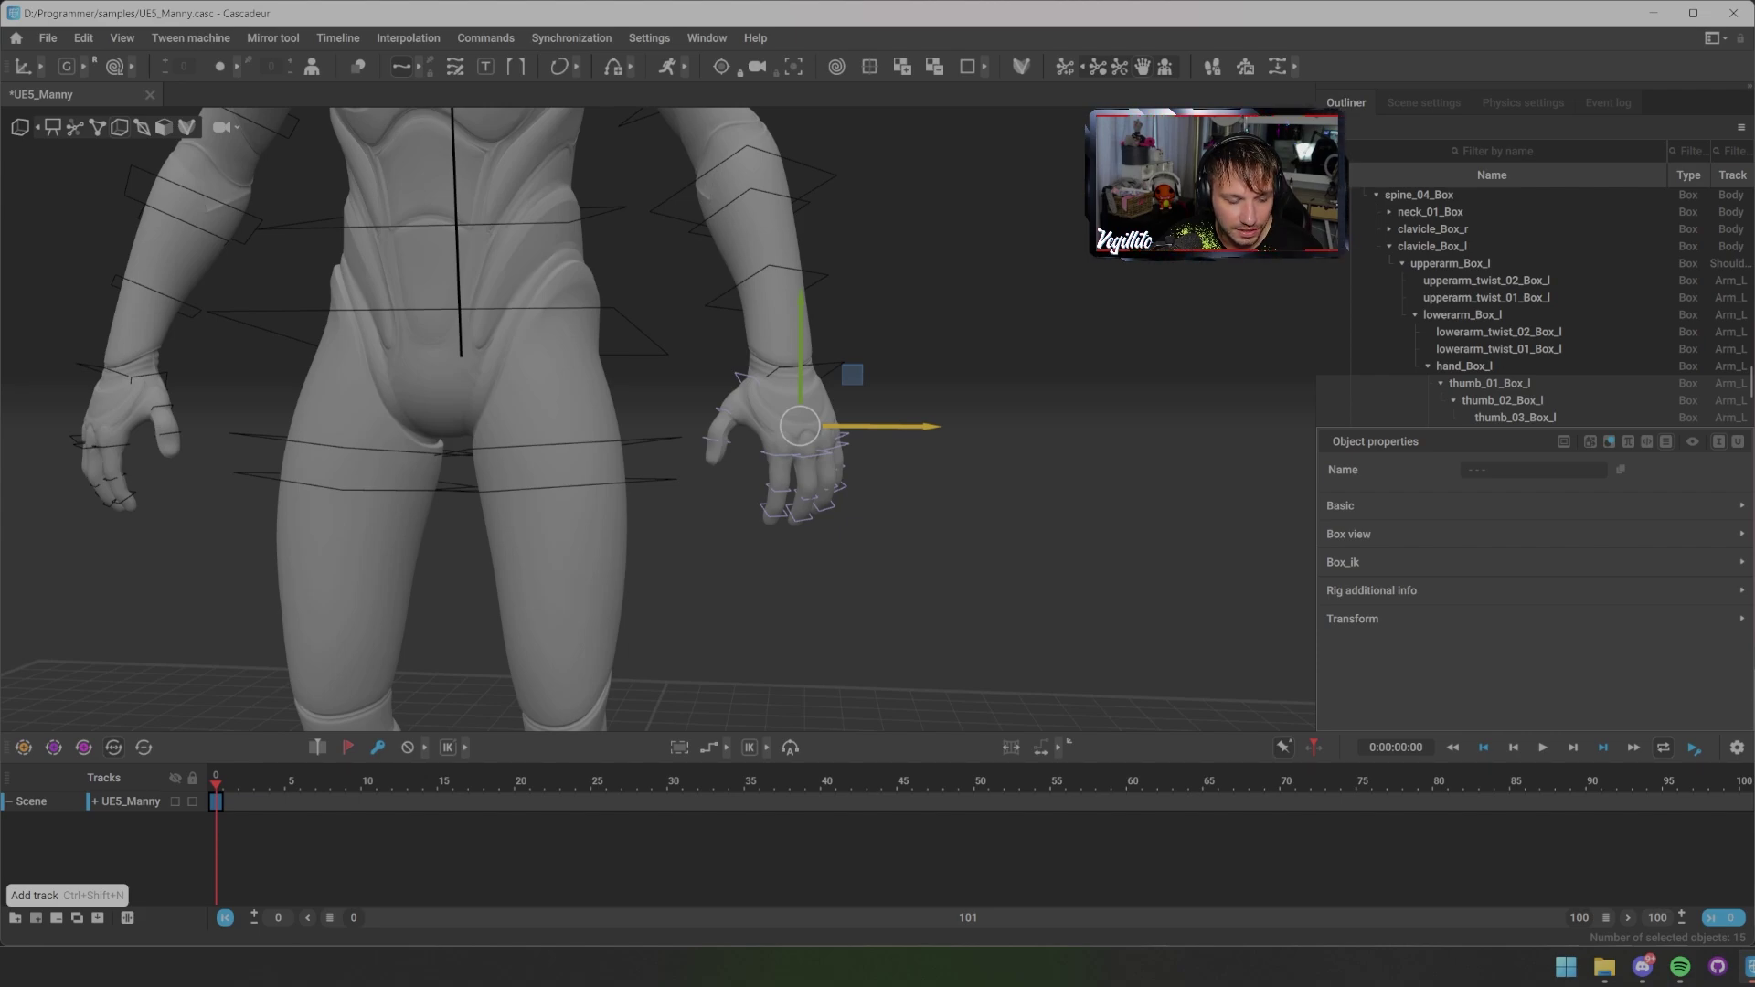
# Step: Create a track named Fingers_L for the selected left-hand finger boxes
pyautogui.click(15, 918)
pyautogui.moveTo(1718, 448); pyautogui.dragTo(974, 420)
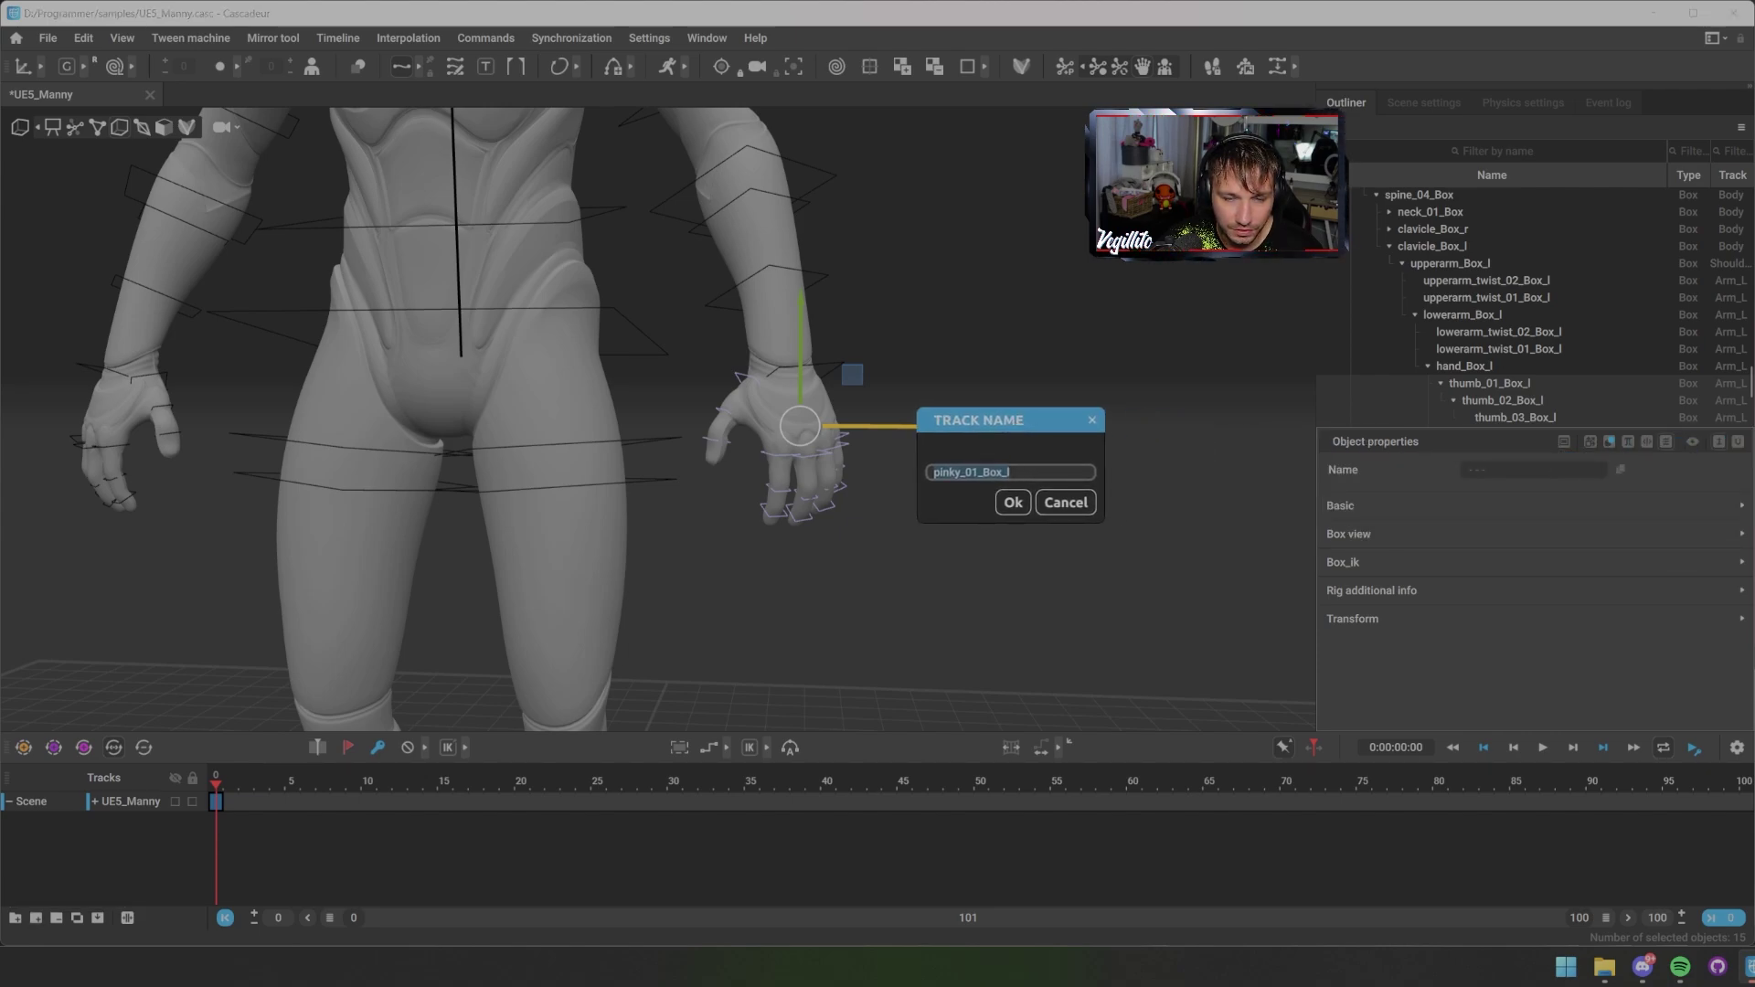
pyautogui.write('Fing')
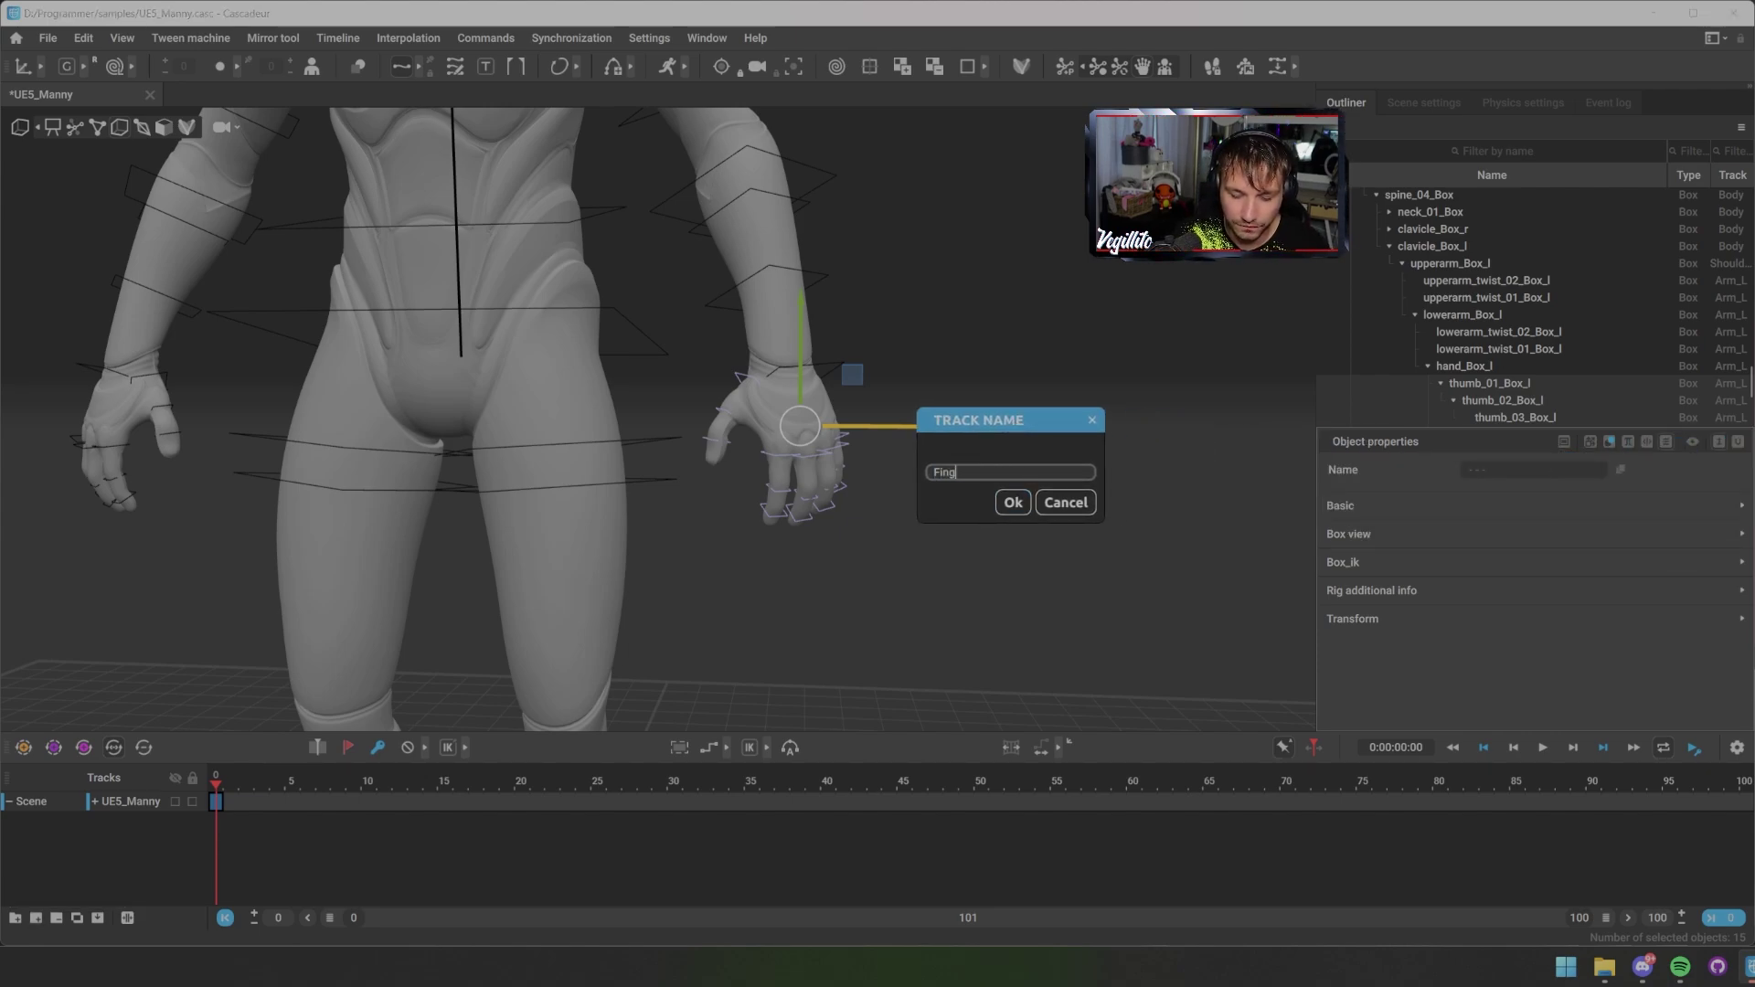
pyautogui.write('ers_L')
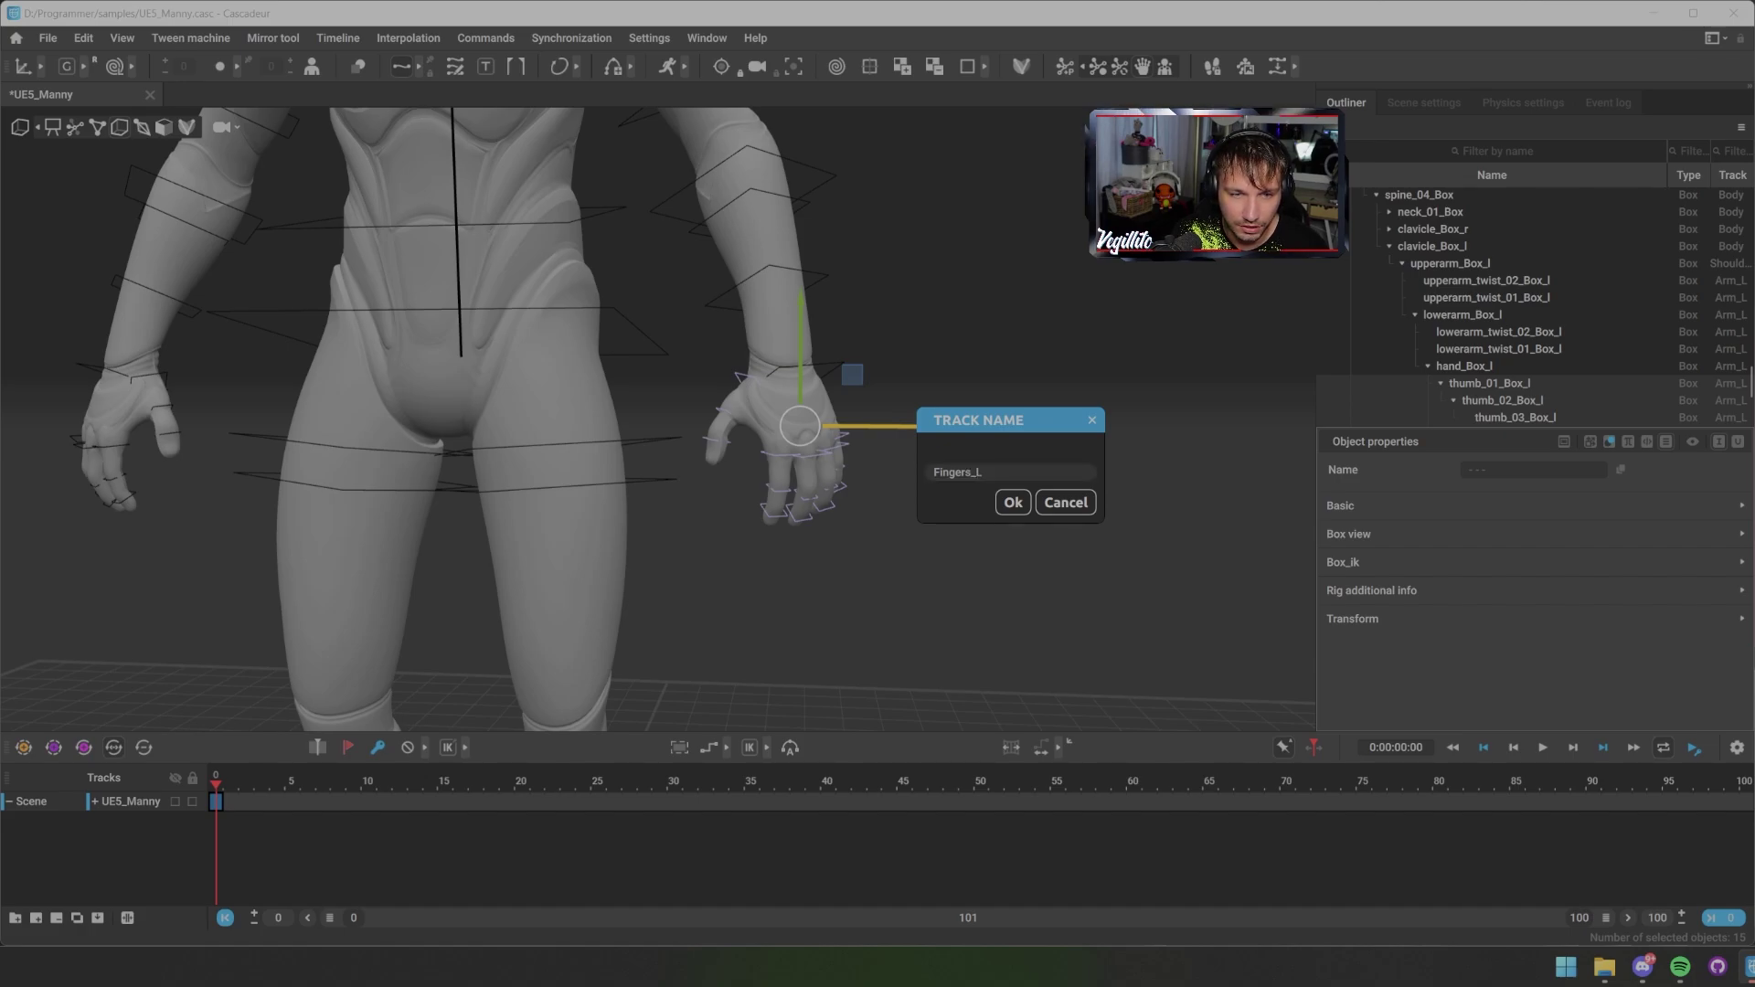
pyautogui.click(1012, 502)
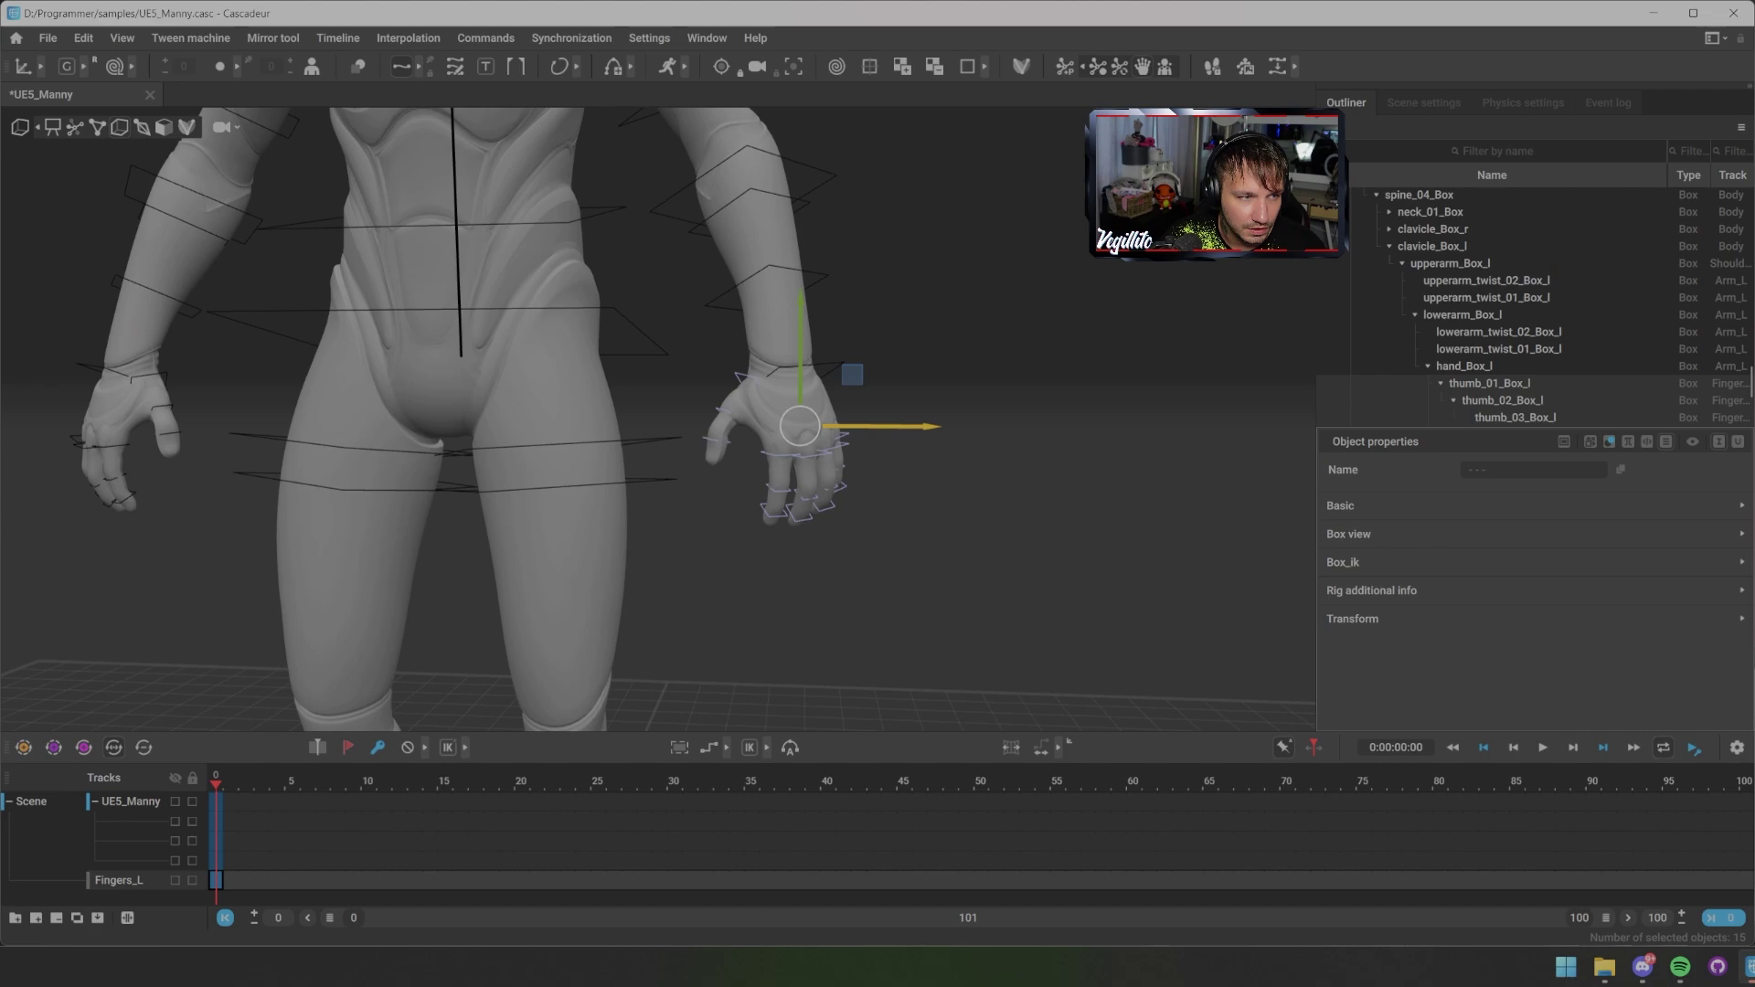
# Step: Select all finger boxes of the right hand without the hand box
pyautogui.doubleClick(132, 374)
pyautogui.keyDown('ctrl'); pyautogui.click(132, 374); pyautogui.keyUp('ctrl')
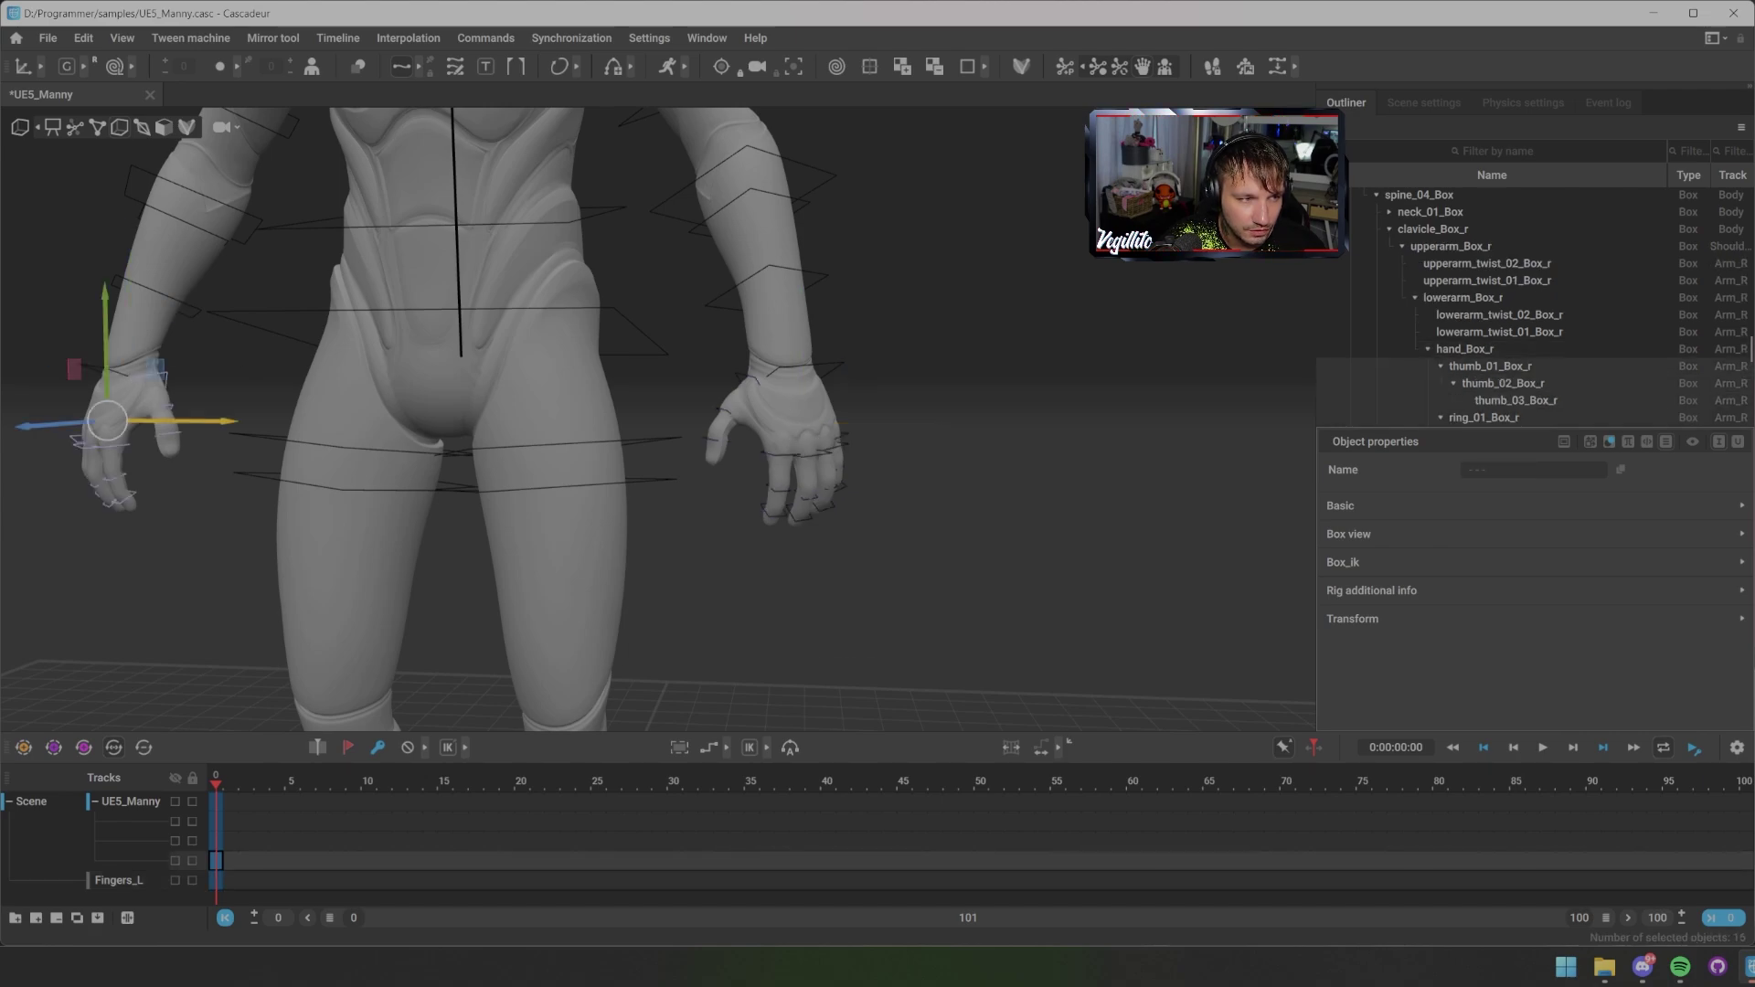
pyautogui.keyDown('alt'); pyautogui.moveTo(133, 374); pyautogui.dragTo(463, 414, button='middle'); pyautogui.keyUp('alt')
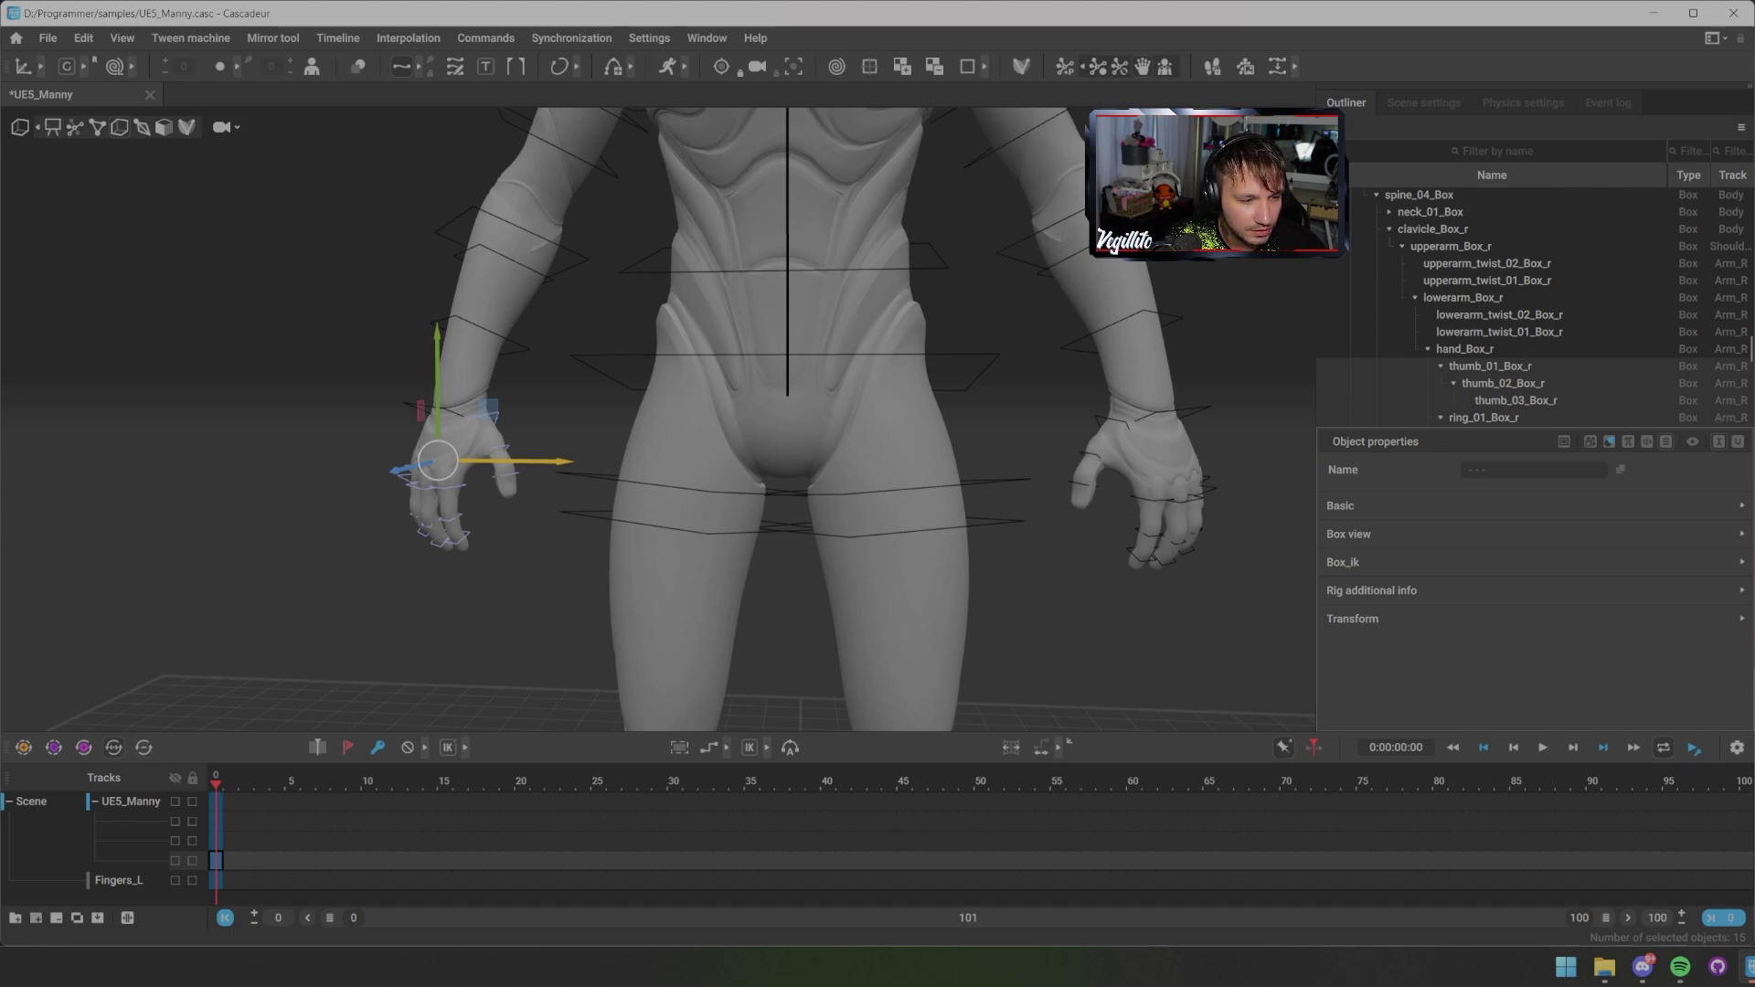
# Step: Create a track named Fingers_R for the selected right-hand finger boxes
pyautogui.click(36, 918)
pyautogui.moveTo(1722, 446); pyautogui.dragTo(1165, 383)
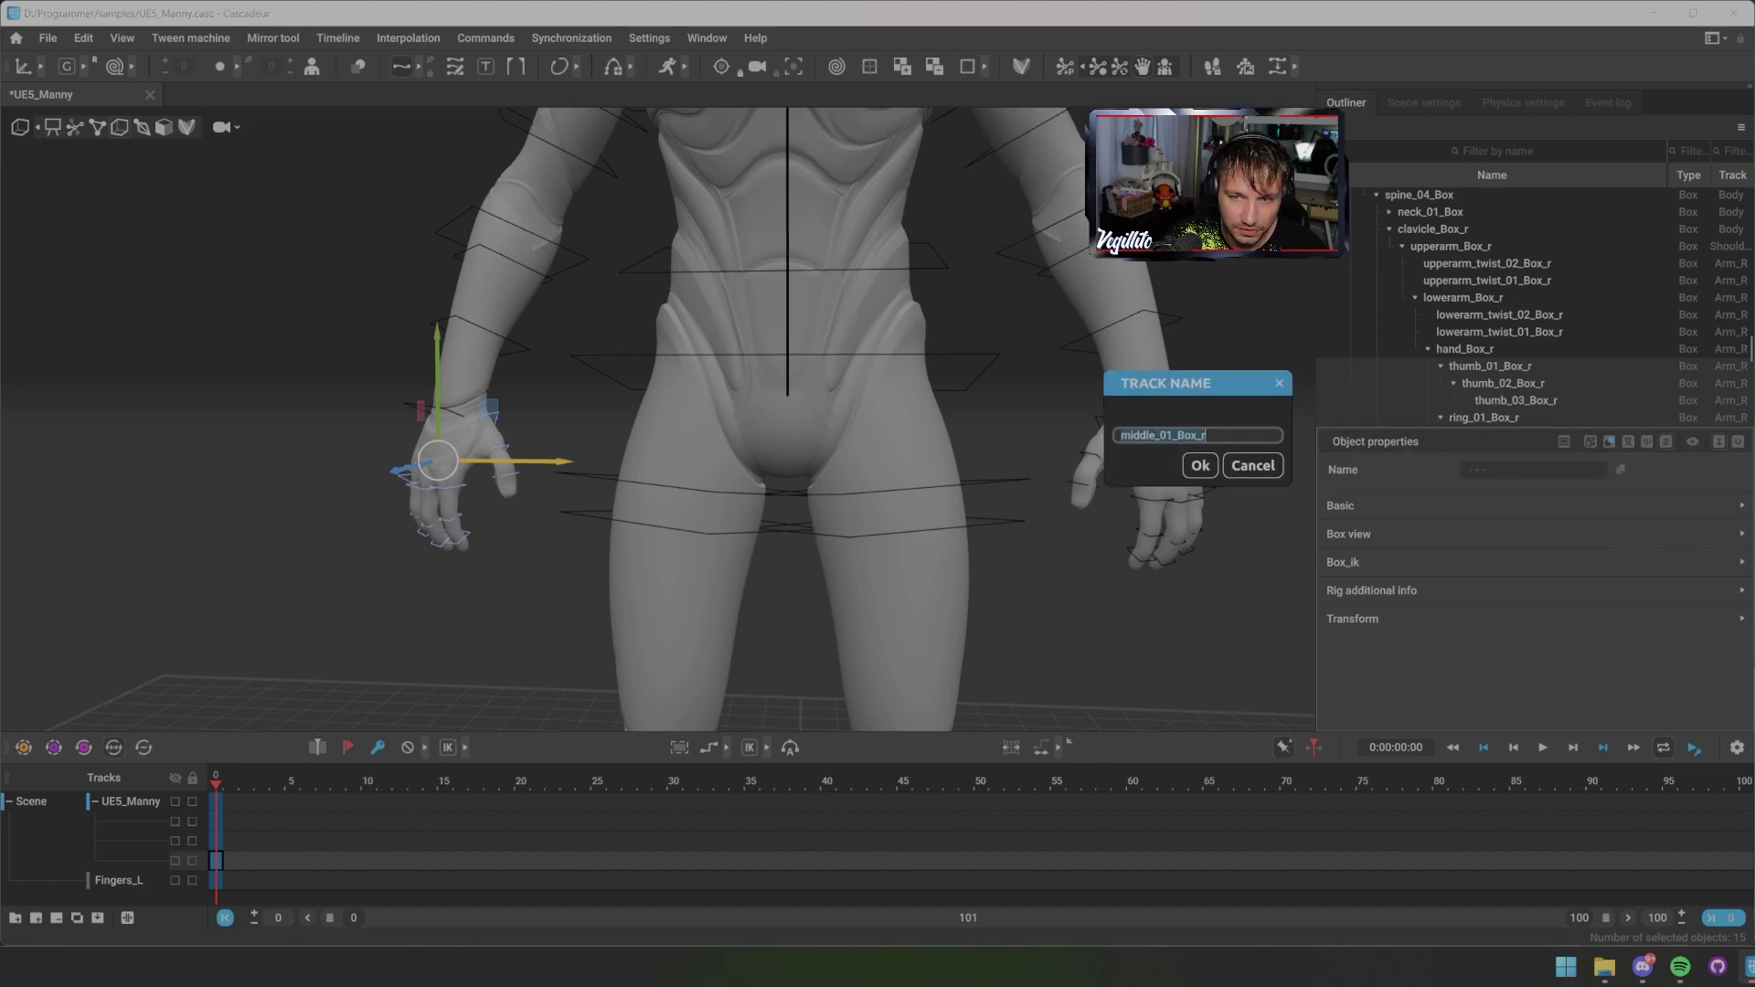
pyautogui.write('F')
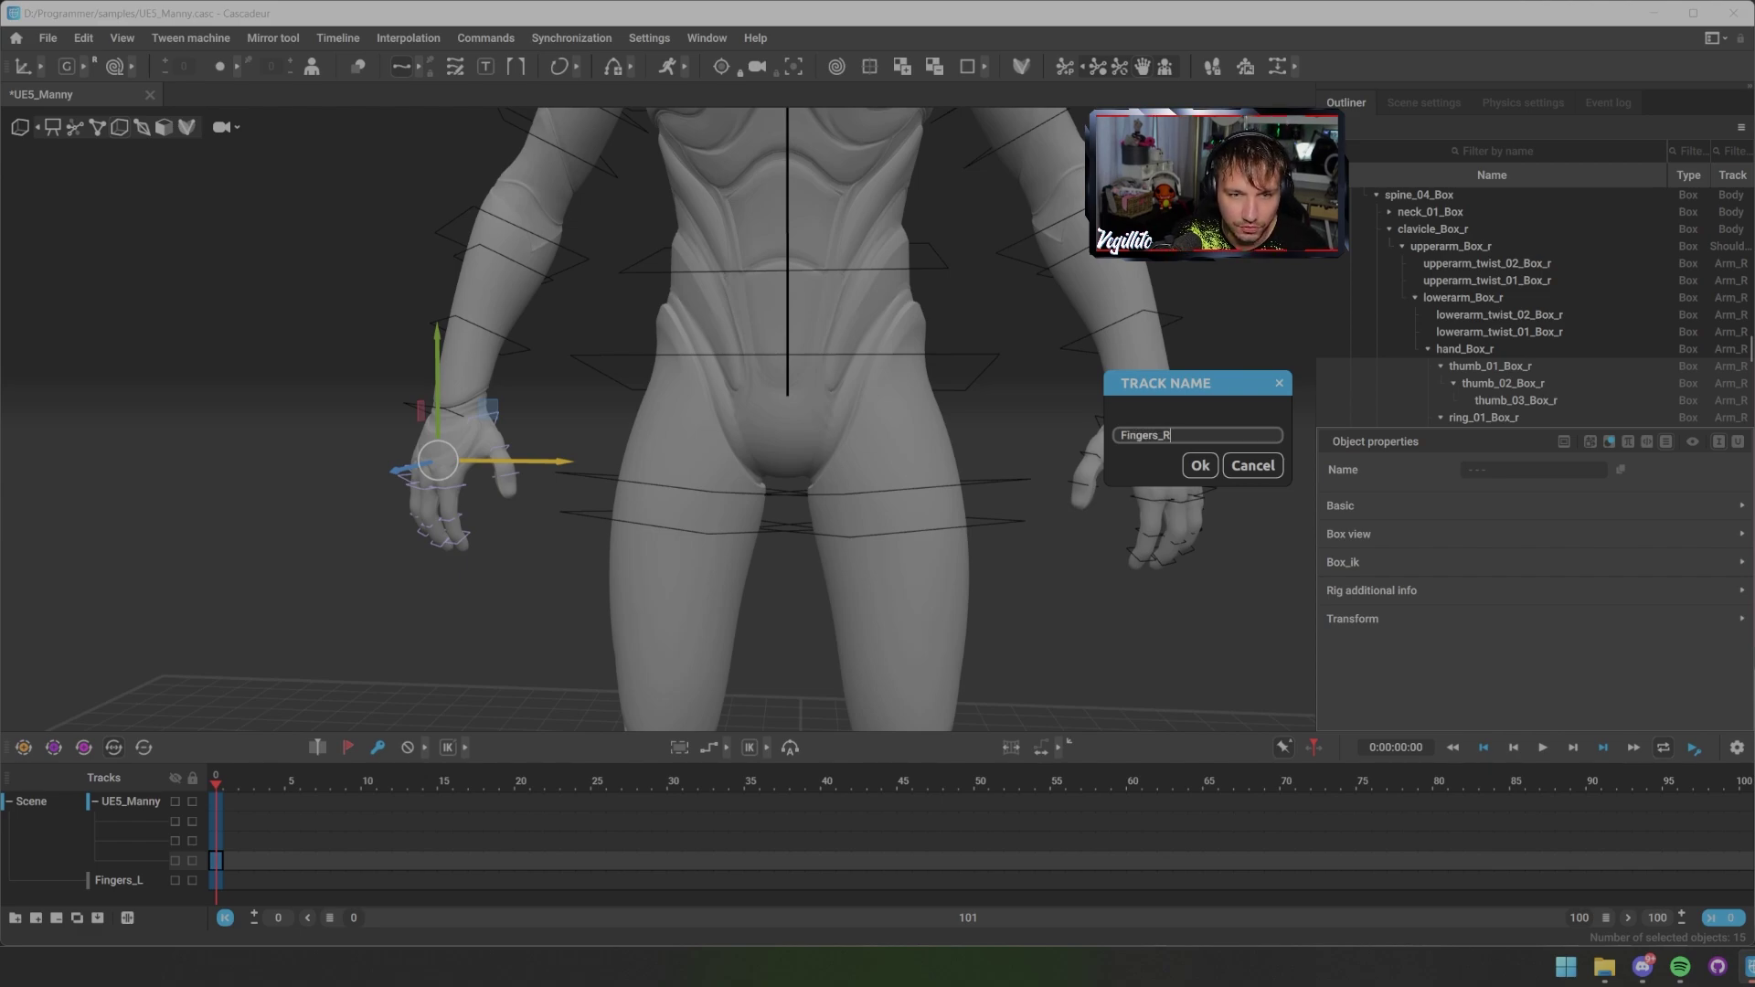
pyautogui.write('ingers_R')
pyautogui.press('Return')
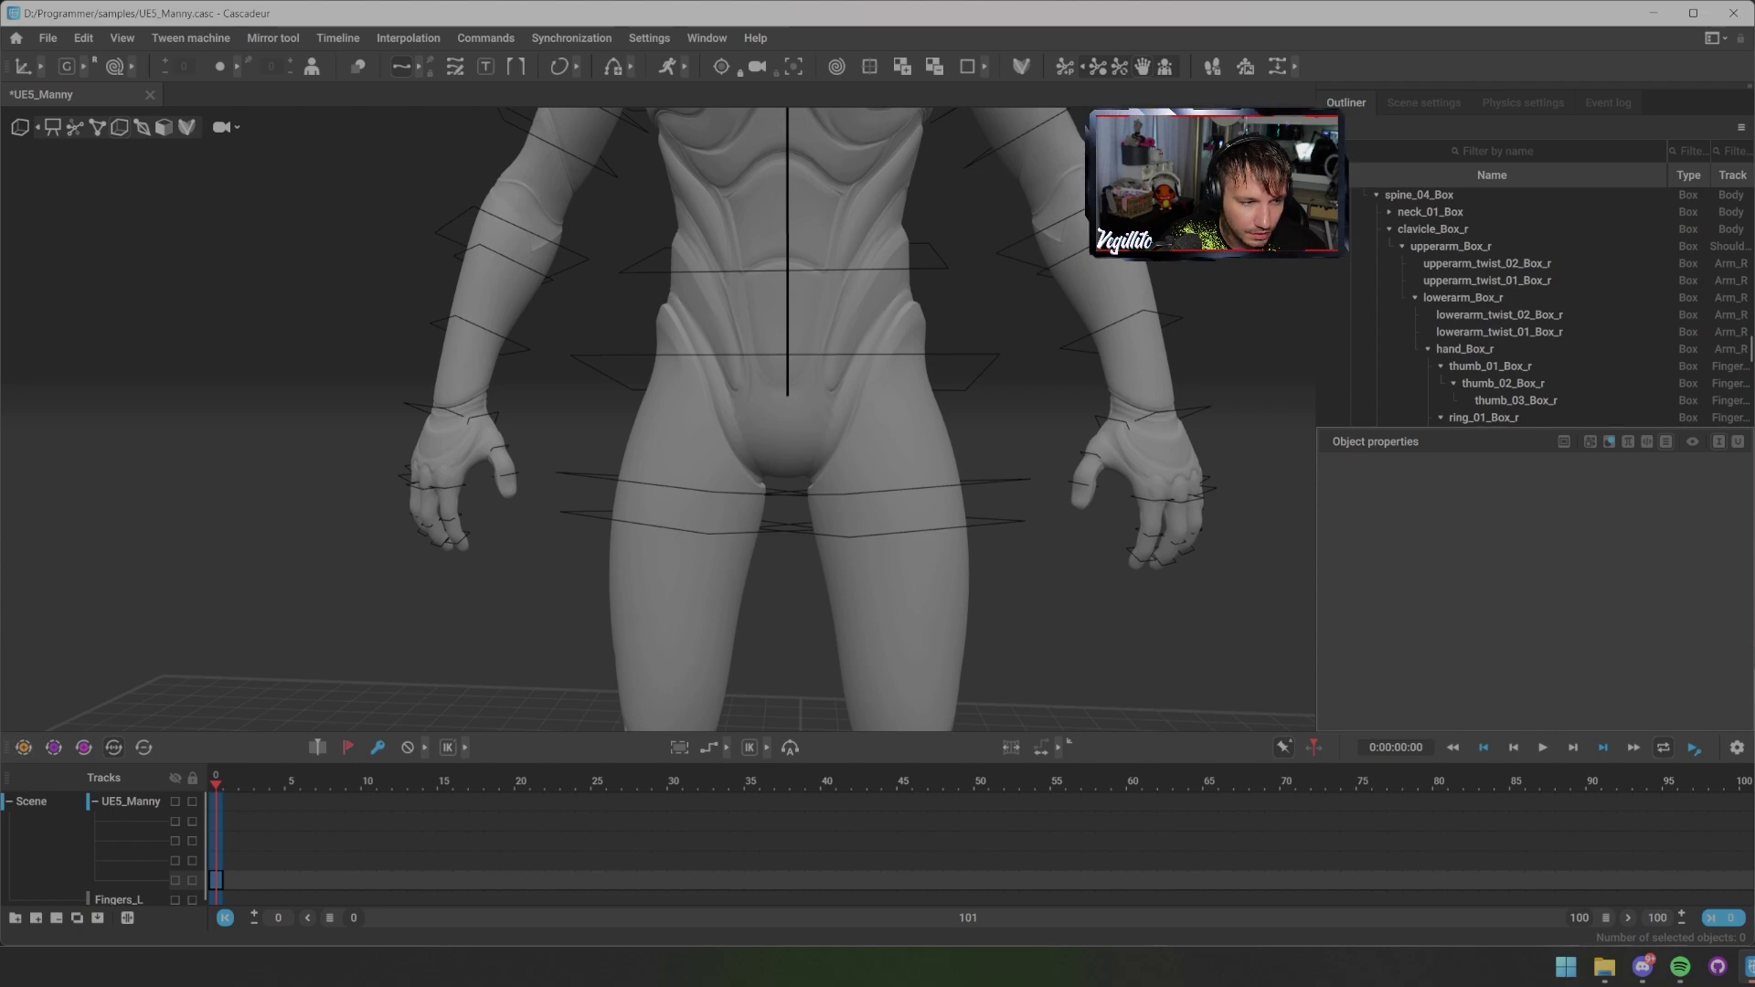
# Step: Display the point controllers and move the Fingers_R track out of the UE5_Manny group to sit below Fingers_L under Scene
pyautogui.keyDown('alt'); pyautogui.moveTo(658, 420); pyautogui.dragTo(785, 412); pyautogui.keyUp('alt')
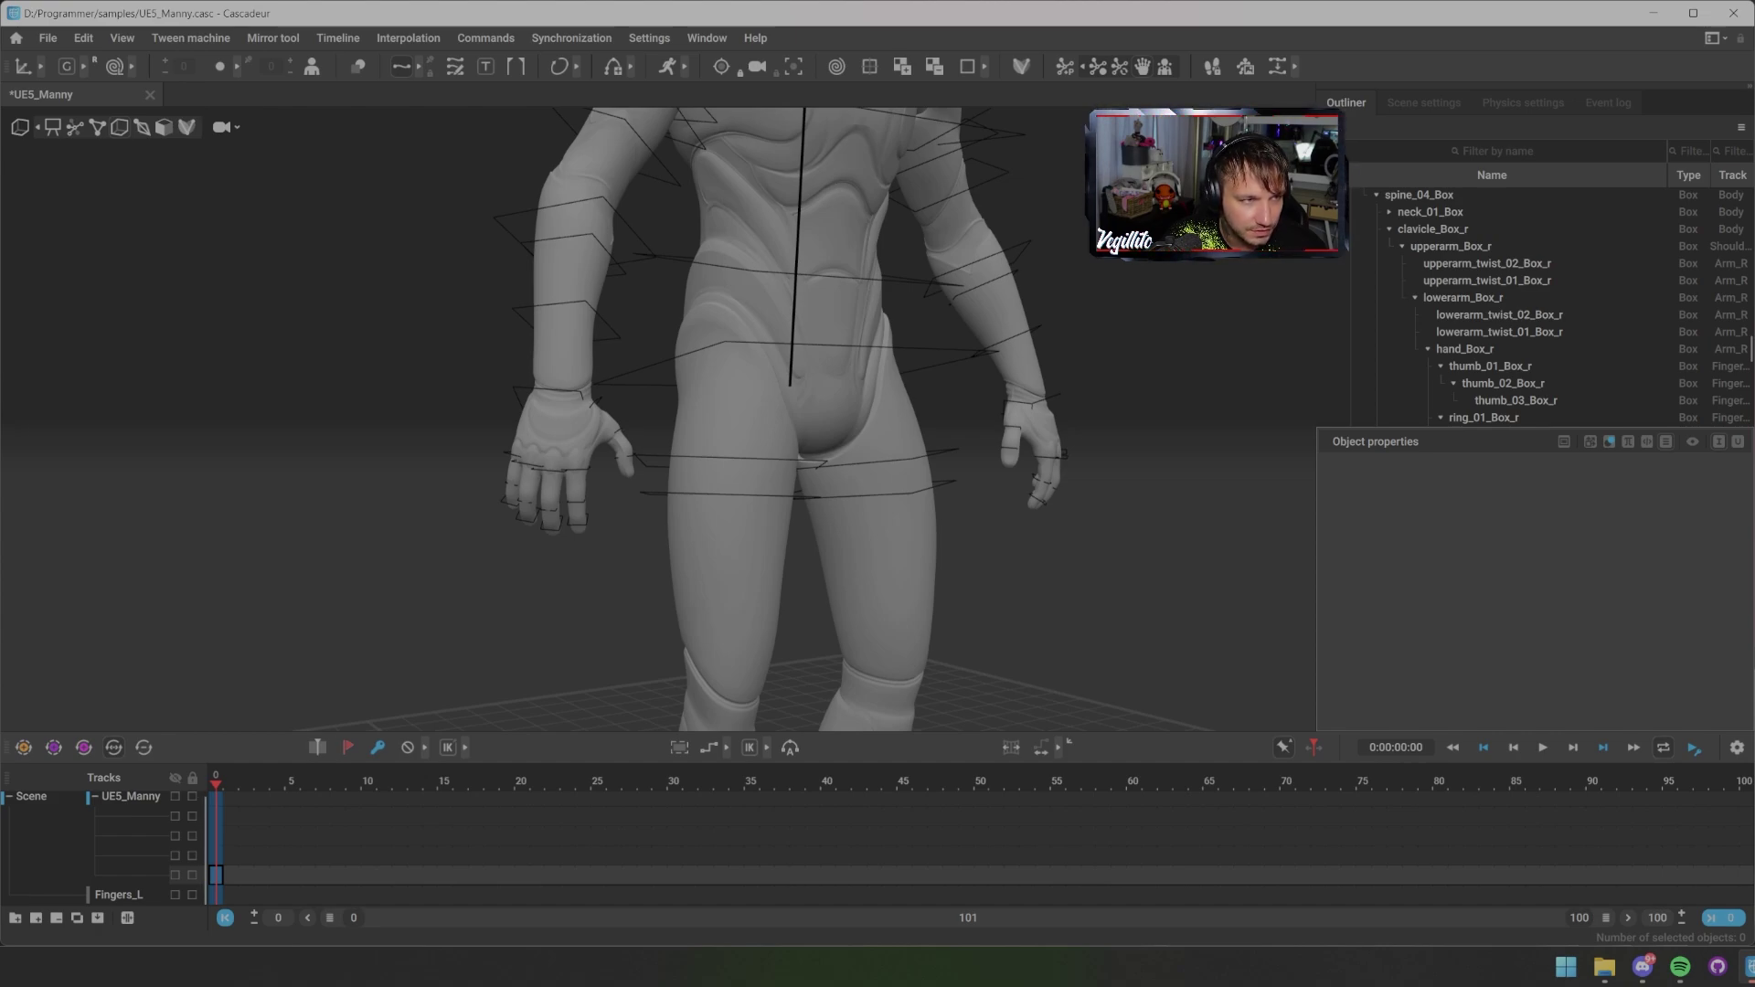
pyautogui.click(75, 127)
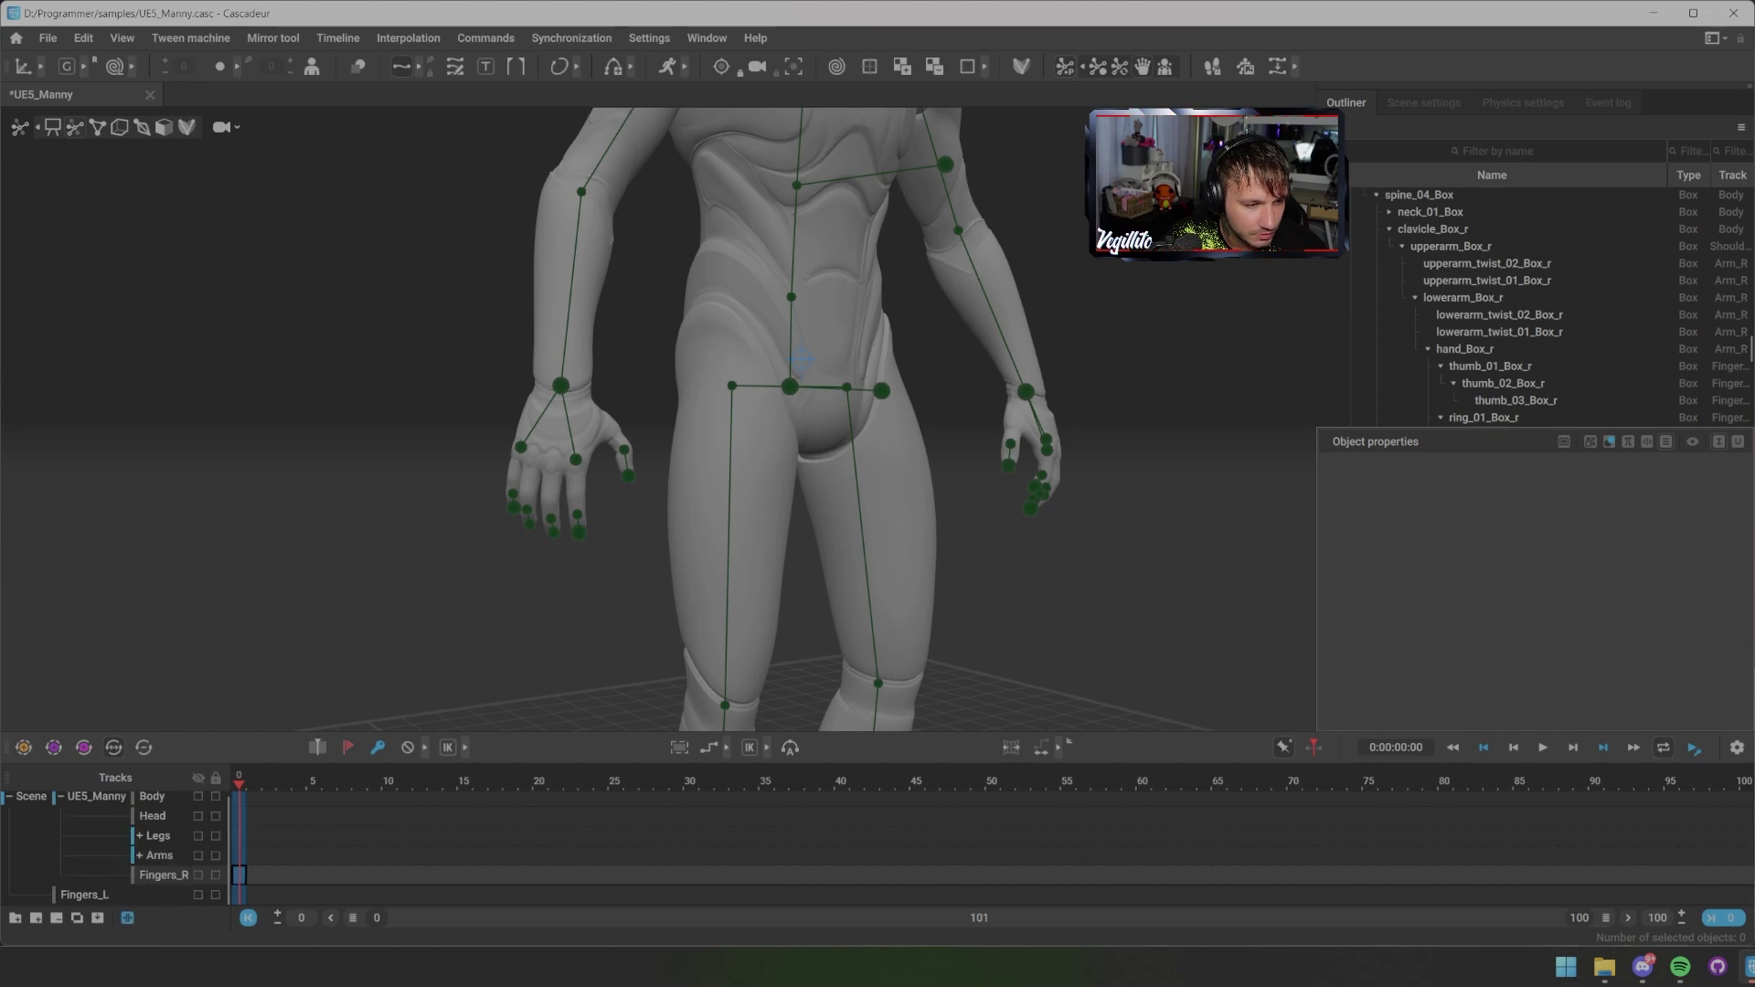
pyautogui.doubleClick(164, 875)
pyautogui.moveTo(37, 800); pyautogui.dragTo(27, 804)
pyautogui.moveTo(786, 412)
pyautogui.keyDown('alt'); pyautogui.mouseDown()
pyautogui.moveTo(818, 413)
pyautogui.moveTo(759, 416)
pyautogui.mouseUp(); pyautogui.keyUp('alt')
pyautogui.keyDown('alt'); pyautogui.moveTo(758, 416); pyautogui.dragTo(657, 466, button='middle'); pyautogui.keyUp('alt')
pyautogui.keyDown('alt'); pyautogui.moveTo(657, 466); pyautogui.dragTo(625, 479); pyautogui.keyUp('alt')
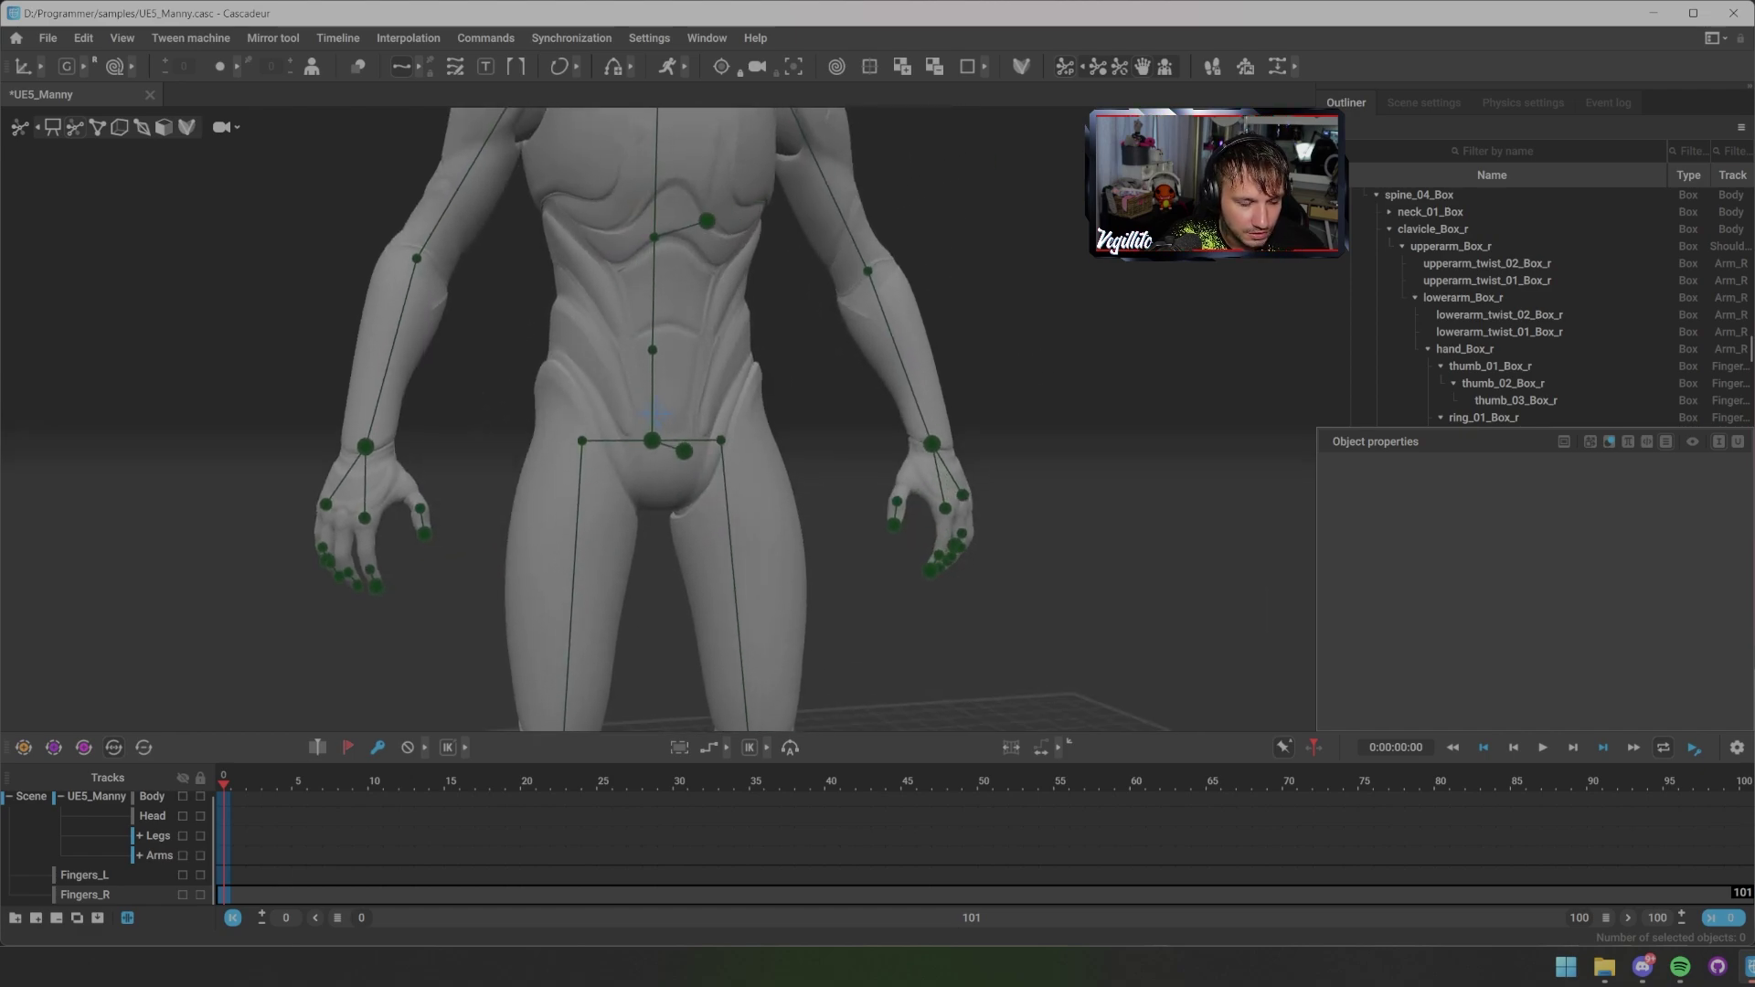
# Step: Key the Fingers_R track at frame 6 and move the right index fingertip controller to curl the hand into a fist
pyautogui.click(314, 894)
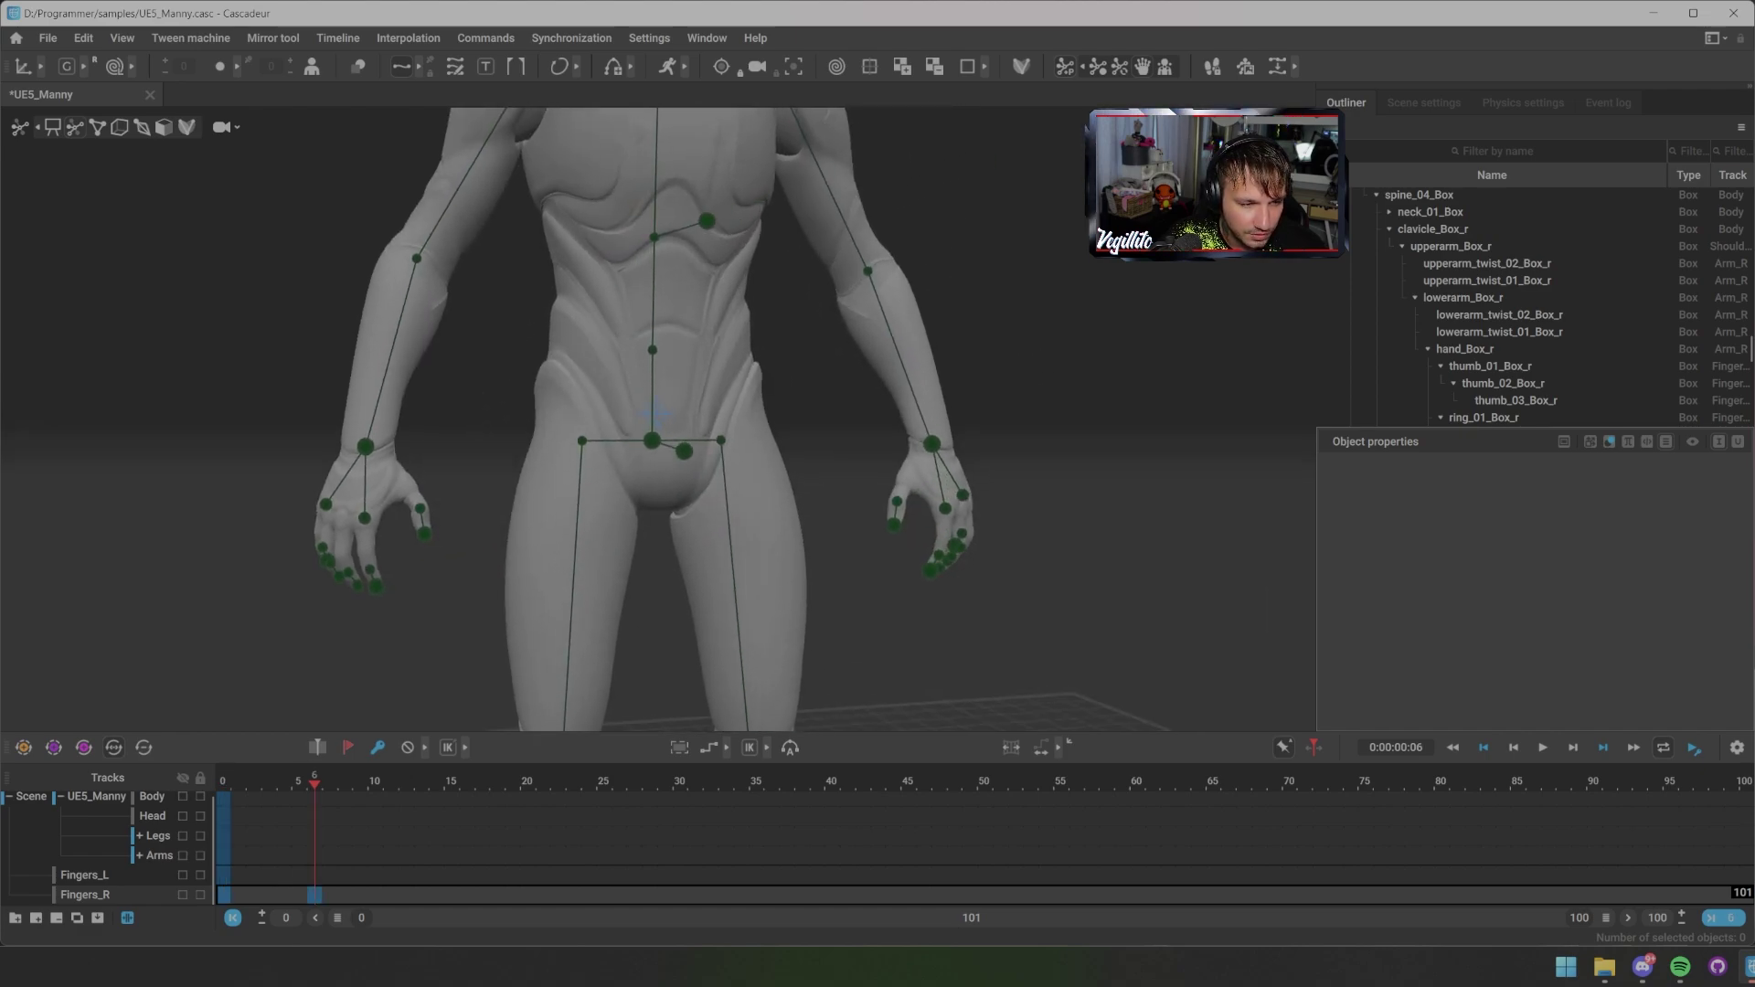
pyautogui.click(376, 586)
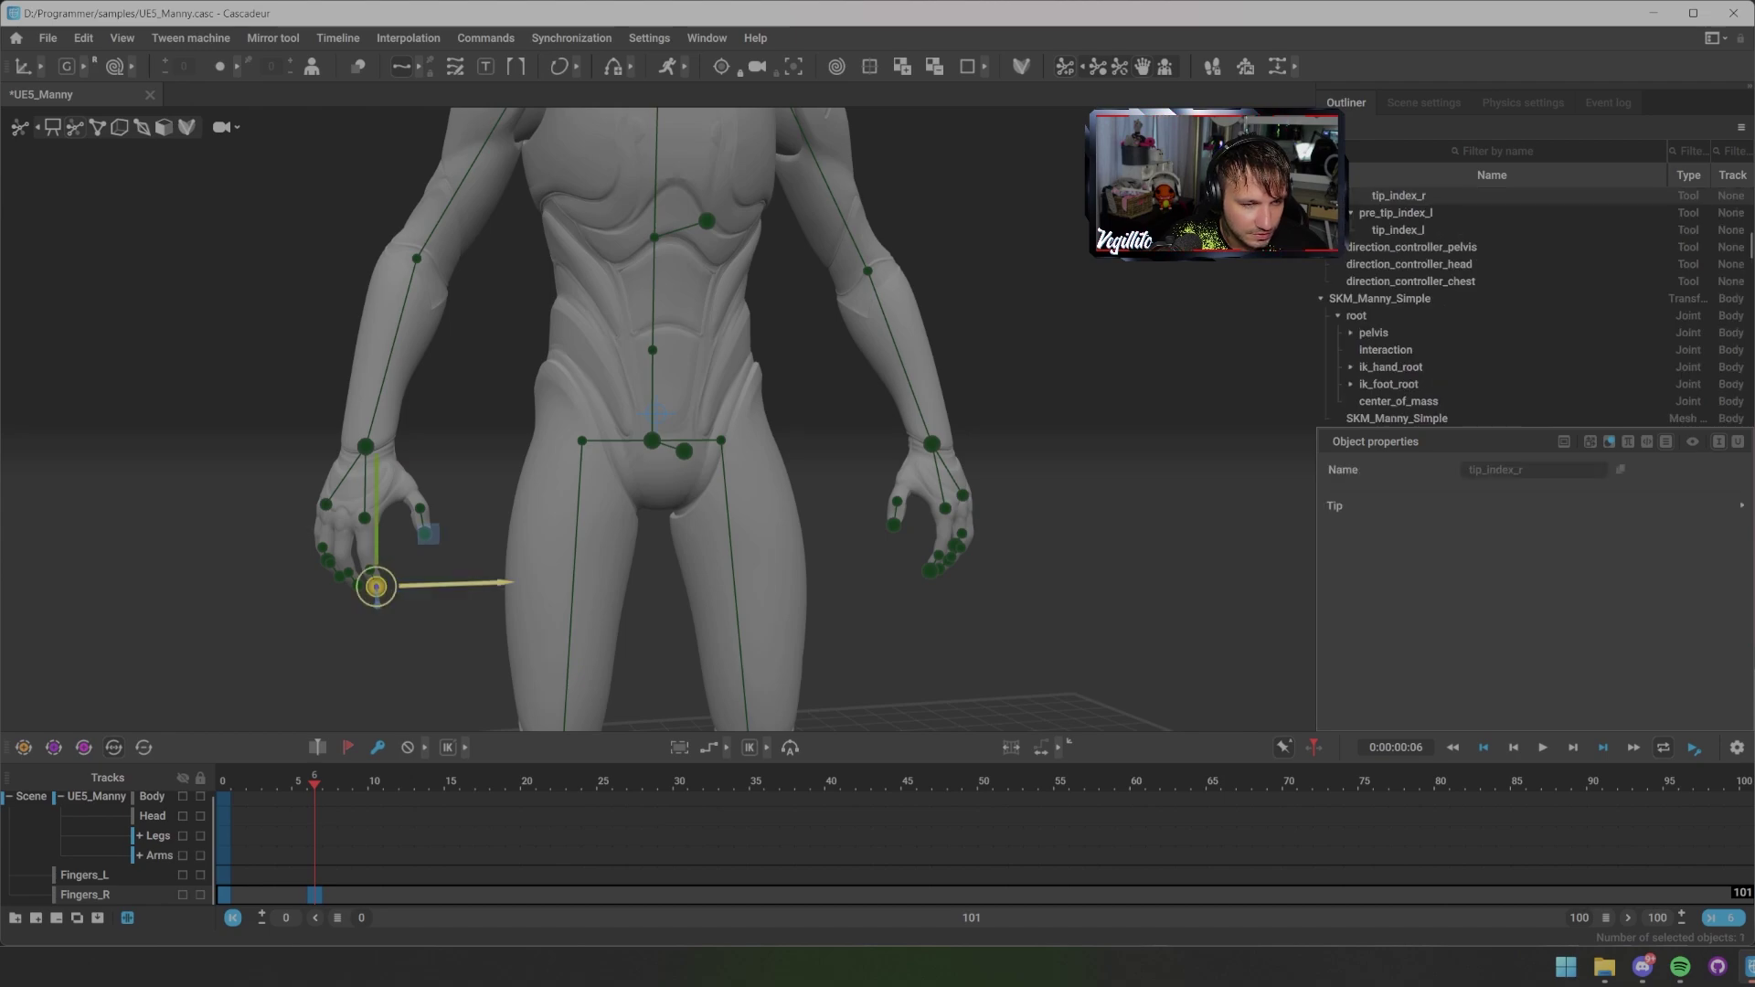
pyautogui.moveTo(375, 586); pyautogui.dragTo(265, 512)
pyautogui.scroll(5, 265, 512)
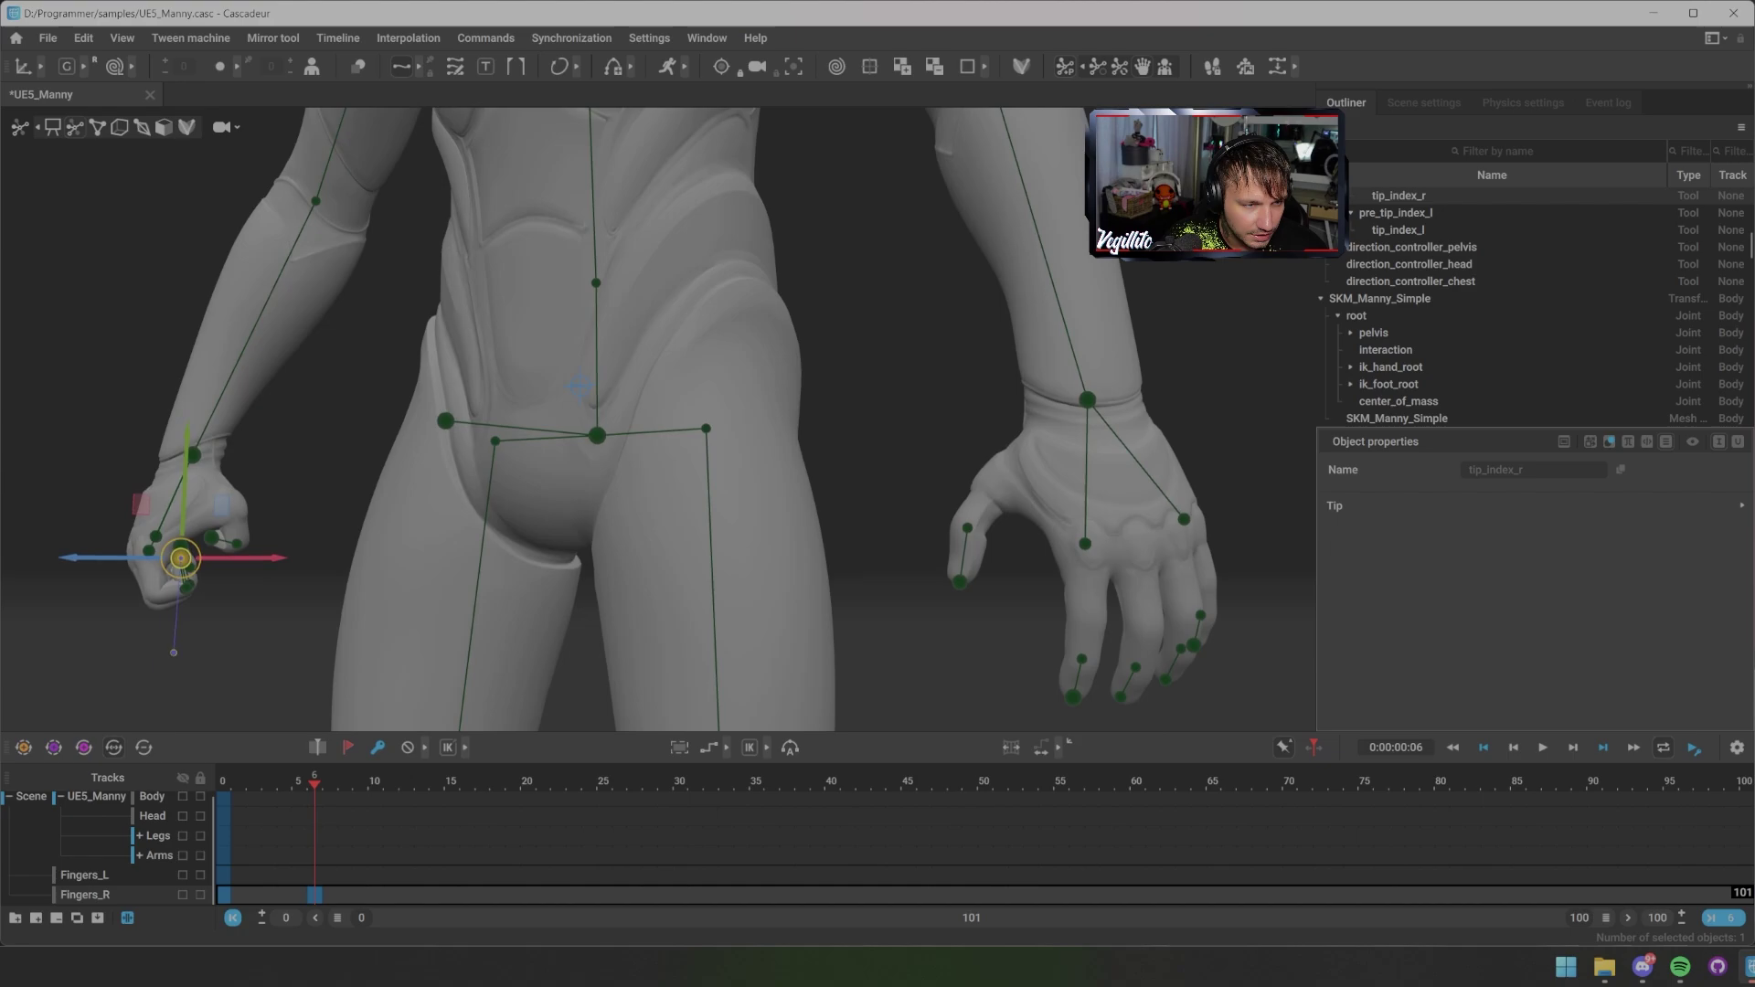
pyautogui.keyDown('alt'); pyautogui.moveTo(265, 512); pyautogui.dragTo(596, 496, button='middle'); pyautogui.keyUp('alt')
pyautogui.scroll(2, 548, 566)
pyautogui.moveTo(438, 546); pyautogui.dragTo(539, 434)
pyautogui.scroll(-5, 539, 434)
pyautogui.keyDown('alt'); pyautogui.moveTo(539, 434); pyautogui.dragTo(366, 462, button='middle'); pyautogui.keyUp('alt')
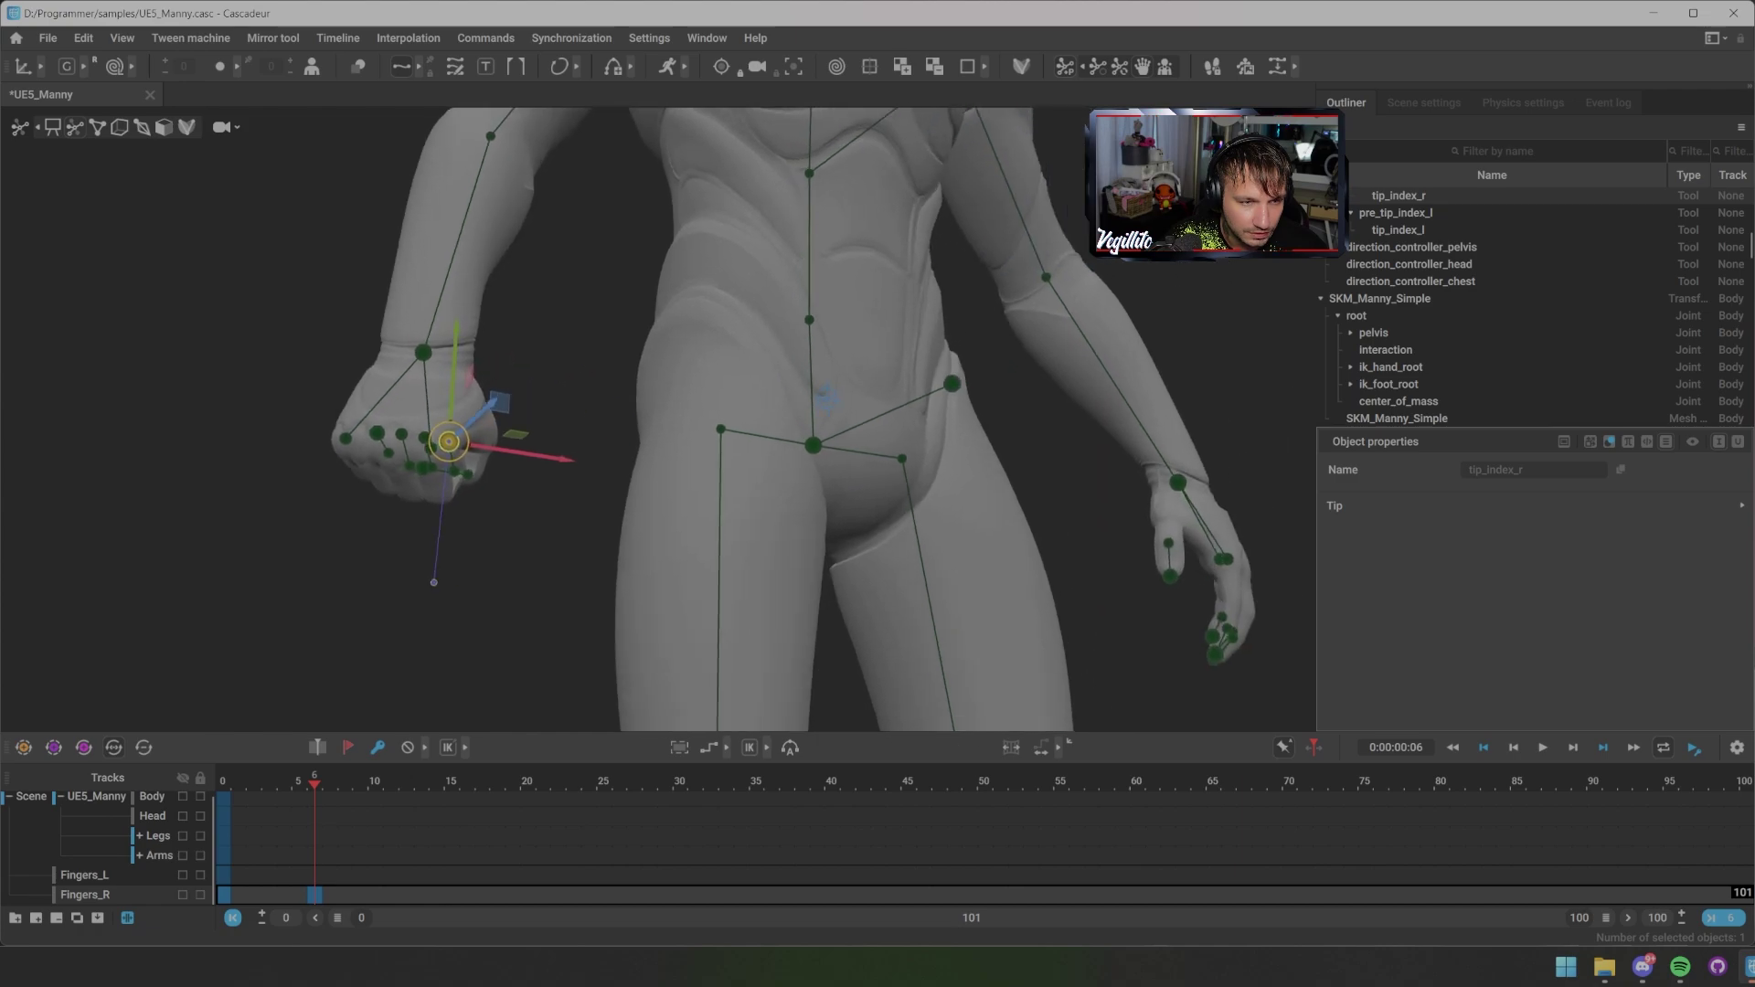
# Step: Add another key for the right-hand fist on the Fingers_R track at frame 17
pyautogui.keyDown('alt'); pyautogui.moveTo(366, 462); pyautogui.dragTo(338, 475); pyautogui.keyUp('alt')
pyautogui.keyDown('alt'); pyautogui.moveTo(365, 475); pyautogui.dragTo(382, 375, button='middle'); pyautogui.keyUp('alt')
pyautogui.moveTo(314, 784); pyautogui.dragTo(507, 784)
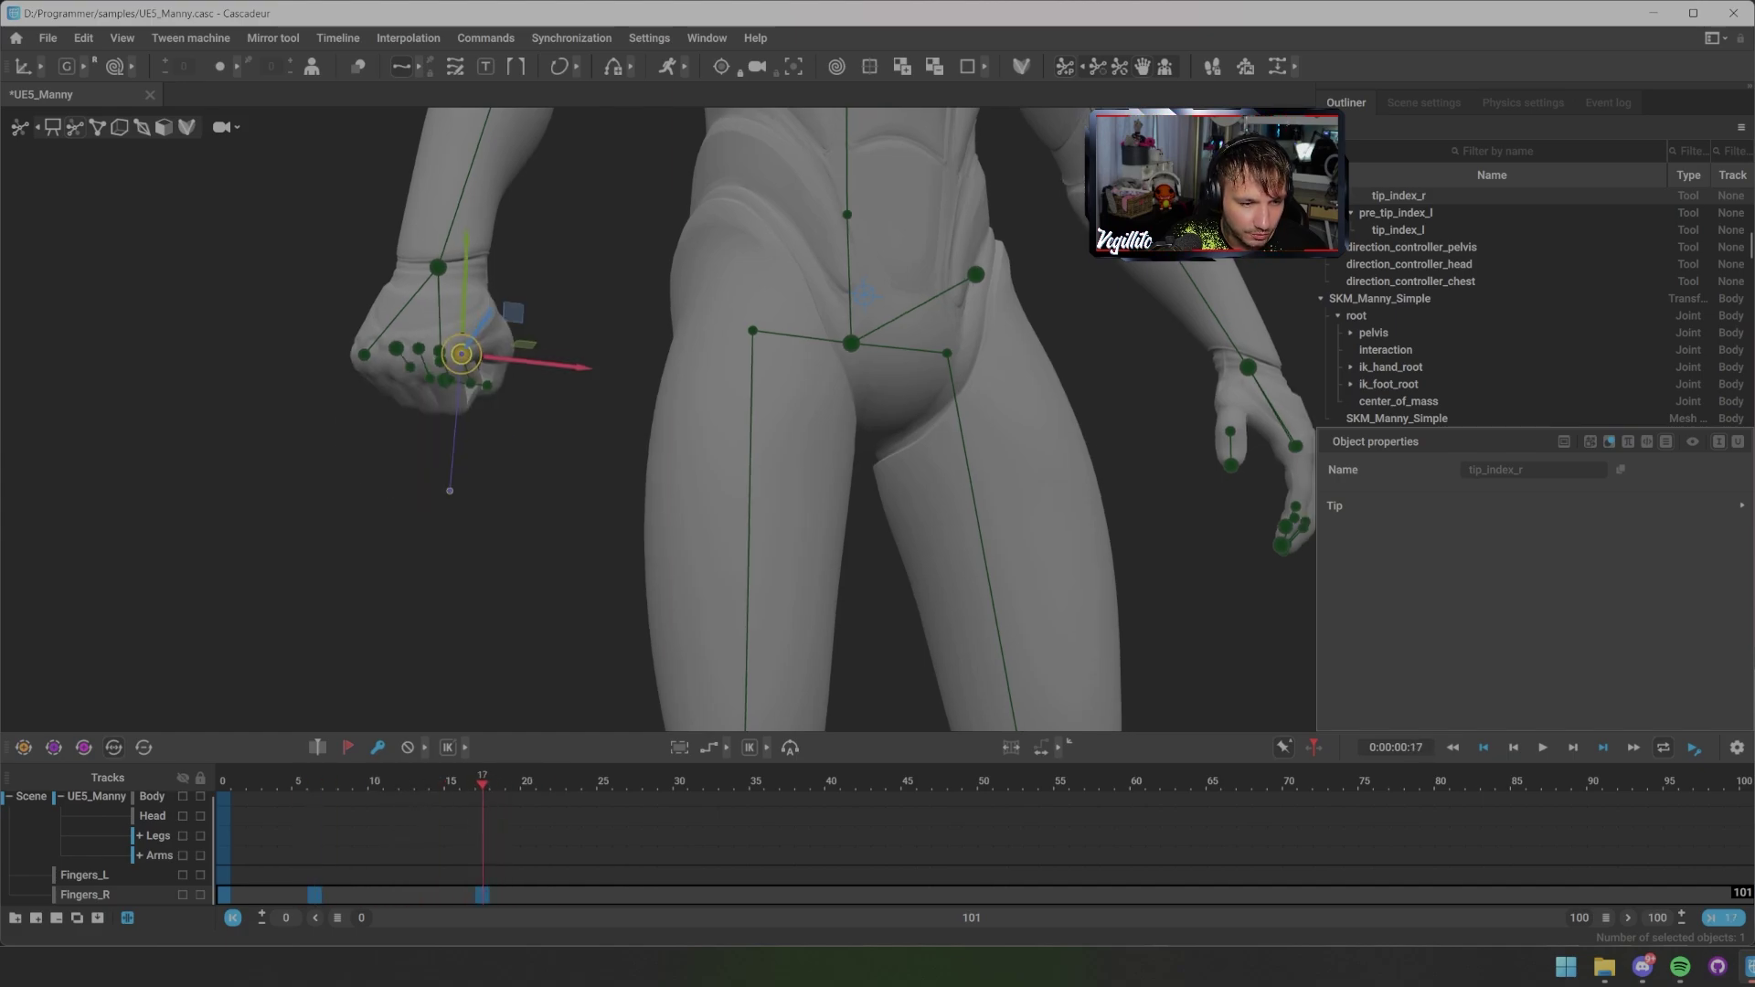